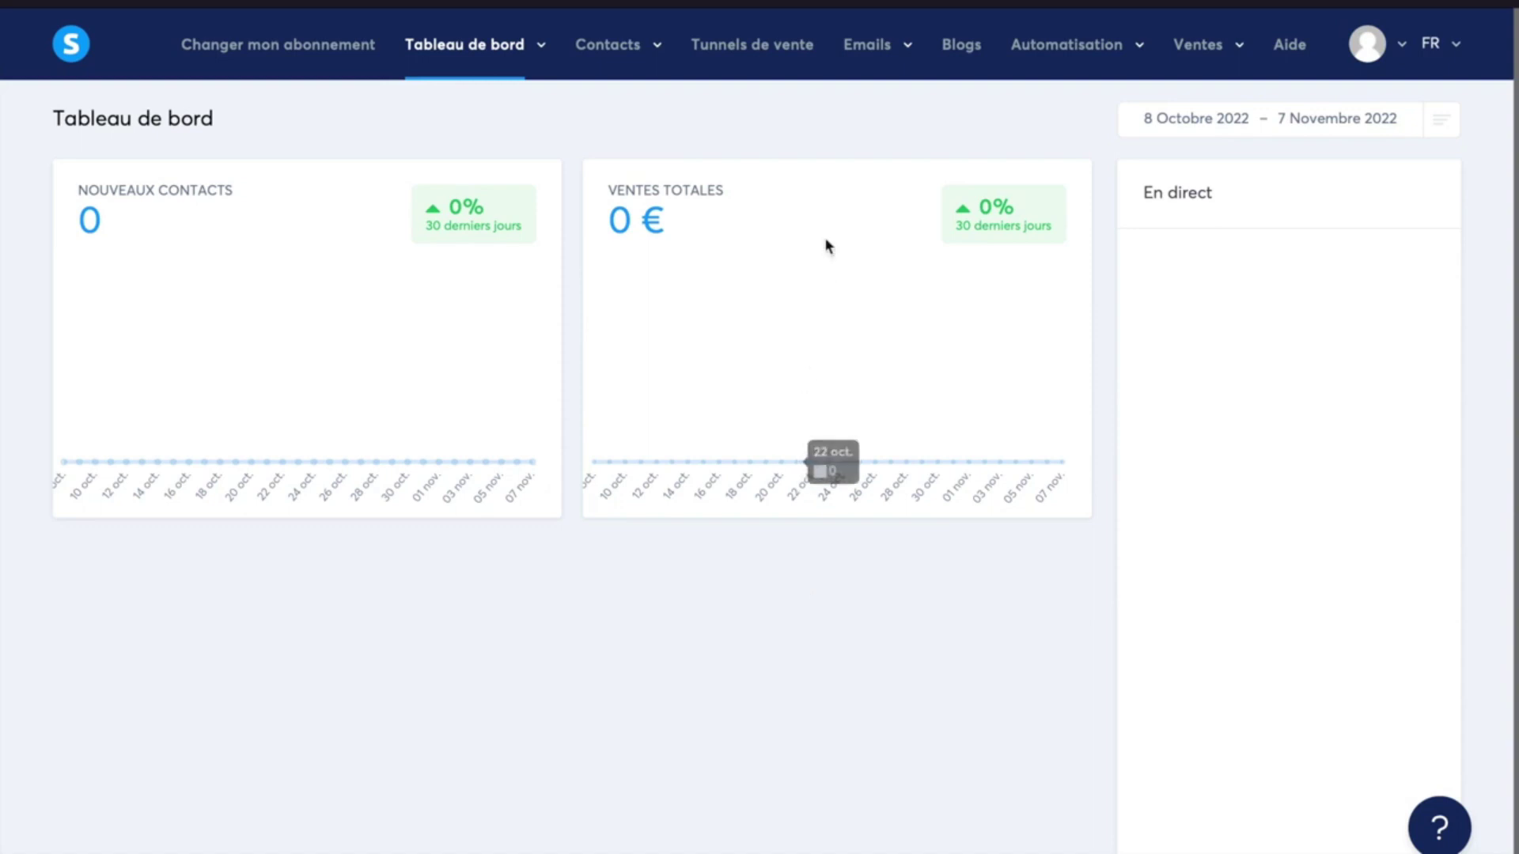
Step: Create an email campaign named "Campagne automatique" with no description
{"action": "mouse_move", "coordinate": [874, 57]}
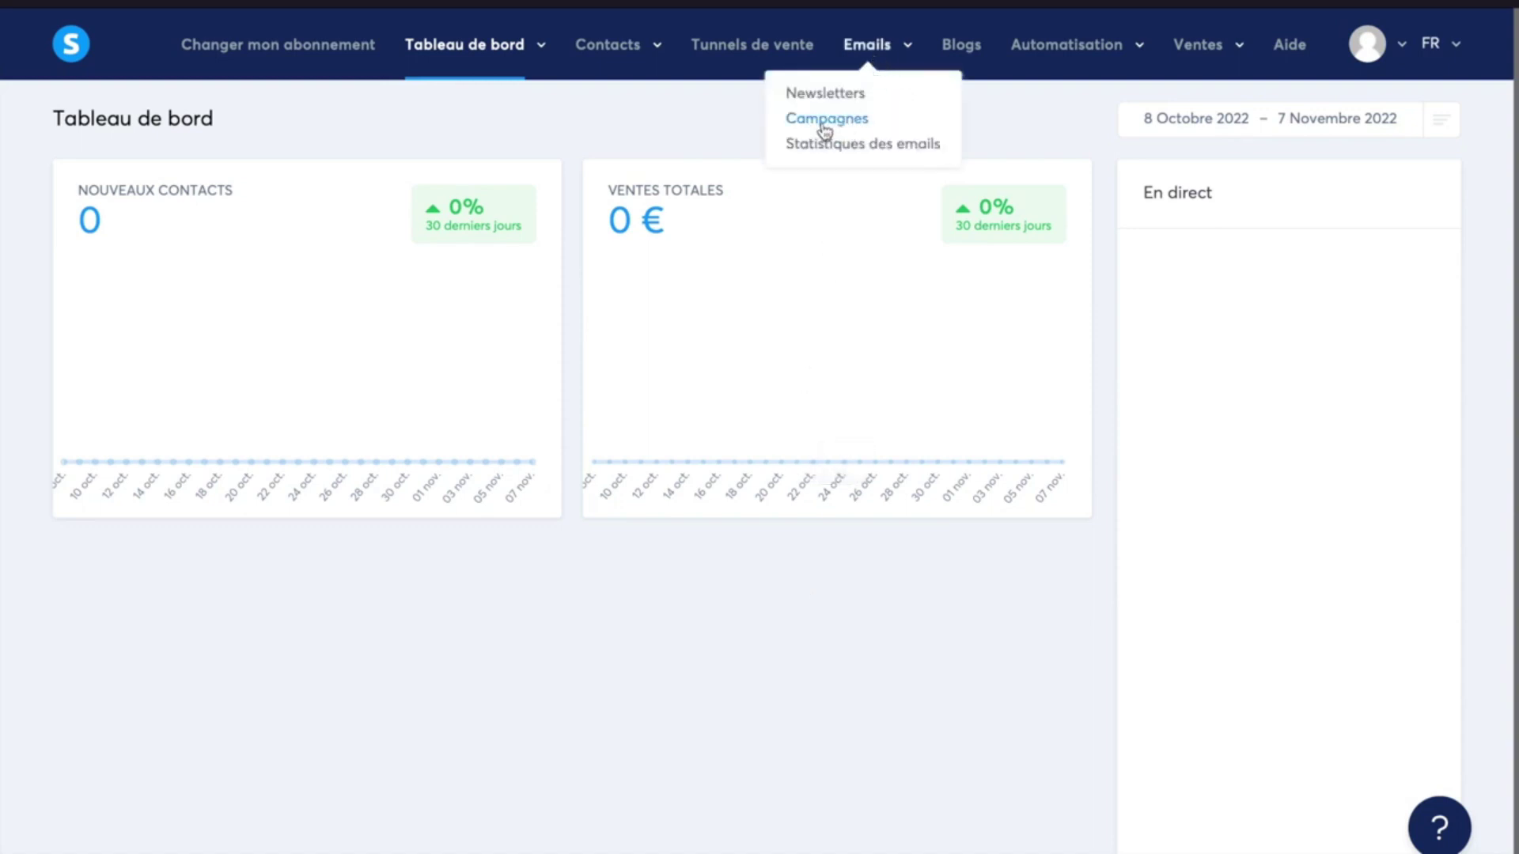
{"action": "left_click", "coordinate": [854, 130]}
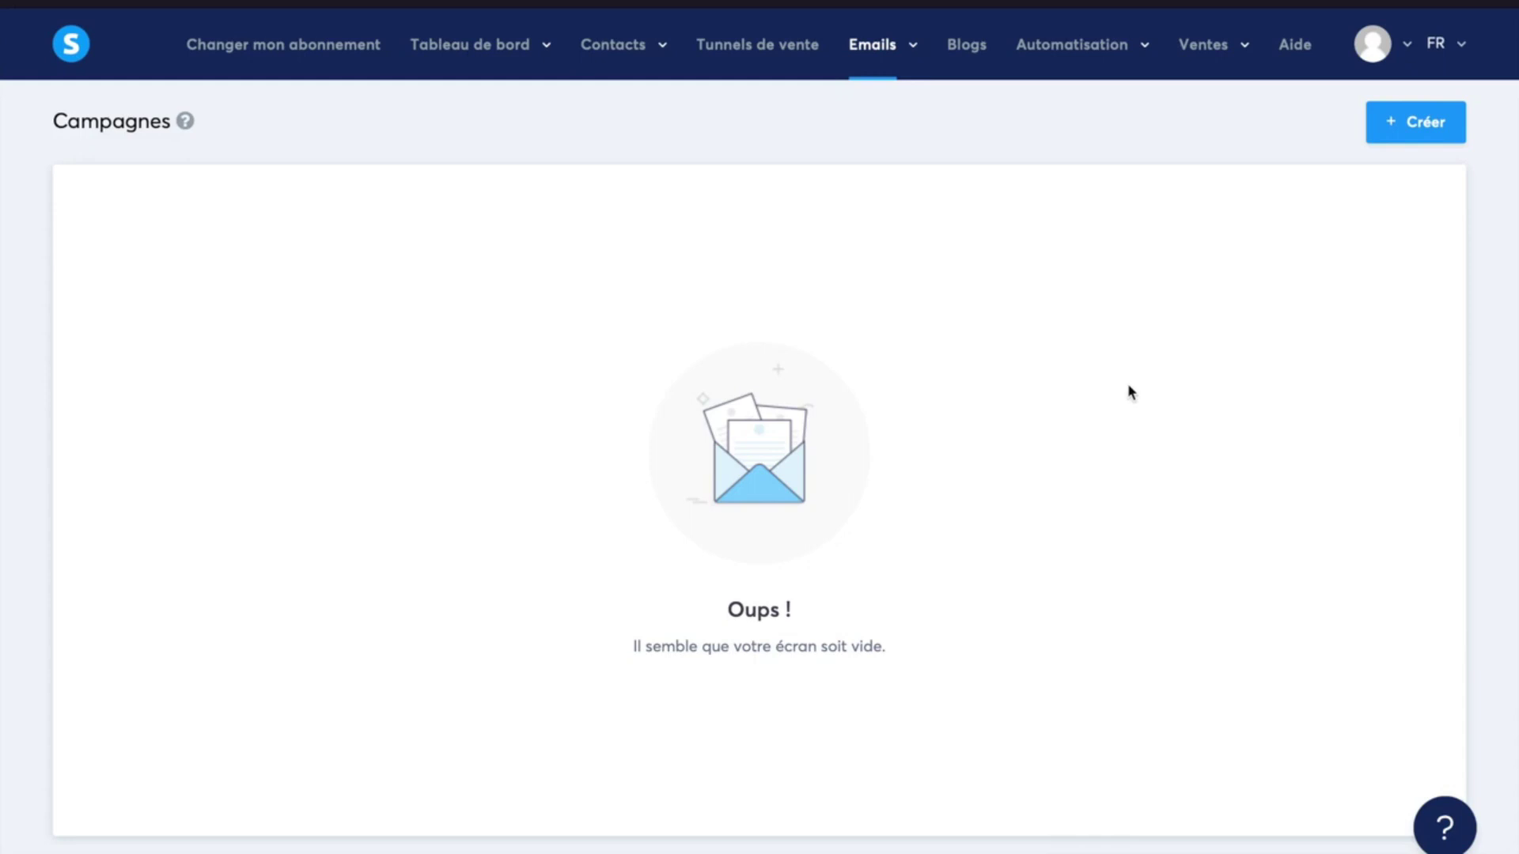
{"action": "left_click", "coordinate": [1411, 129]}
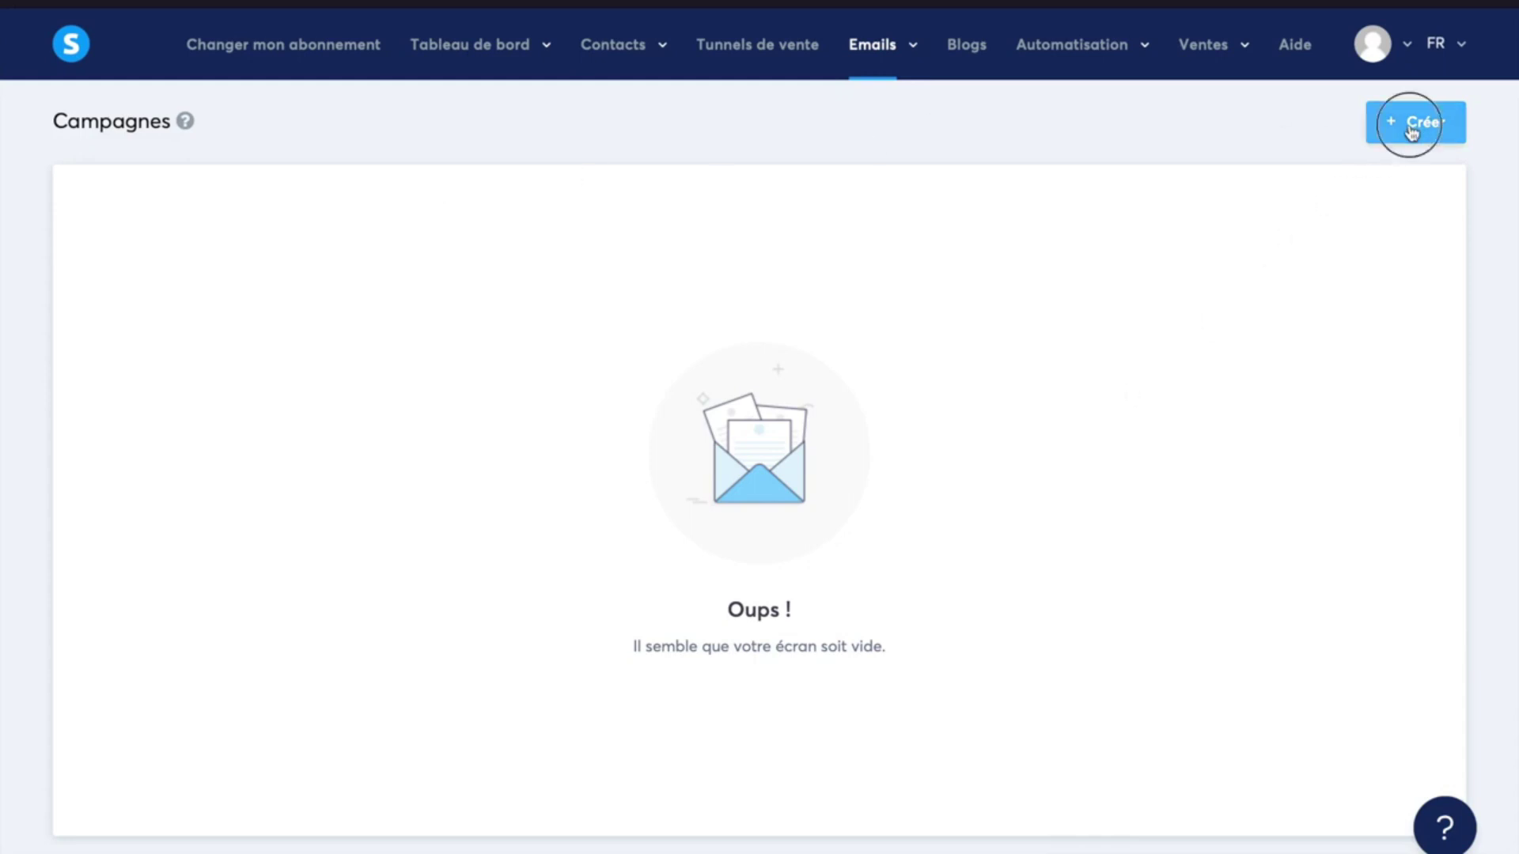
{"action": "type", "text": "Campagne de"}
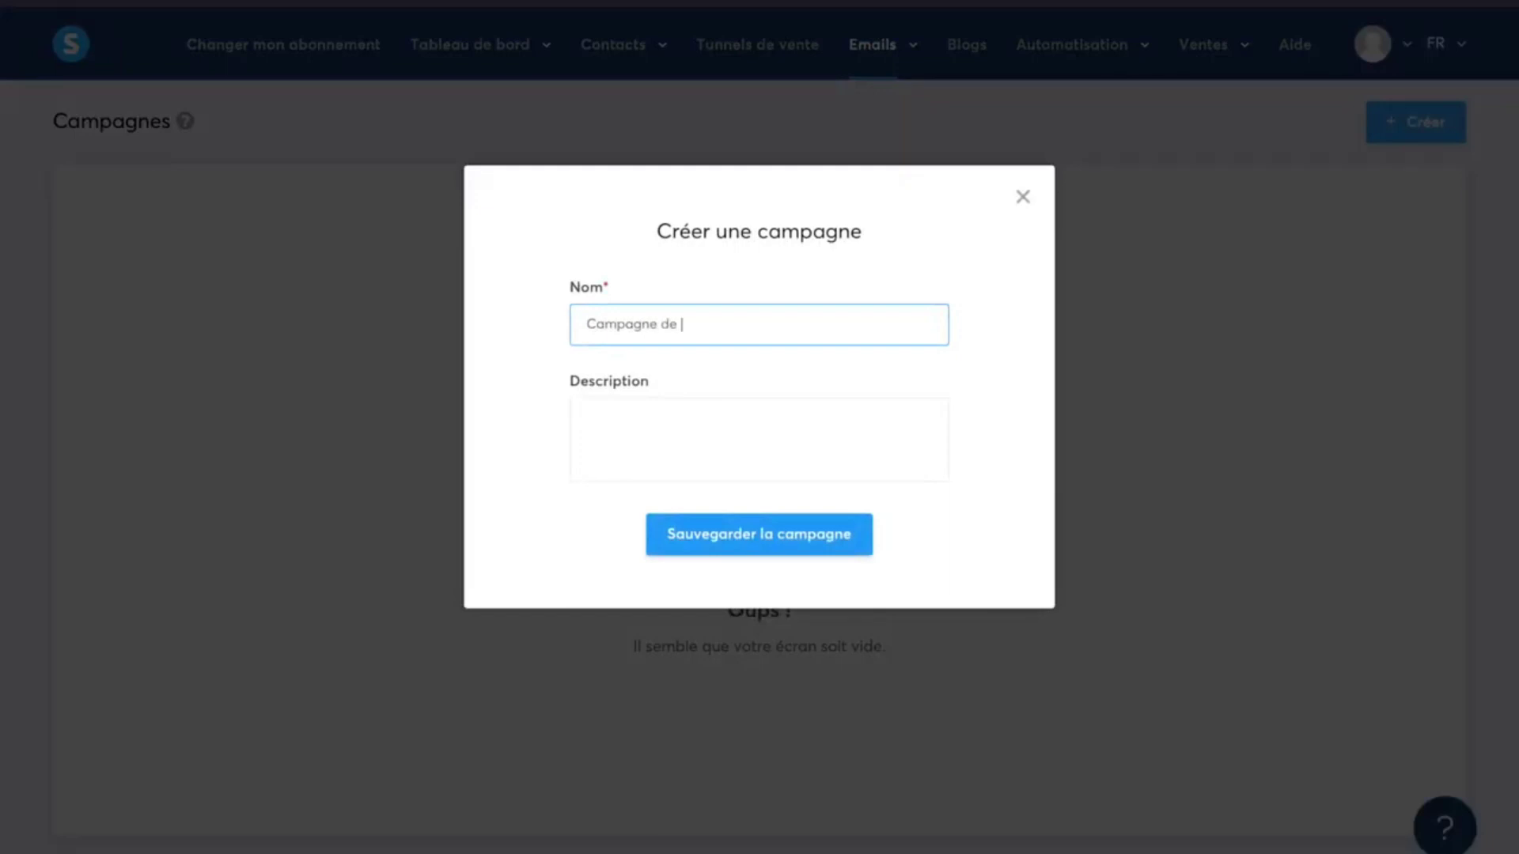
{"action": "key", "text": "BackSpace"}
{"action": "key", "text": "BackSpace"}
{"action": "key", "text": "BackSpace"}
{"action": "type", "text": "automatique"}
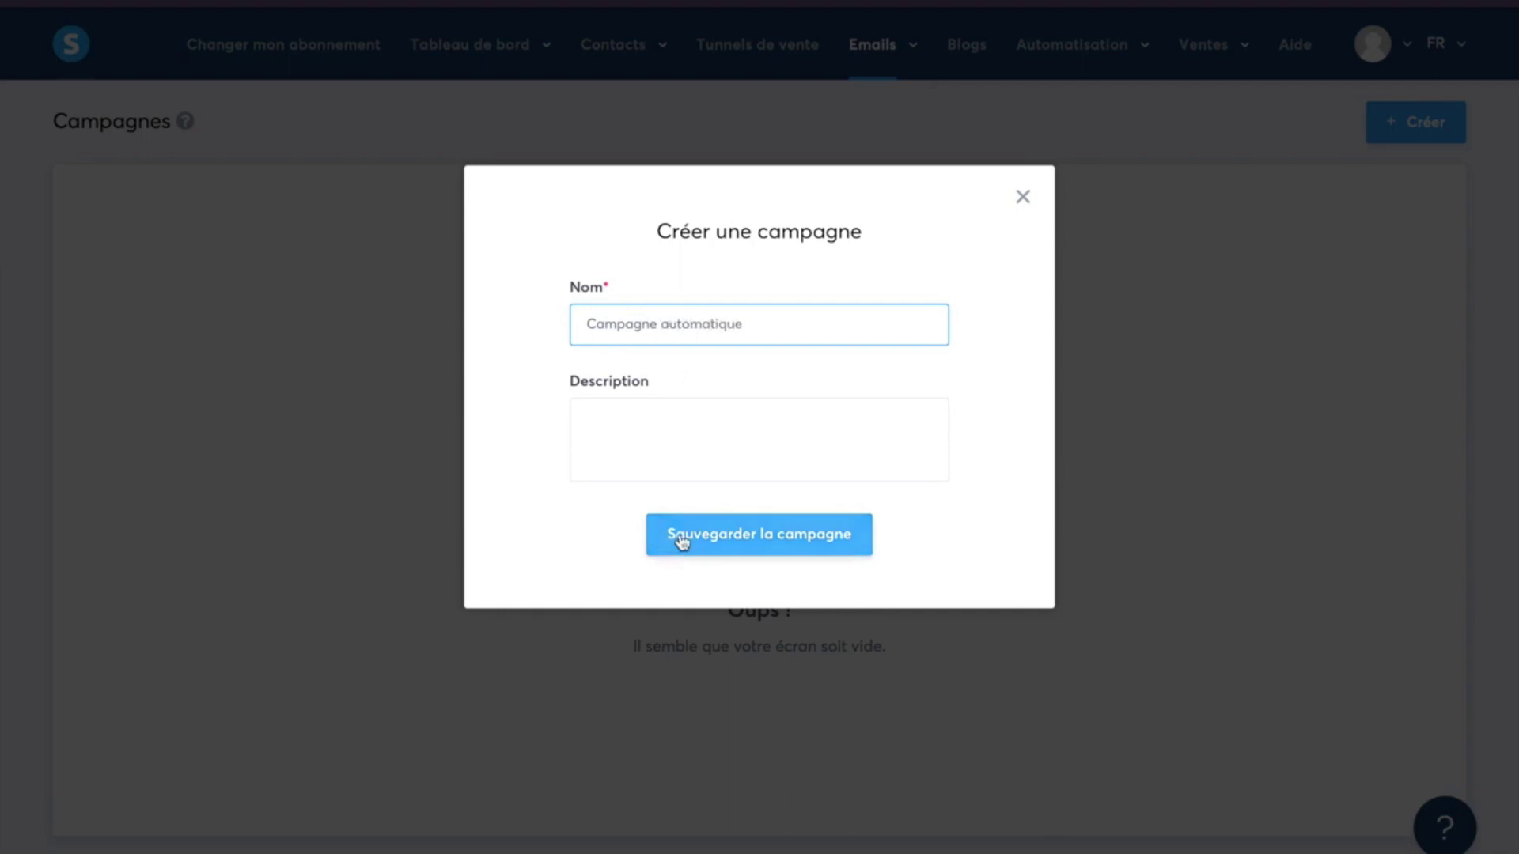
{"action": "left_click", "coordinate": [680, 538]}
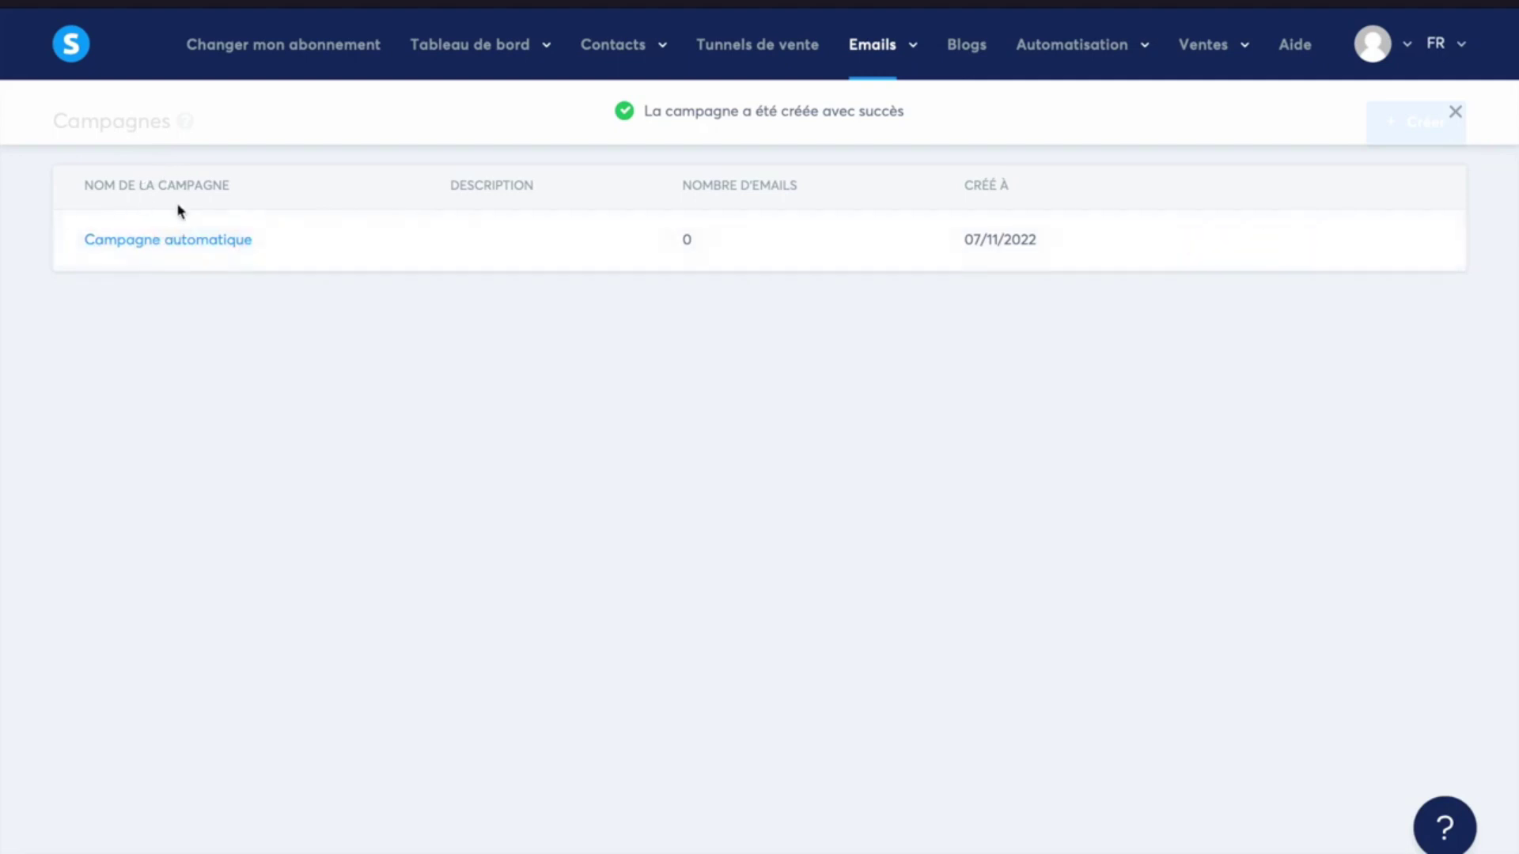
Step: Rename the "Campagne automatique" campaign as "Campagne de vente" and save the change
{"action": "left_click", "coordinate": [1193, 241]}
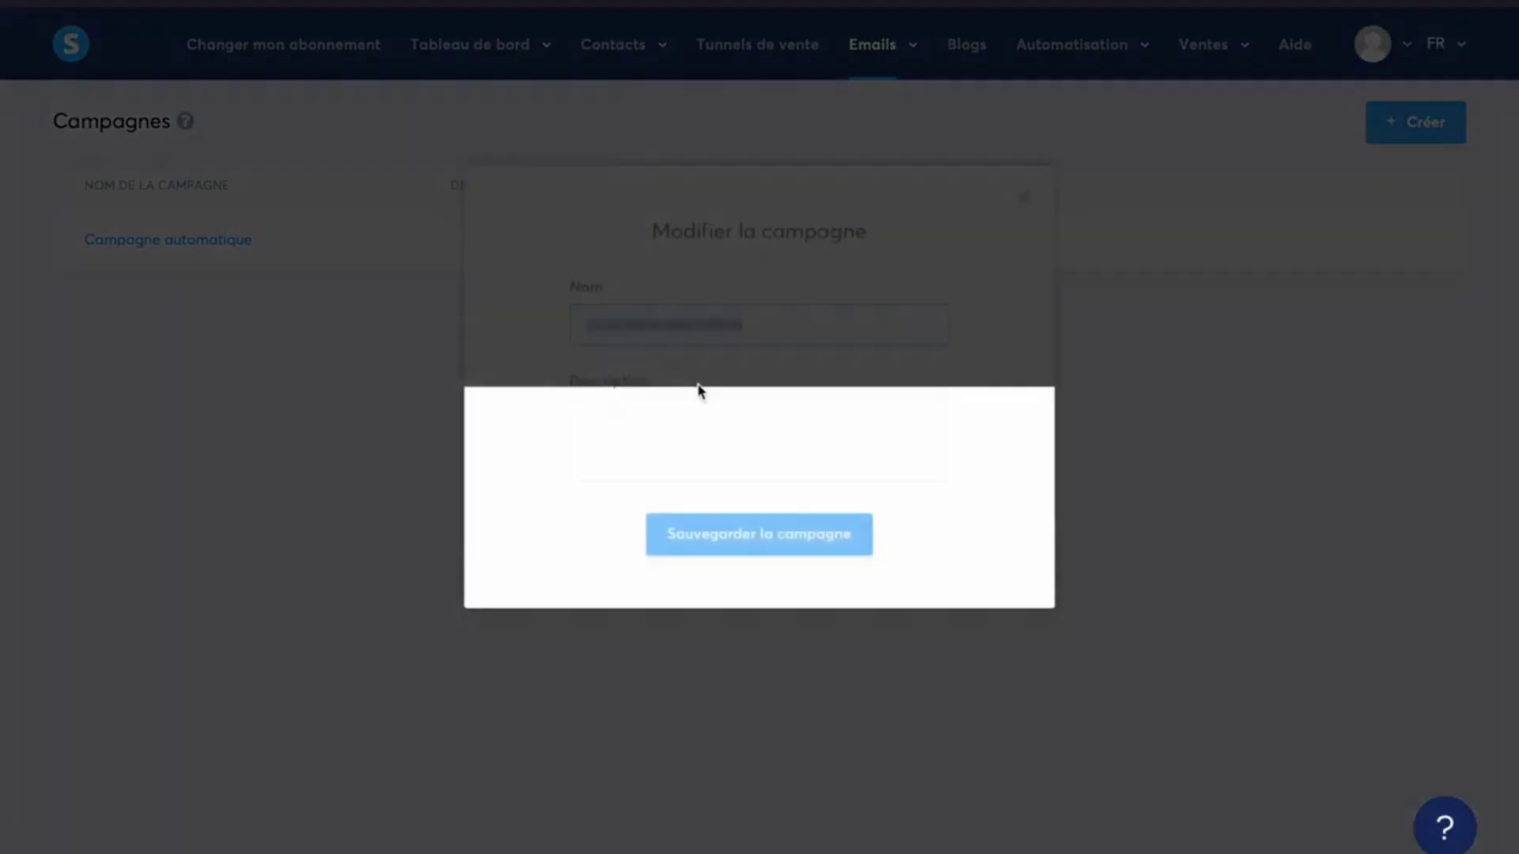
{"action": "double_click", "coordinate": [707, 333]}
{"action": "type", "text": "de vente"}
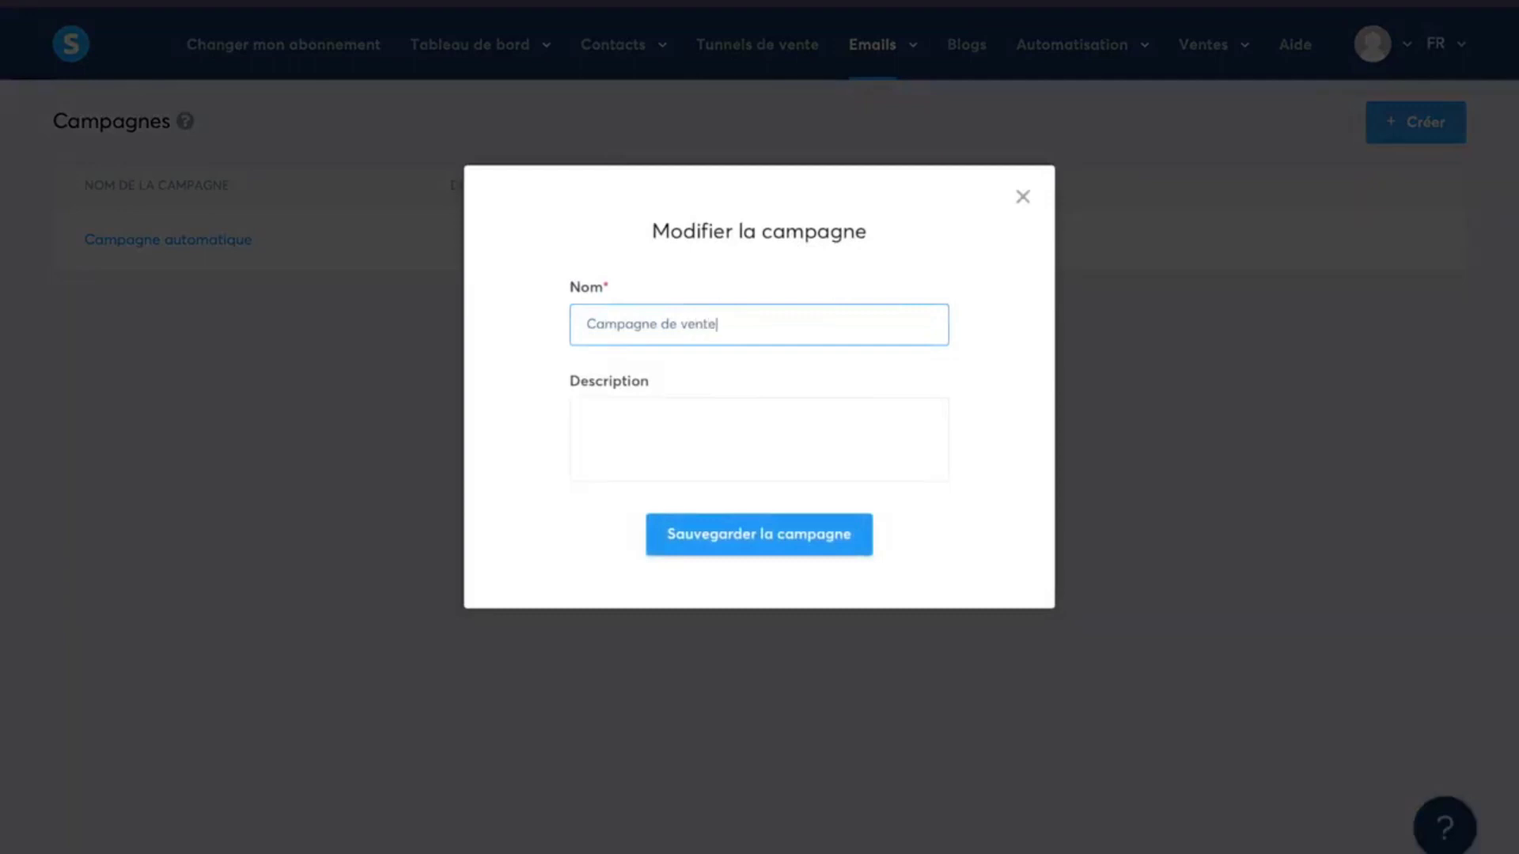
{"action": "left_click", "coordinate": [742, 541]}
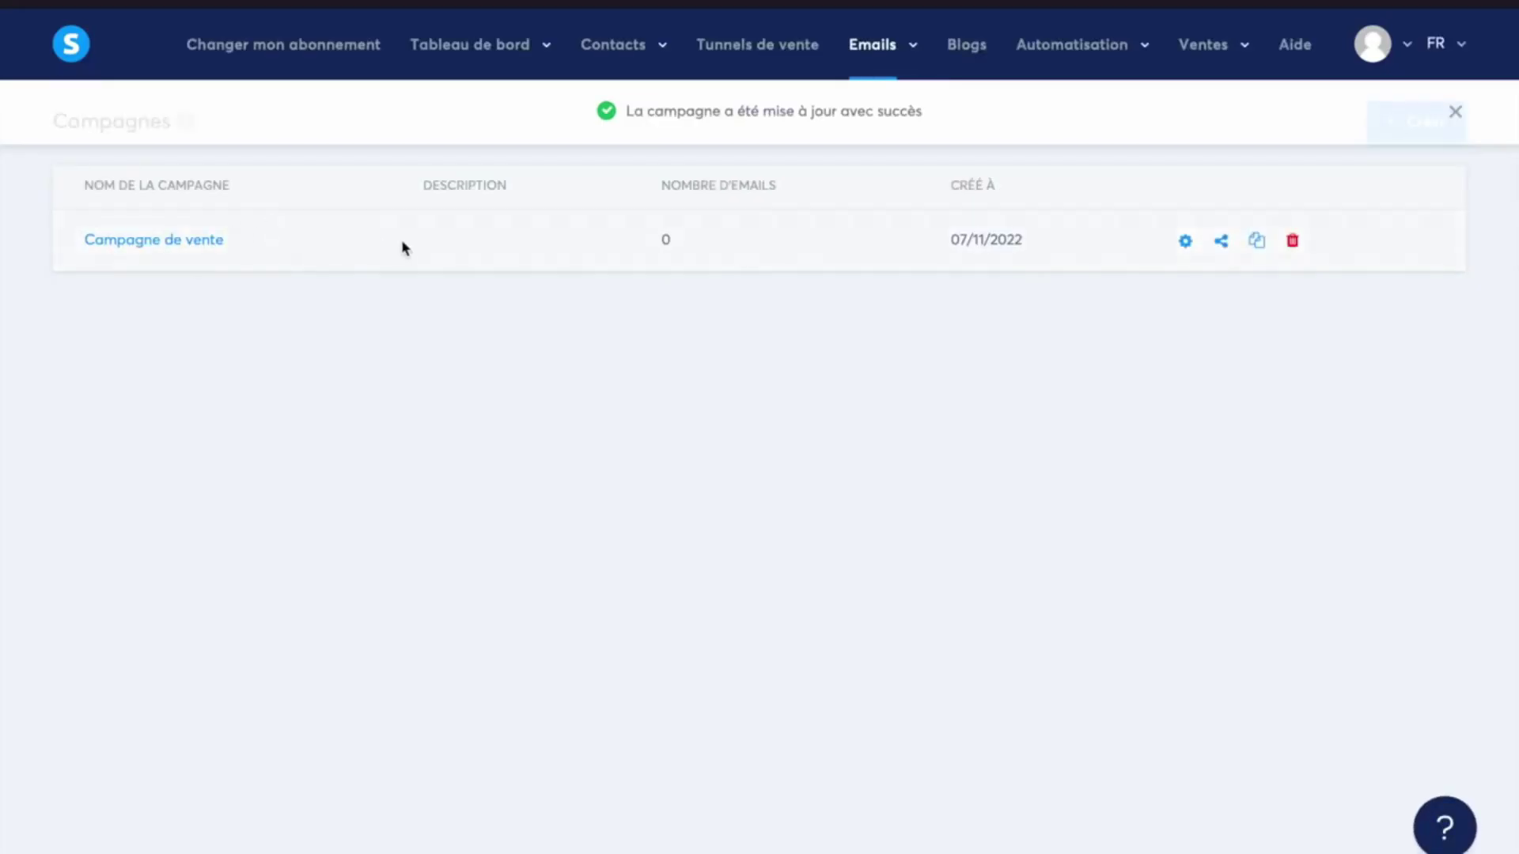
{"action": "double_click", "coordinate": [417, 186]}
{"action": "left_click", "coordinate": [1184, 241]}
{"action": "left_click", "coordinate": [739, 406]}
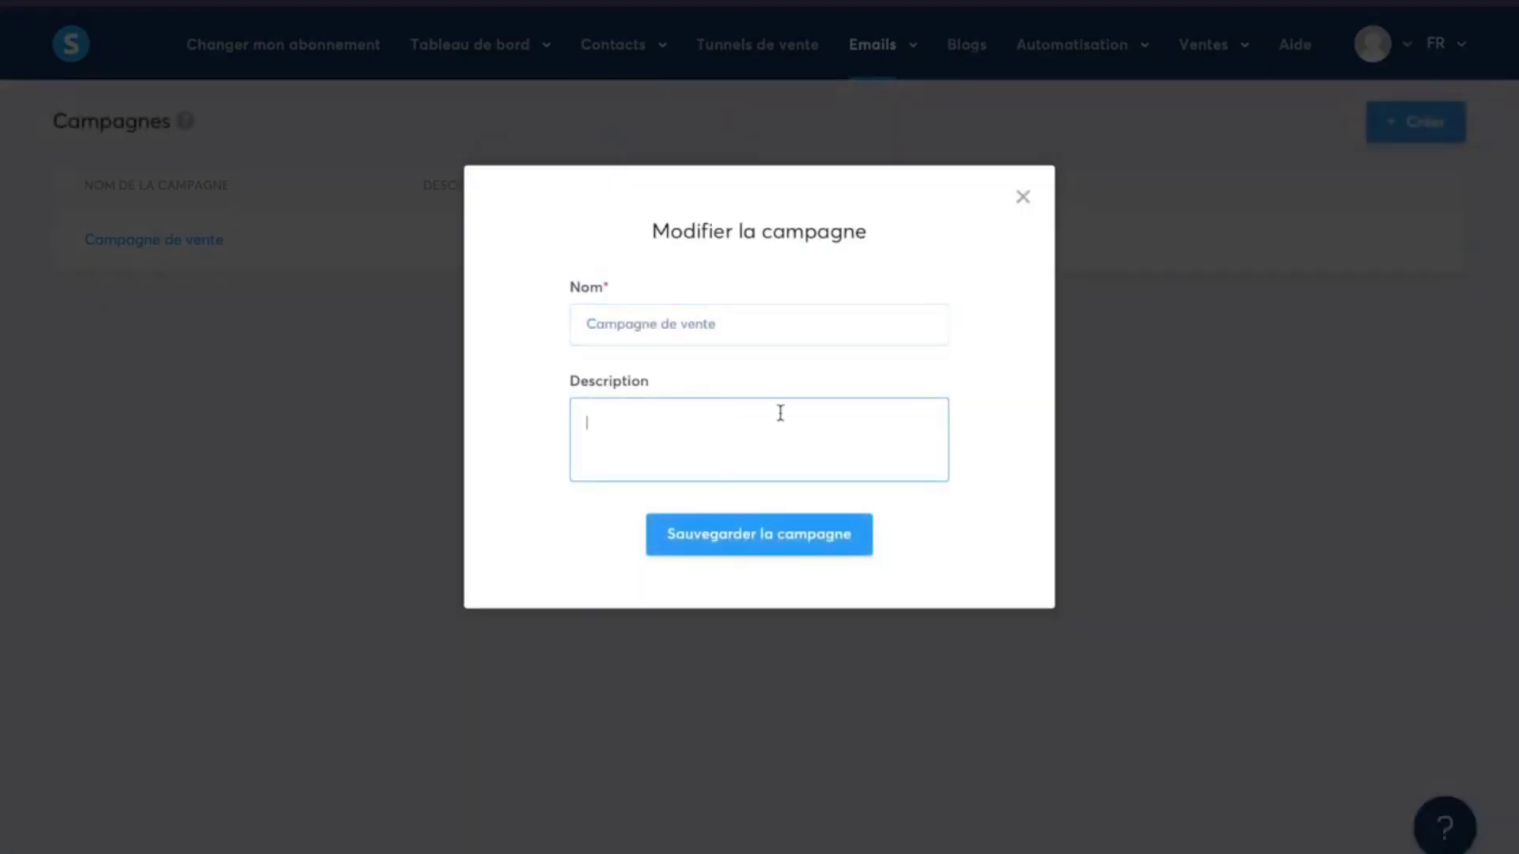
{"action": "left_click", "coordinate": [1023, 197]}
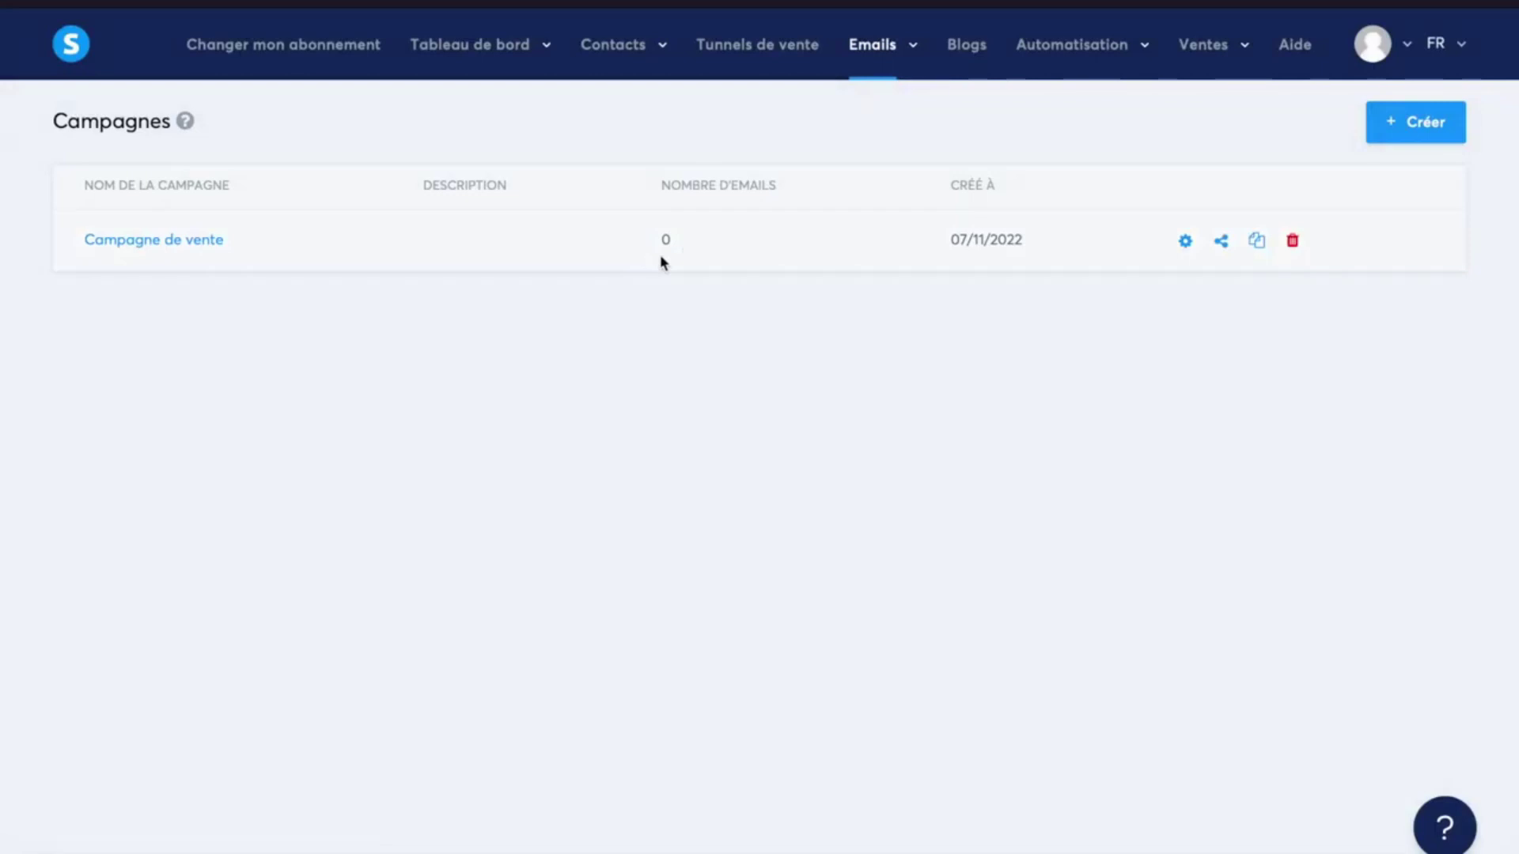
{"action": "left_click", "coordinate": [667, 242]}
{"action": "left_click_drag", "start_coordinate": [686, 241], "coordinate": [632, 242]}
{"action": "left_click", "coordinate": [705, 418]}
{"action": "double_click", "coordinate": [943, 248]}
Step: Start a new email step in the "Campagne de vente" campaign and enter the sender's name
{"action": "left_click", "coordinate": [188, 247]}
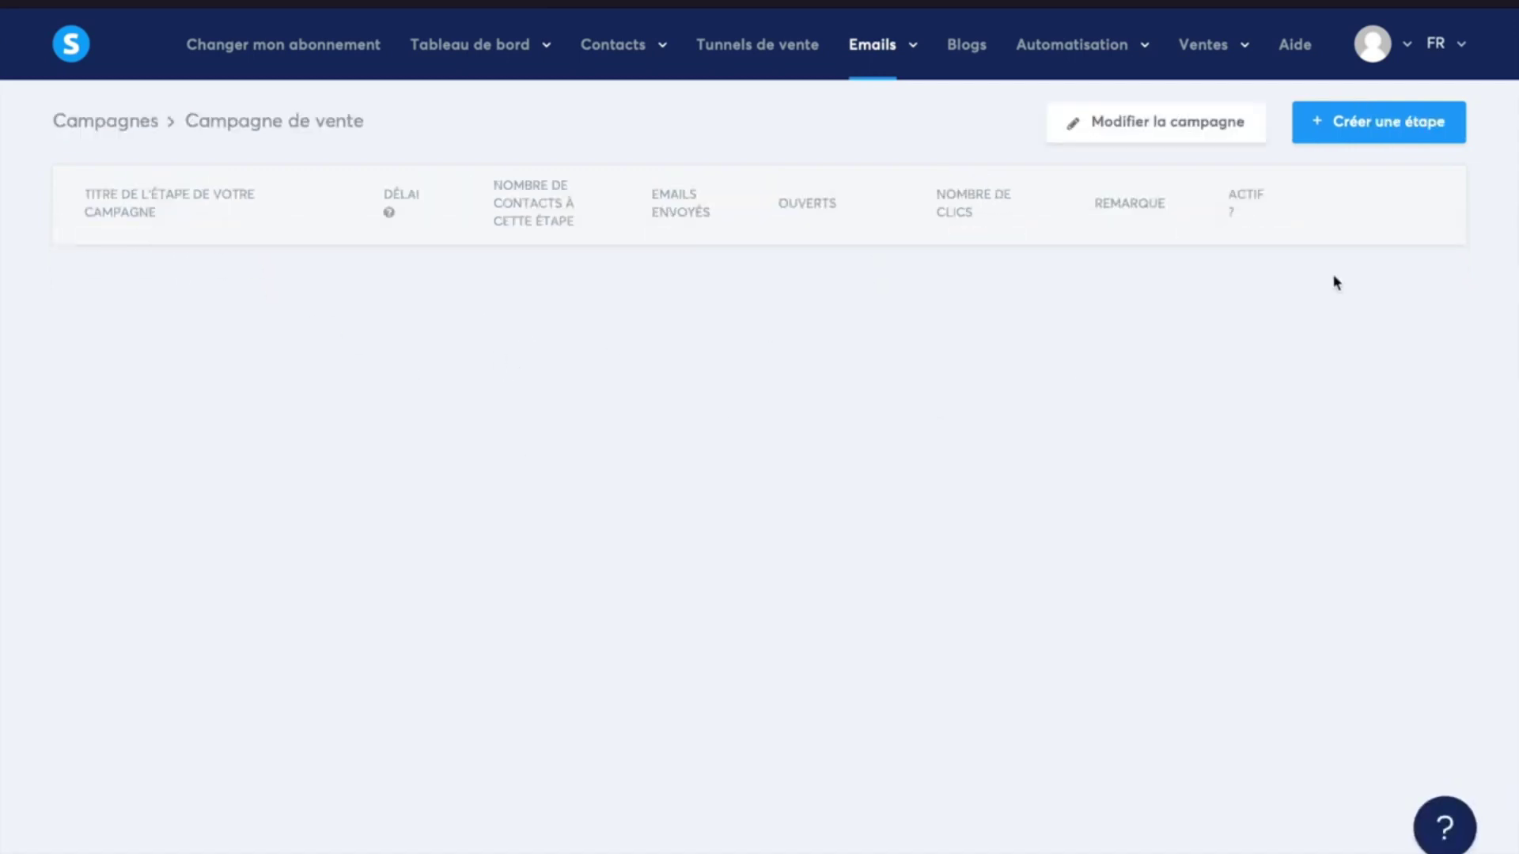
{"action": "left_click", "coordinate": [1377, 144]}
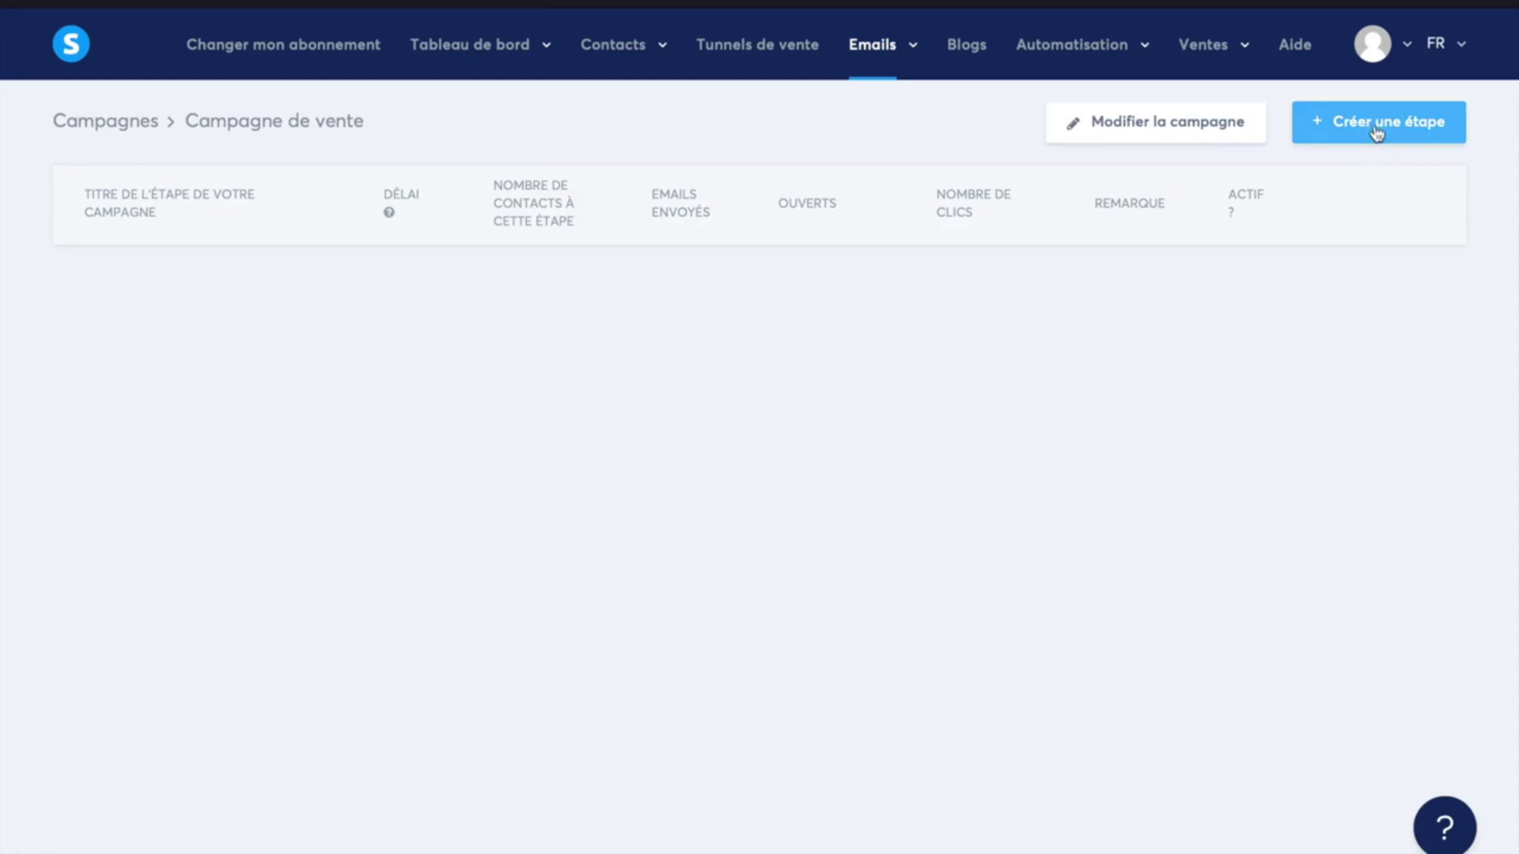
{"action": "type", "text": "Alexandre"}
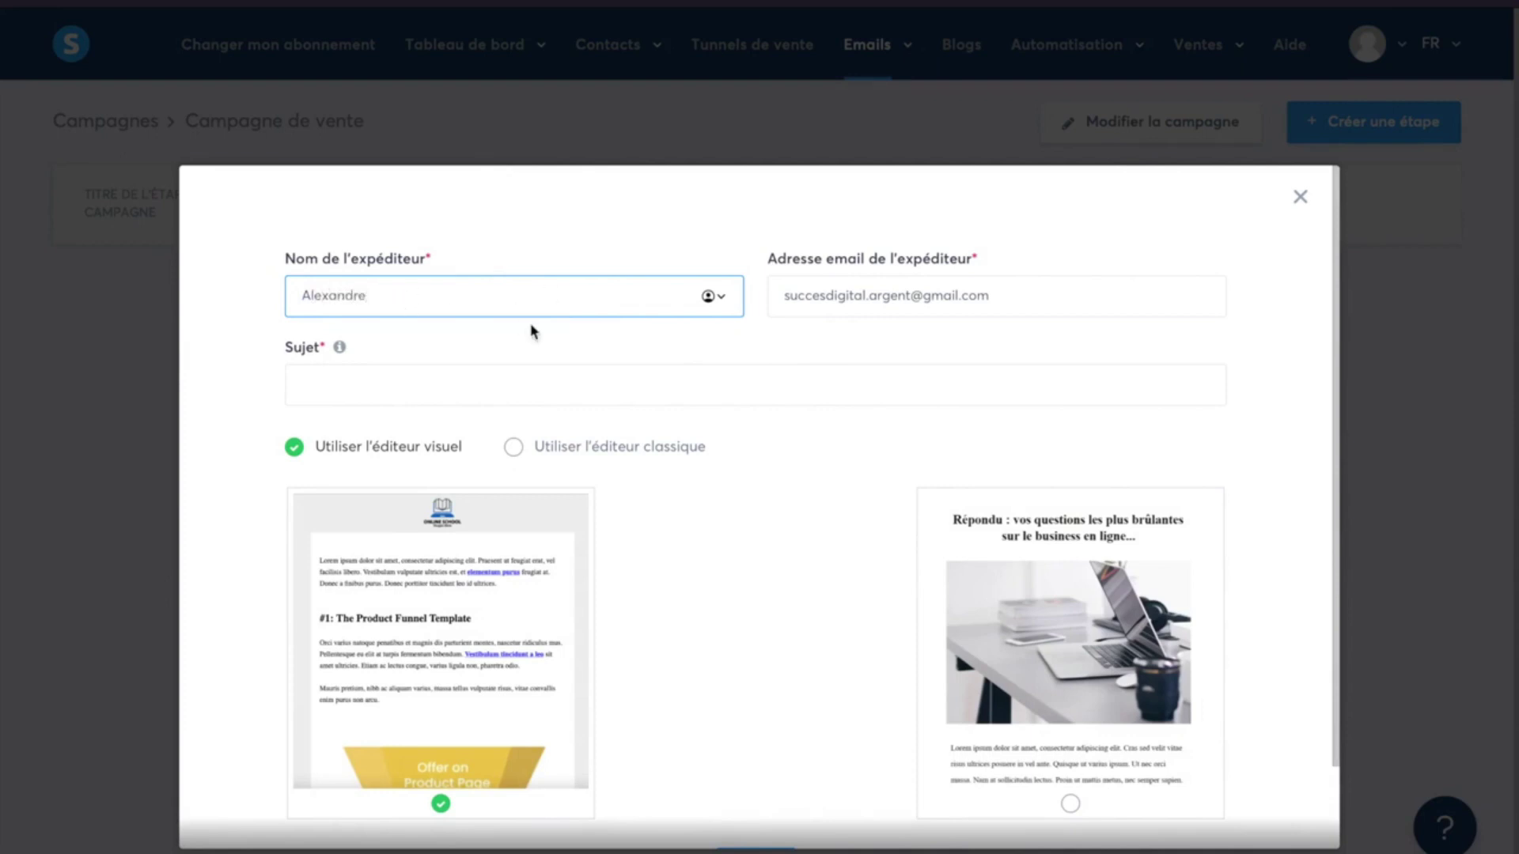
{"action": "left_click_drag", "start_coordinate": [809, 295], "coordinate": [1056, 295]}
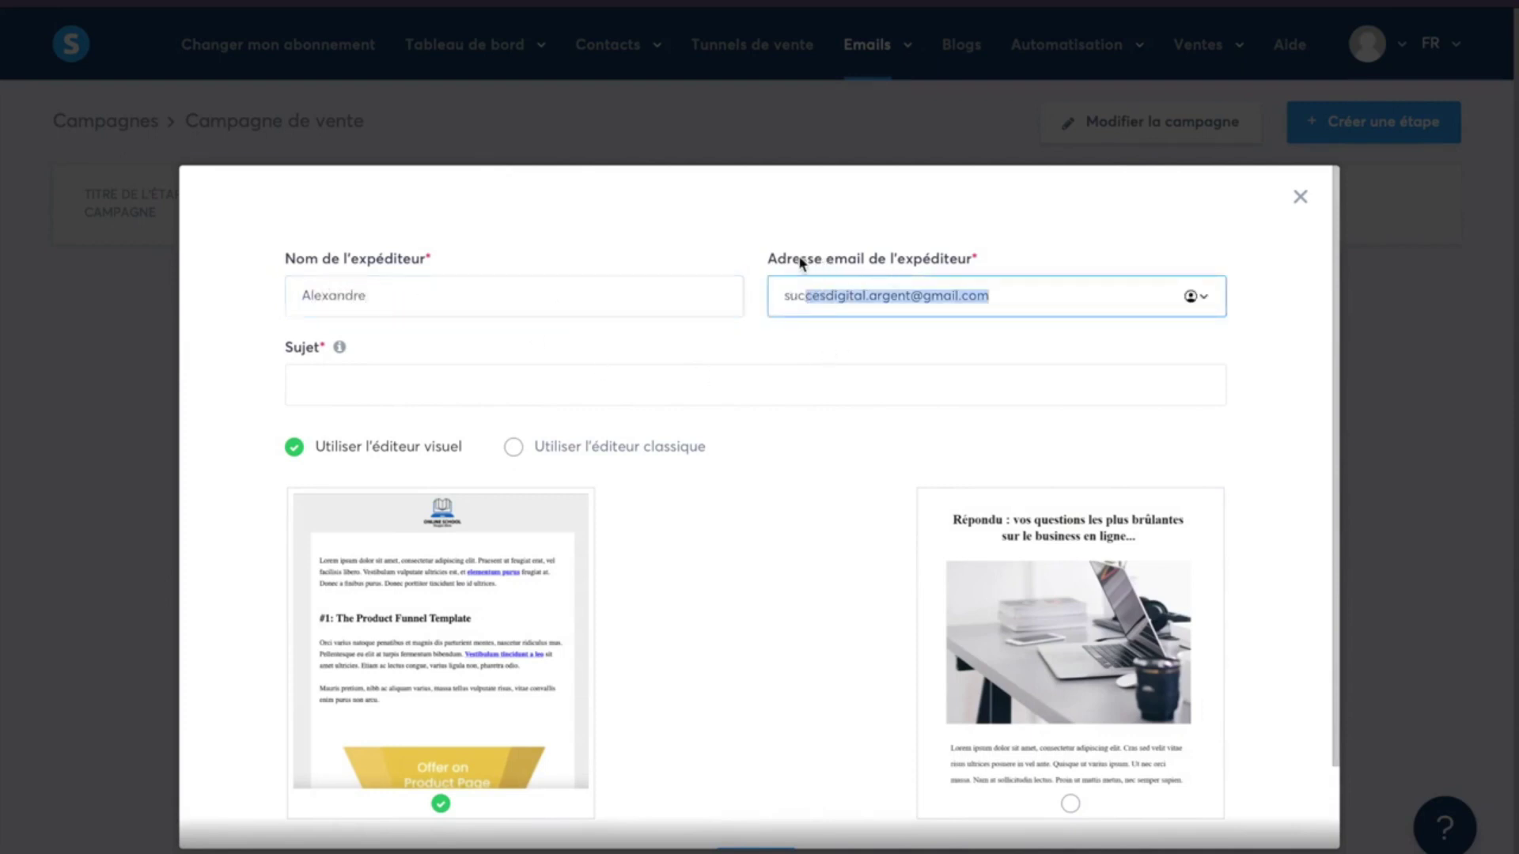
{"action": "left_click", "coordinate": [866, 346]}
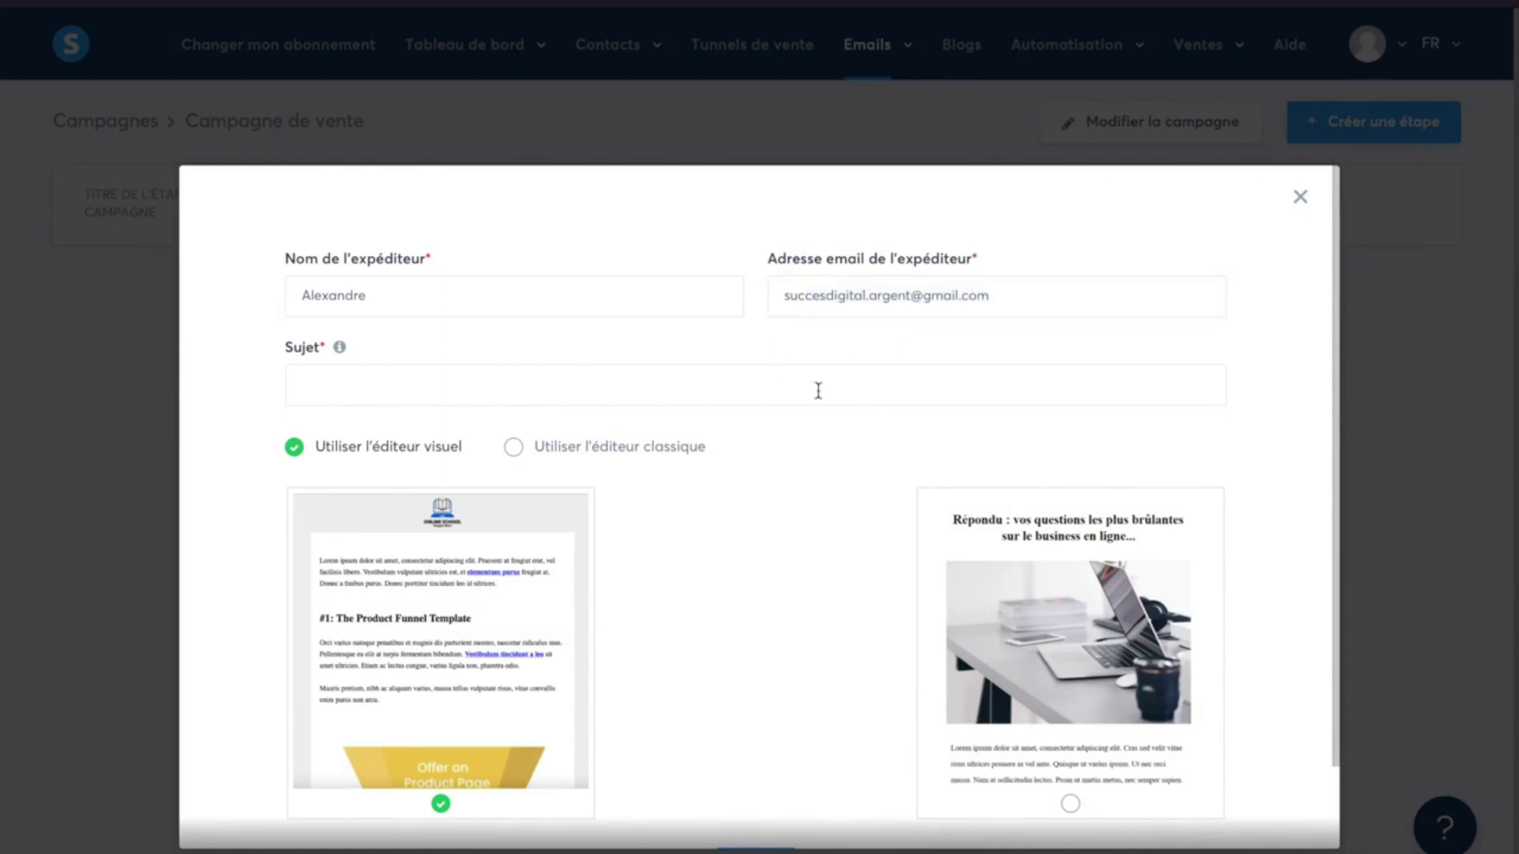
{"action": "left_click_drag", "start_coordinate": [788, 296], "coordinate": [1041, 293]}
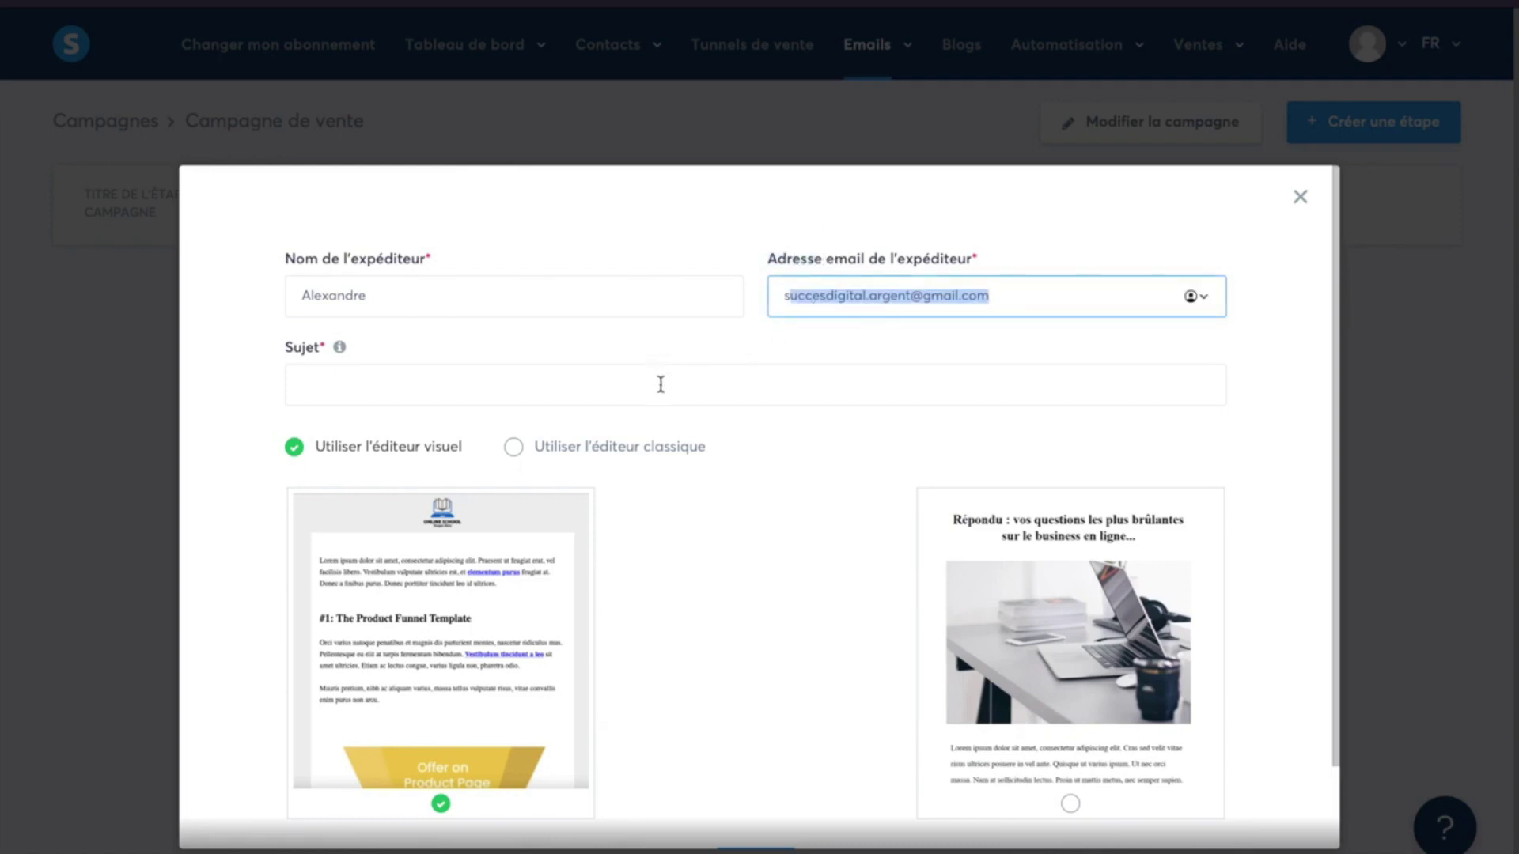
{"action": "double_click", "coordinate": [839, 293]}
{"action": "triple_click", "coordinate": [918, 304]}
{"action": "double_click", "coordinate": [938, 304]}
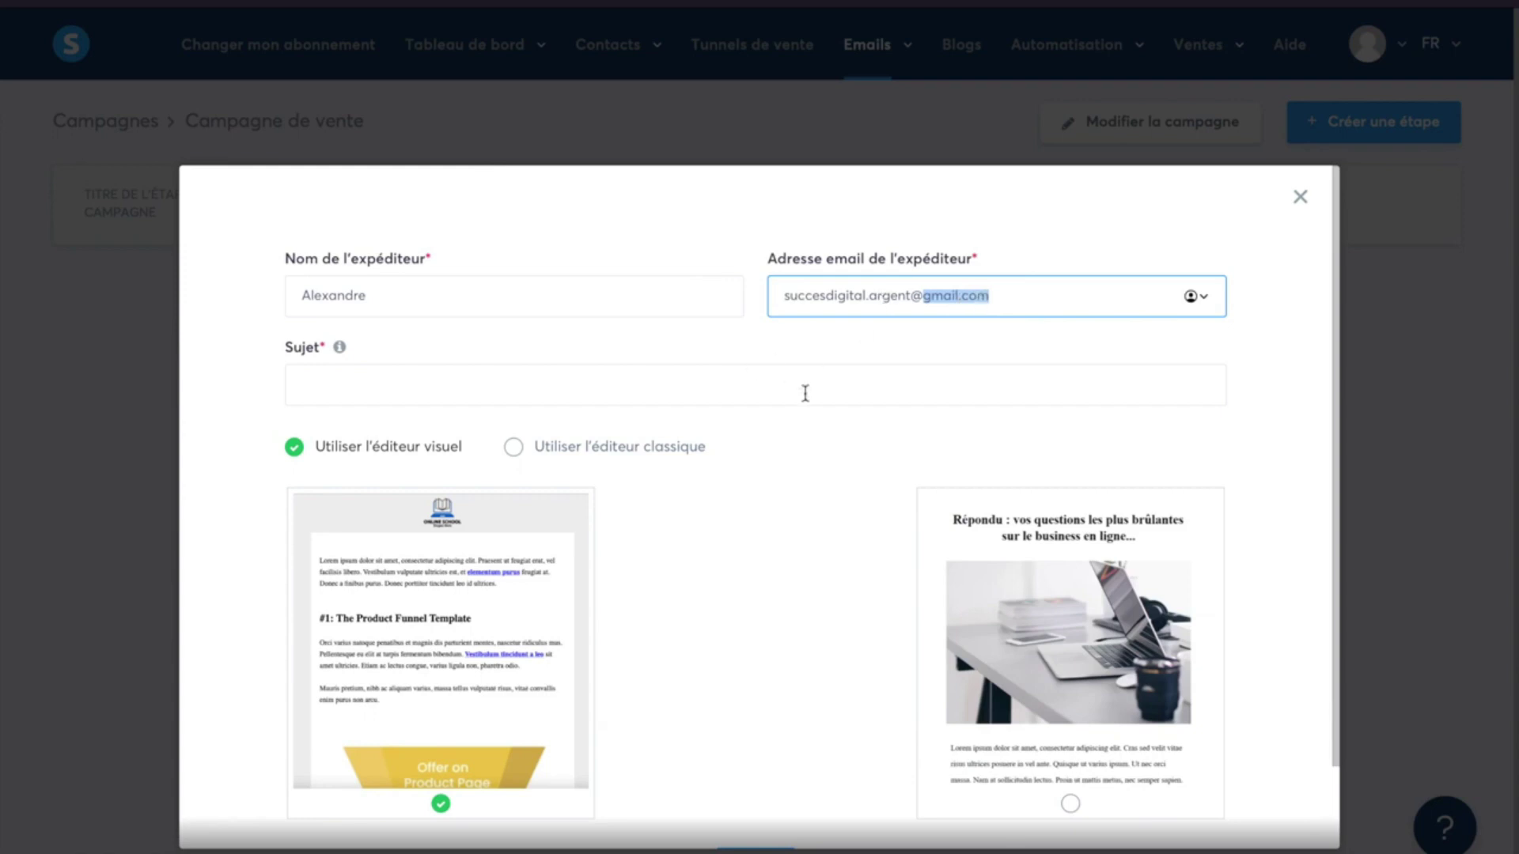
{"action": "left_click", "coordinate": [880, 293]}
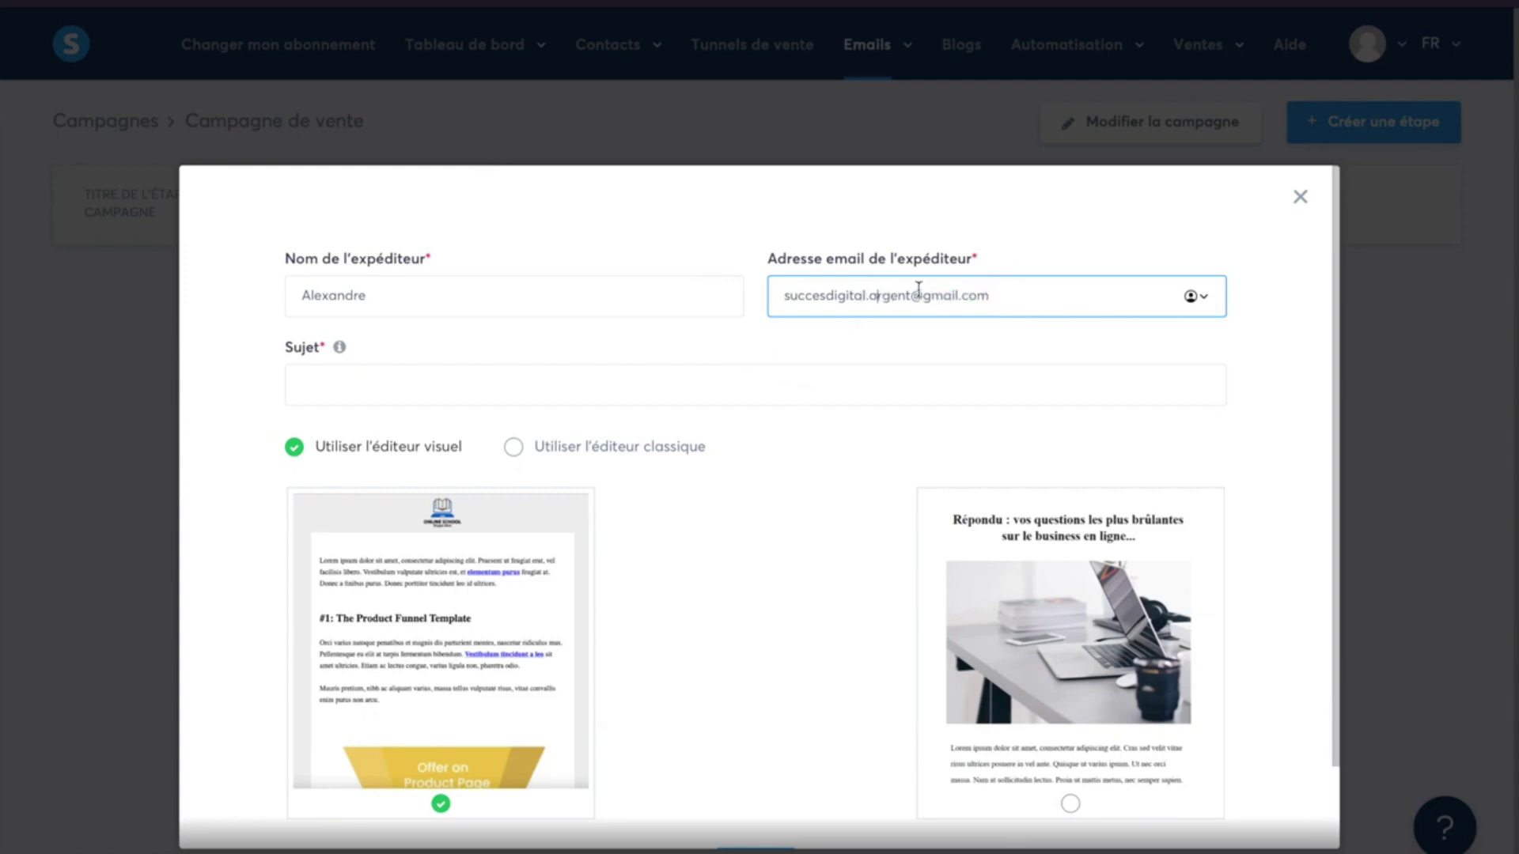
Step: Set the email's subject to "Bienvenue !" and create the step with the classic editor
{"action": "left_click", "coordinate": [685, 389]}
{"action": "type", "text": "Bienvenue !"}
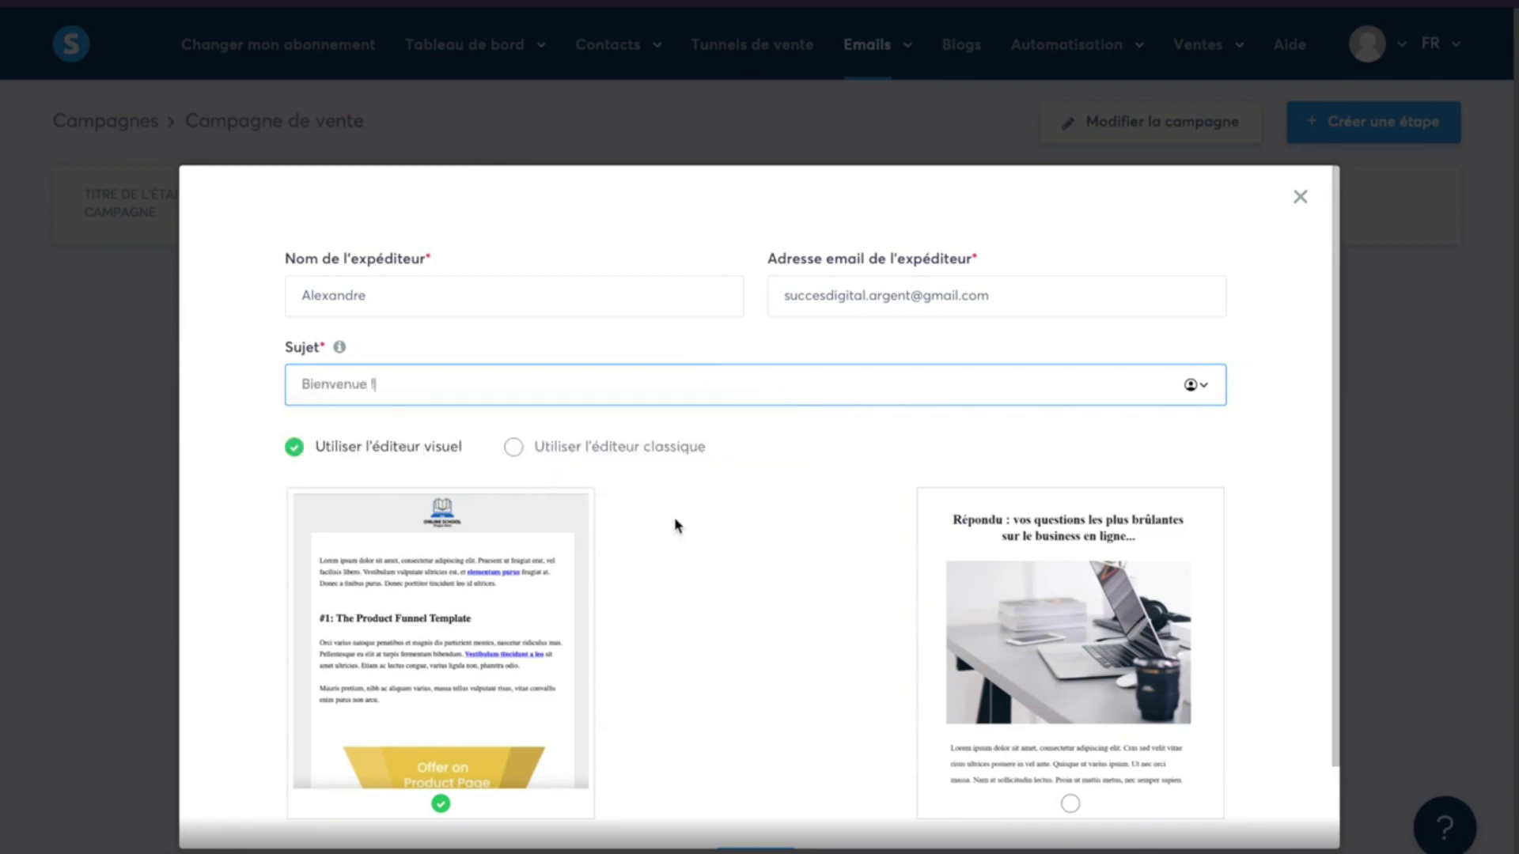
{"action": "scroll", "coordinate": [684, 530], "scroll_direction": "down", "scroll_amount": 2}
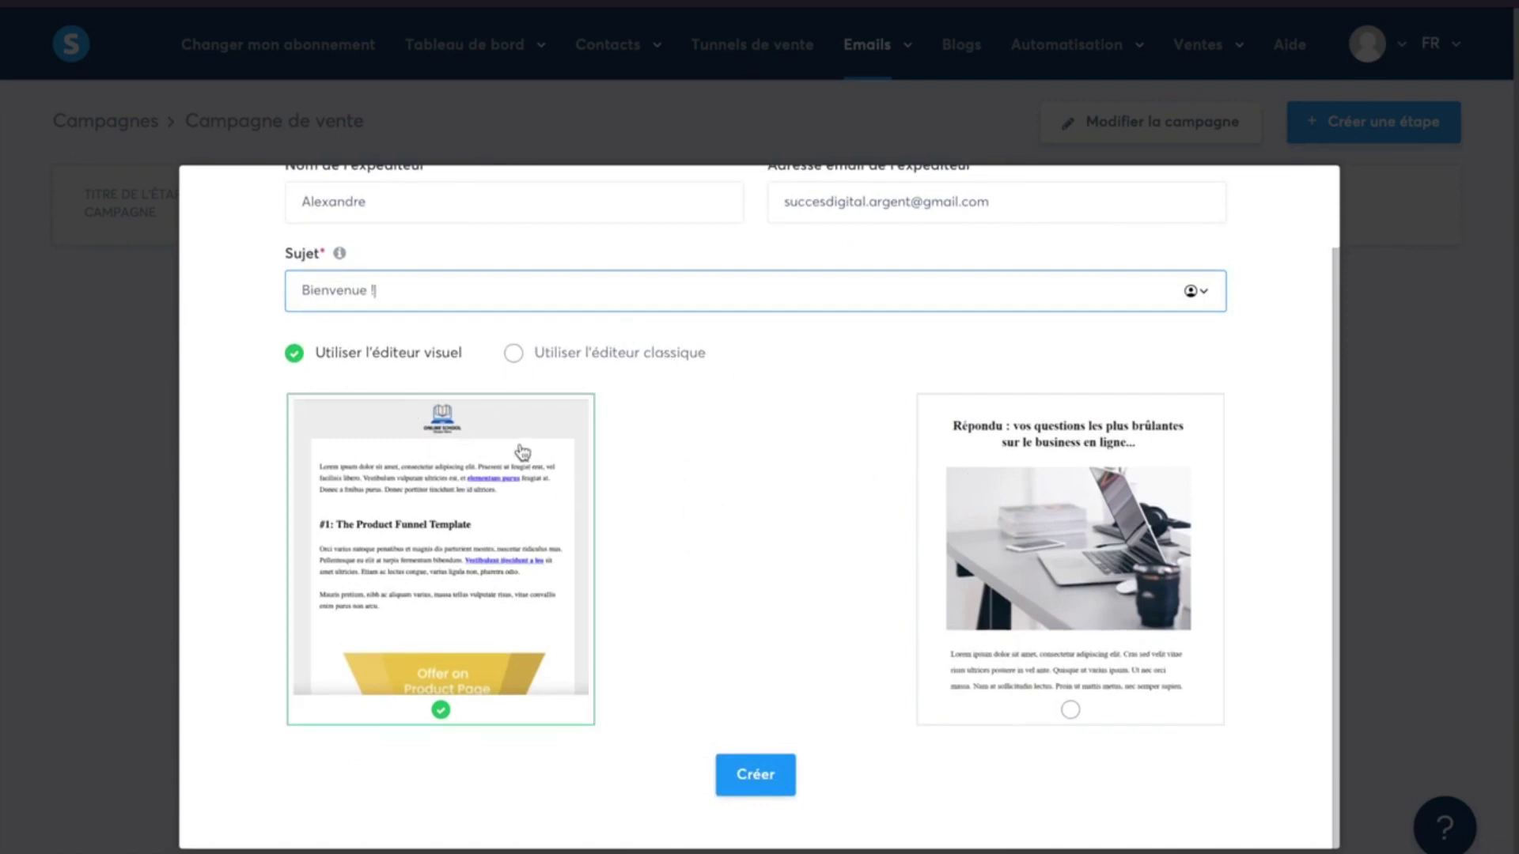
{"action": "left_click", "coordinate": [547, 358]}
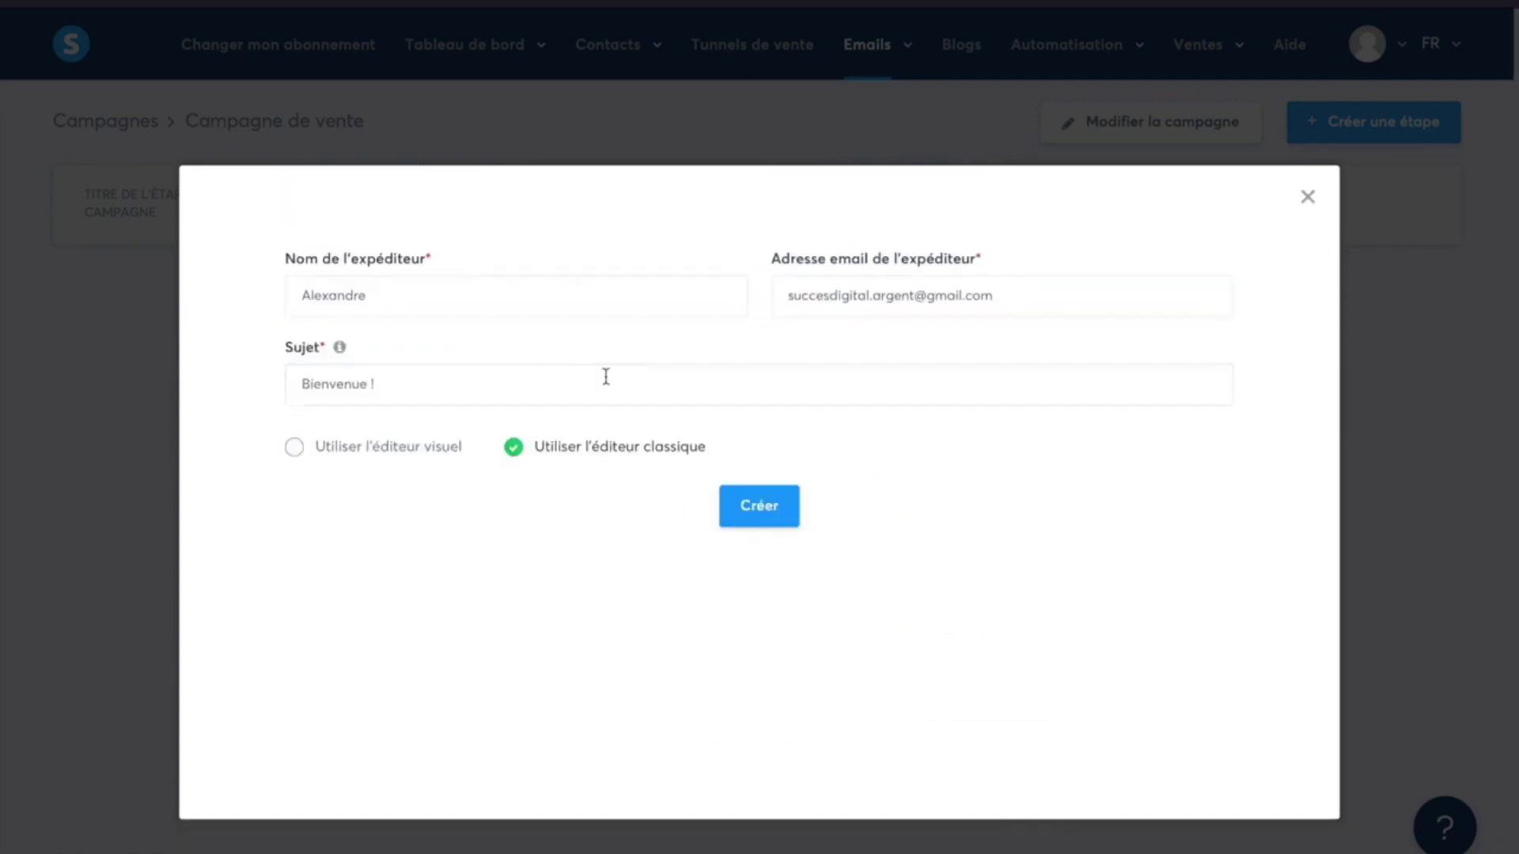
{"action": "left_click", "coordinate": [459, 445]}
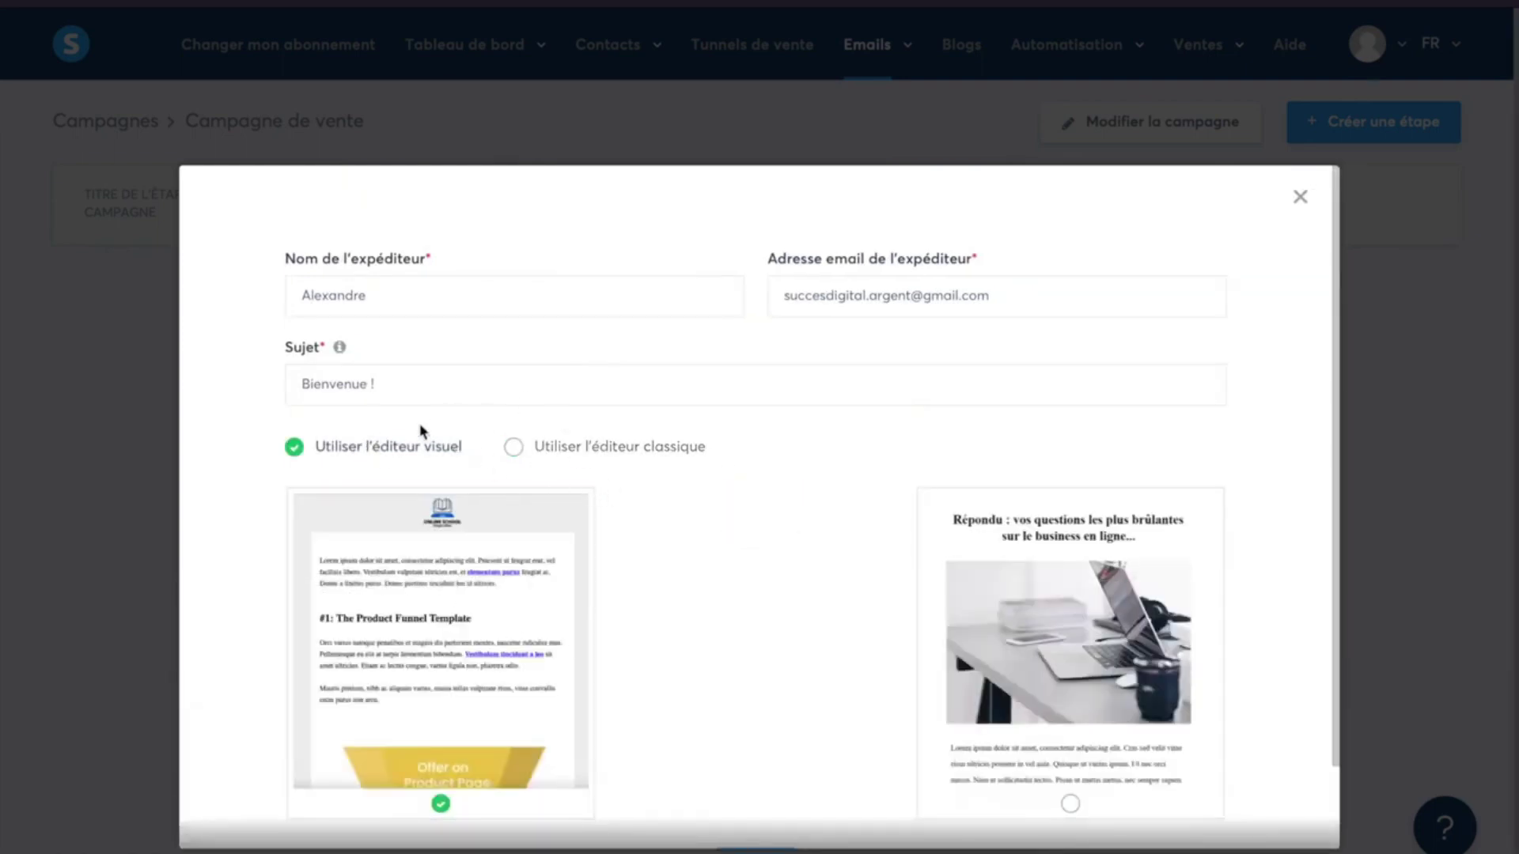
{"action": "left_click", "coordinate": [620, 446]}
{"action": "left_click", "coordinate": [759, 507]}
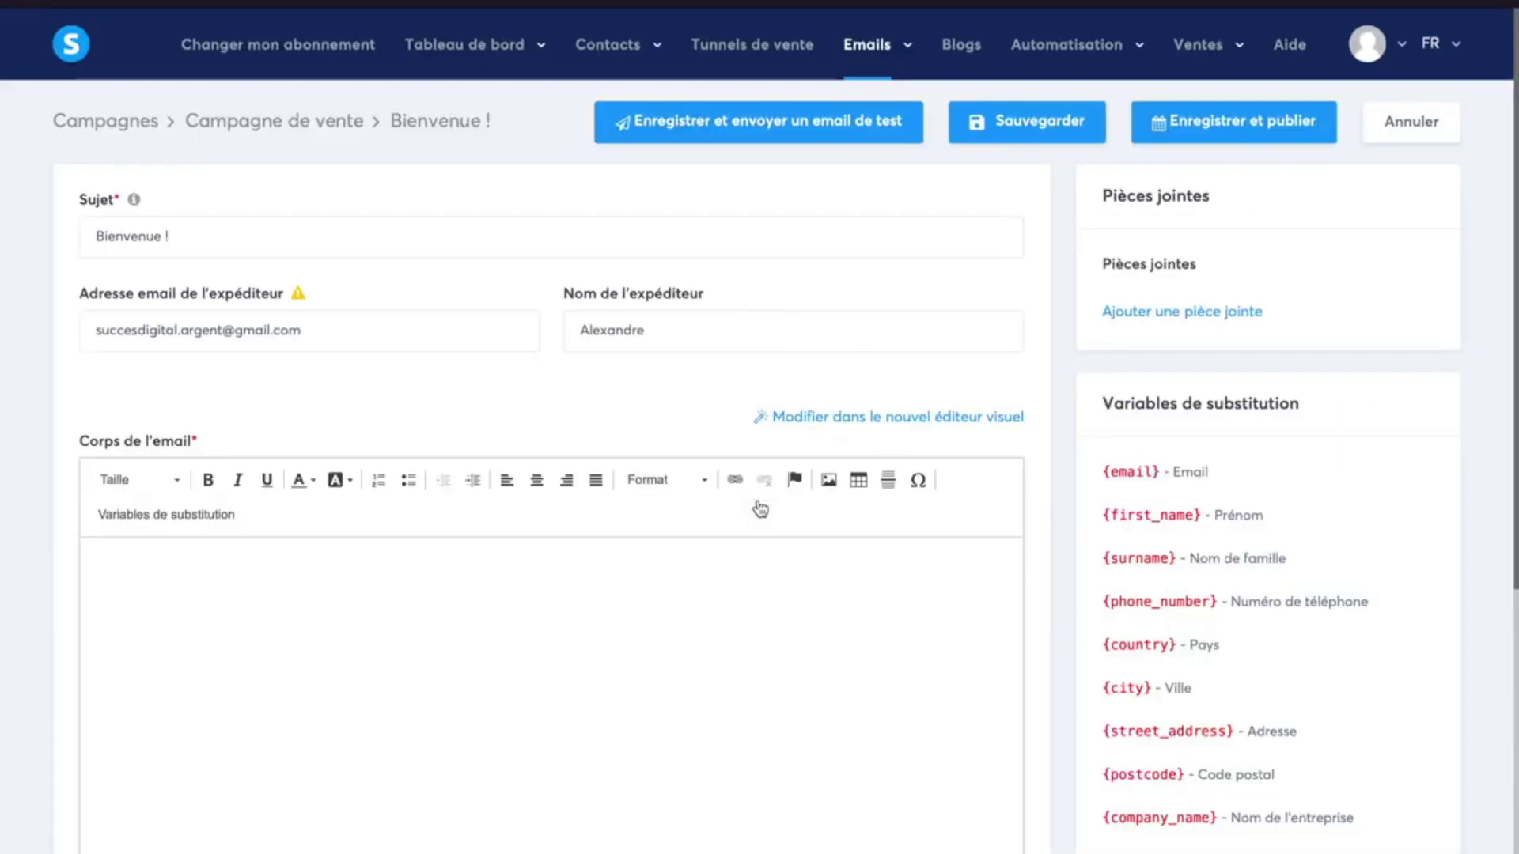
Step: Begin the email body with the greeting "Bonjour,"
{"action": "left_click", "coordinate": [516, 638]}
{"action": "scroll", "coordinate": [515, 633], "scroll_direction": "down", "scroll_amount": 5}
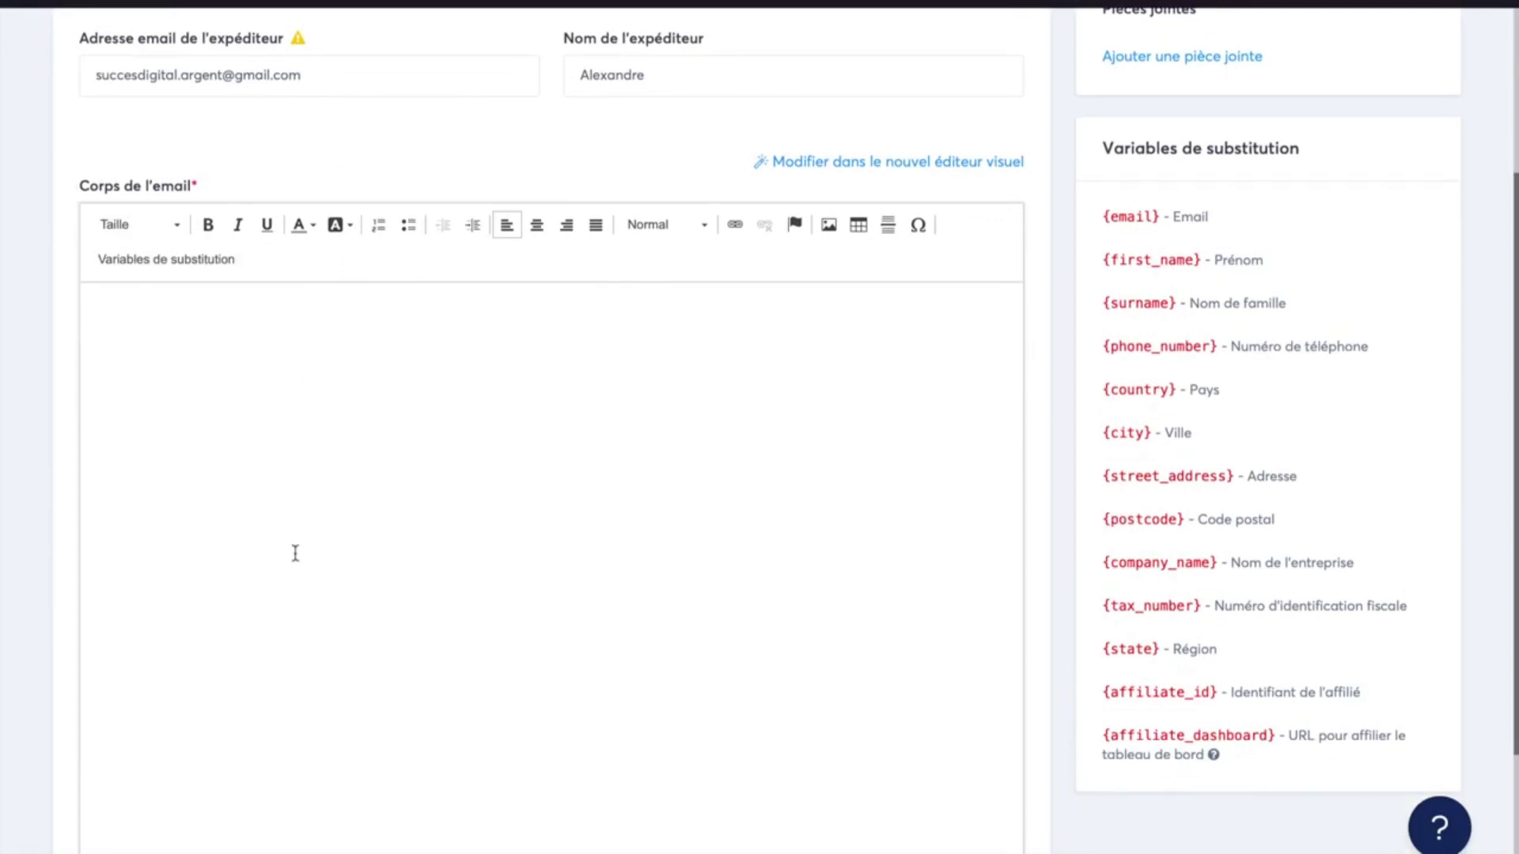
{"action": "scroll", "coordinate": [411, 356], "scroll_direction": "up", "scroll_amount": 3}
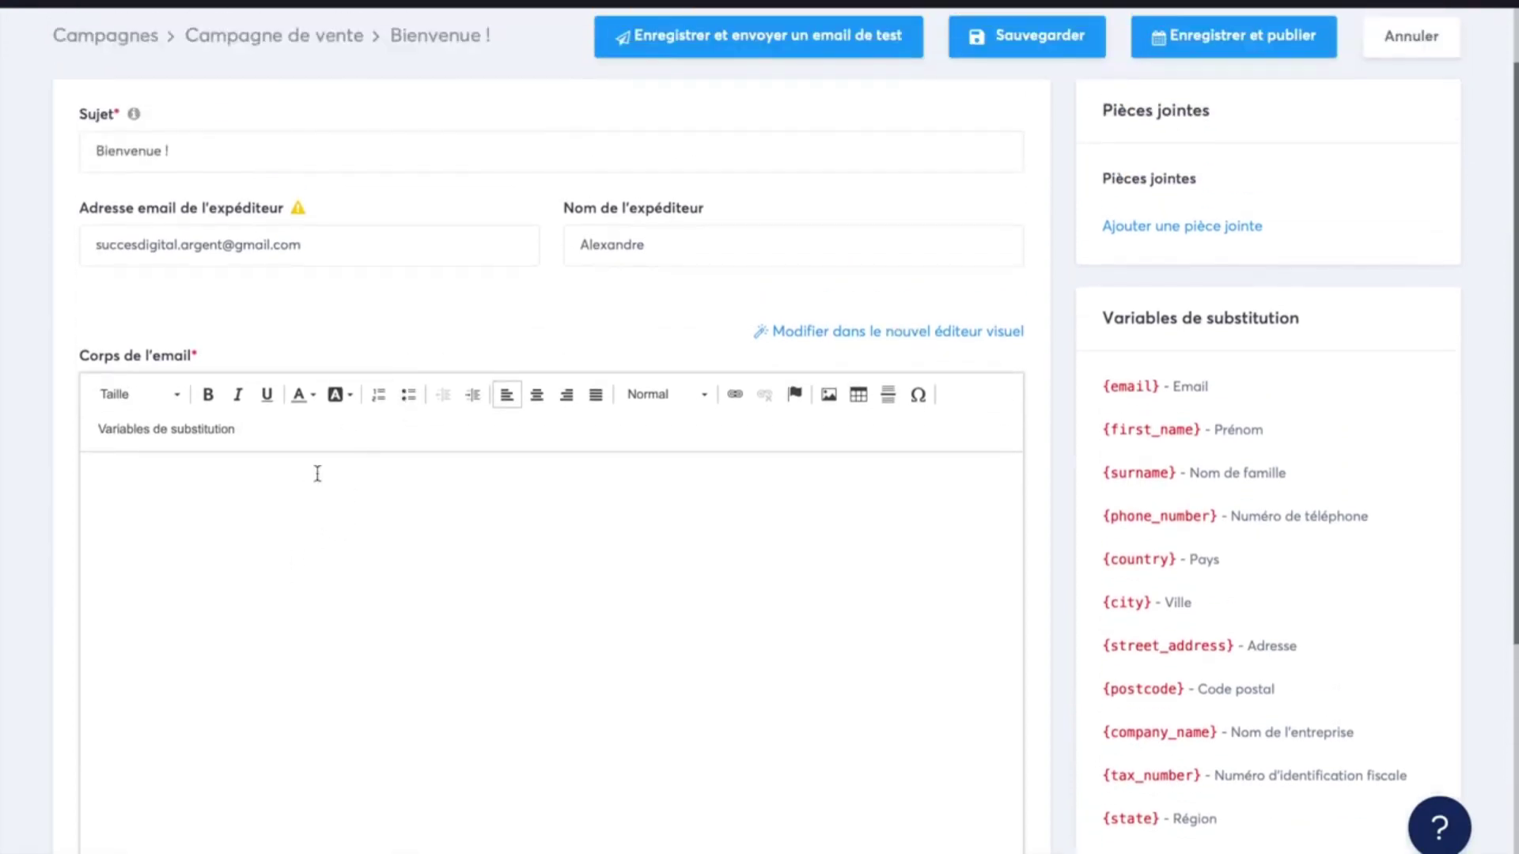
{"action": "left_click", "coordinate": [130, 396]}
{"action": "left_click", "coordinate": [305, 481]}
{"action": "left_click", "coordinate": [284, 514]}
{"action": "scroll", "coordinate": [284, 514], "scroll_direction": "down", "scroll_amount": 2}
{"action": "type", "text": "Bonjour, "}
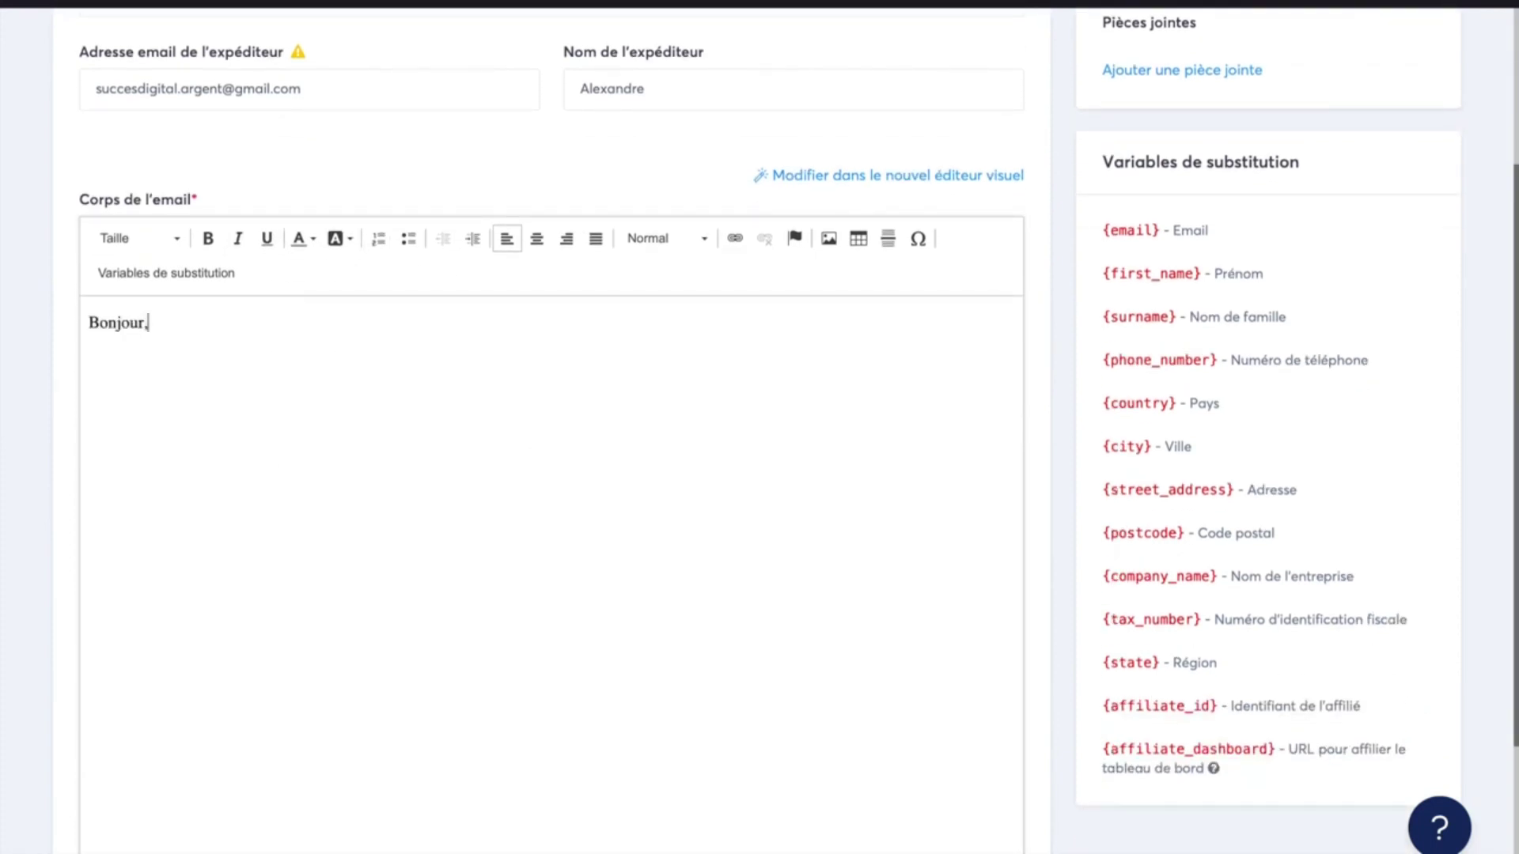
Step: Add the line "Bienvenue dans mes emails prviés, dans lesquels tu découvriras XXX." and begin a new line with "Comme promis"
{"action": "type", "text": "Bienvenue dans mes emails pr"}
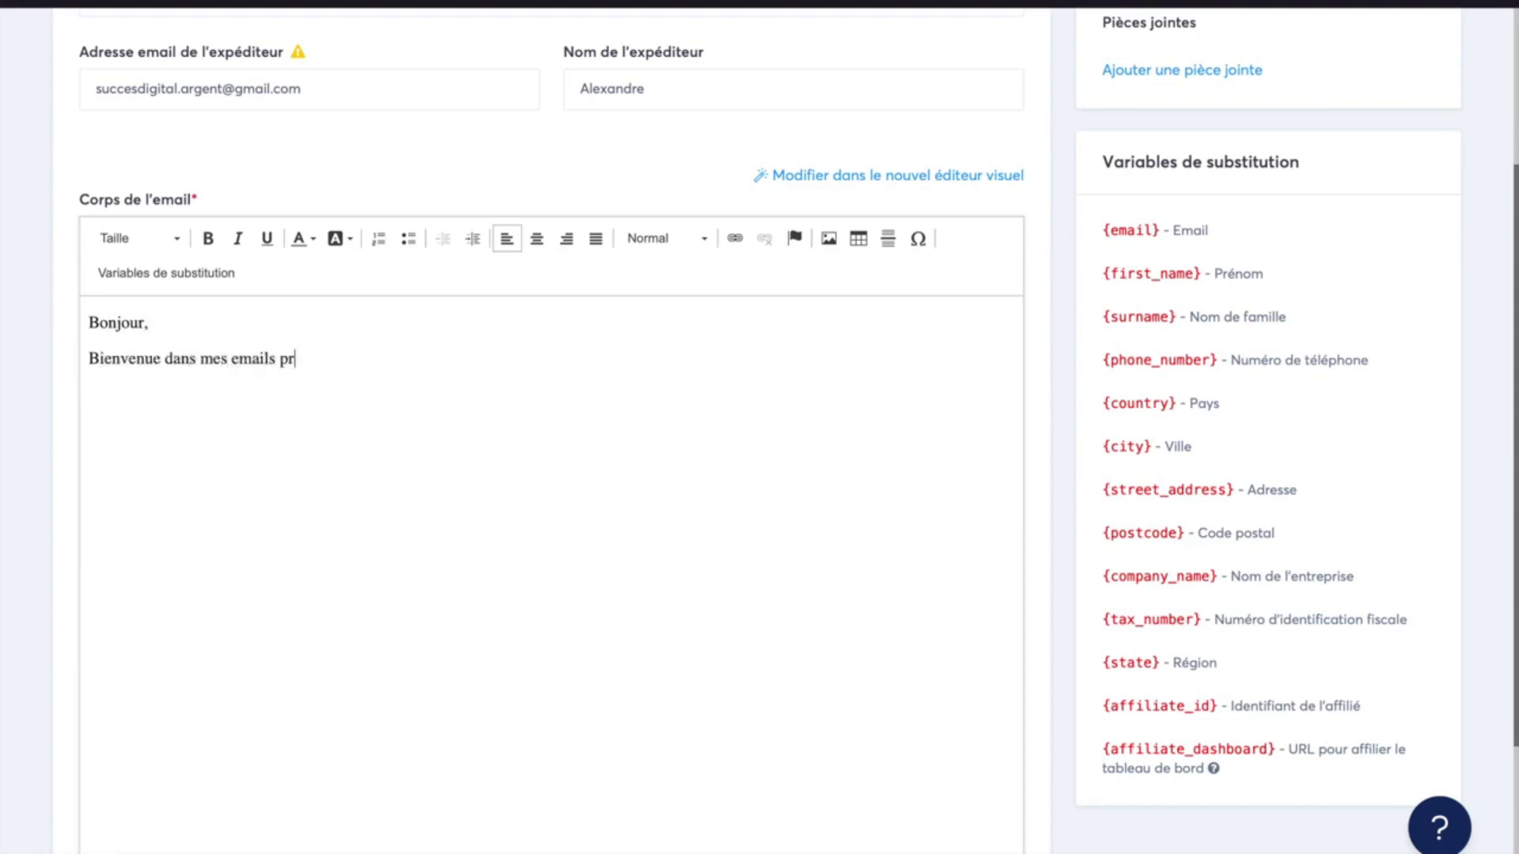
{"action": "type", "text": "viés, dans lesquel"}
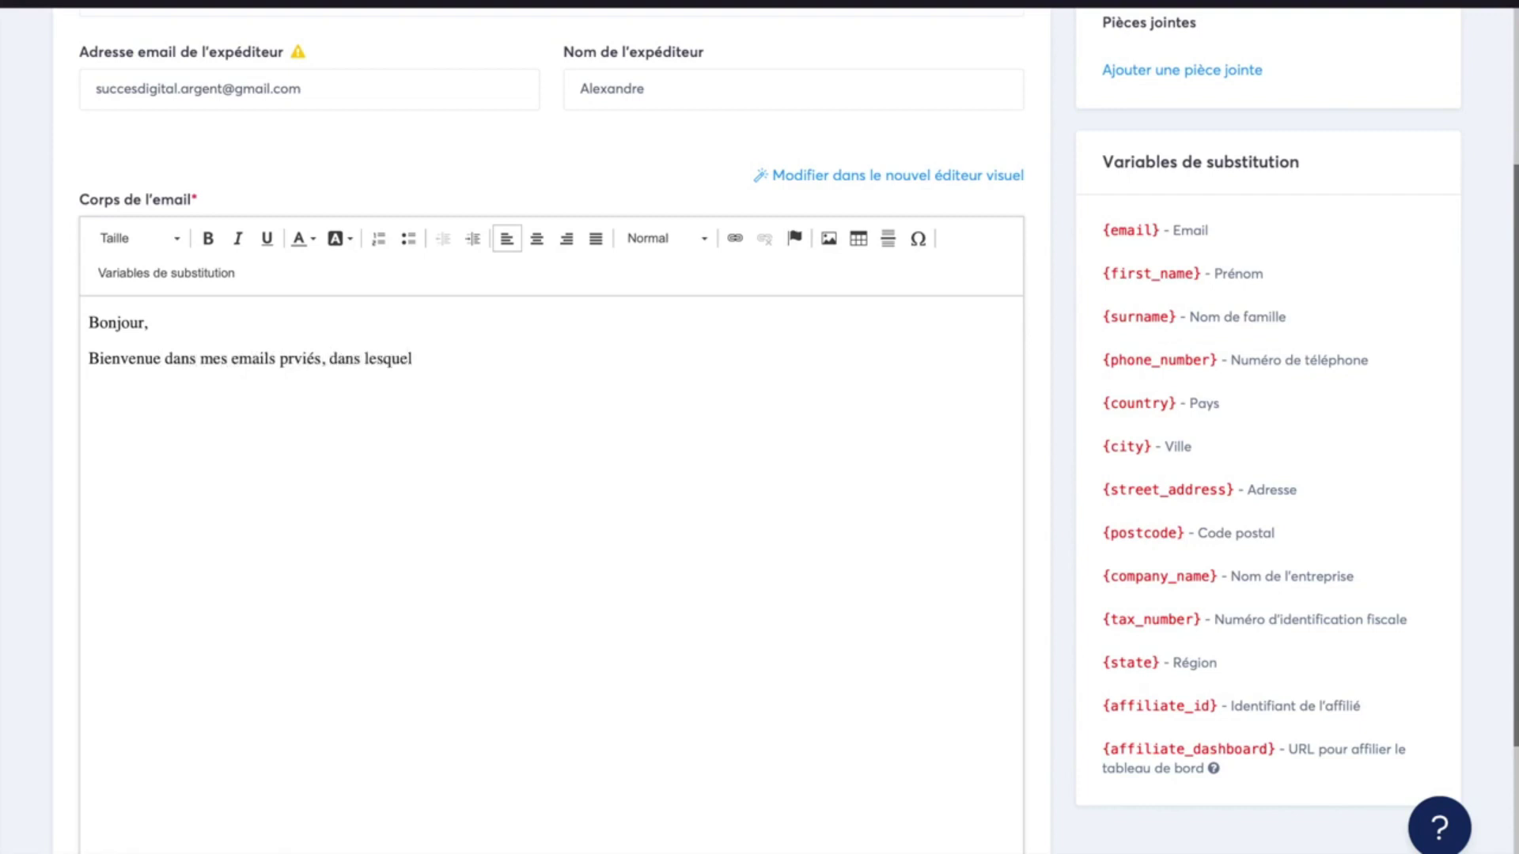
{"action": "type", "text": "s tu découvriras XXX."}
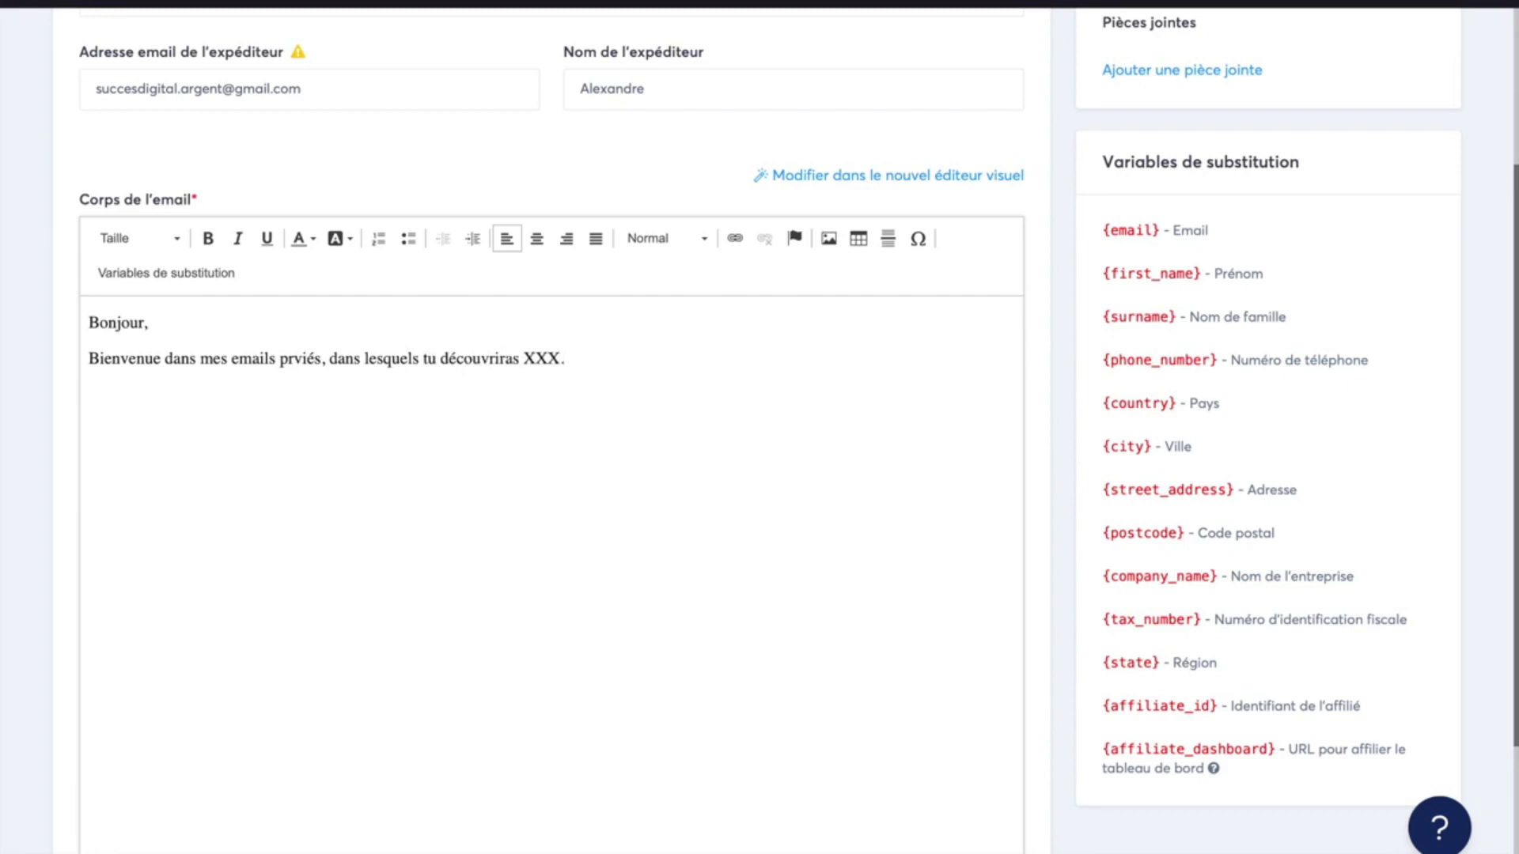
{"action": "left_click_drag", "start_coordinate": [524, 358], "coordinate": [704, 356]}
{"action": "key", "text": "Right"}
{"action": "type", "text": "Comme promis"}
{"action": "scroll", "coordinate": [549, 88], "scroll_direction": "up", "scroll_amount": 3}
{"action": "double_click", "coordinate": [143, 237]}
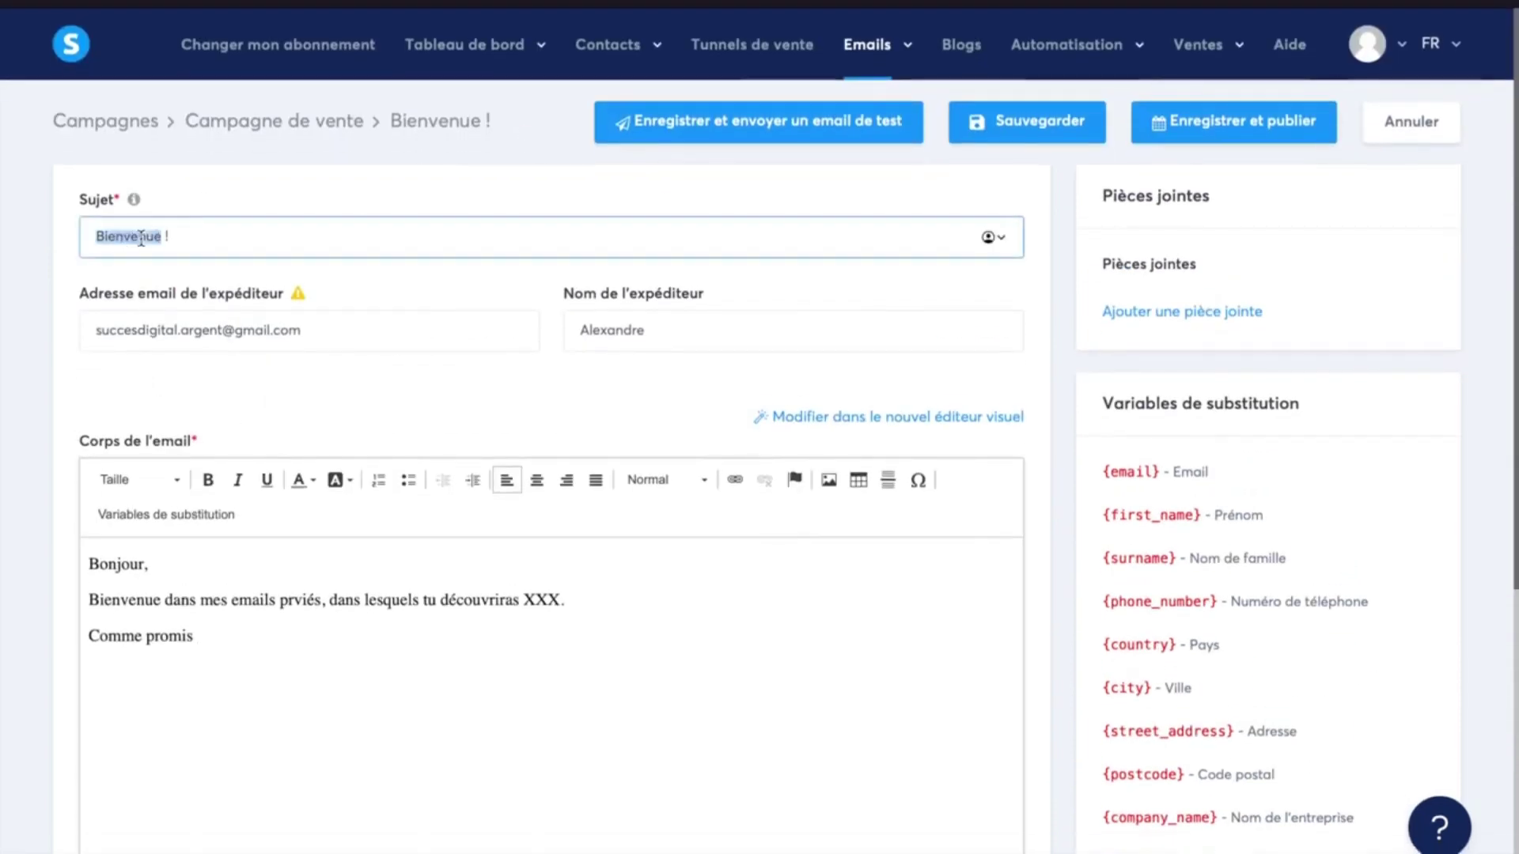
{"action": "left_click", "coordinate": [175, 235]}
{"action": "left_click_drag", "start_coordinate": [175, 235], "coordinate": [70, 247]}
Step: Open the live capture page in a separate browser tab and examine the promise in its headline
{"action": "right_click", "coordinate": [738, 52]}
{"action": "left_click", "coordinate": [762, 54]}
{"action": "left_click", "coordinate": [881, 19]}
{"action": "left_click", "coordinate": [188, 280]}
{"action": "left_click", "coordinate": [1392, 355]}
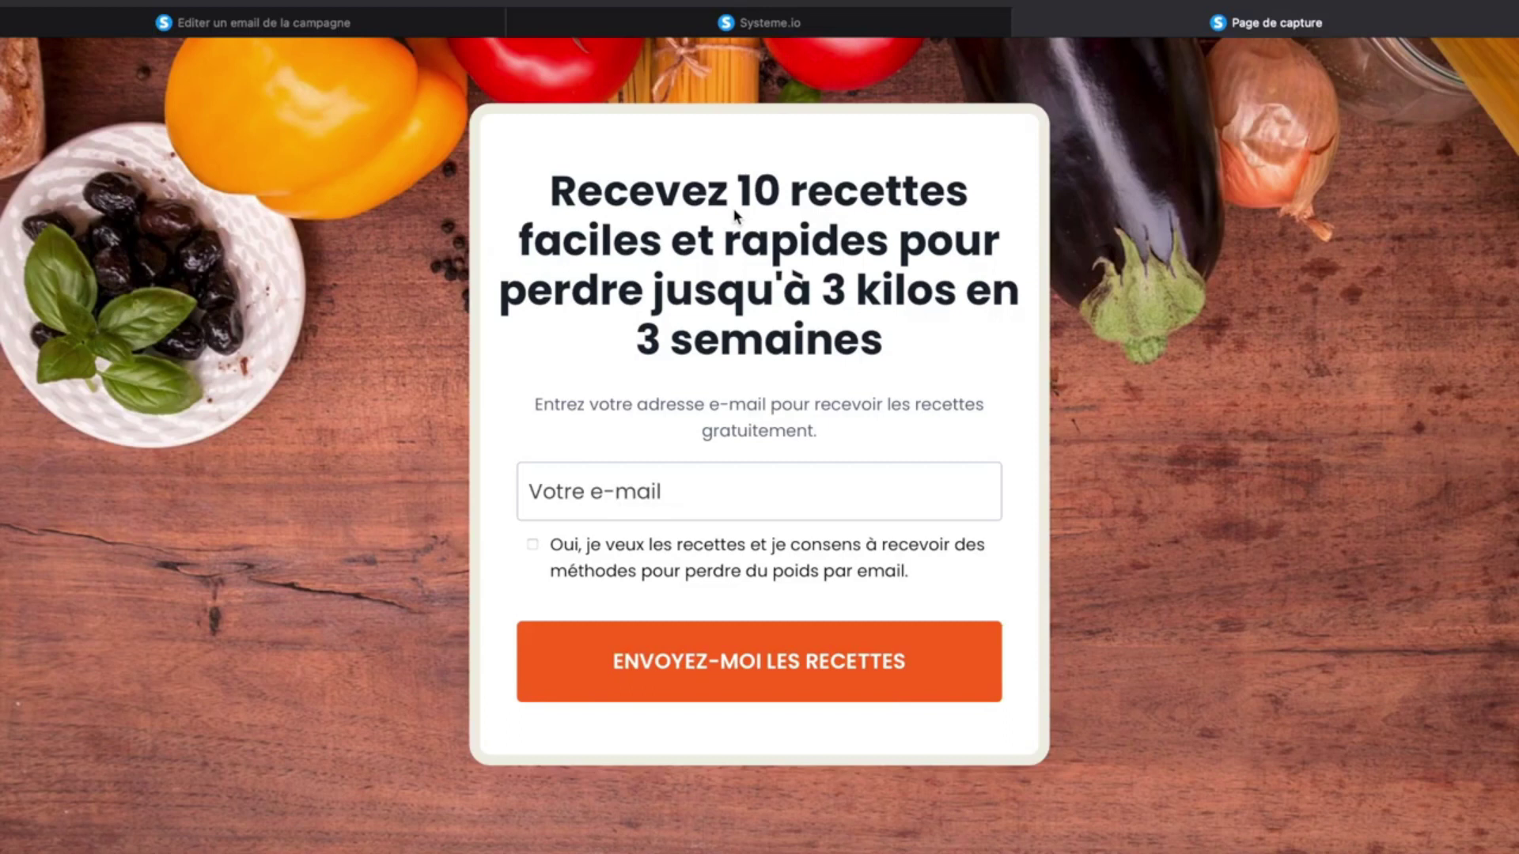
{"action": "left_click_drag", "start_coordinate": [549, 189], "coordinate": [937, 308]}
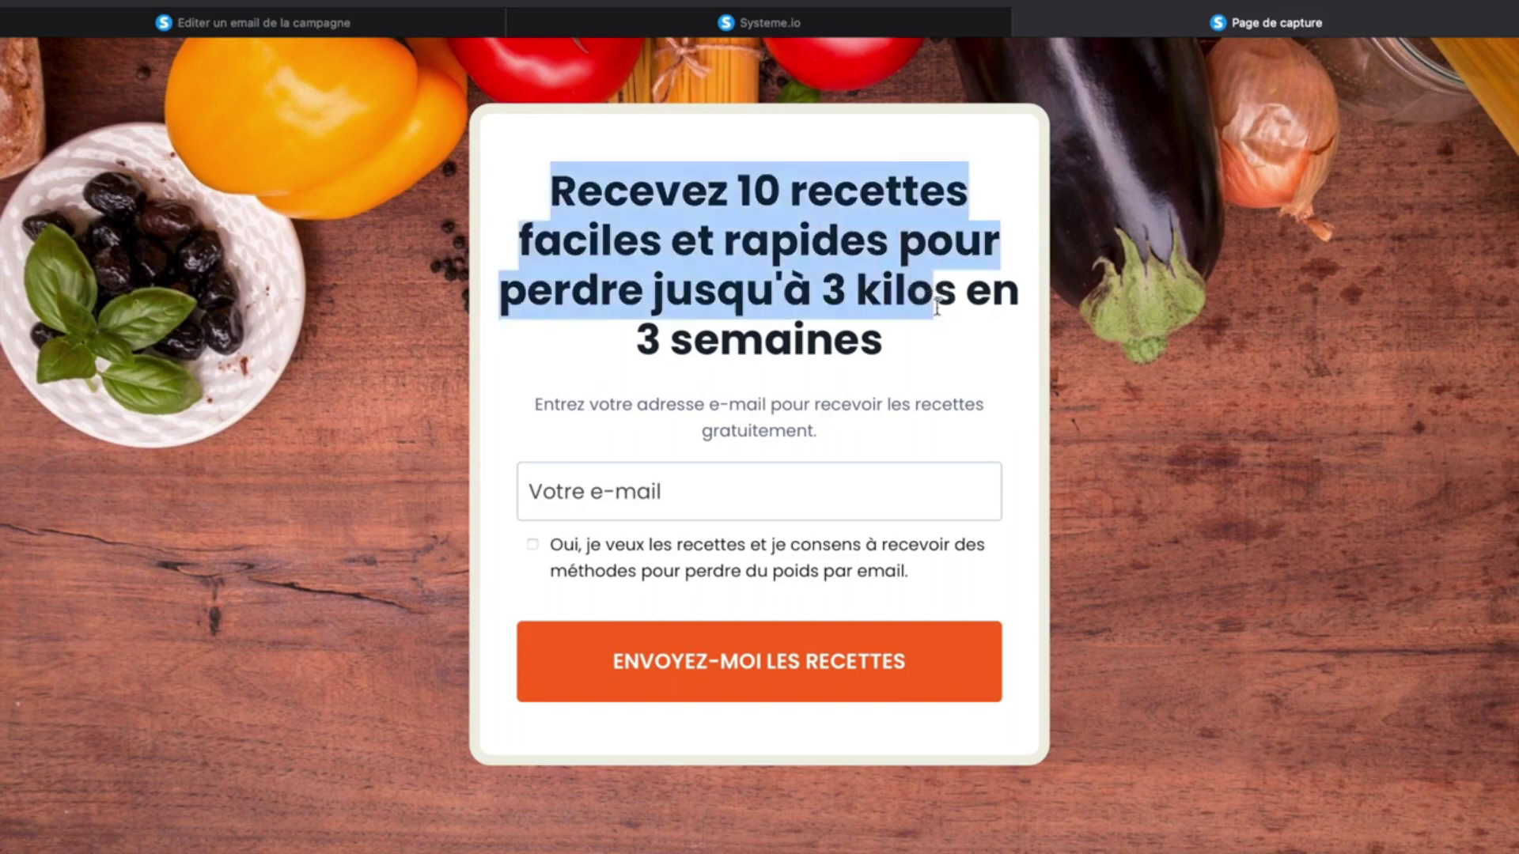
{"action": "left_click", "coordinate": [935, 388]}
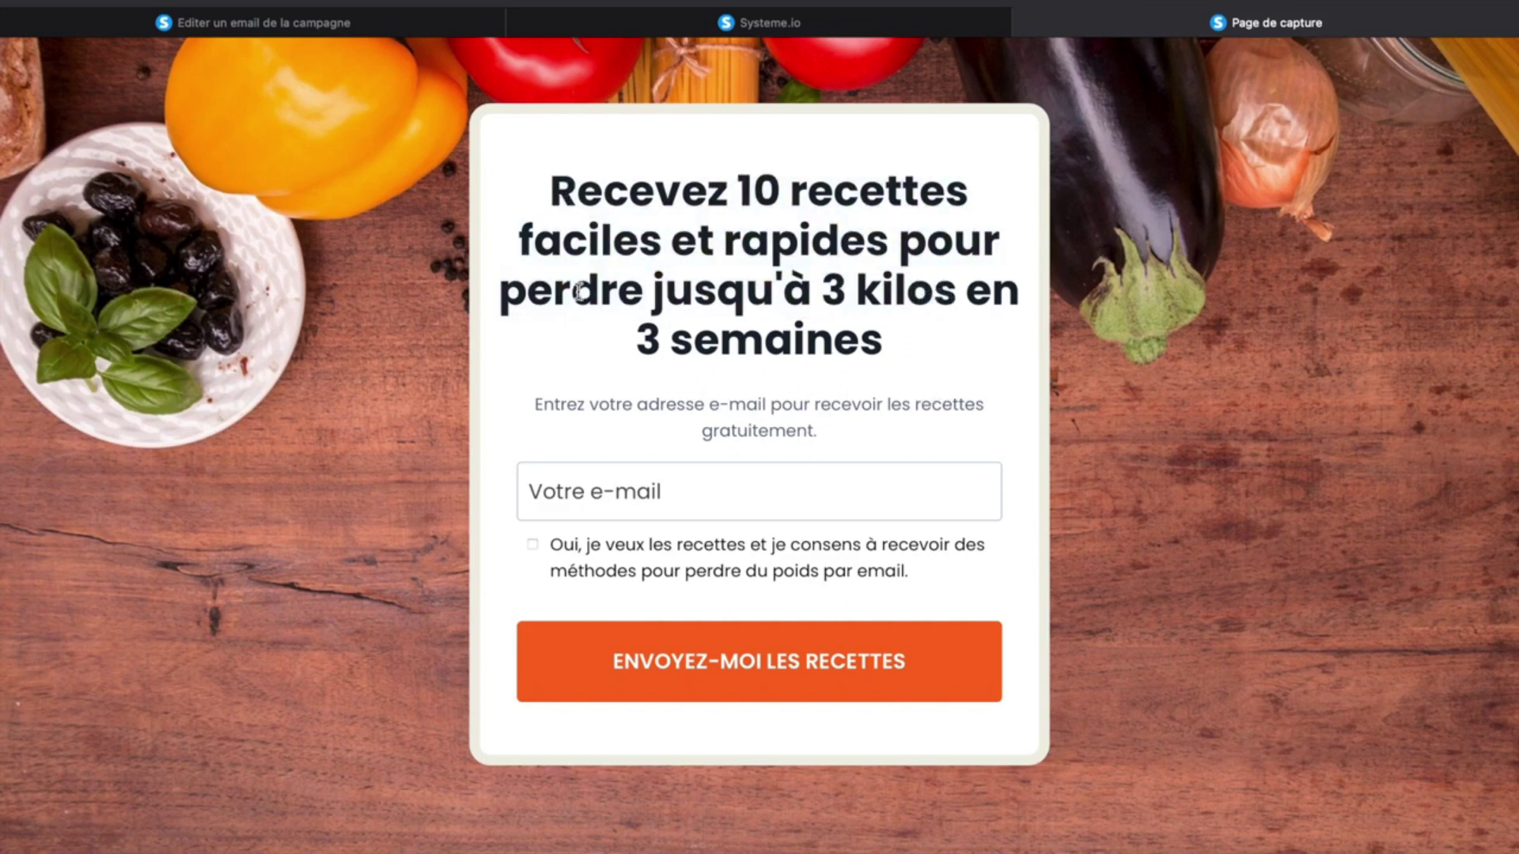
{"action": "left_click_drag", "start_coordinate": [550, 186], "coordinate": [911, 324]}
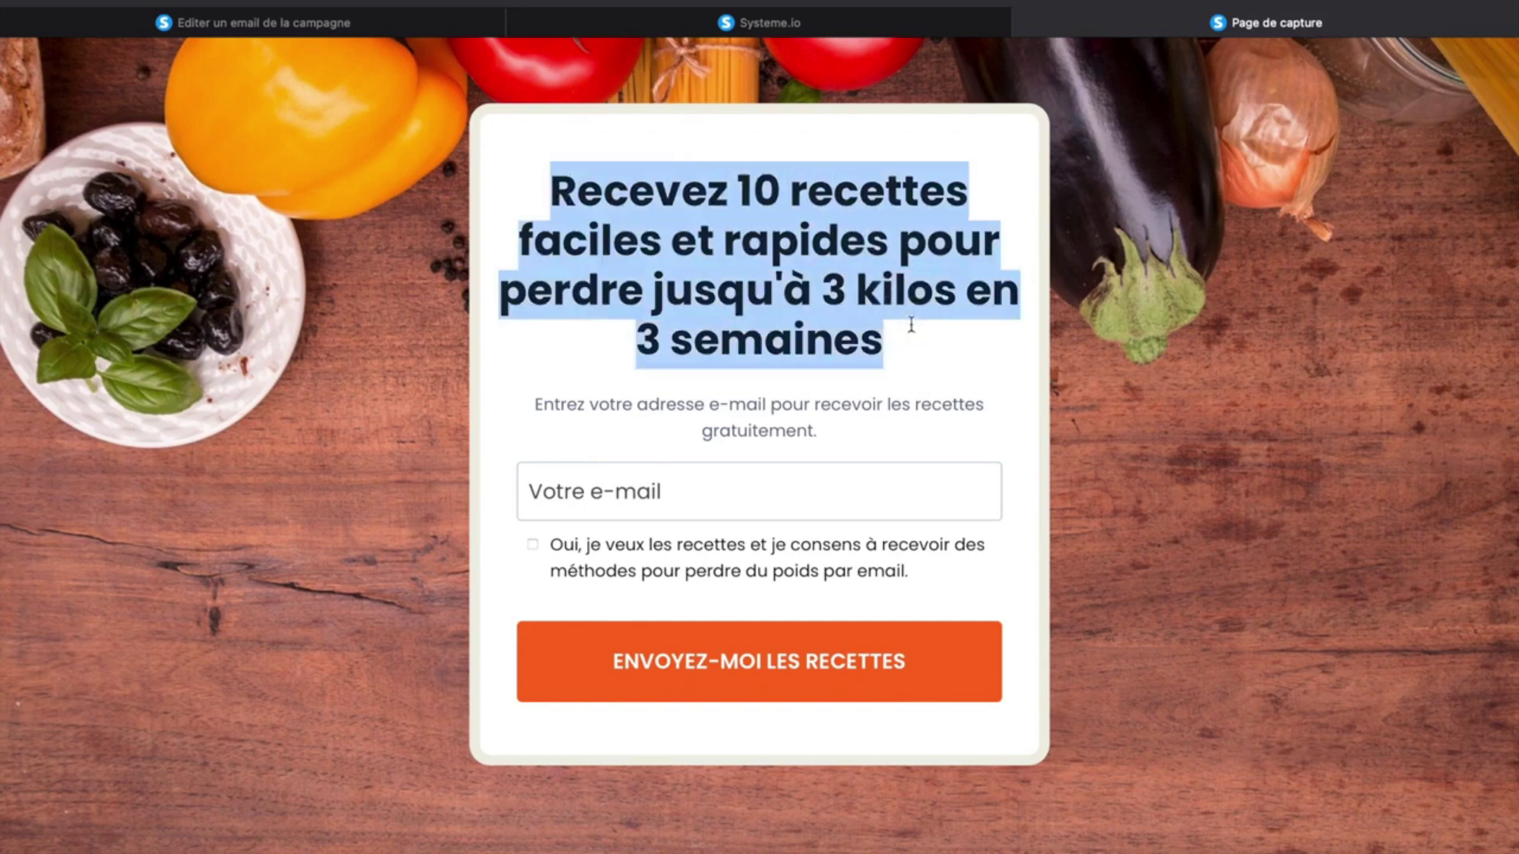
Step: Return from the capture page to the email editor and replace the subject with "Voici votre exemplaire"
{"action": "left_click_drag", "start_coordinate": [665, 299], "coordinate": [1024, 355]}
{"action": "left_click", "coordinate": [722, 315]}
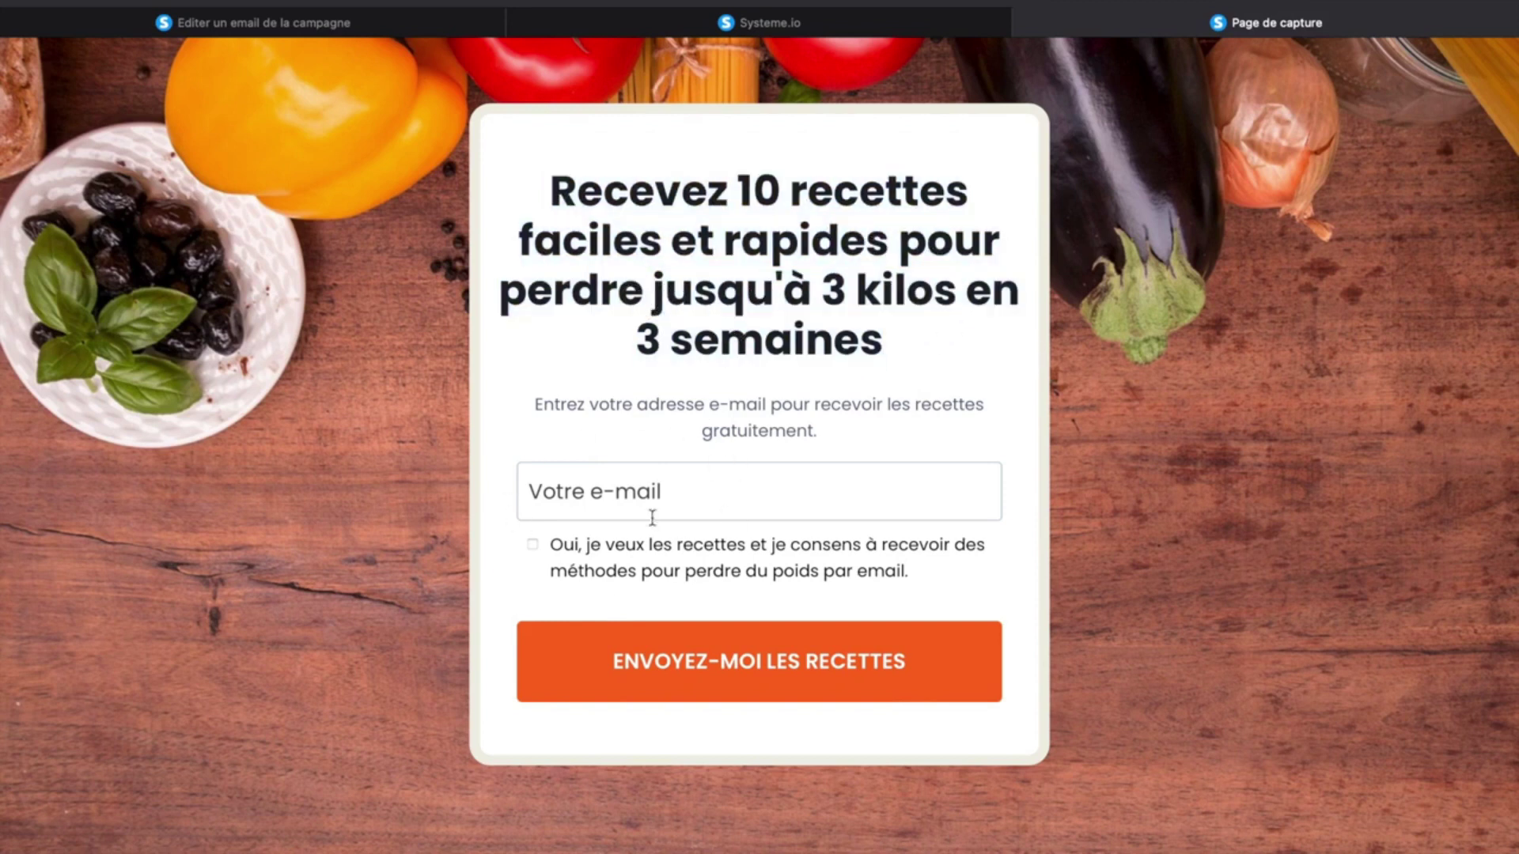
{"action": "left_click", "coordinate": [340, 32]}
{"action": "left_click", "coordinate": [127, 255]}
{"action": "double_click", "coordinate": [127, 265]}
{"action": "scroll", "coordinate": [197, 461], "scroll_direction": "down", "scroll_amount": 1}
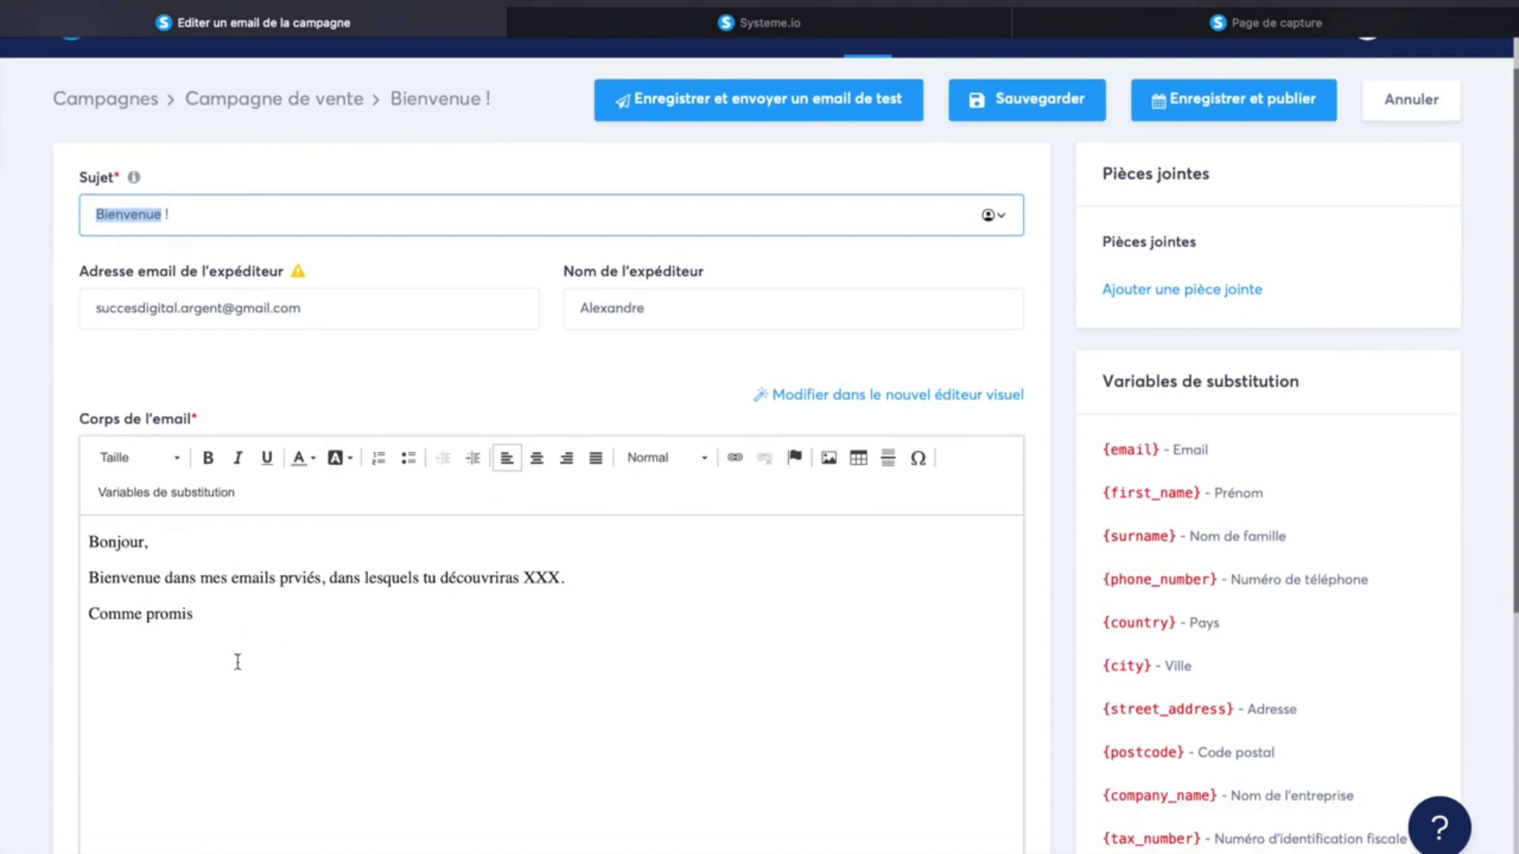
{"action": "left_click_drag", "start_coordinate": [190, 214], "coordinate": [4, 221]}
{"action": "type", "text": "Voici vot"}
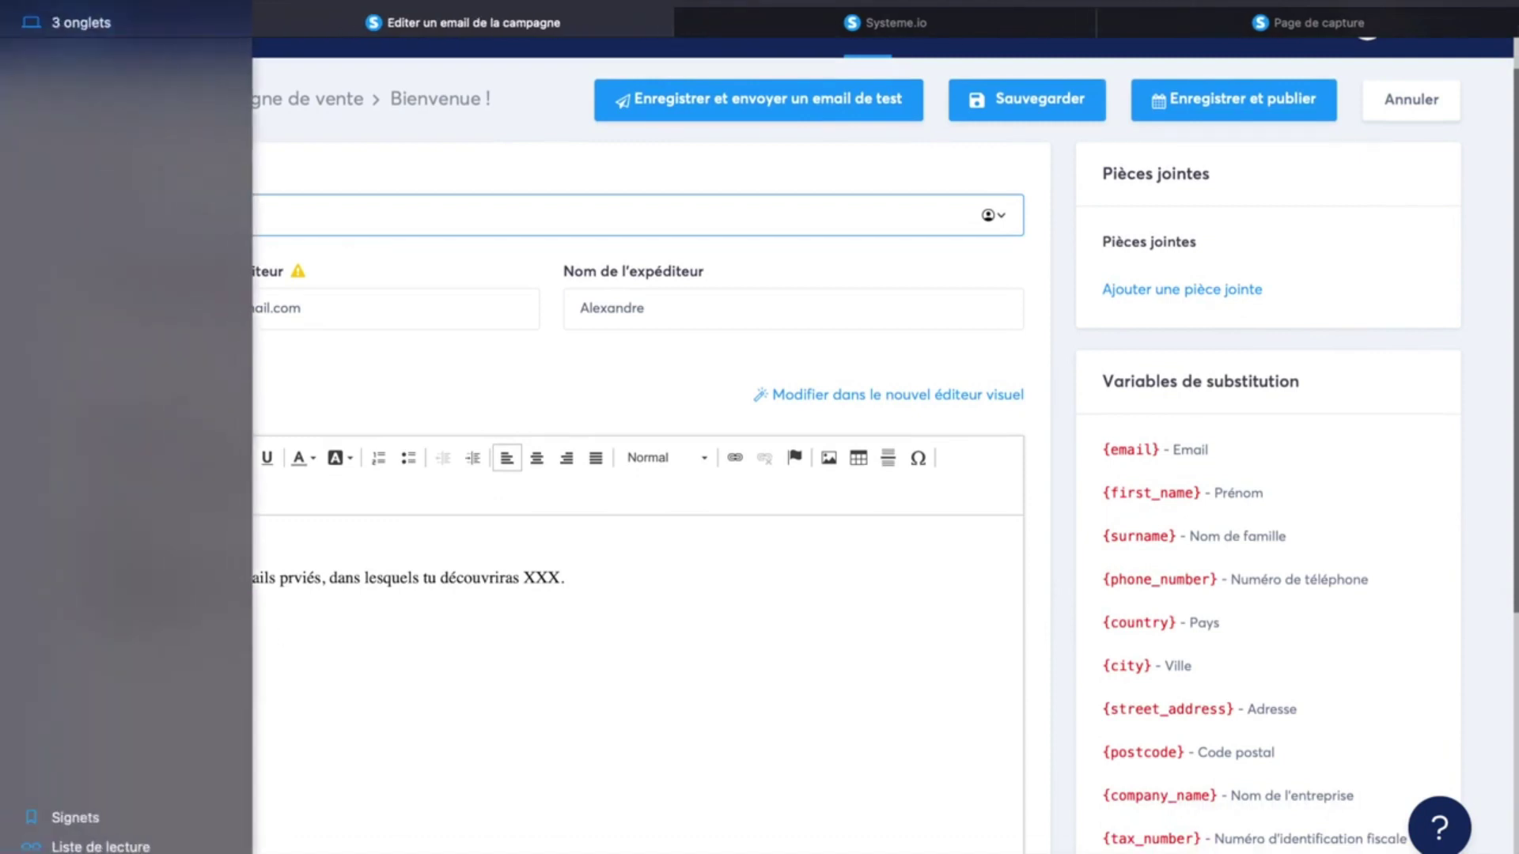
{"action": "type", "text": "re exemplaire"}
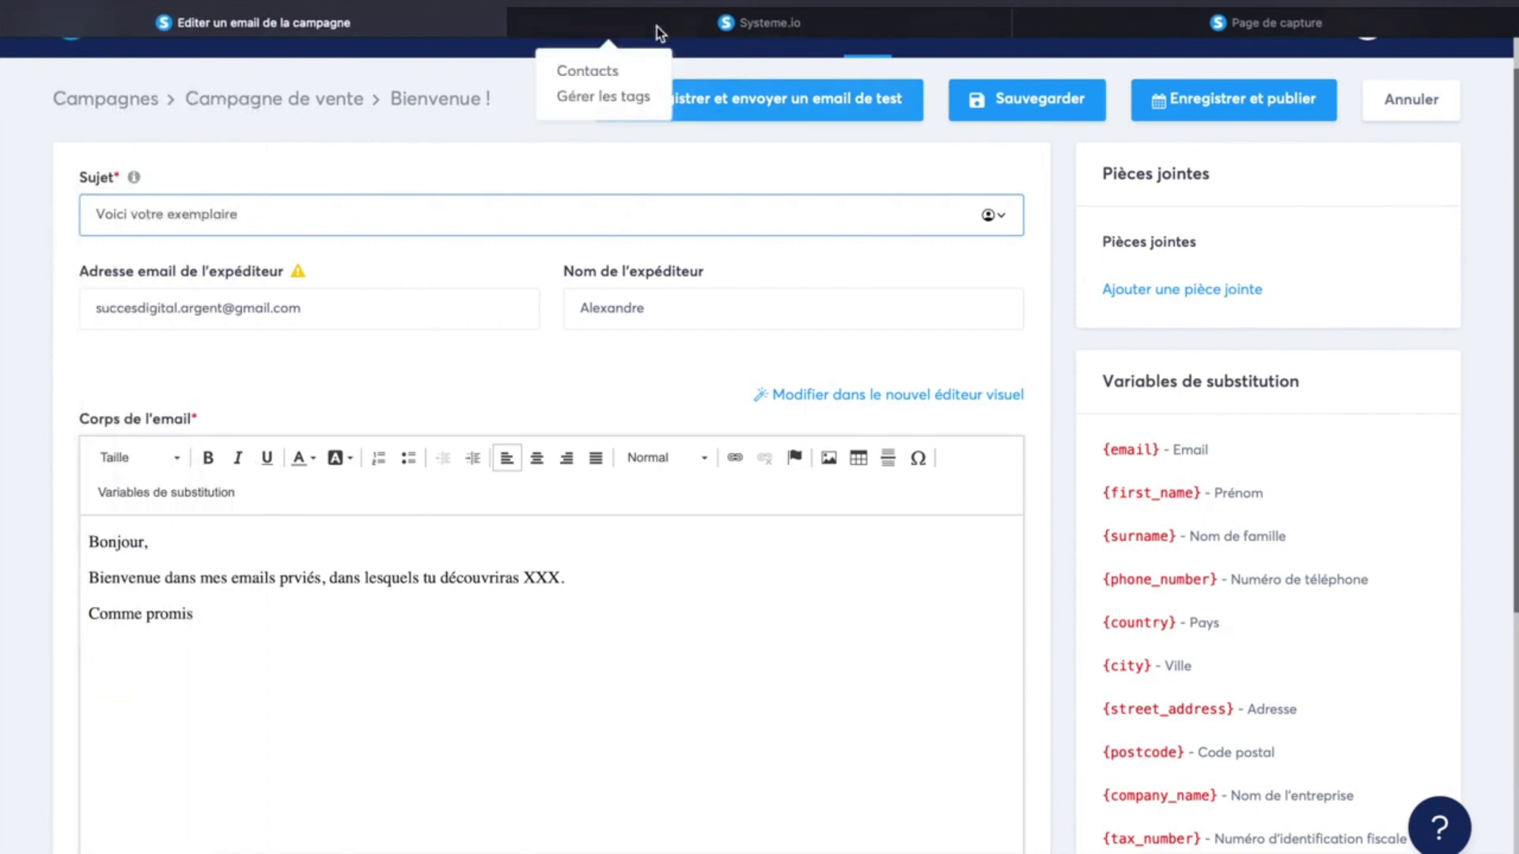
Step: Open the capture page's opt-in automation rule in the funnel and bring up the actions that can be added
{"action": "left_click", "coordinate": [655, 22]}
{"action": "left_click", "coordinate": [642, 250]}
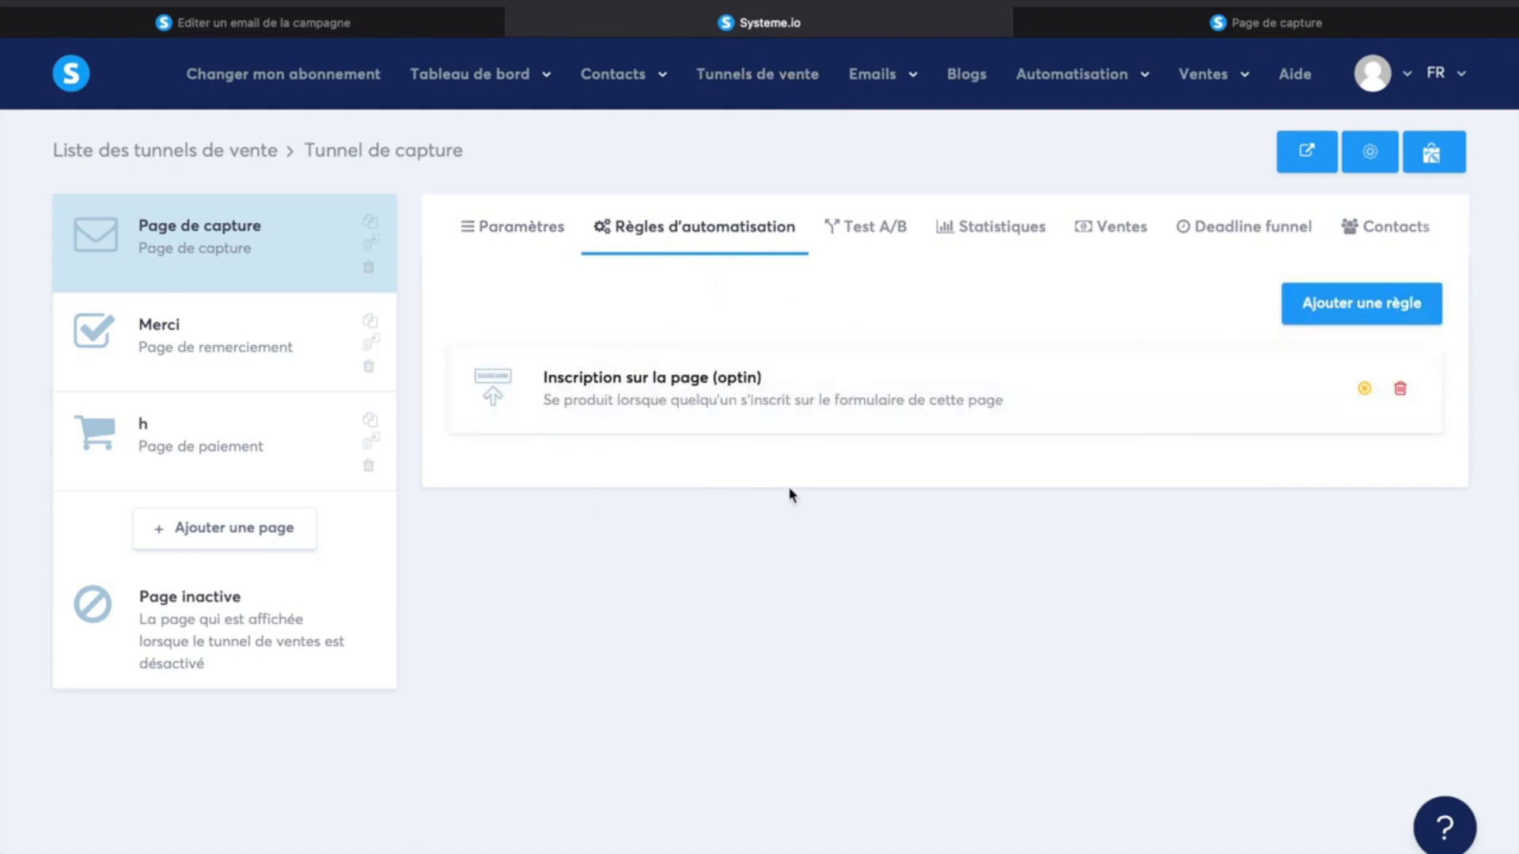
{"action": "left_click", "coordinate": [674, 418]}
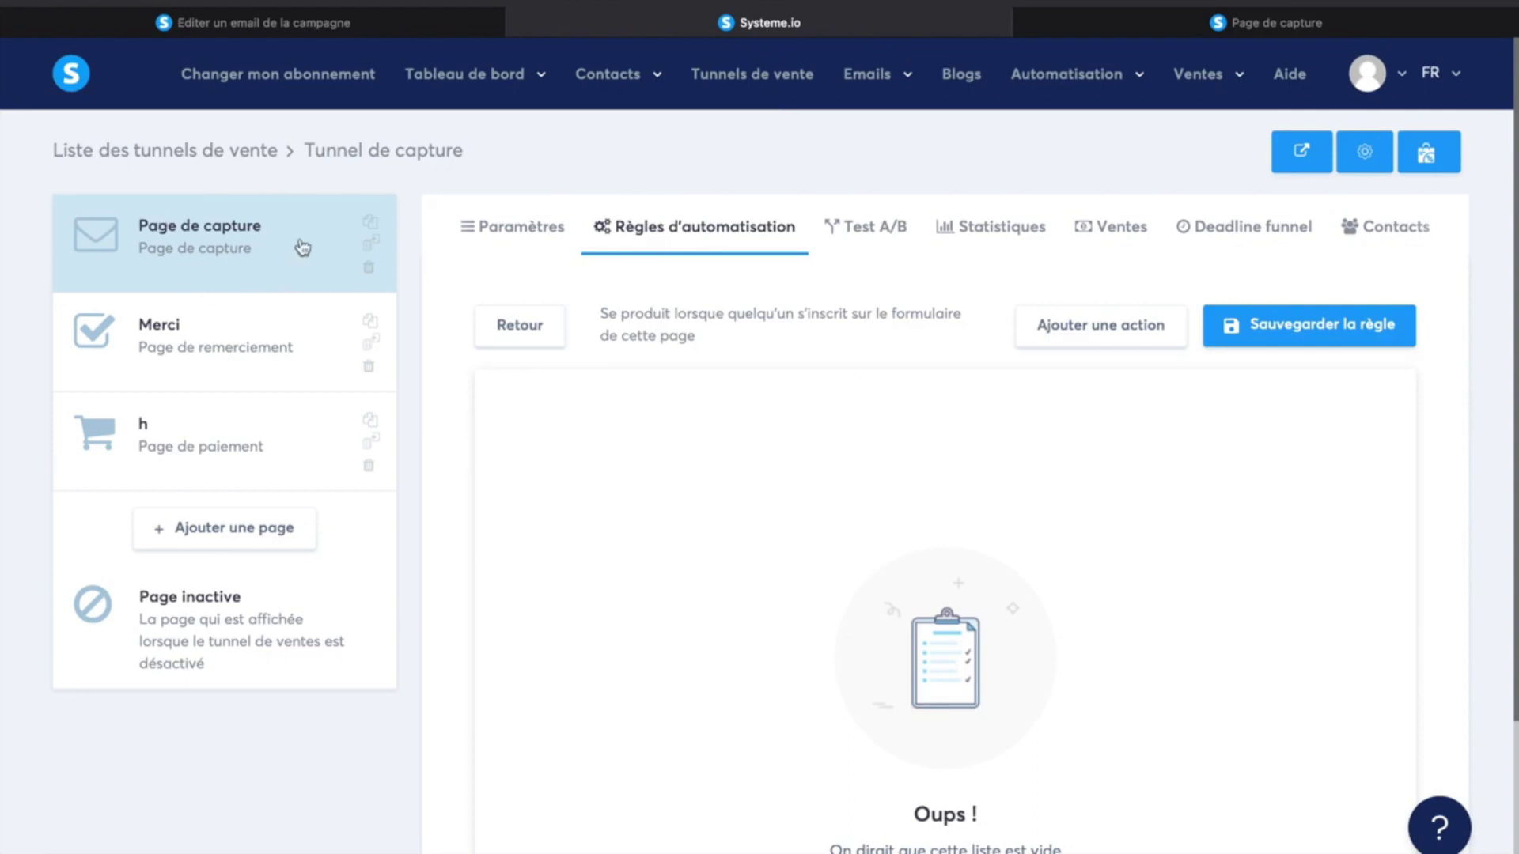
{"action": "left_click", "coordinate": [1086, 341]}
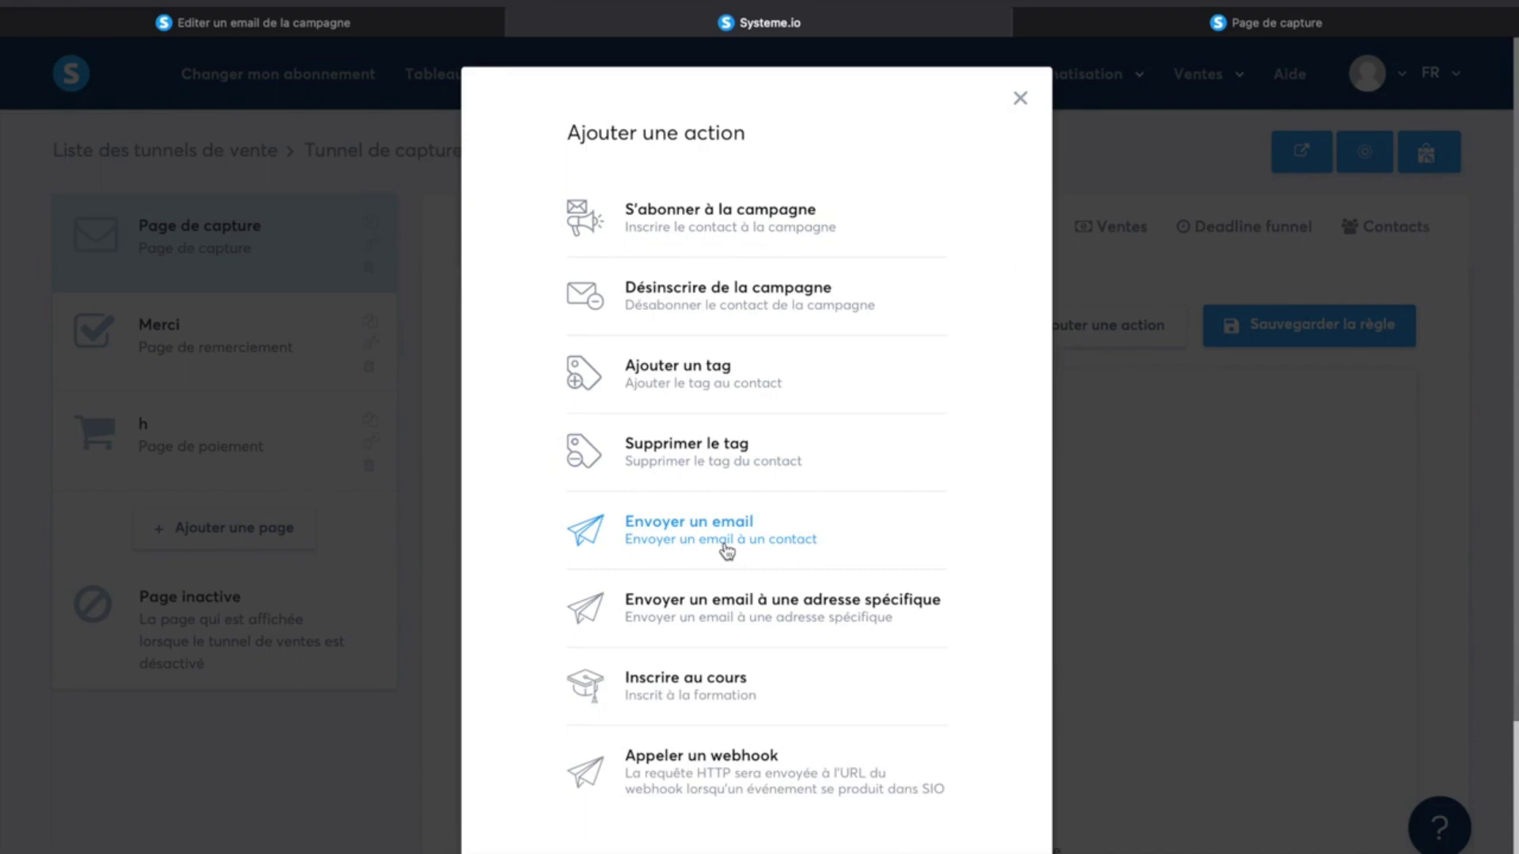
Step: Compare the recipe promise and form on the live capture page with the actions available for the opt-in rule
{"action": "left_click", "coordinate": [1147, 27]}
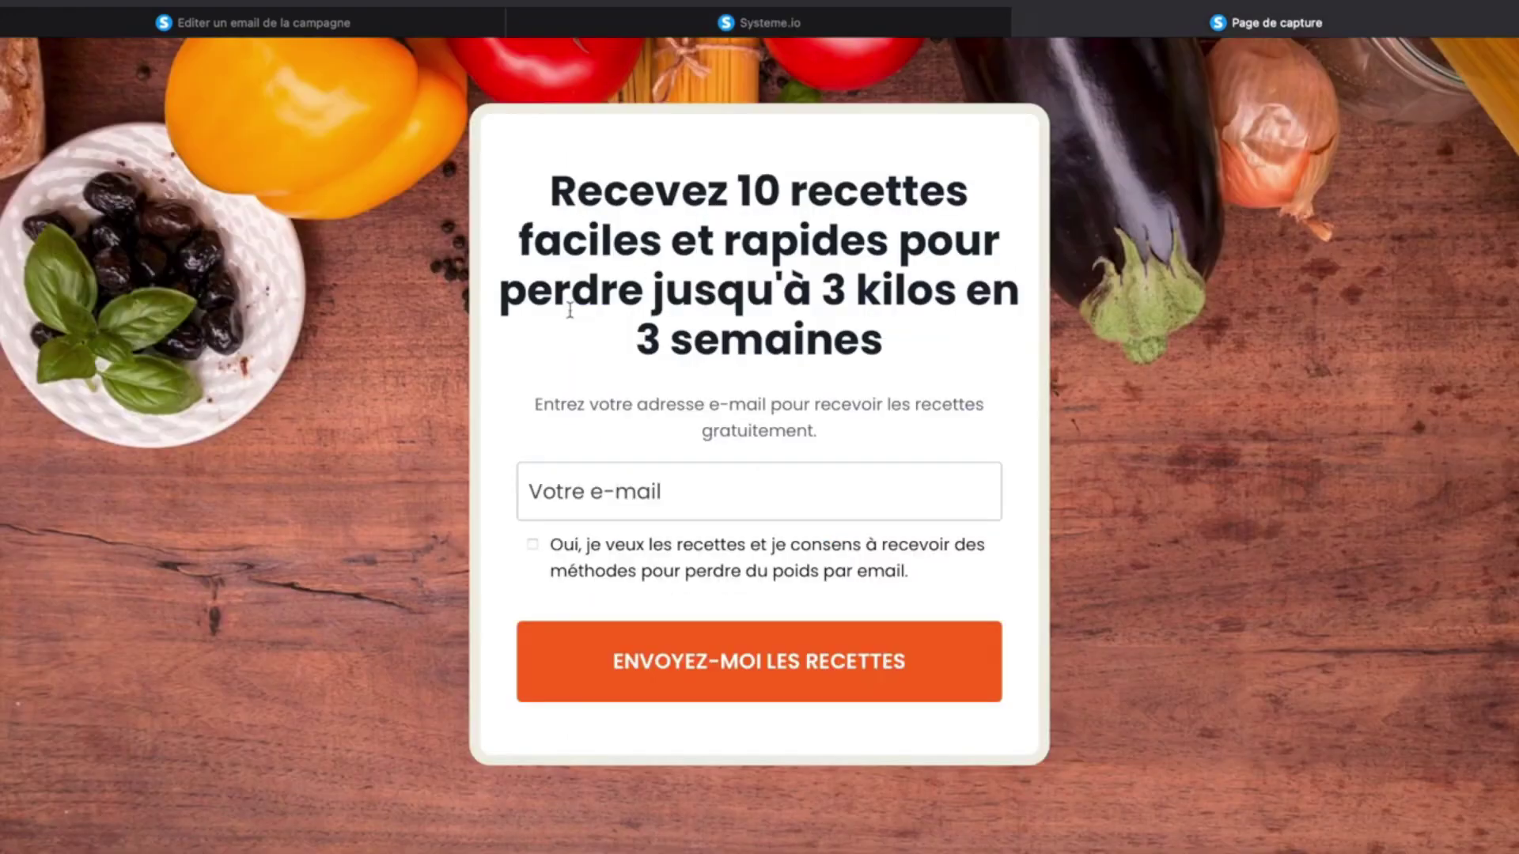
{"action": "left_click_drag", "start_coordinate": [553, 193], "coordinate": [878, 338]}
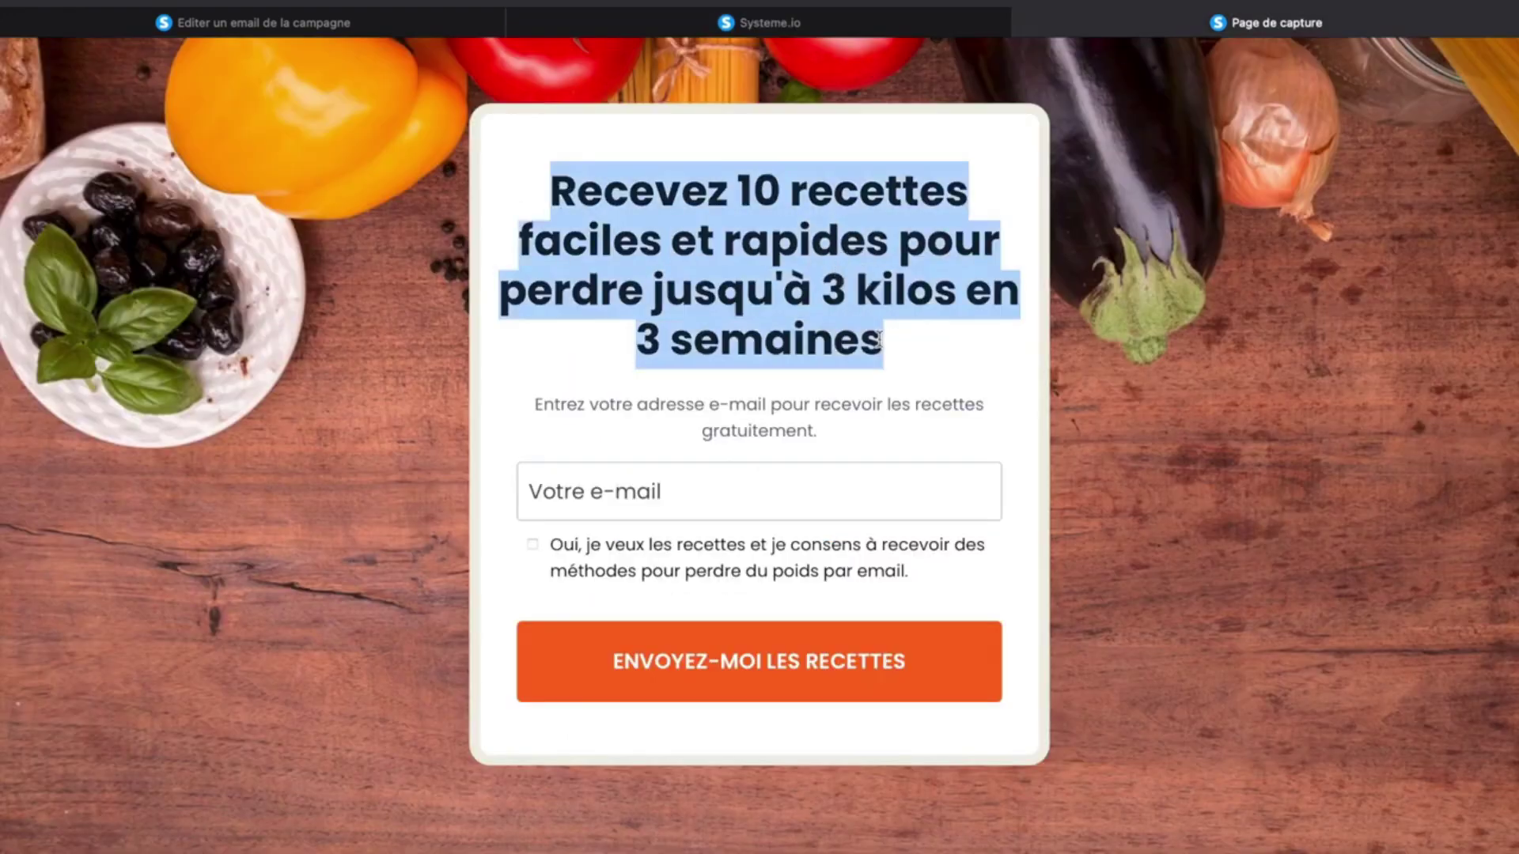
{"action": "left_click", "coordinate": [804, 252]}
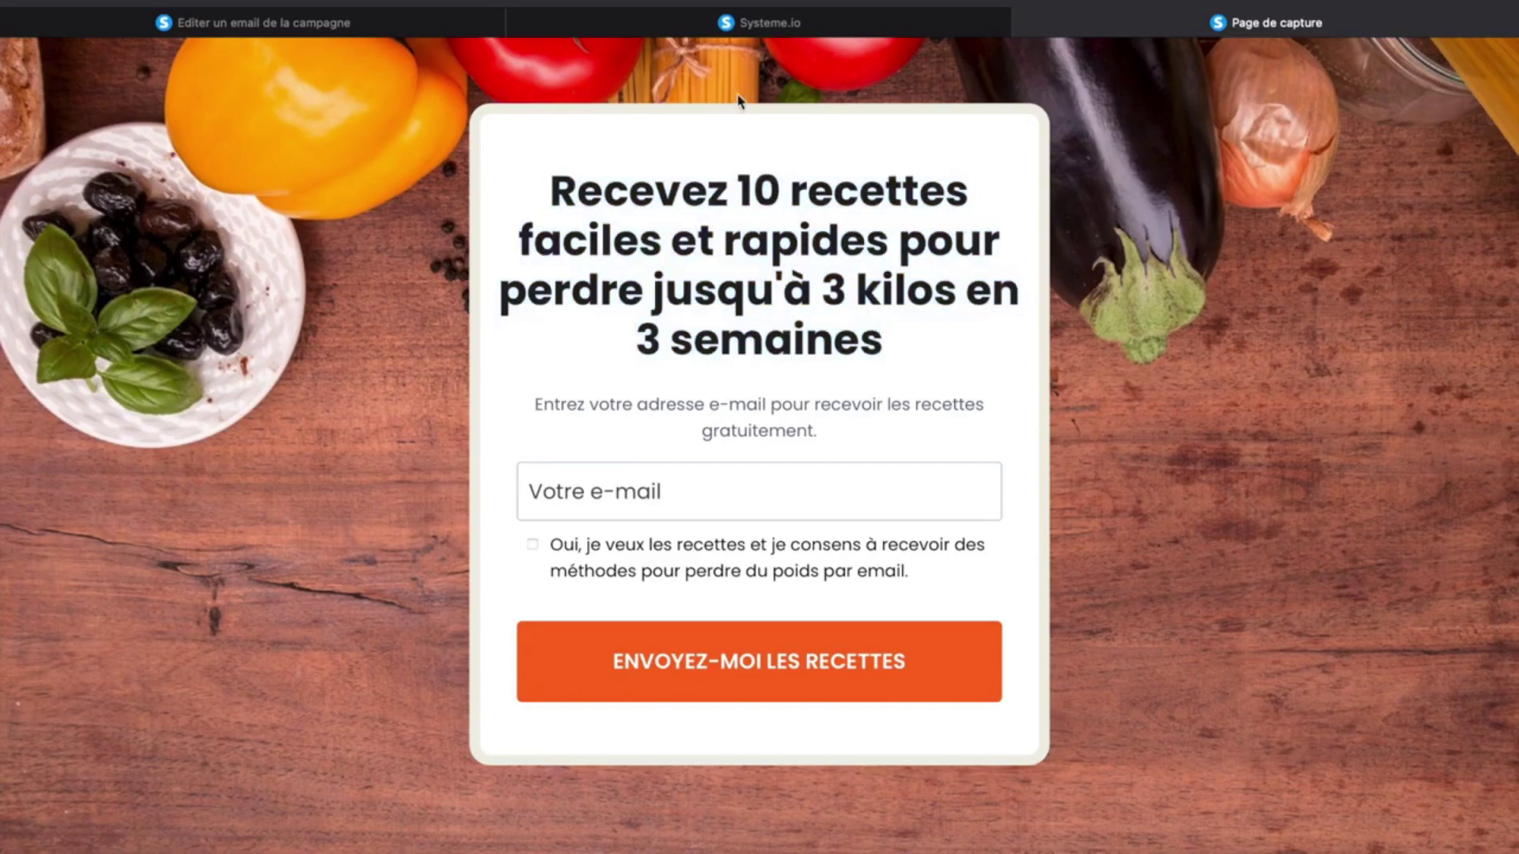
{"action": "left_click", "coordinate": [700, 30]}
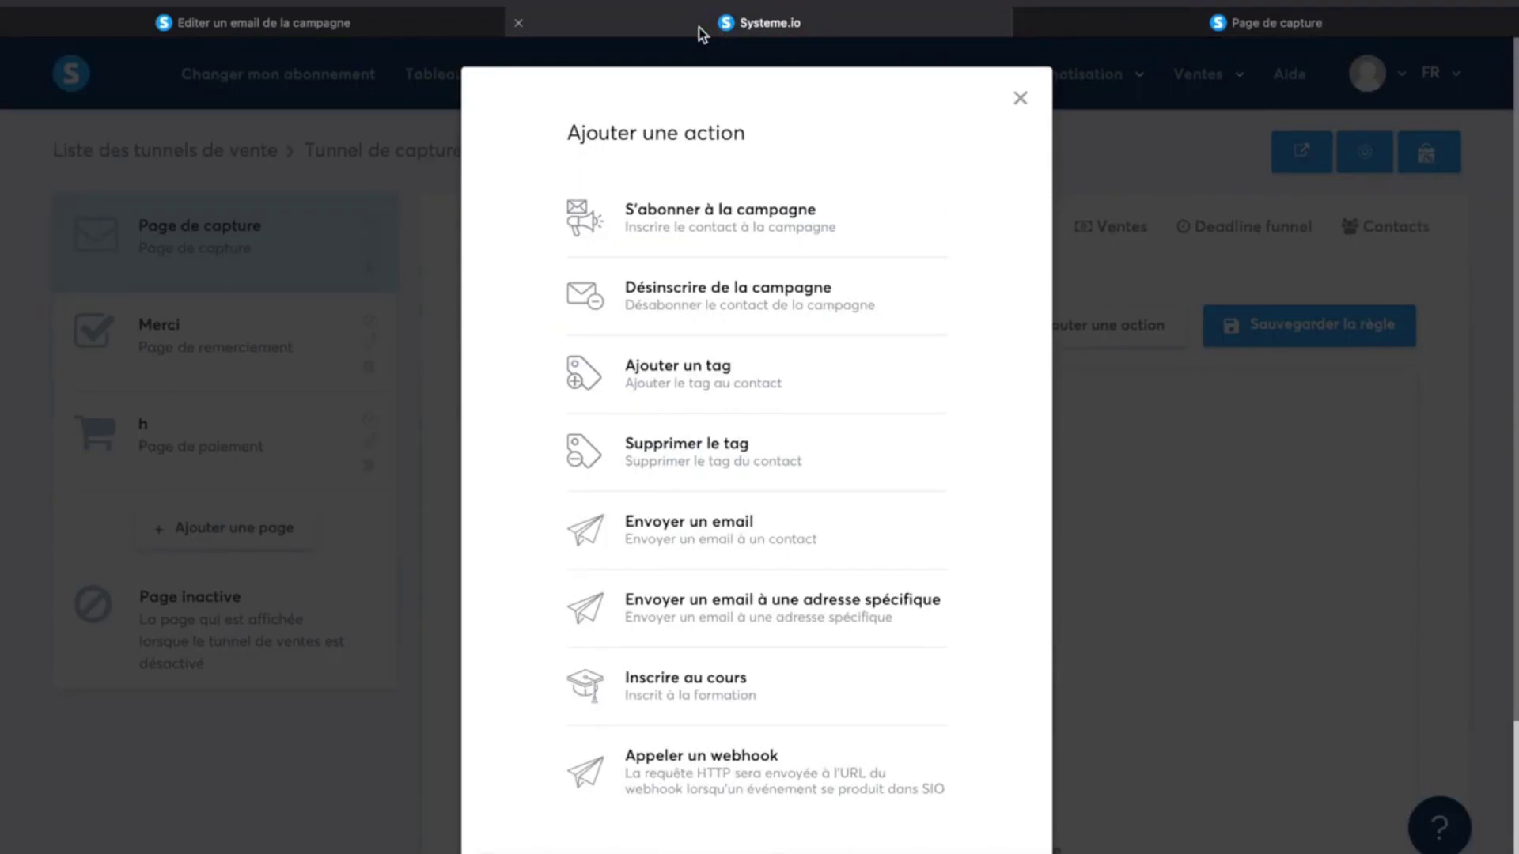
{"action": "left_click", "coordinate": [1108, 24]}
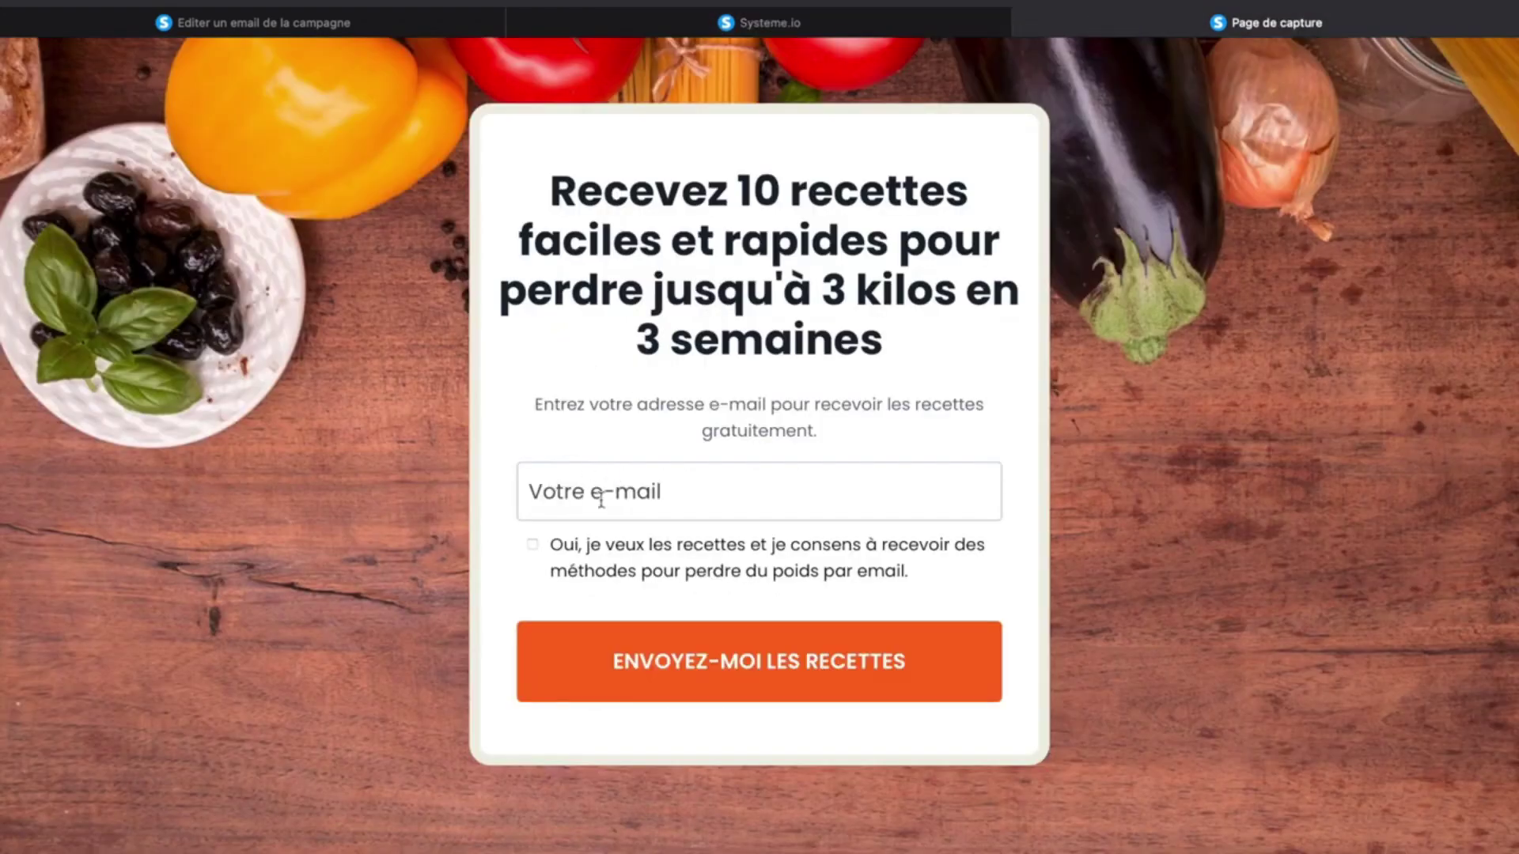
{"action": "left_click", "coordinate": [748, 23]}
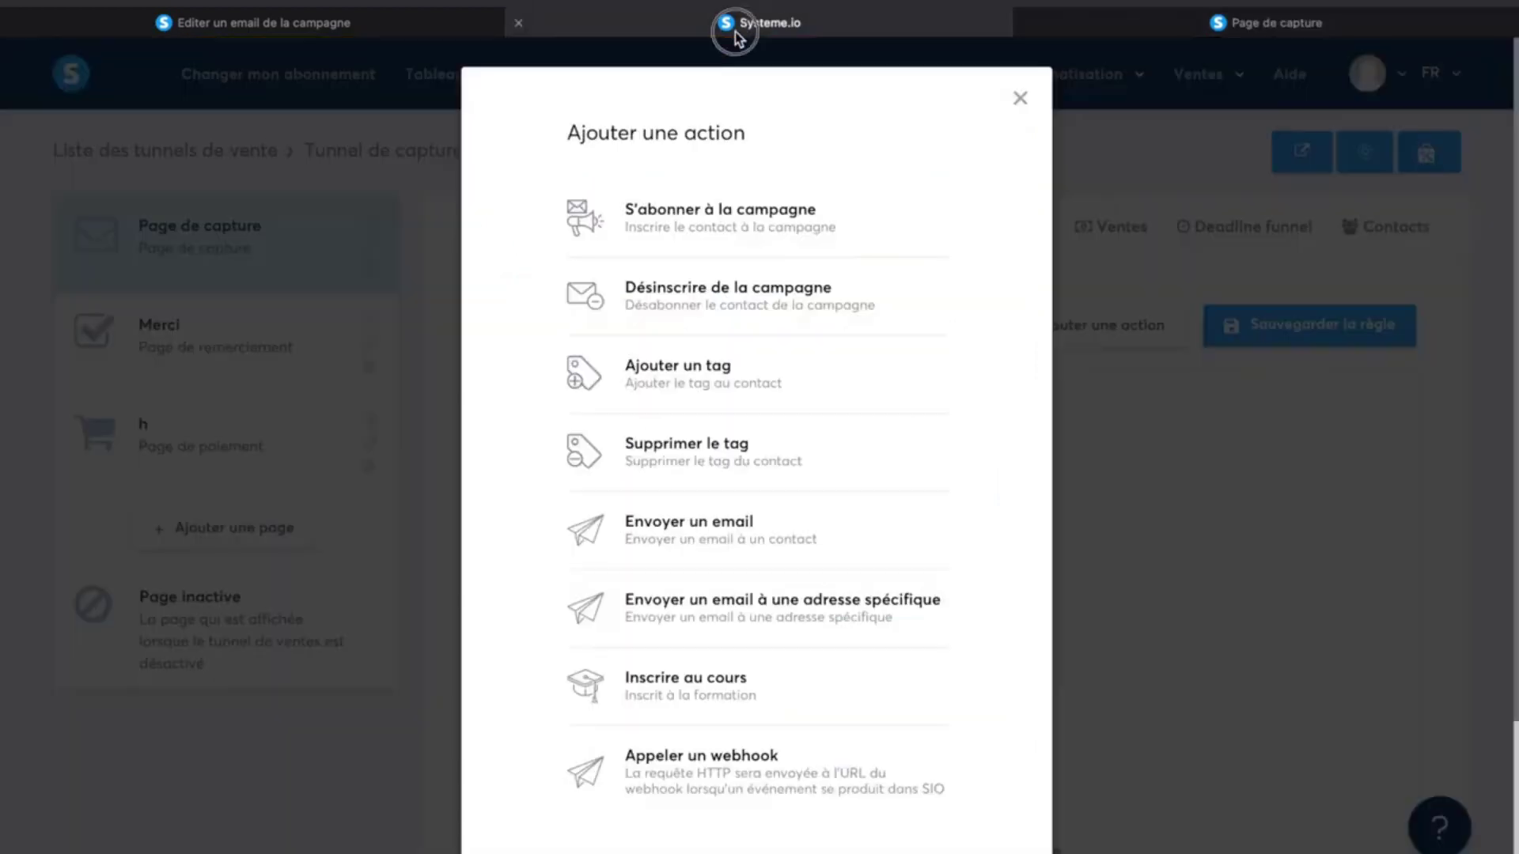
Step: Add an action to the opt-in rule that subscribes the contact to the campaign "Campagne de vente"
{"action": "left_click", "coordinate": [698, 212]}
{"action": "left_click", "coordinate": [915, 461]}
{"action": "left_click", "coordinate": [938, 523]}
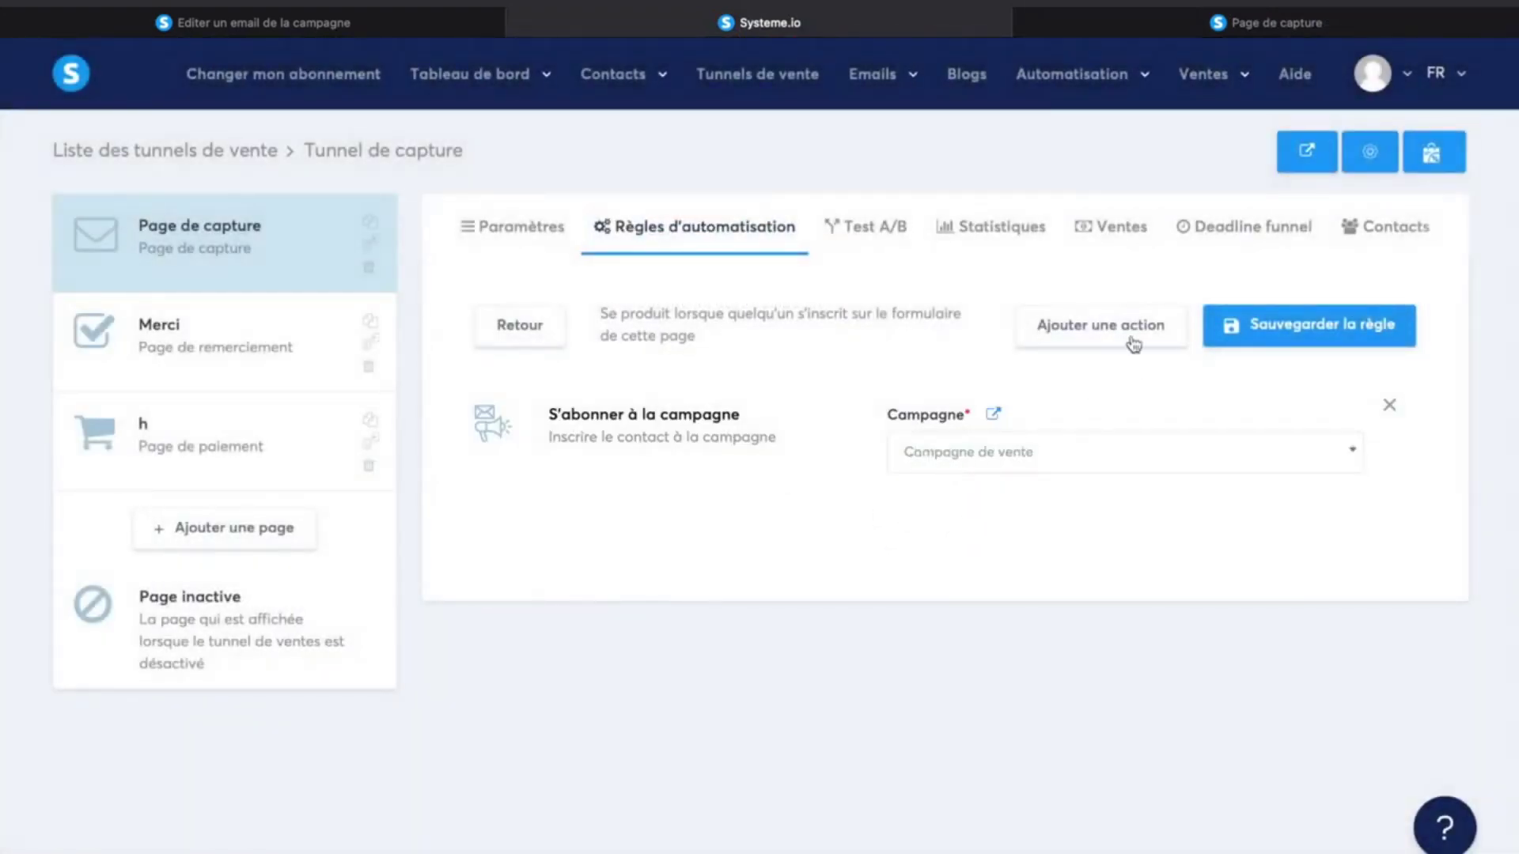
Step: Switch back to the campaign email and change its subject to "Voici vos 10 recettes !"
{"action": "left_click", "coordinate": [434, 27]}
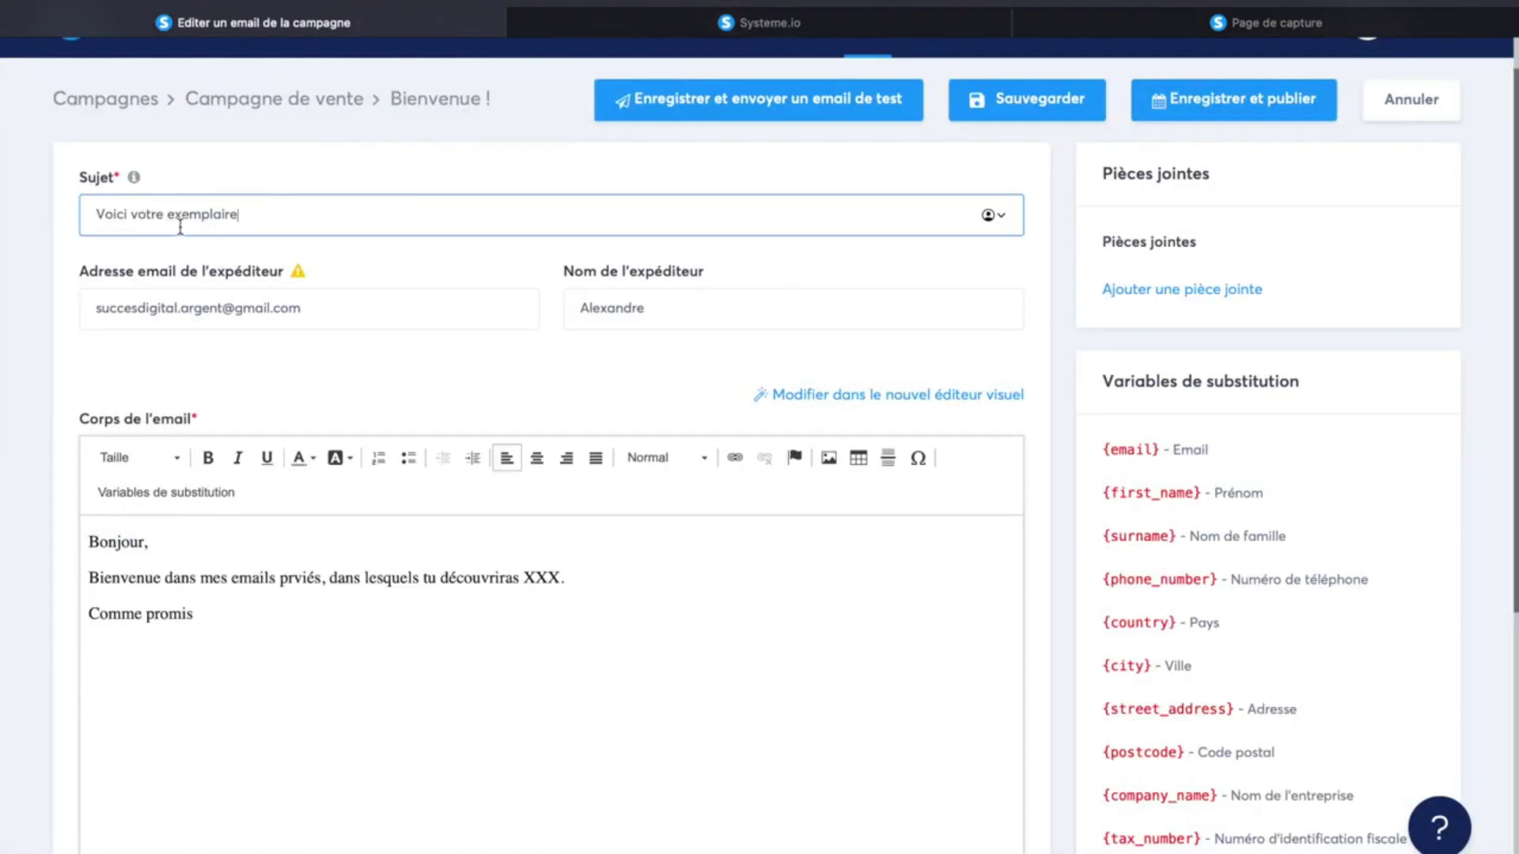
{"action": "double_click", "coordinate": [224, 213]}
{"action": "key", "text": "BackSpace"}
Step: Continue the "Comme promis" line with ", tu peux télécharger les 10 recettes pour perdre jusqu'à 3 kilos en"
{"action": "left_click_drag", "start_coordinate": [211, 580], "coordinate": [605, 577]}
{"action": "left_click", "coordinate": [405, 580]}
{"action": "left_click", "coordinate": [378, 612]}
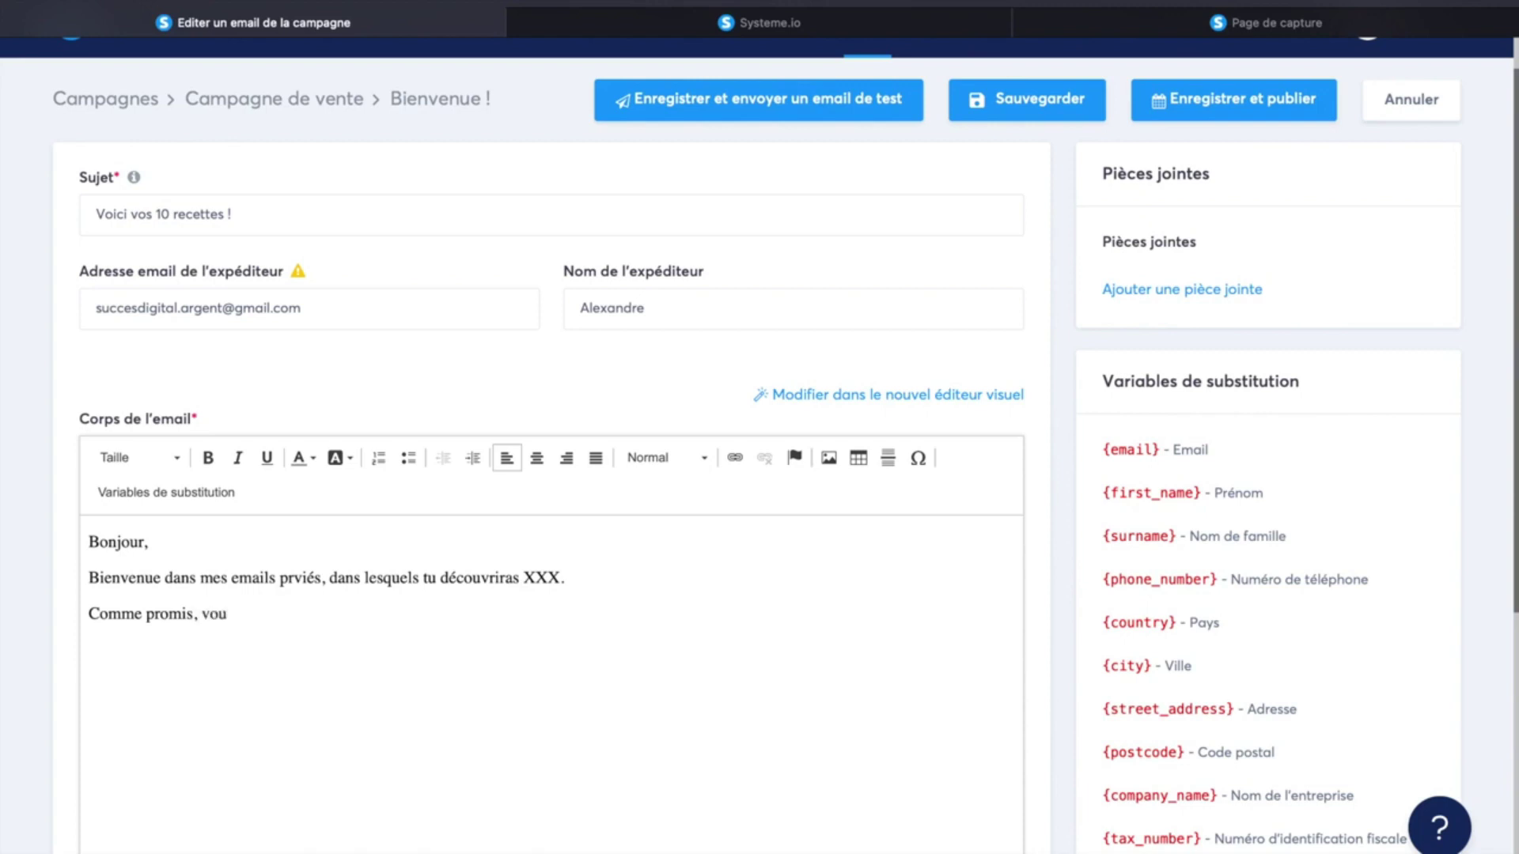
{"action": "key", "text": "BackSpace"}
{"action": "key", "text": "BackSpace"}
{"action": "key", "text": "BackSpace"}
{"action": "type", "text": "tu d"}
{"action": "key", "text": "BackSpace"}
{"action": "type", "text": "peux télécharger les 10 recett"}
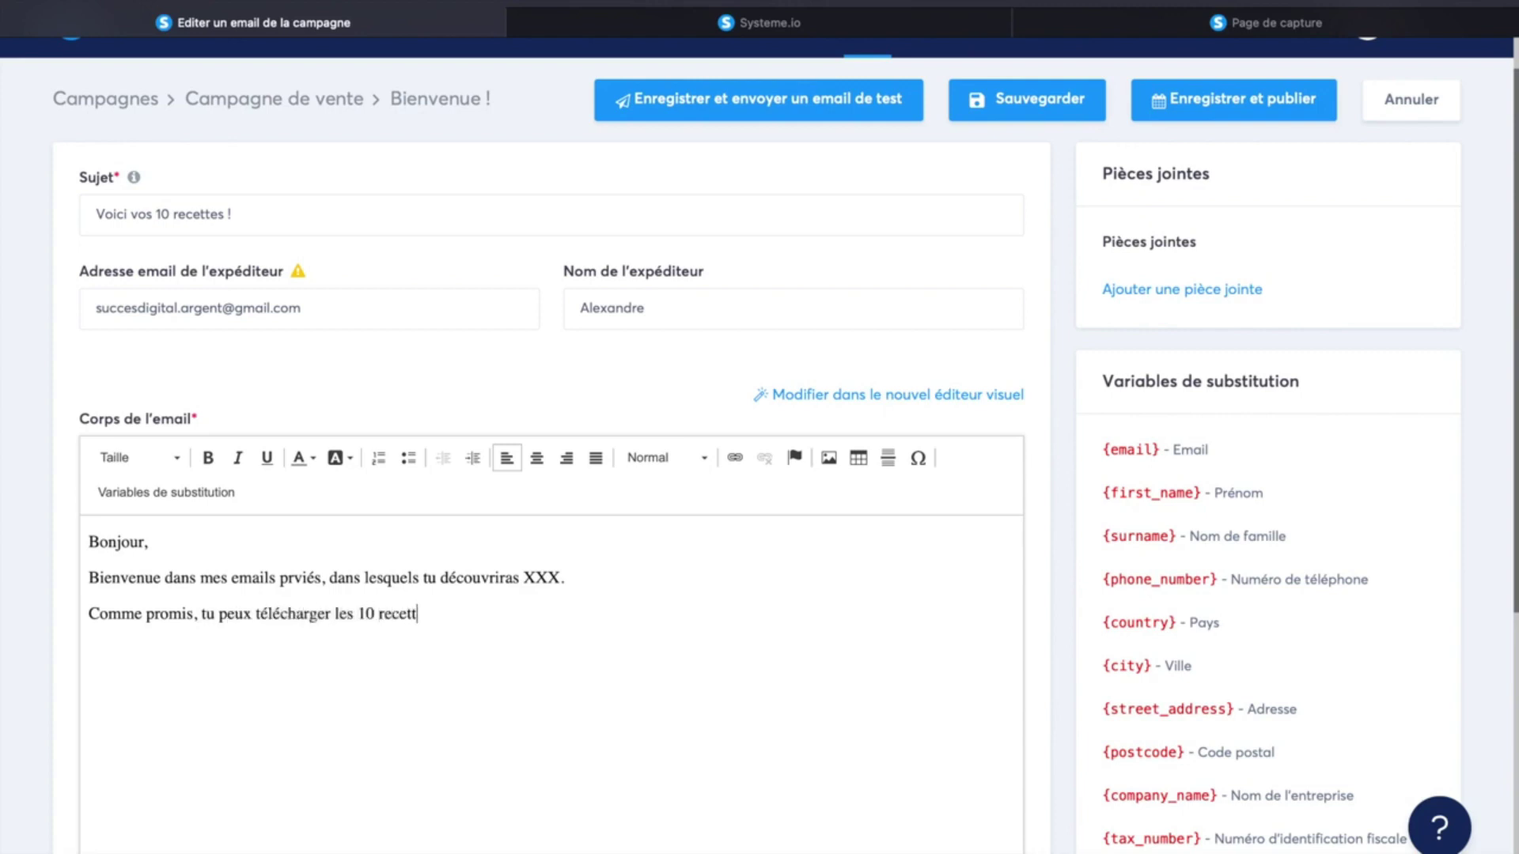
{"action": "type", "text": "es pour mincir"}
{"action": "key", "text": "alt+BackSpace"}
{"action": "type", "text": "perdre jusqu'à 3 kilos en "}
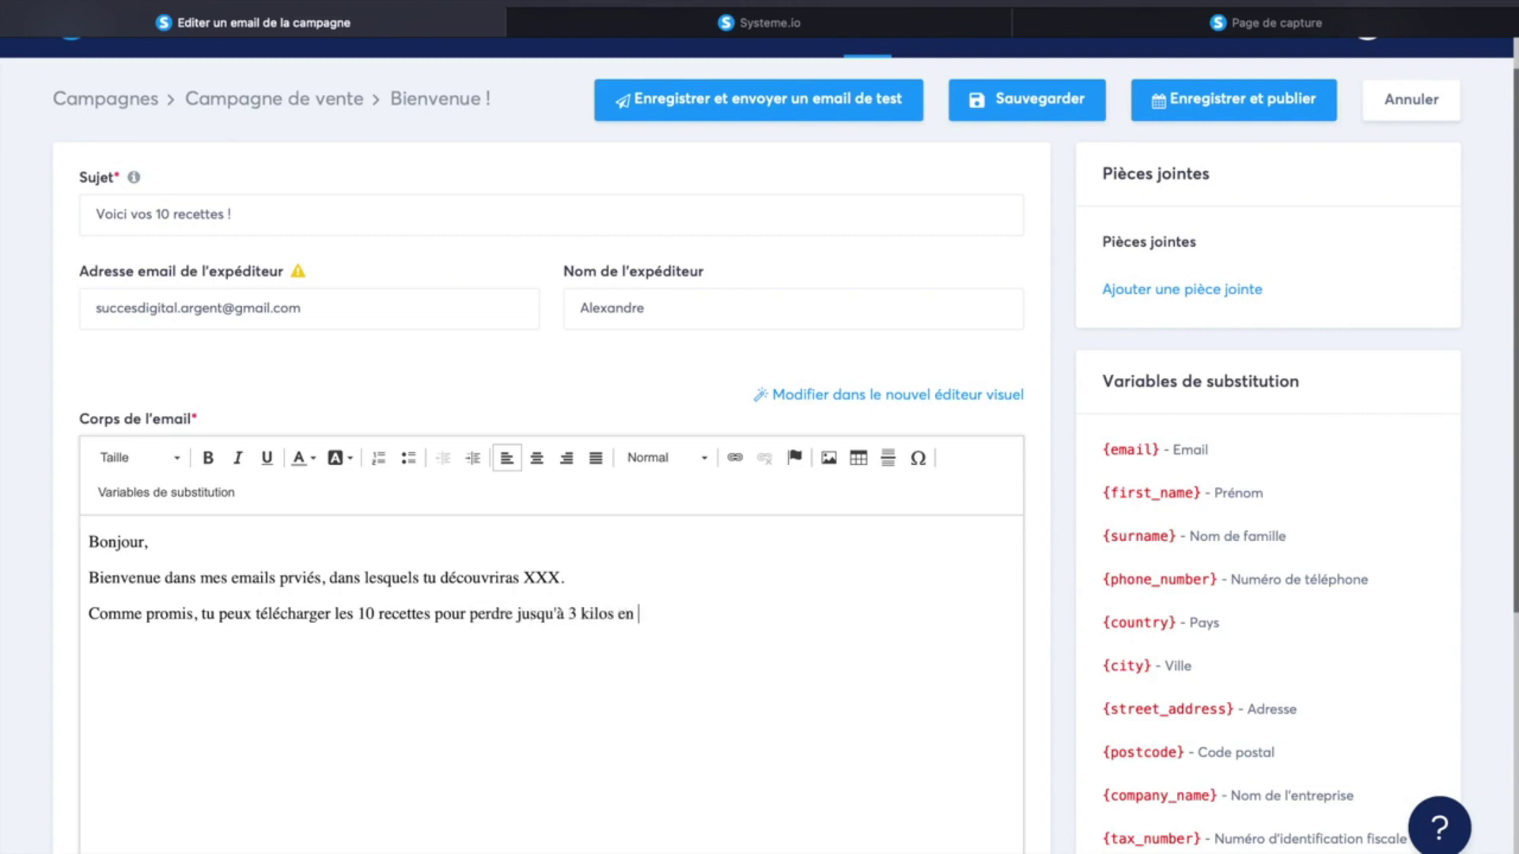
Step: Finish the recipe download sentence with "3 semaines en pièce jointe !"
{"action": "type", "text": "3 semaines "}
{"action": "type", "text": "dans"}
{"action": "key", "text": "BackSpace"}
{"action": "key", "text": "BackSpace"}
{"action": "key", "text": "BackSpace"}
{"action": "type", "text": "en pièce jointe !"}
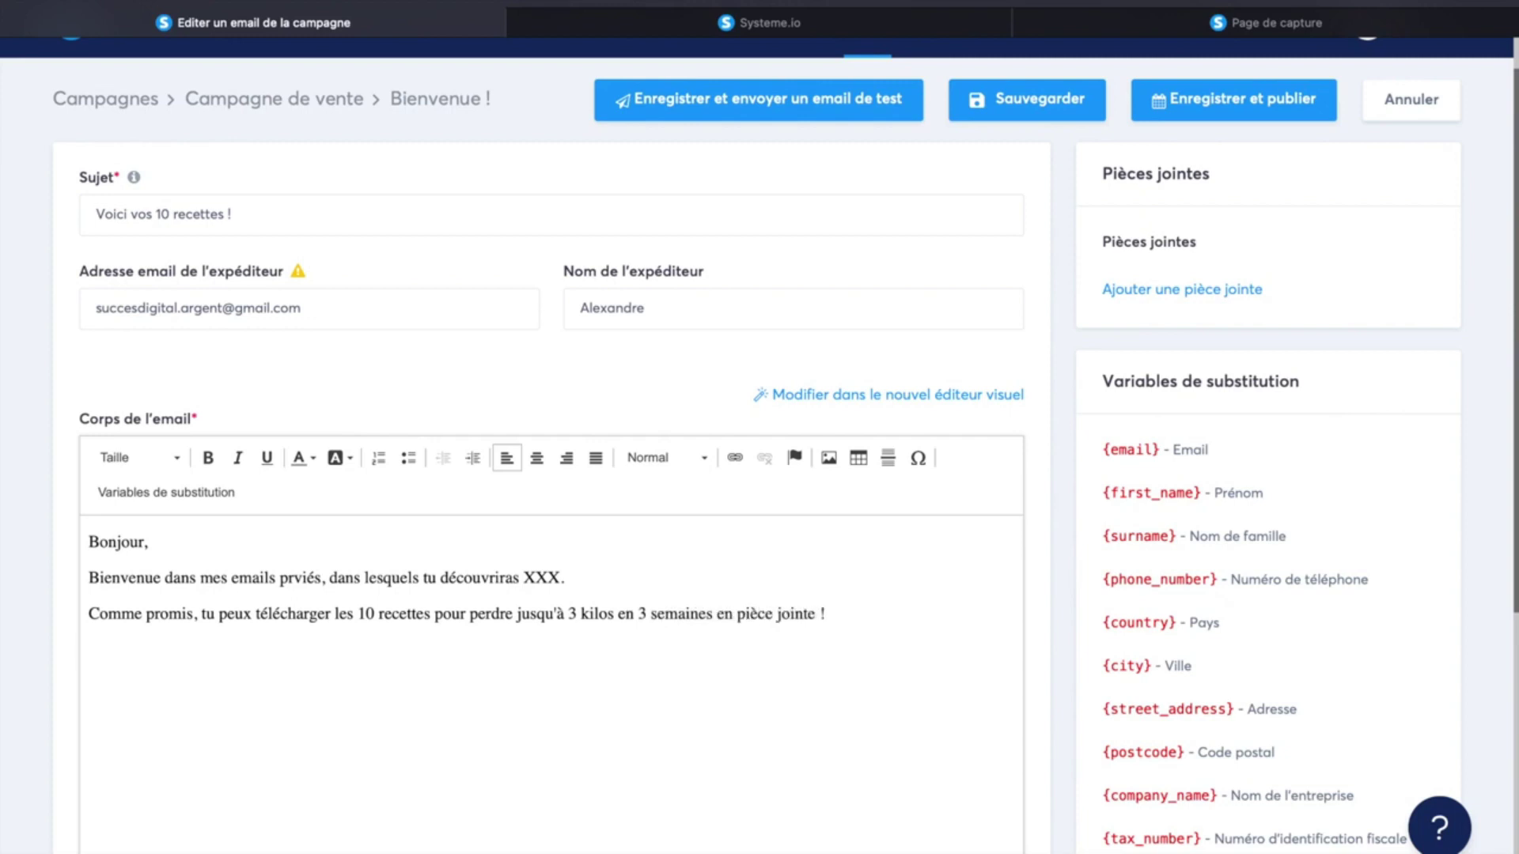
Step: Add the line "Tu peux aussi :" and start a bulleted list beneath it
{"action": "key", "text": "BackSpace"}
{"action": "key", "text": "BackSpace"}
{"action": "key", "text": "BackSpace"}
{"action": "type", "text": "Tu peux aussi"}
{"action": "key", "text": "Return"}
{"action": "left_click", "coordinate": [408, 457]}
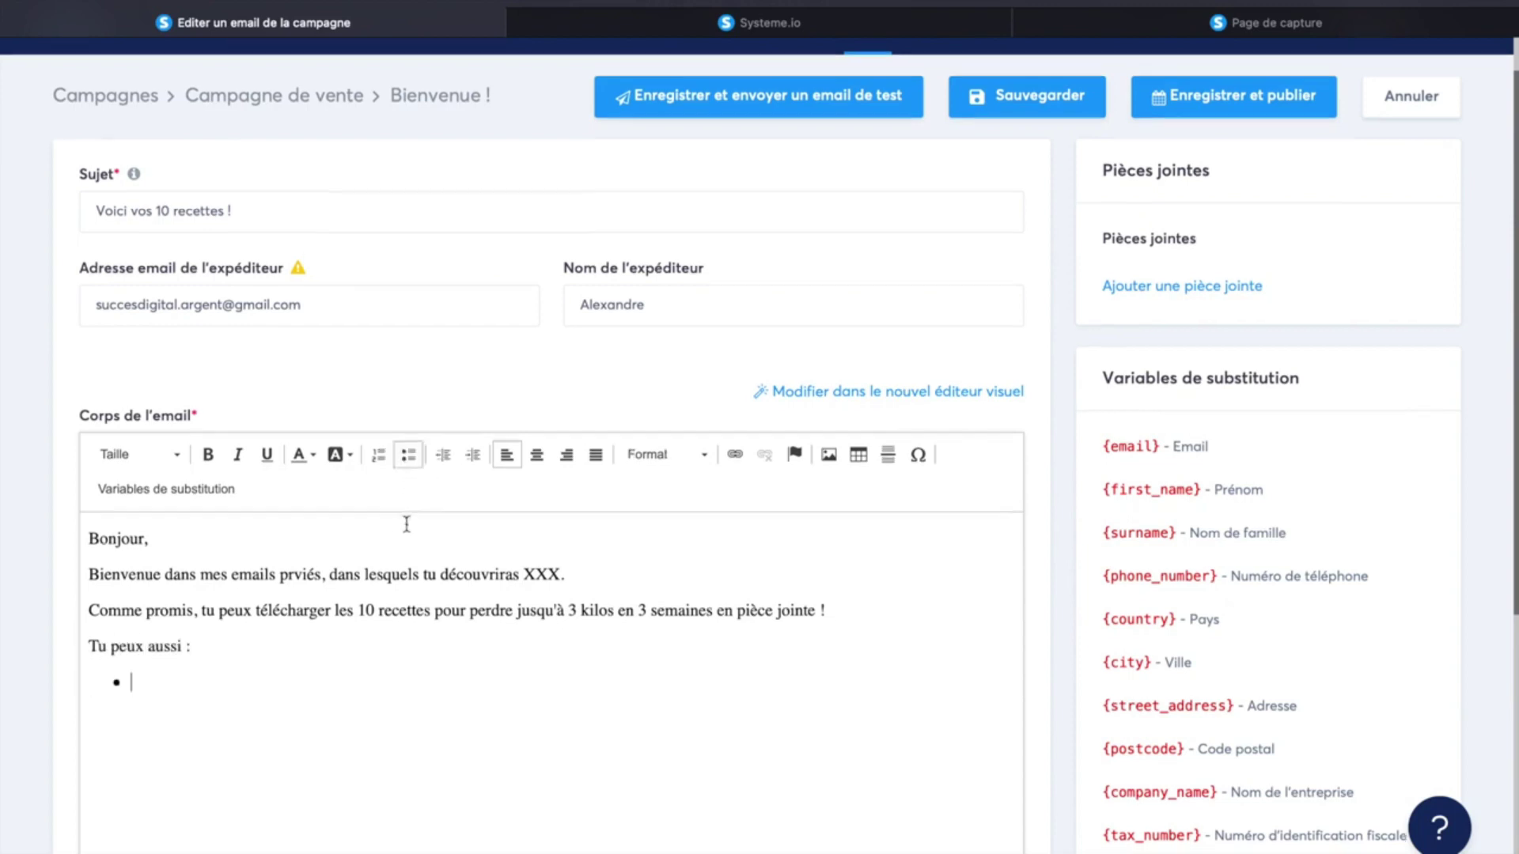
Step: Fill the list with "S'abonner à la chaîne YouTube", "Rejoindre le groupe Facebook" and "S'abonner au compte Insta"
{"action": "scroll", "coordinate": [395, 601], "scroll_direction": "down", "scroll_amount": 1}
{"action": "type", "text": "S'abonner"}
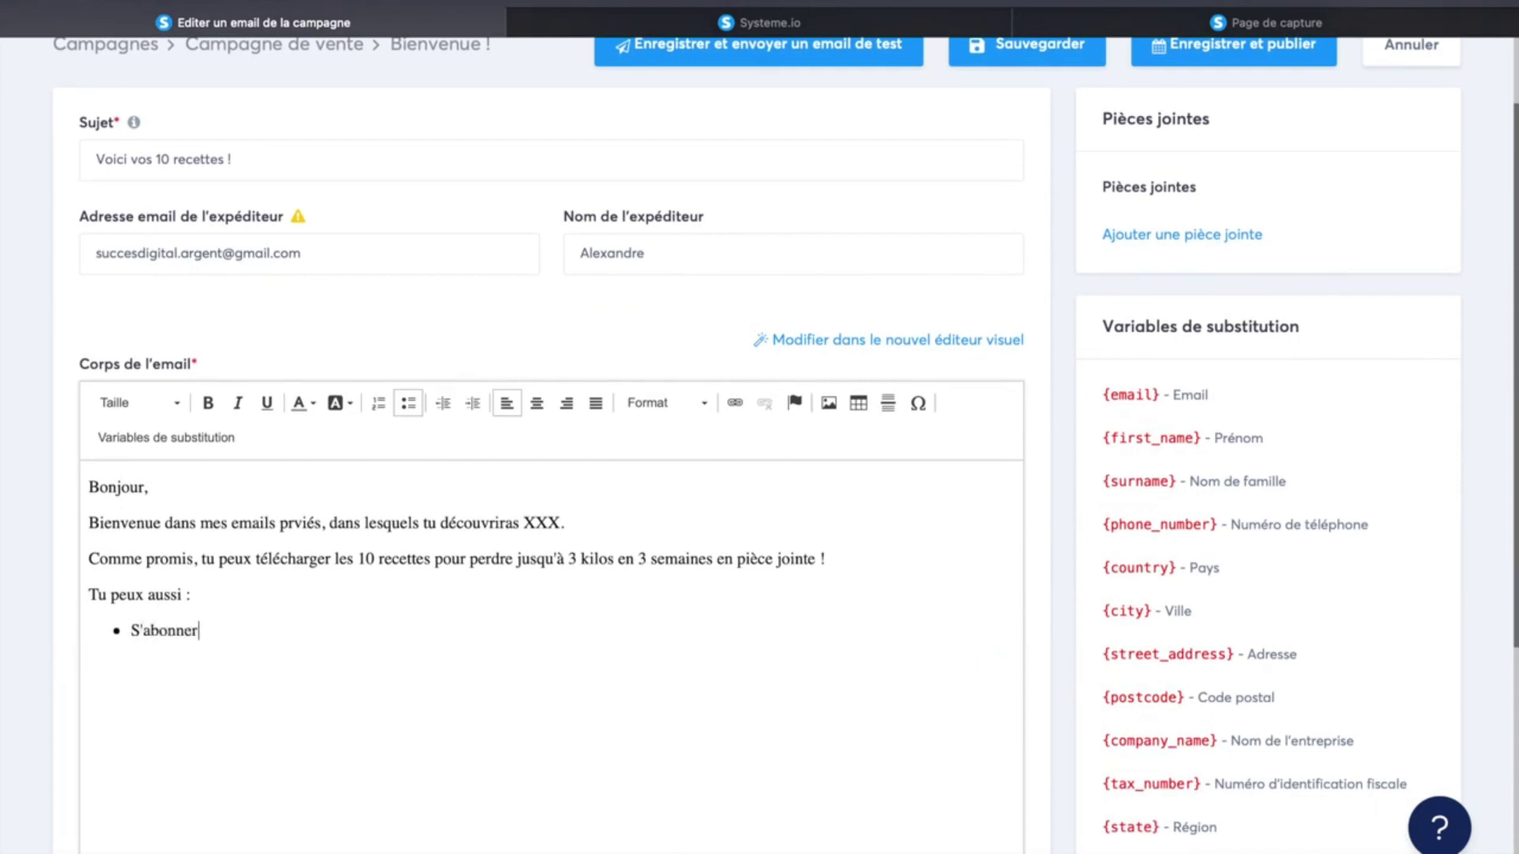
{"action": "type", "text": " à la cha^îne YouTube"}
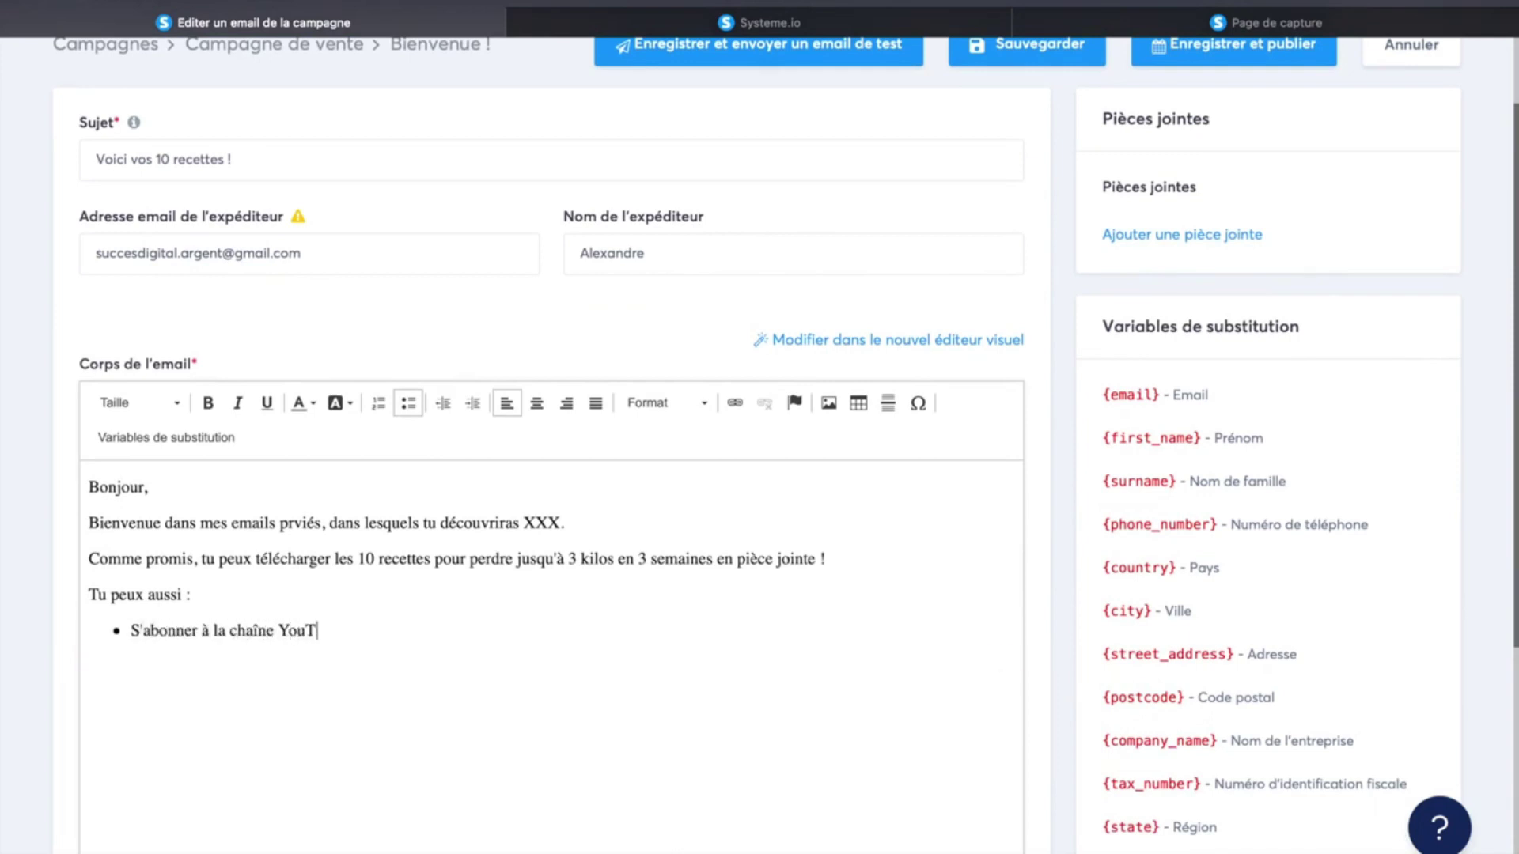
{"action": "key", "text": "Return"}
{"action": "type", "text": "Rejoindre le groupe Facebook:"}
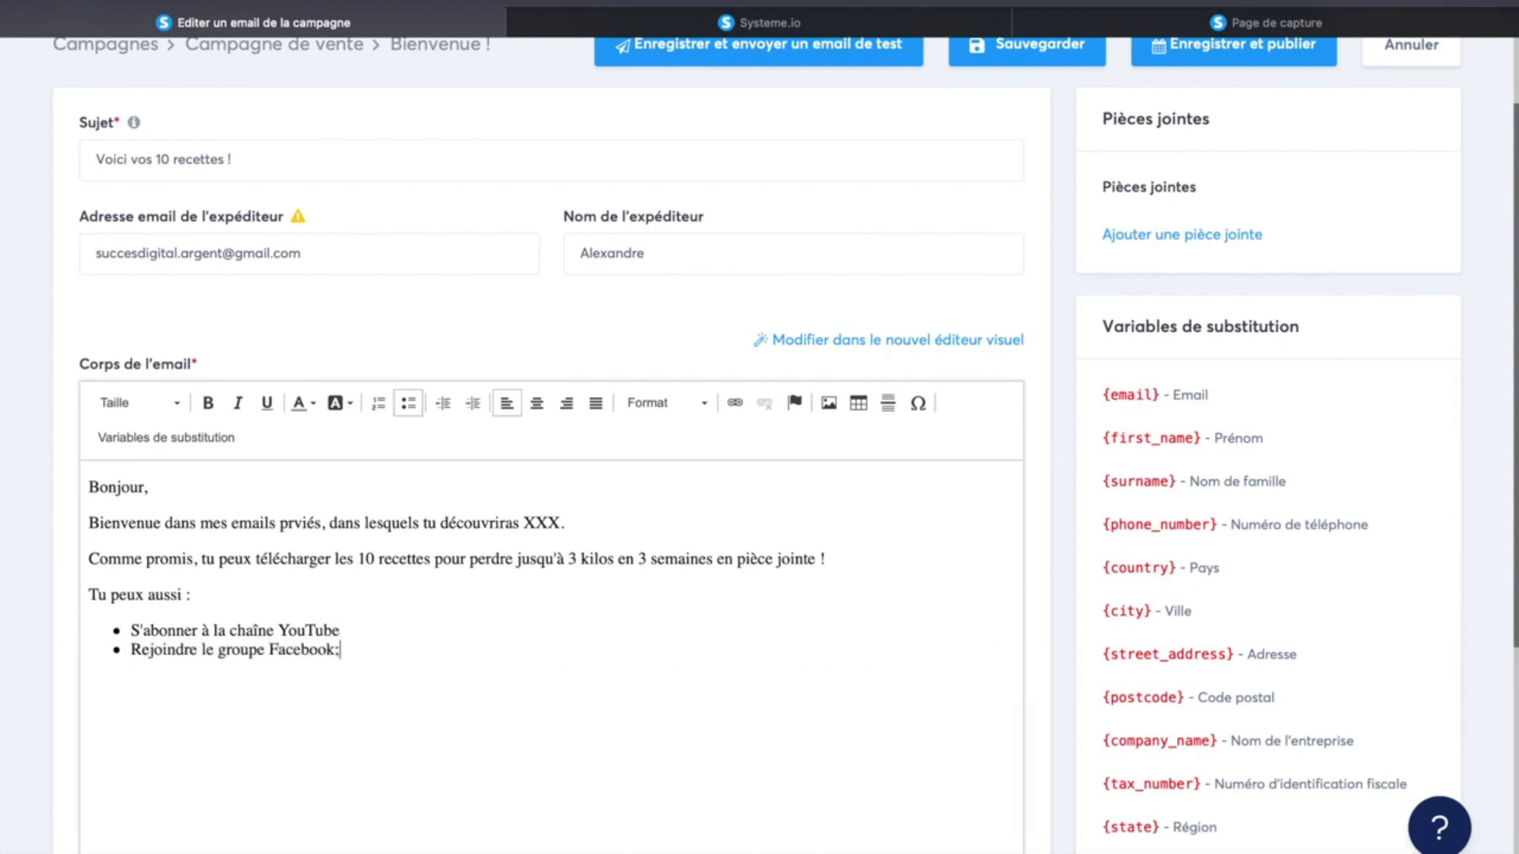
{"action": "key", "text": "Return"}
{"action": "type", "text": "S'abonner au compte Insta"}
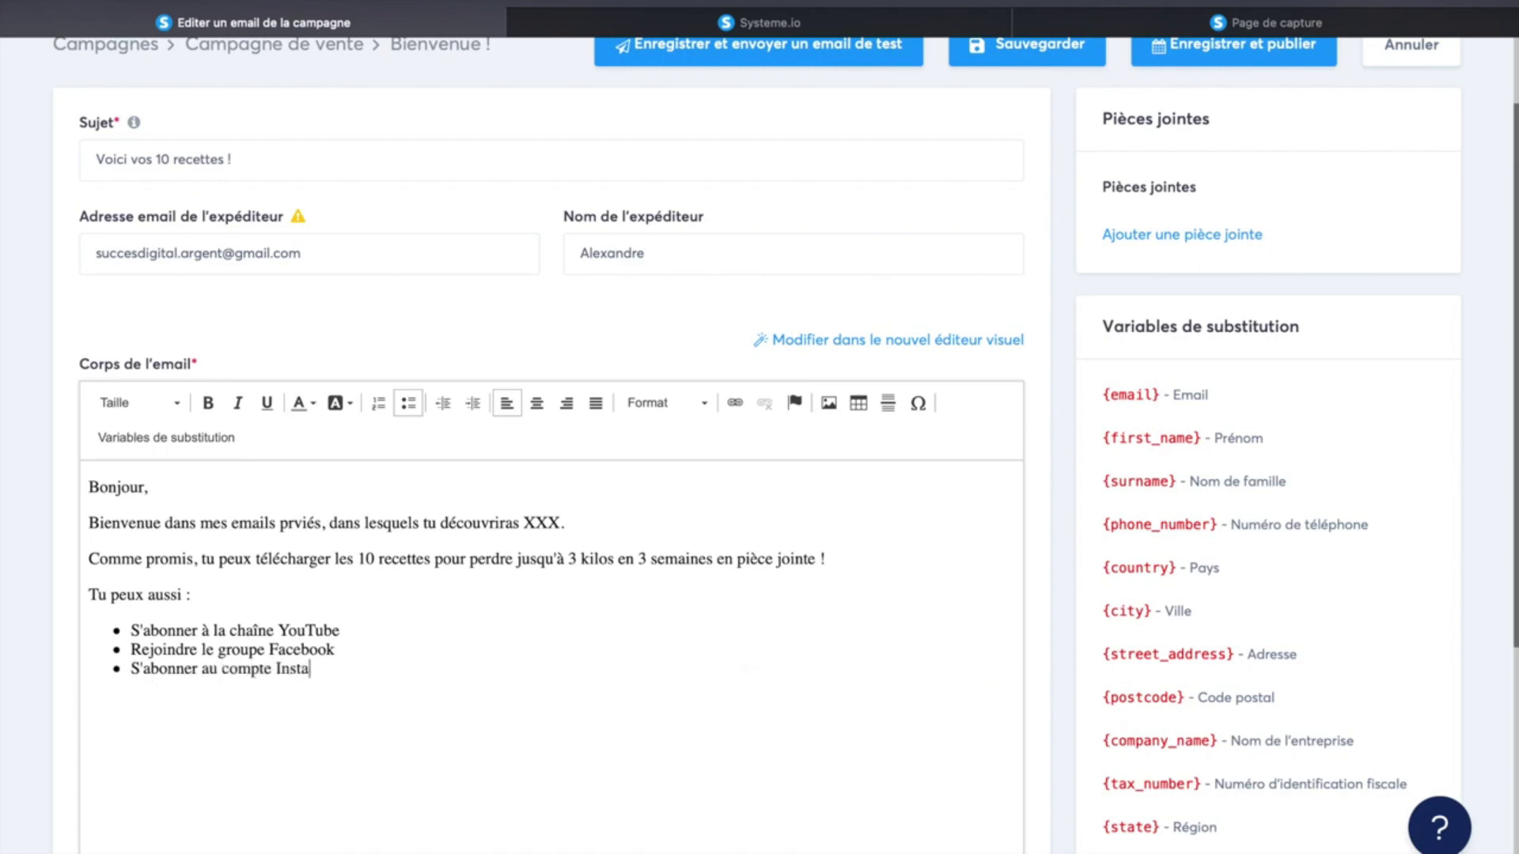
{"action": "left_click_drag", "start_coordinate": [344, 625], "coordinate": [99, 630]}
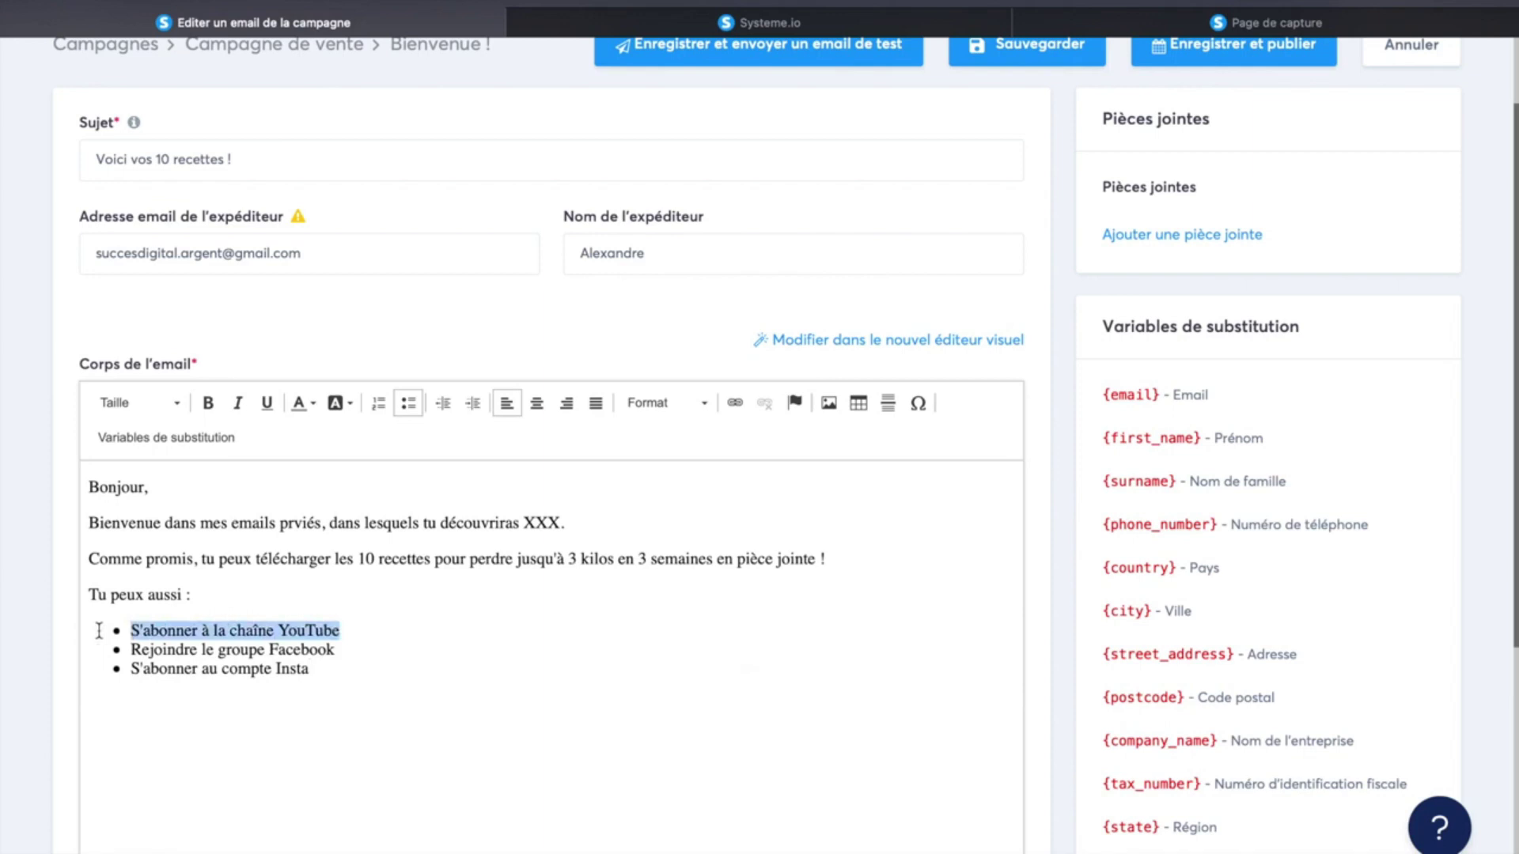
{"action": "left_click", "coordinate": [734, 405]}
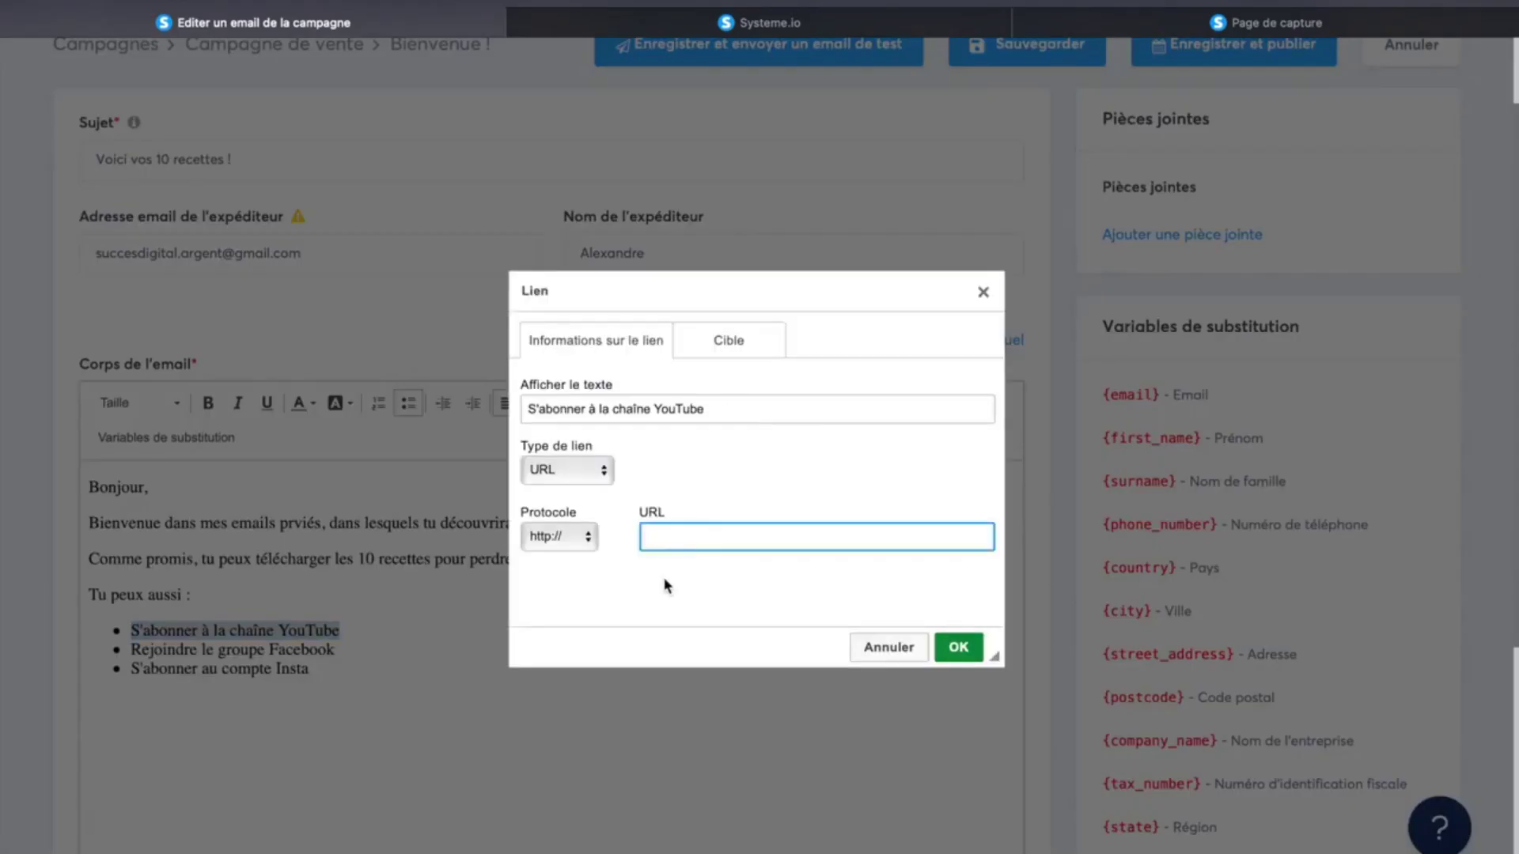
{"action": "left_click", "coordinate": [887, 650]}
{"action": "left_click_drag", "start_coordinate": [384, 654], "coordinate": [4, 660]}
{"action": "left_click_drag", "start_coordinate": [320, 676], "coordinate": [192, 675]}
Step: End the bulleted list and close the email with "Je te souhaite une bonne lecture," and the sender's first name
{"action": "left_click", "coordinate": [347, 664]}
{"action": "key", "text": "Return"}
{"action": "key", "text": "Return"}
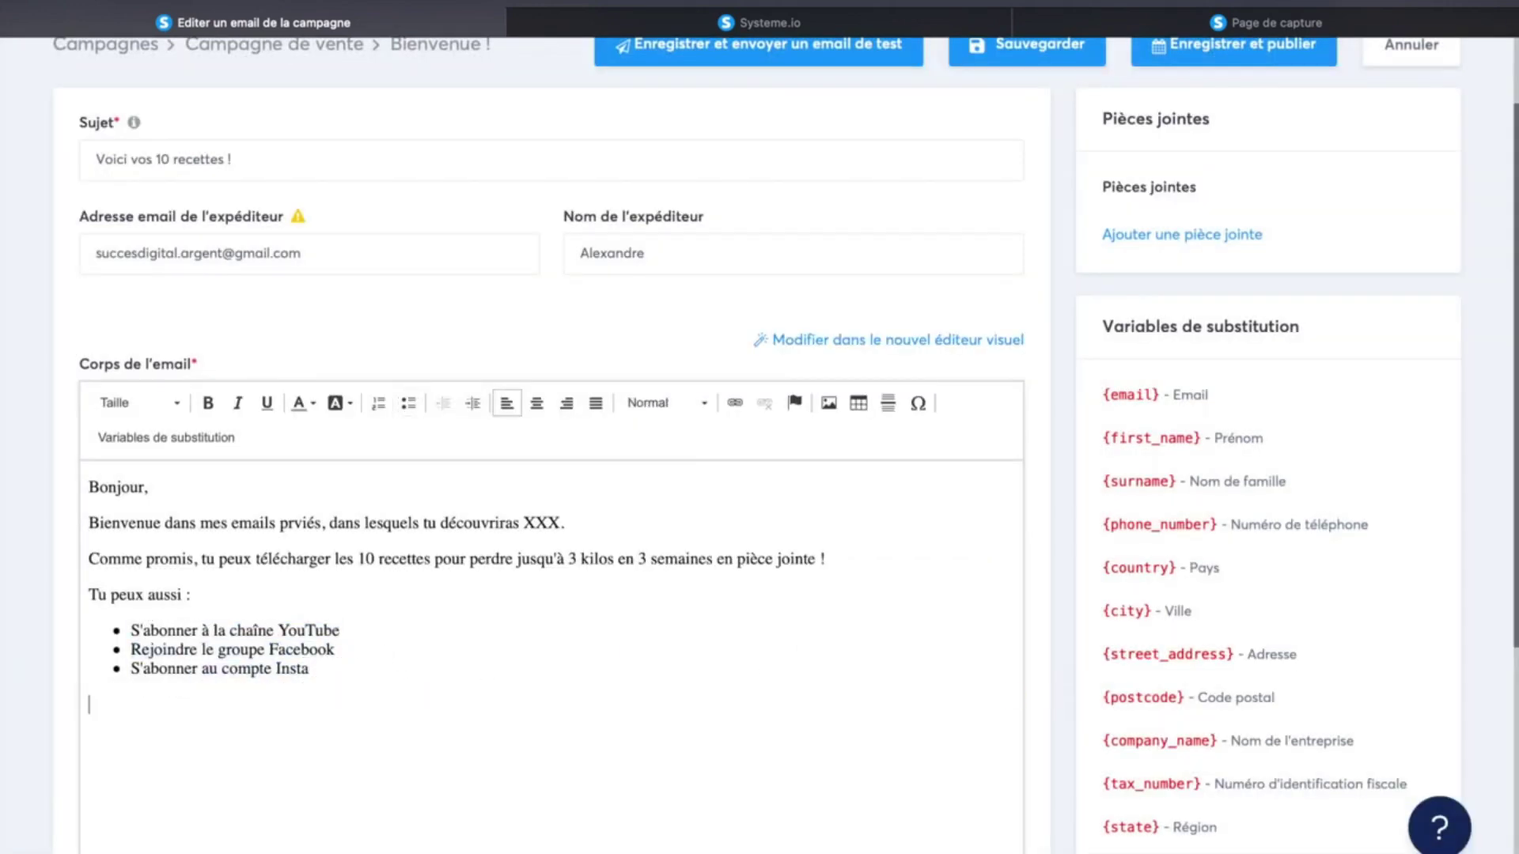
{"action": "type", "text": "Je te souhai"}
{"action": "key", "text": "BackSpace"}
{"action": "key", "text": "BackSpace"}
{"action": "key", "text": "BackSpace"}
{"action": "key", "text": "BackSpace"}
{"action": "key", "text": "BackSpace"}
{"action": "type", "text": "ouhaite une bonne lecture,"}
{"action": "key", "text": "Return"}
{"action": "type", "text": "Alexandre"}
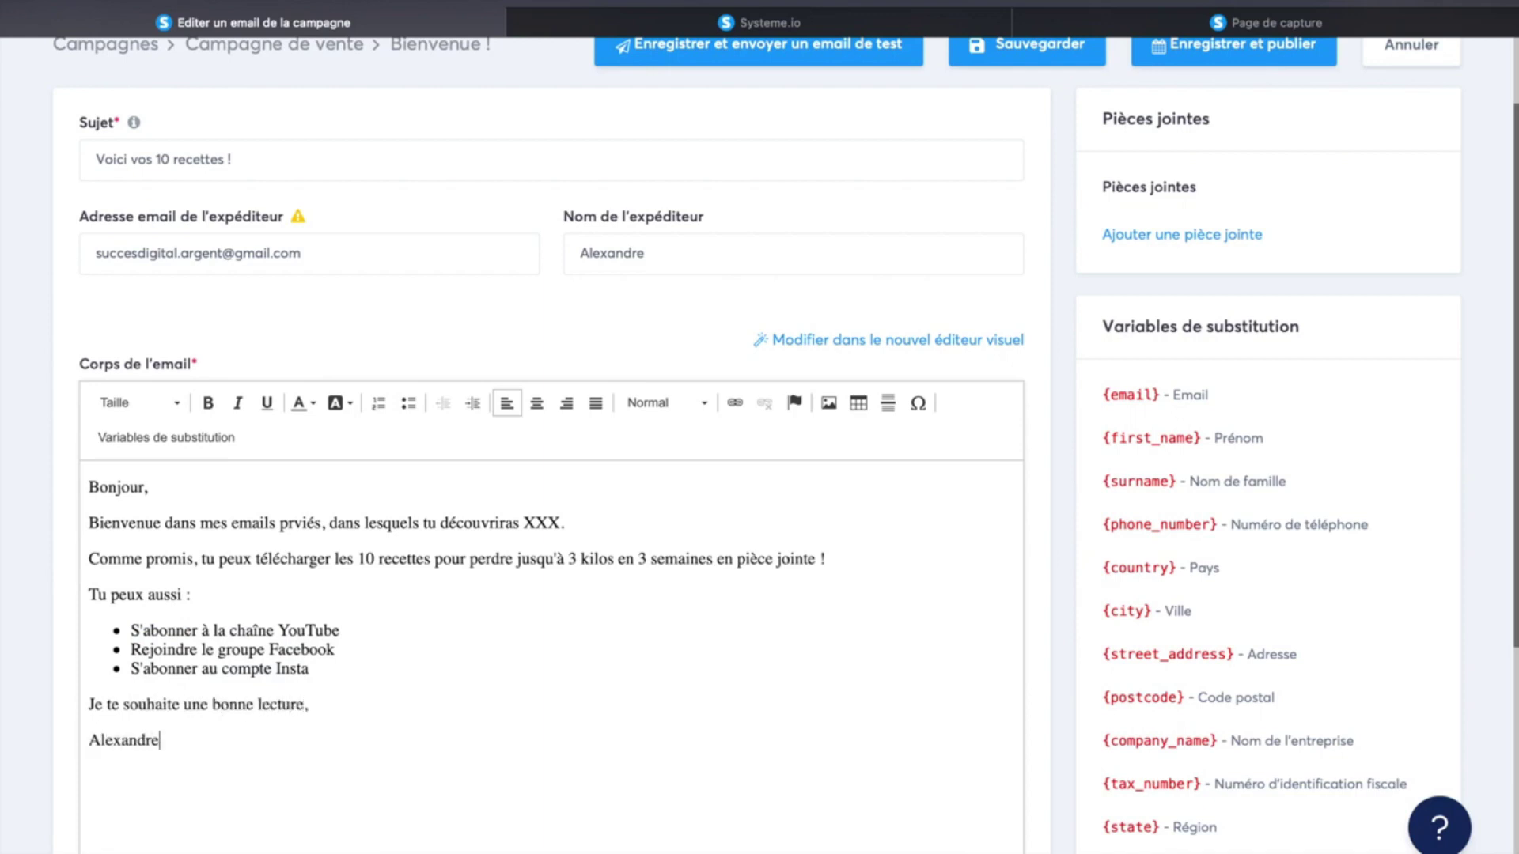
Step: Review the email body and the first-name substitution variable, and check which contact details the capture form collects
{"action": "scroll", "coordinate": [314, 643], "scroll_direction": "down", "scroll_amount": 3}
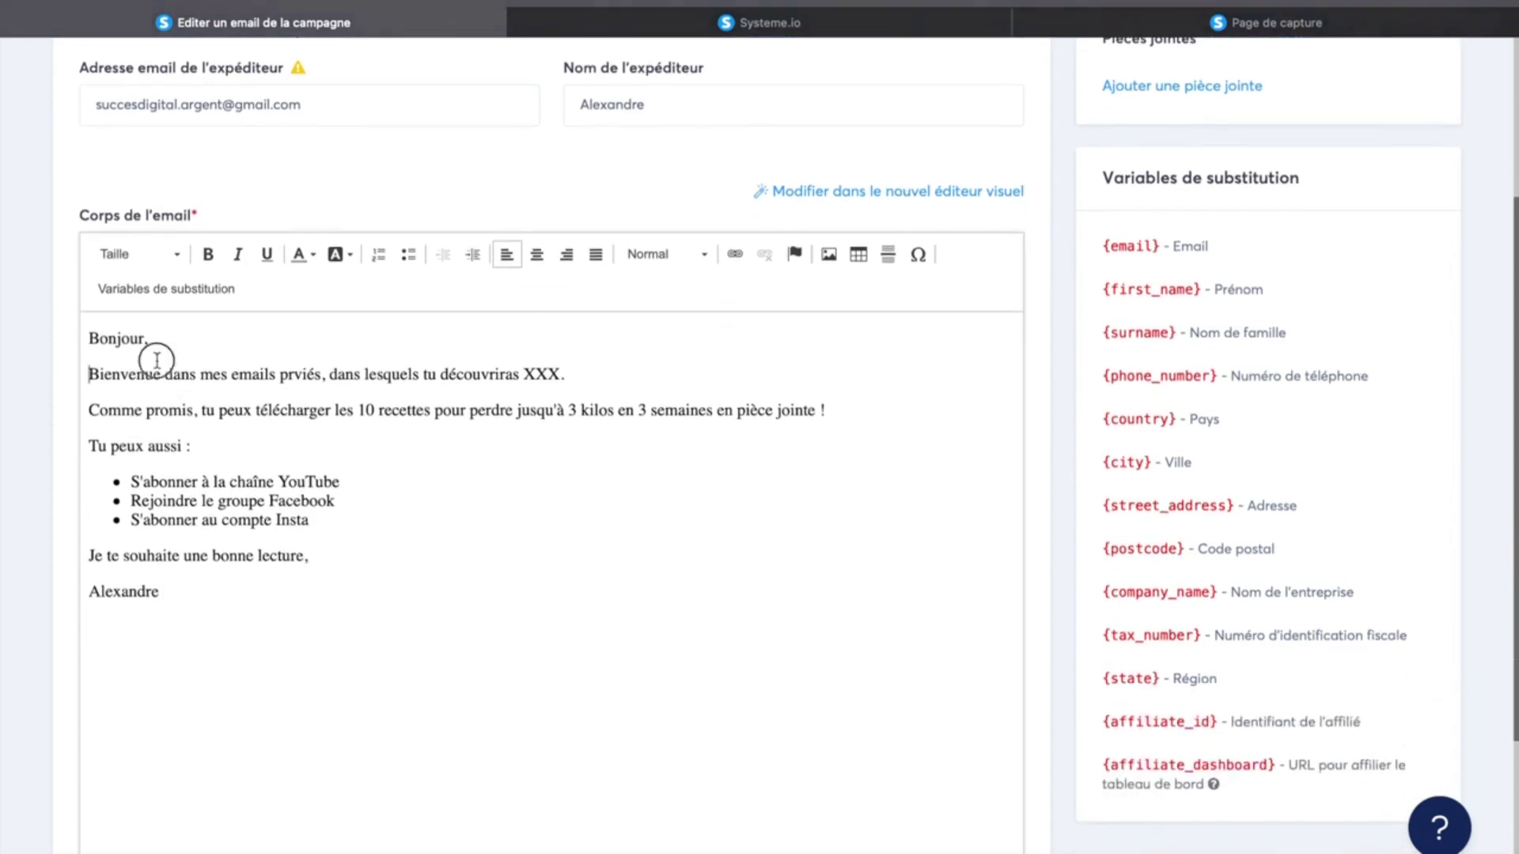
{"action": "left_click_drag", "start_coordinate": [156, 359], "coordinate": [199, 651]}
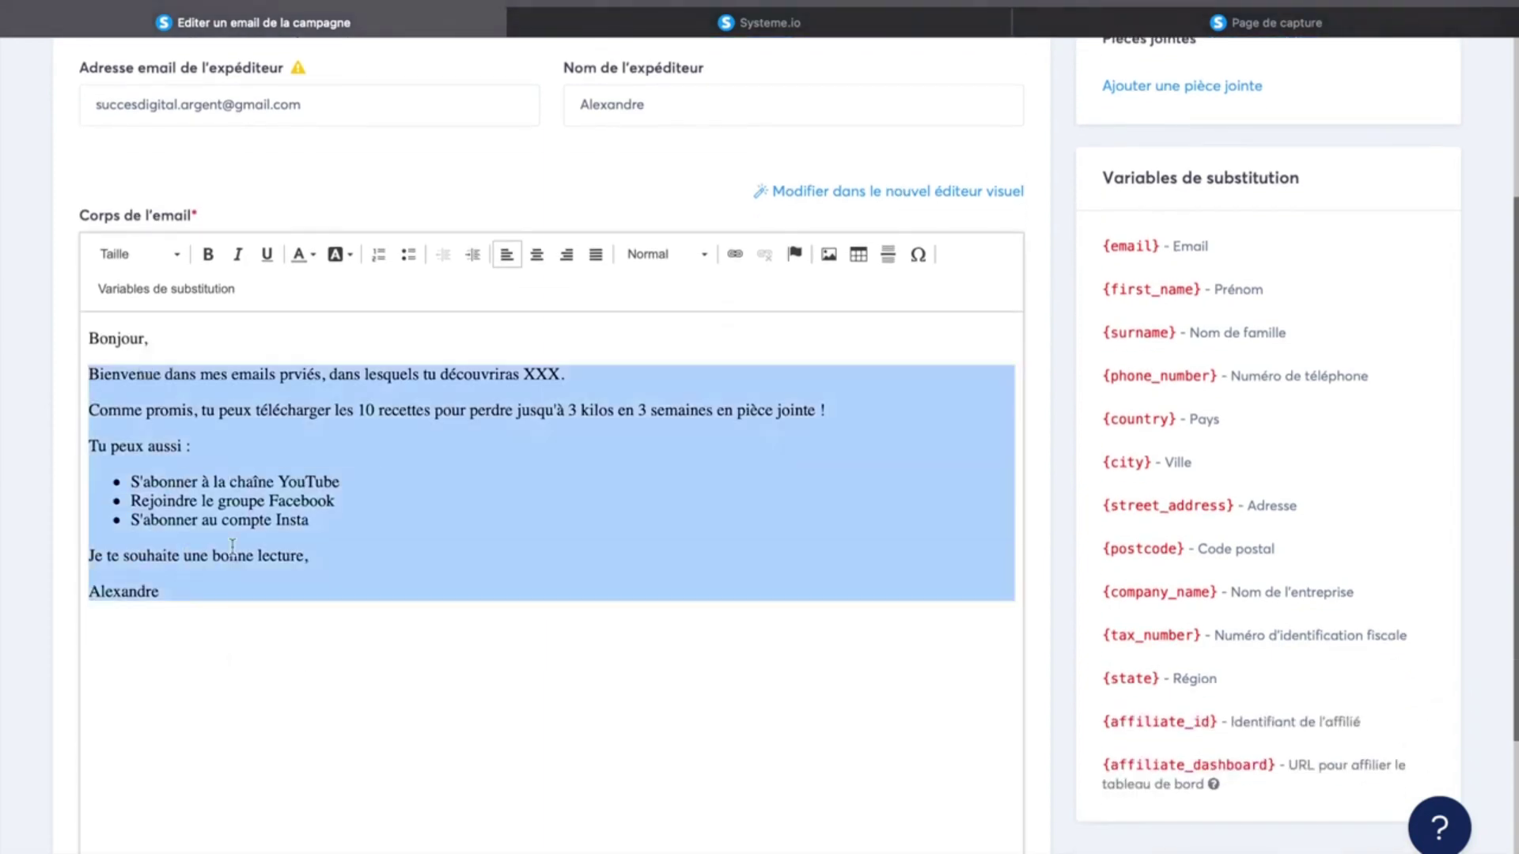
{"action": "left_click", "coordinate": [368, 340]}
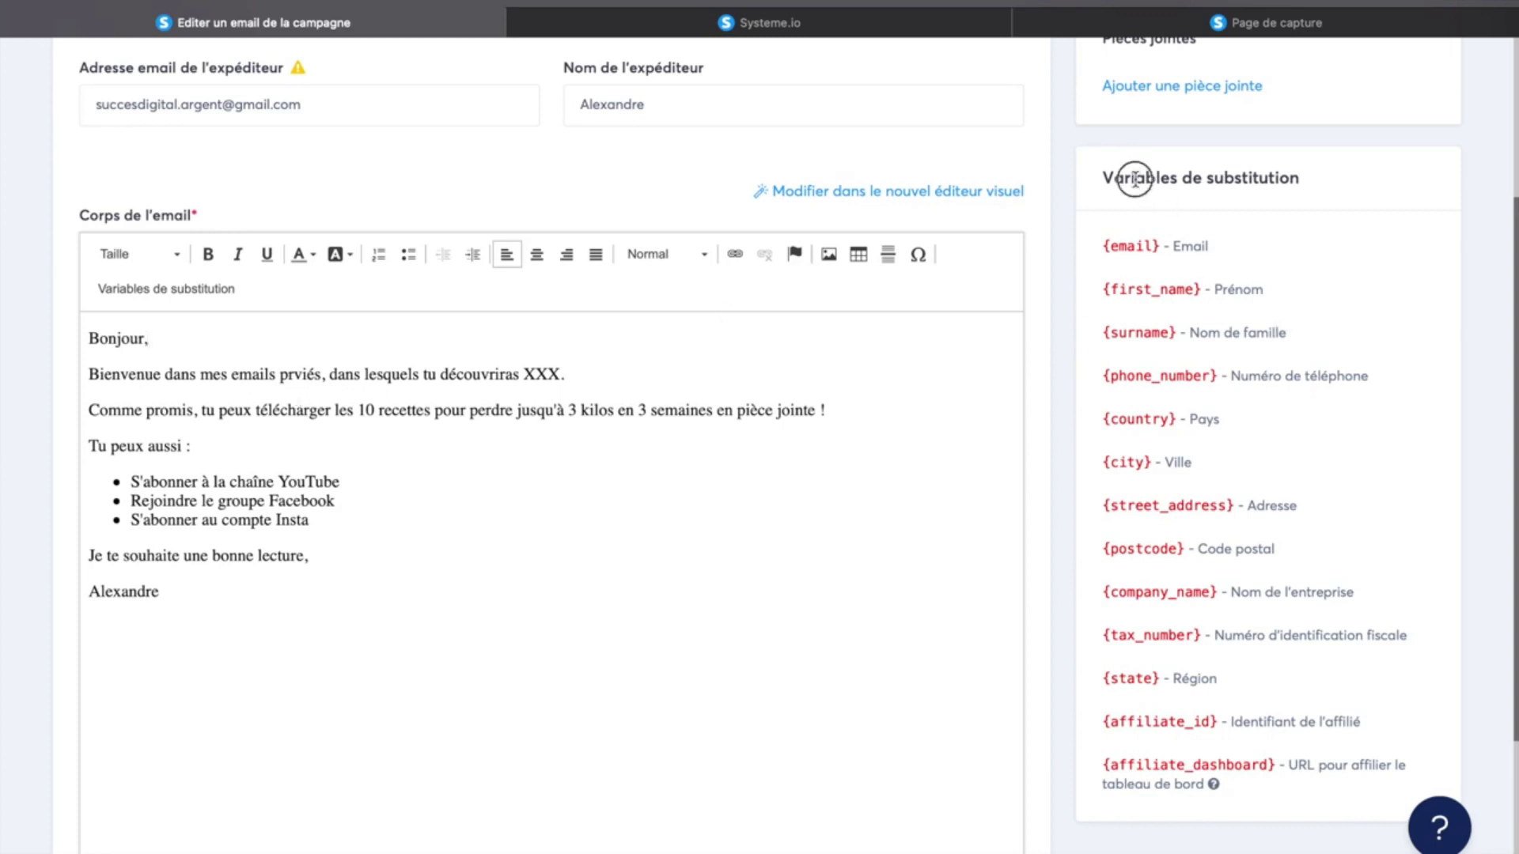
{"action": "left_click_drag", "start_coordinate": [1136, 178], "coordinate": [1274, 178]}
{"action": "left_click_drag", "start_coordinate": [1203, 291], "coordinate": [1099, 289]}
{"action": "left_click", "coordinate": [1067, 30]}
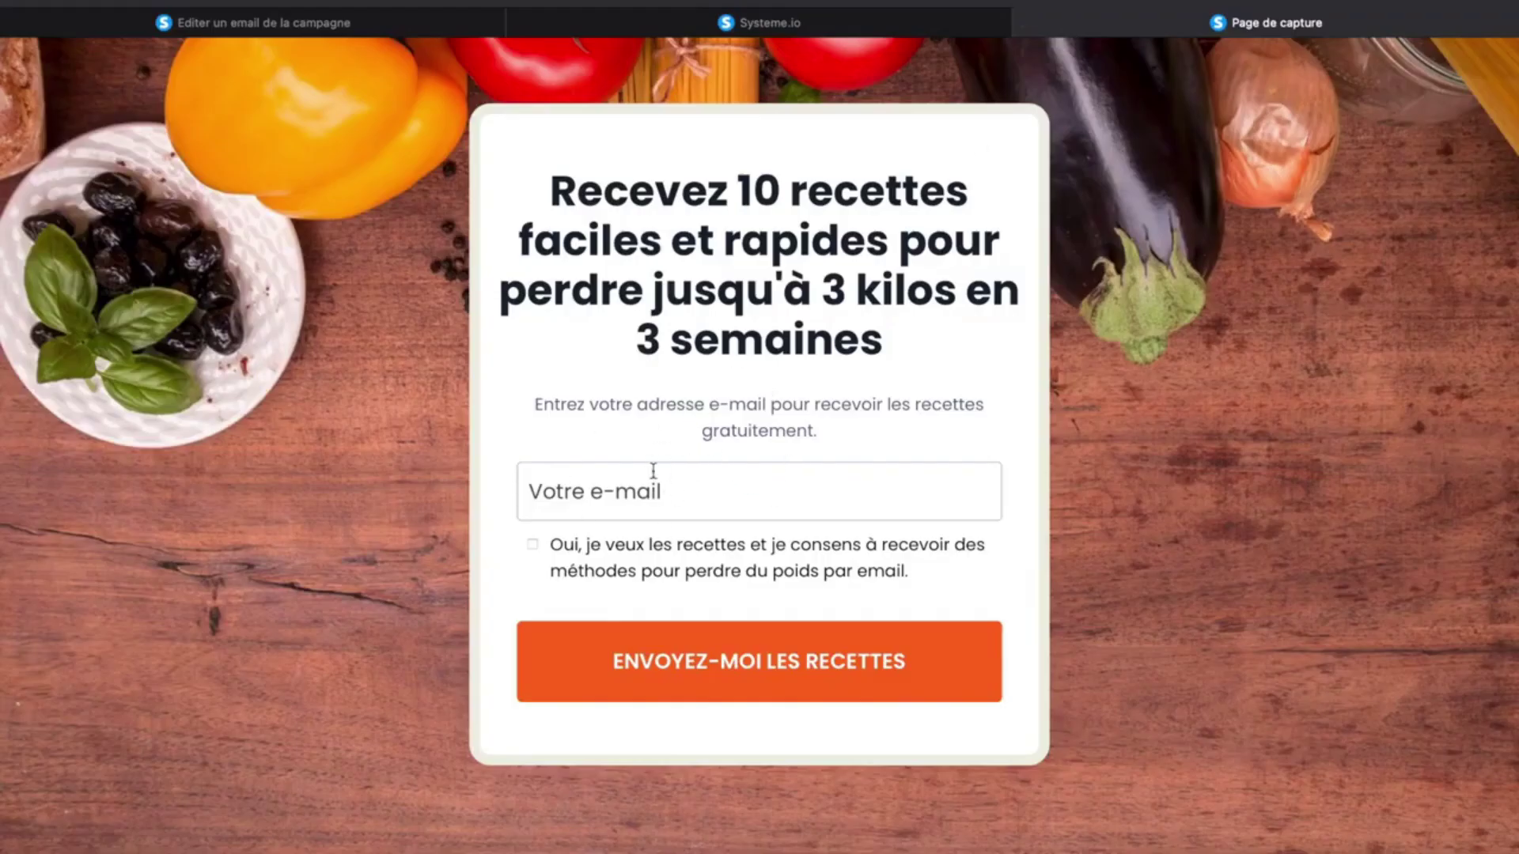
{"action": "left_click", "coordinate": [364, 31]}
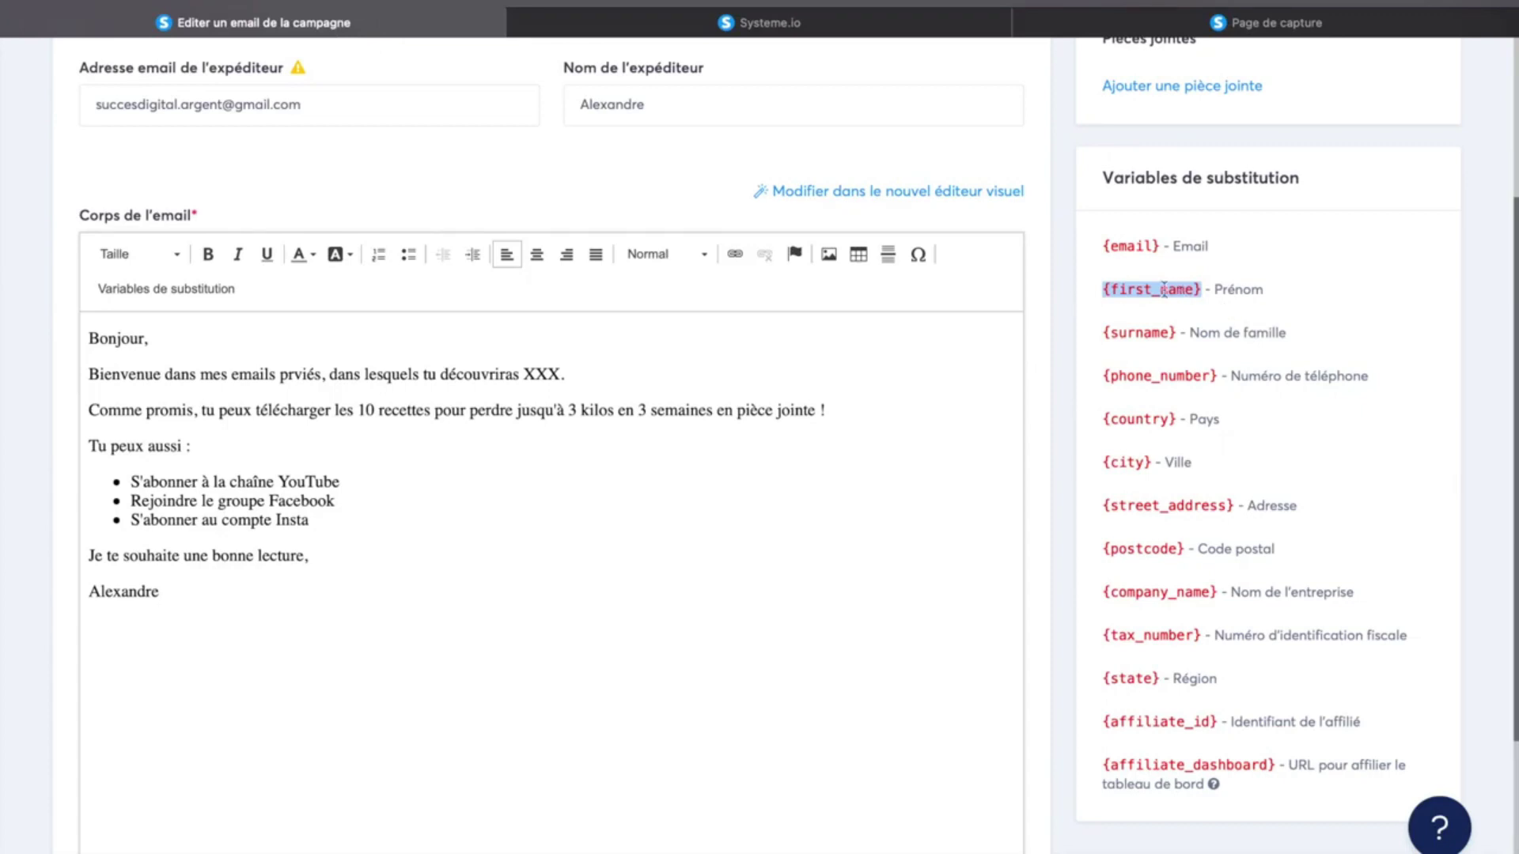
Step: Insert the {first_name} substitution variable after "Bonjour" in the email's greeting
{"action": "left_click_drag", "start_coordinate": [1202, 288], "coordinate": [1089, 286]}
{"action": "key", "text": "ctrl+c"}
{"action": "left_click", "coordinate": [323, 330]}
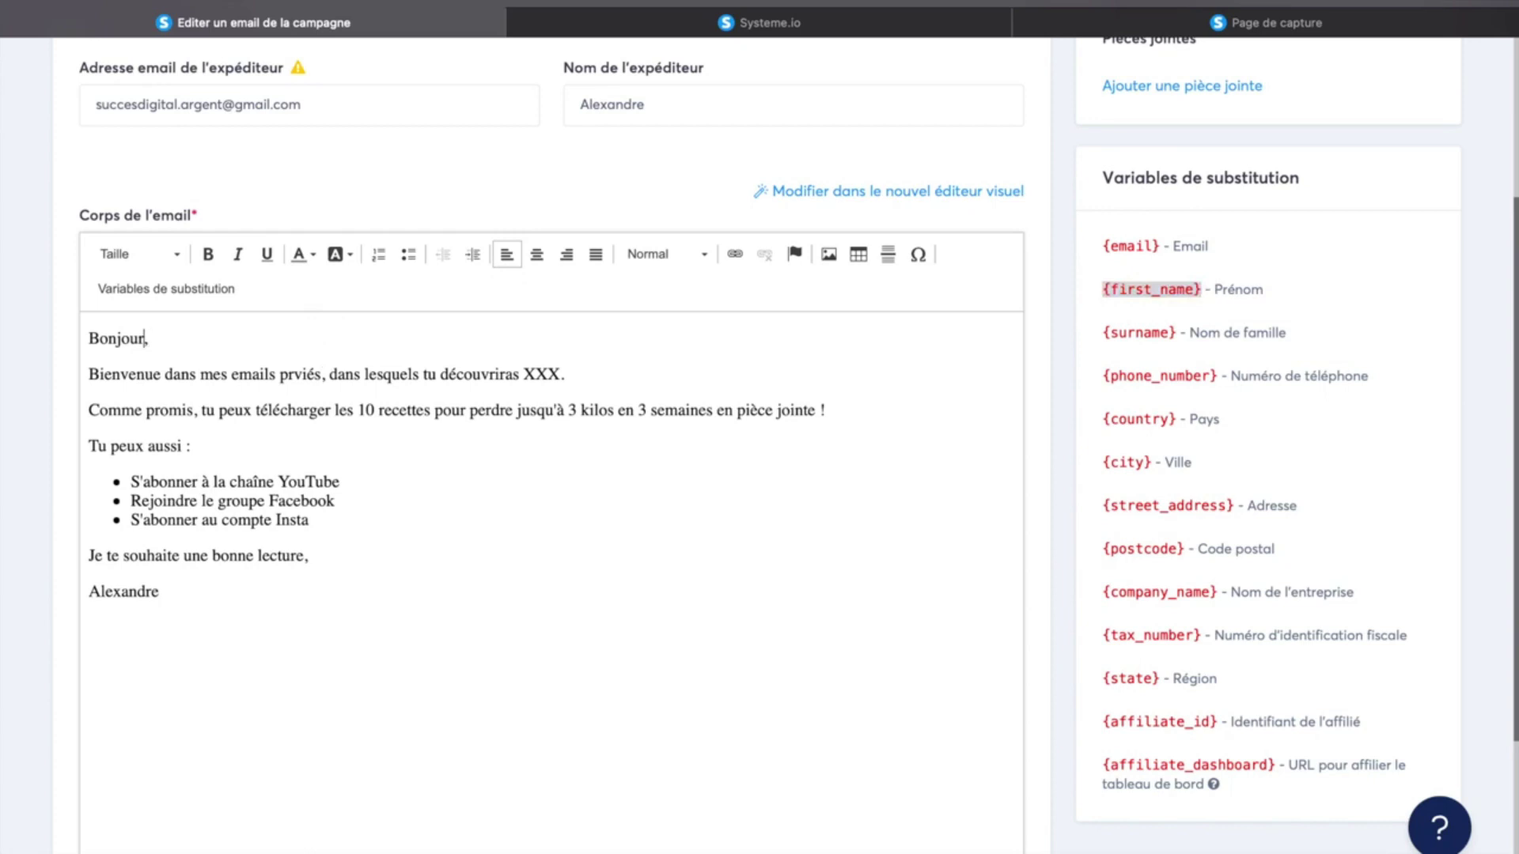
{"action": "key", "text": "ctrl+v"}
{"action": "left_click_drag", "start_coordinate": [151, 340], "coordinate": [238, 335]}
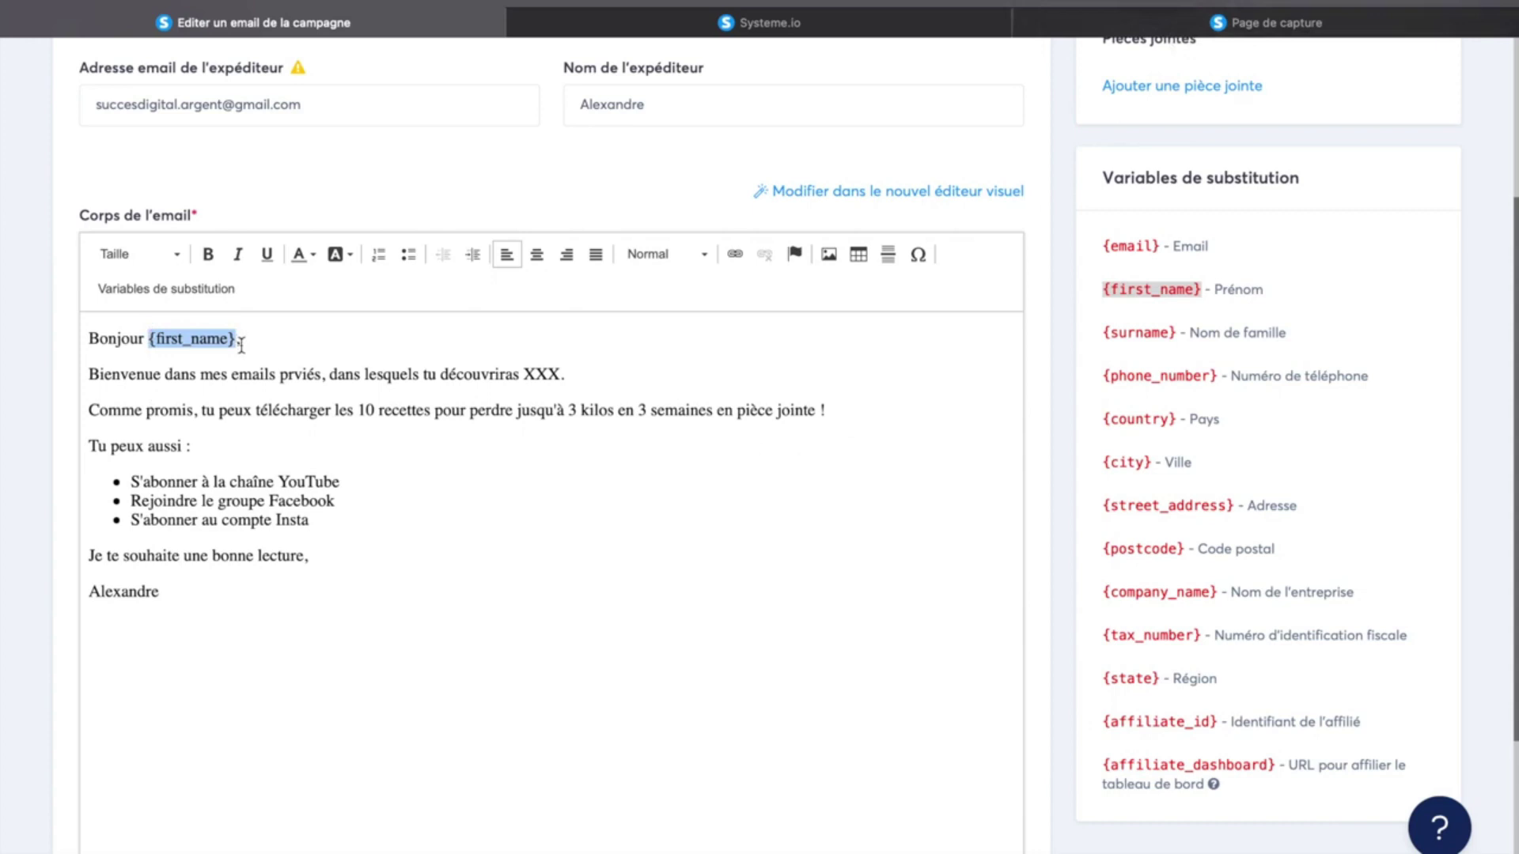
Step: Remove the {first_name} substitution variable from the greeting so the email opens with "Bonjour,"
{"action": "key", "text": "BackSpace"}
{"action": "key", "text": "BackSpace"}
{"action": "scroll", "coordinate": [669, 415], "scroll_direction": "up", "scroll_amount": 5}
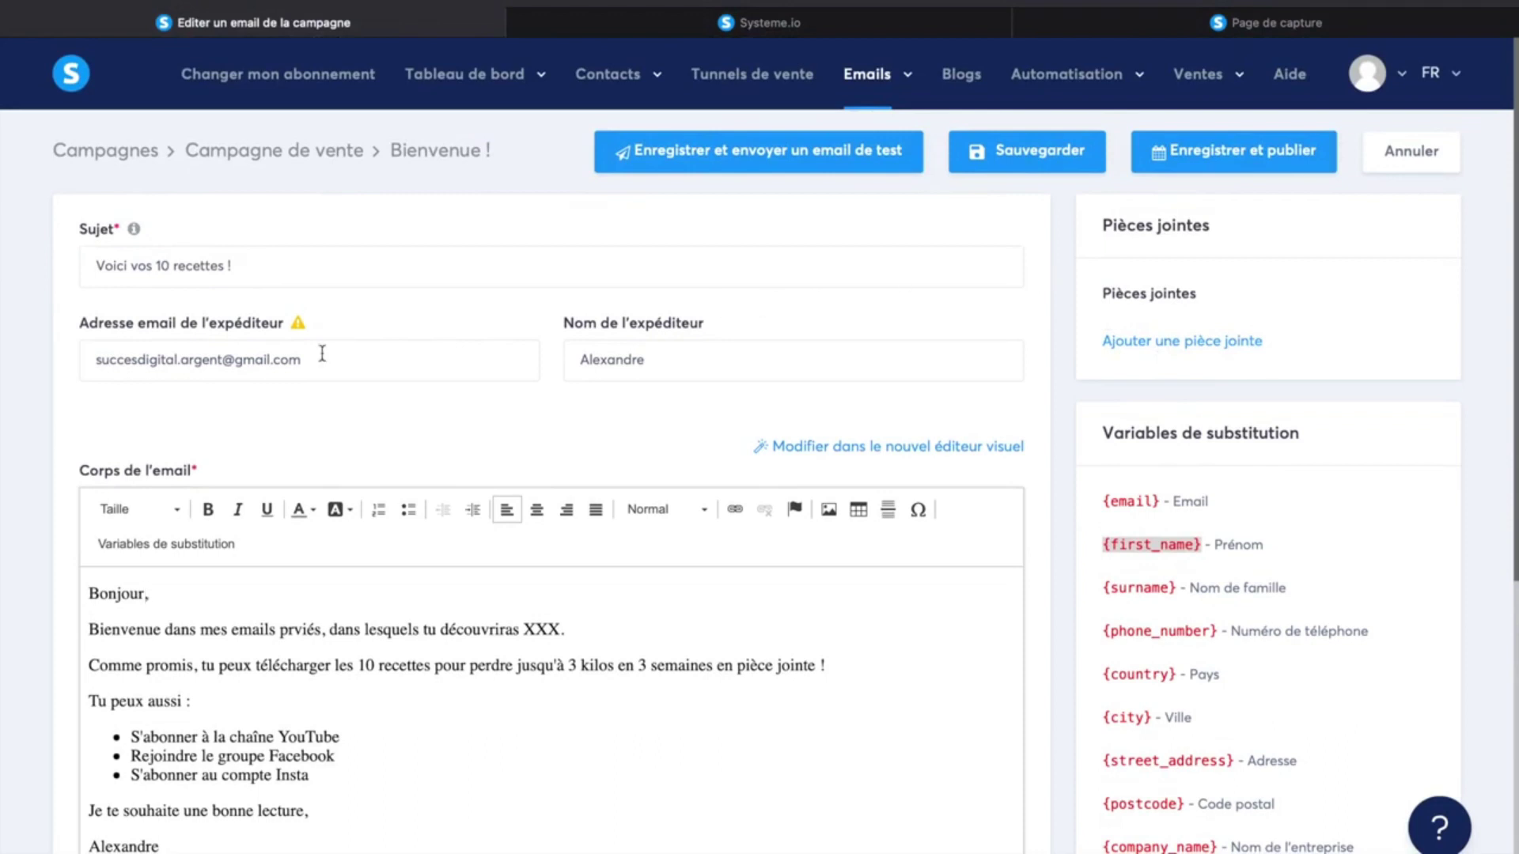
Step: Review the email's subject, body and sender address, and save the email
{"action": "left_click_drag", "start_coordinate": [263, 265], "coordinate": [253, 642]}
{"action": "scroll", "coordinate": [190, 354], "scroll_direction": "down", "scroll_amount": 4}
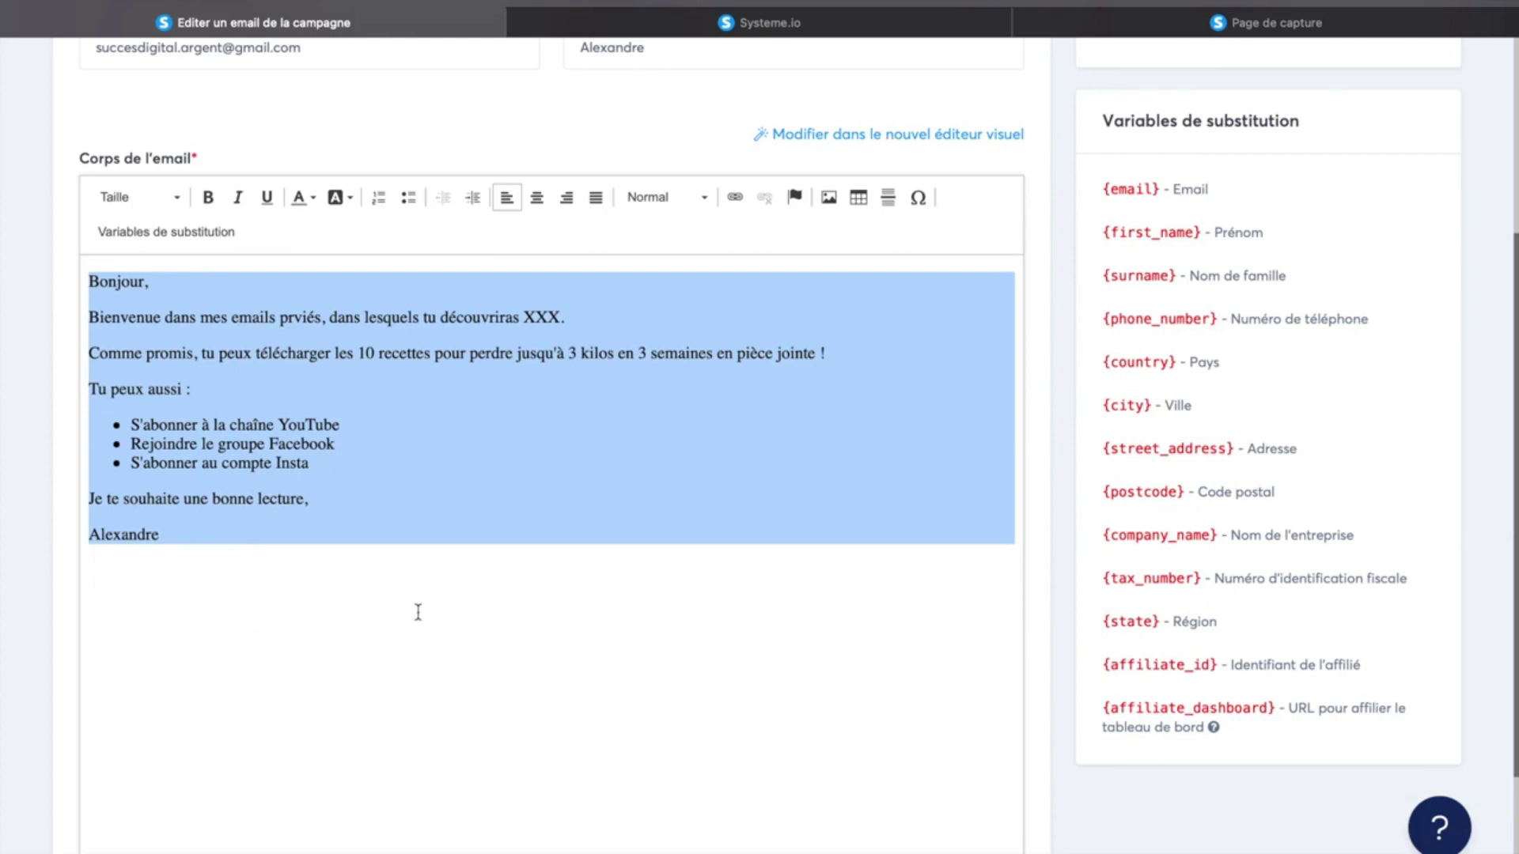
{"action": "scroll", "coordinate": [1022, 328], "scroll_direction": "up", "scroll_amount": 5}
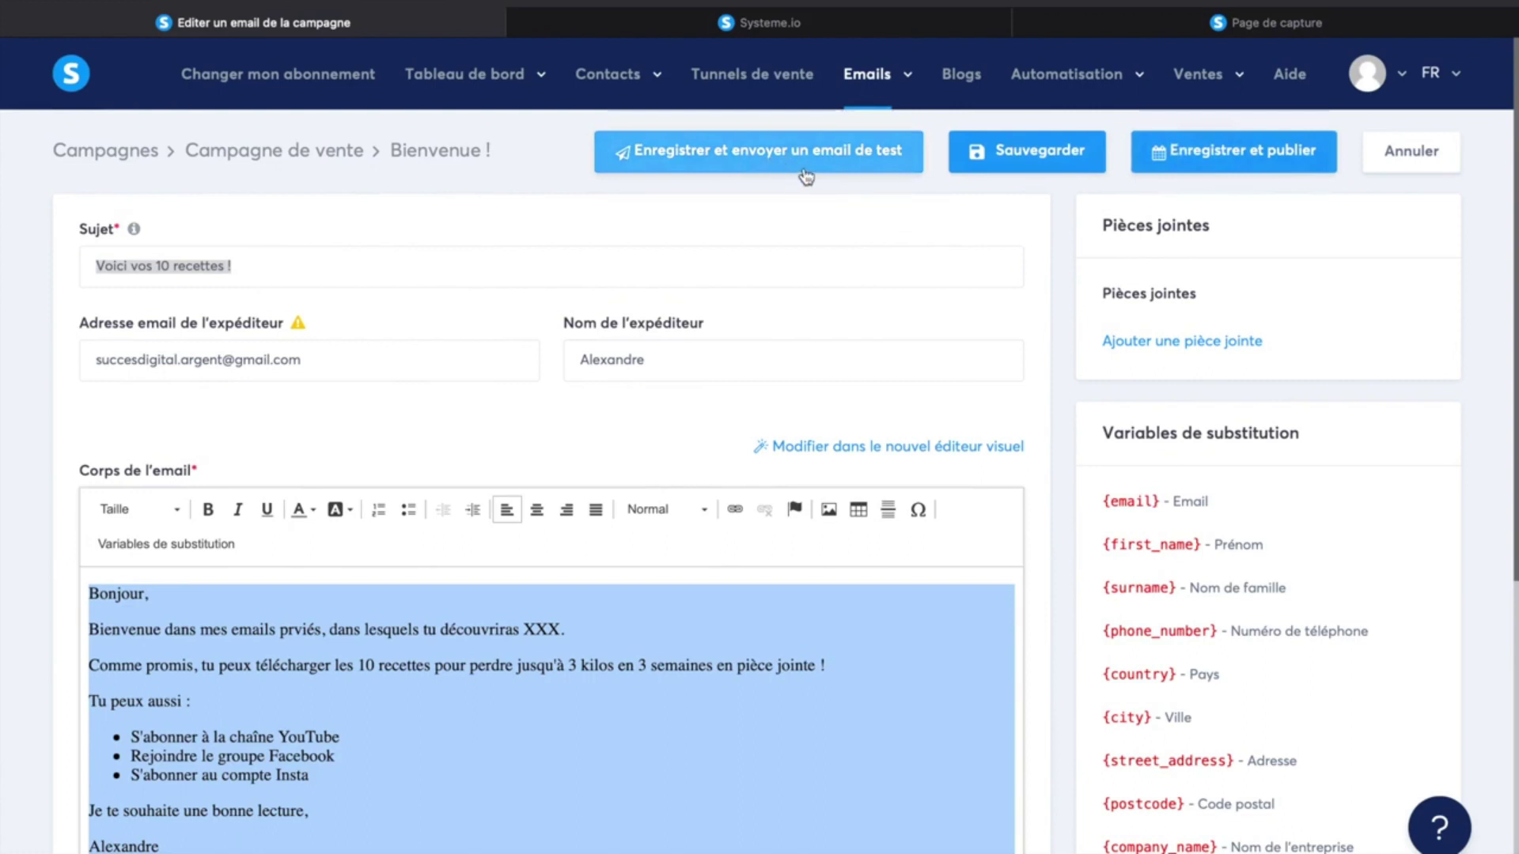
{"action": "left_click_drag", "start_coordinate": [358, 360], "coordinate": [33, 358]}
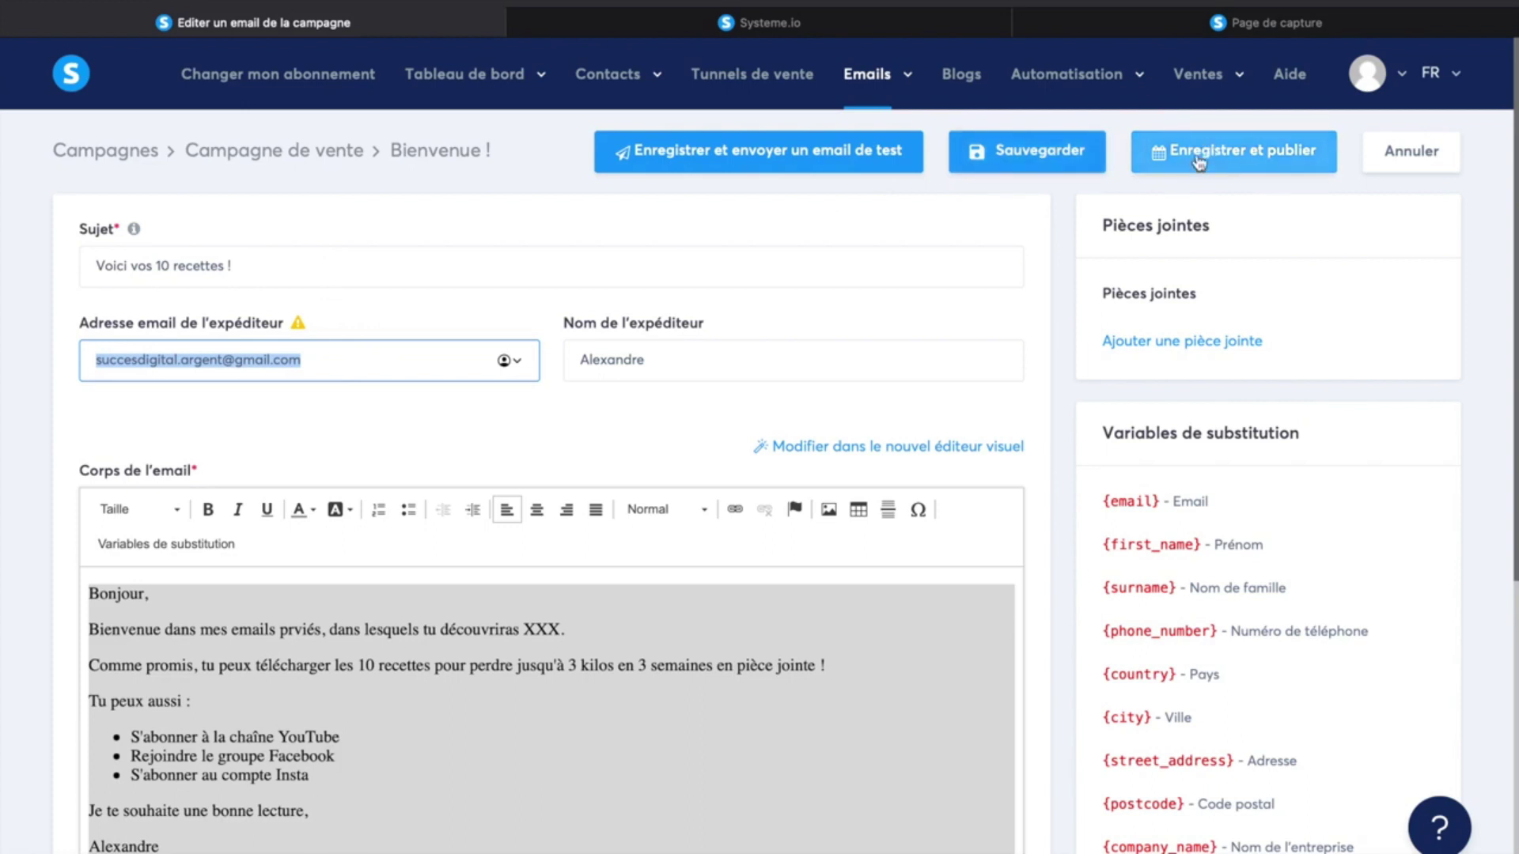
{"action": "left_click", "coordinate": [1021, 152]}
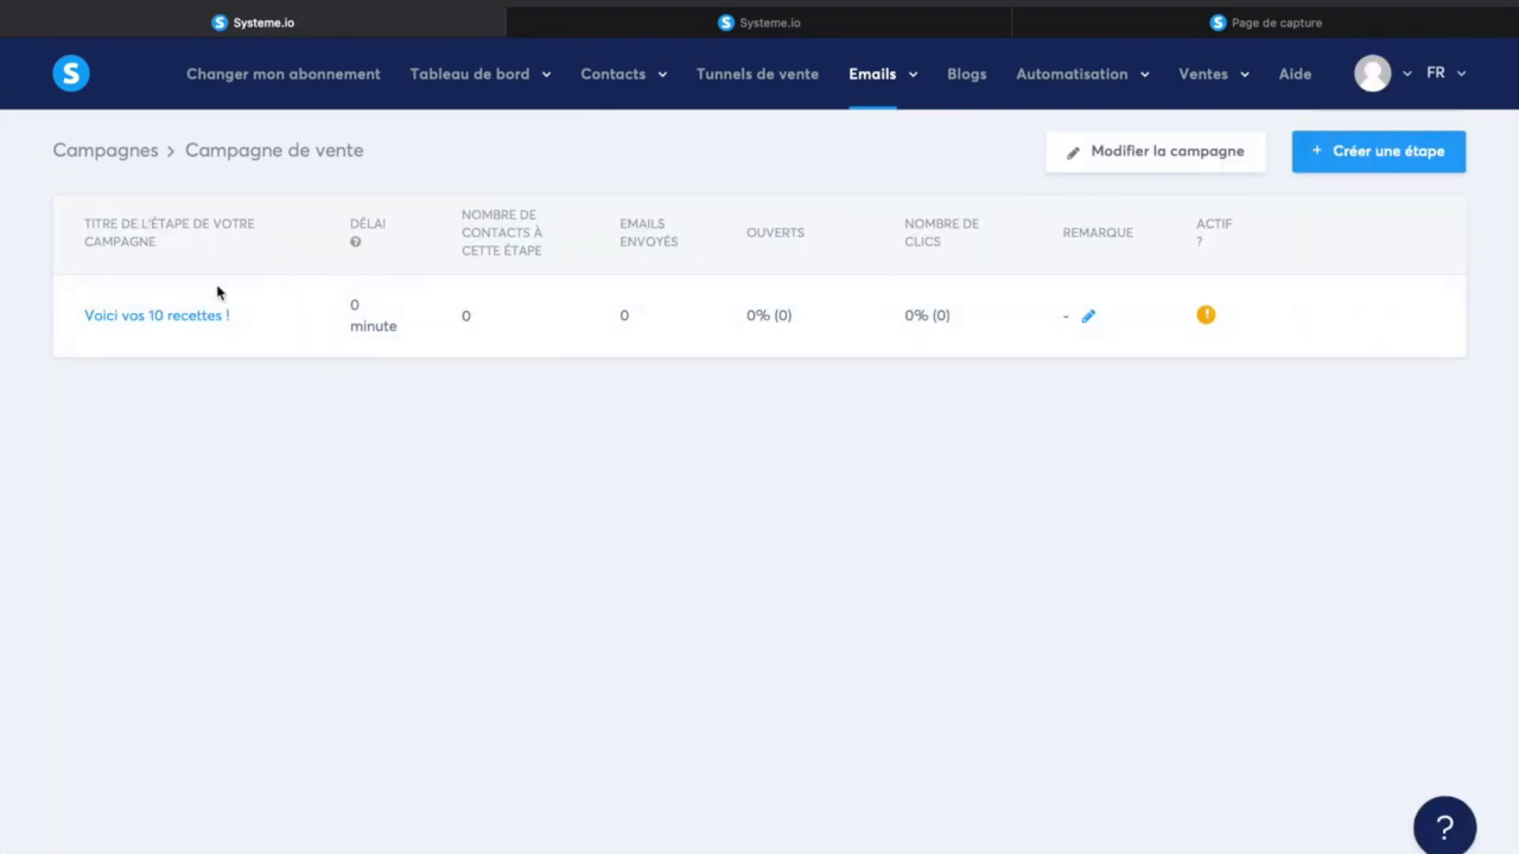
{"action": "left_click_drag", "start_coordinate": [210, 148], "coordinate": [559, 149]}
{"action": "left_click", "coordinate": [559, 151]}
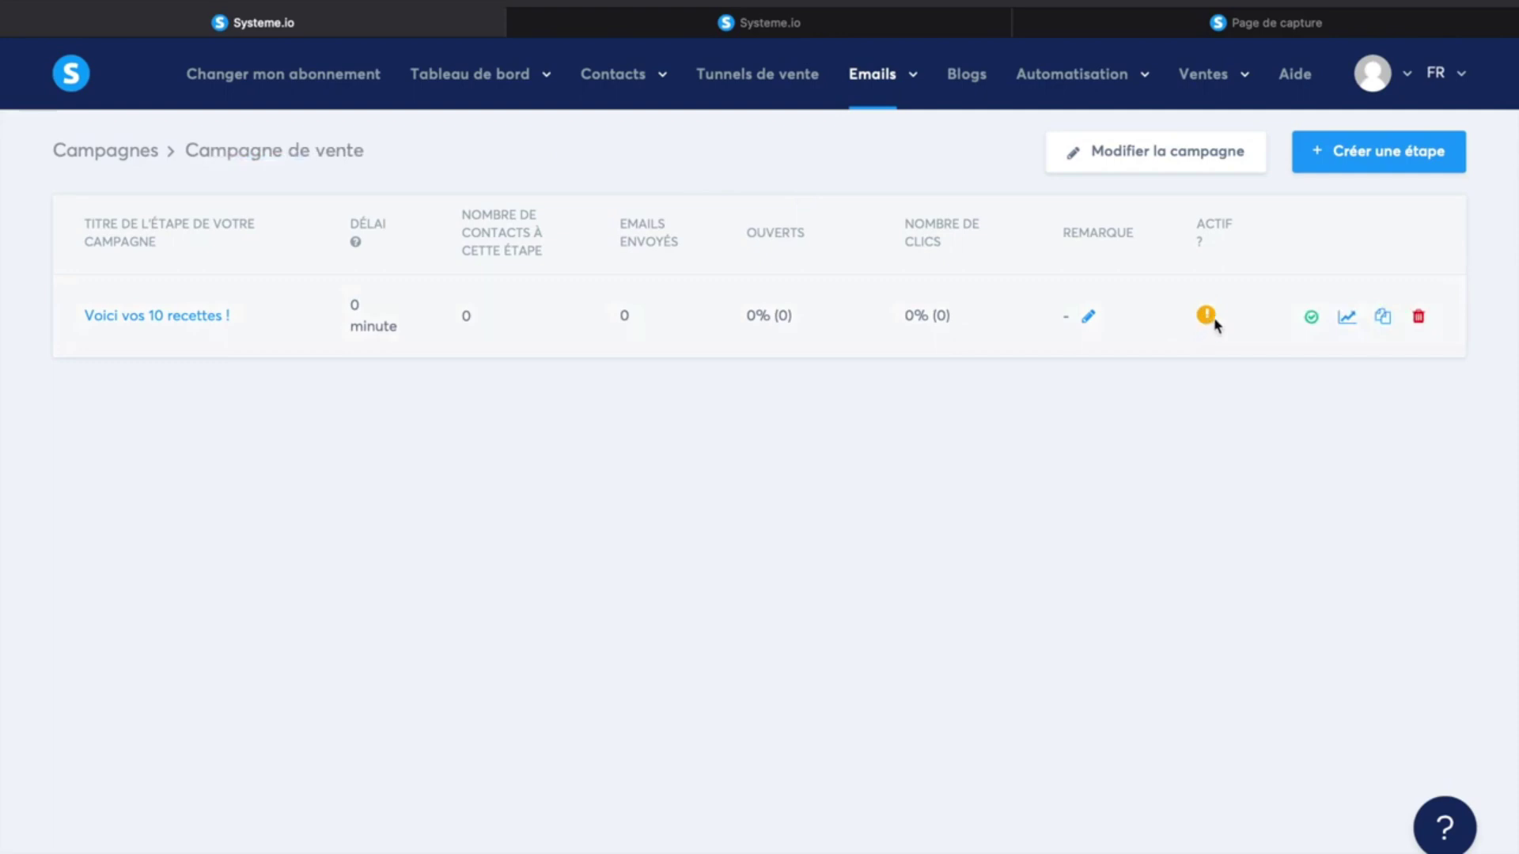
{"action": "left_click", "coordinate": [213, 315]}
{"action": "left_click", "coordinate": [1313, 155]}
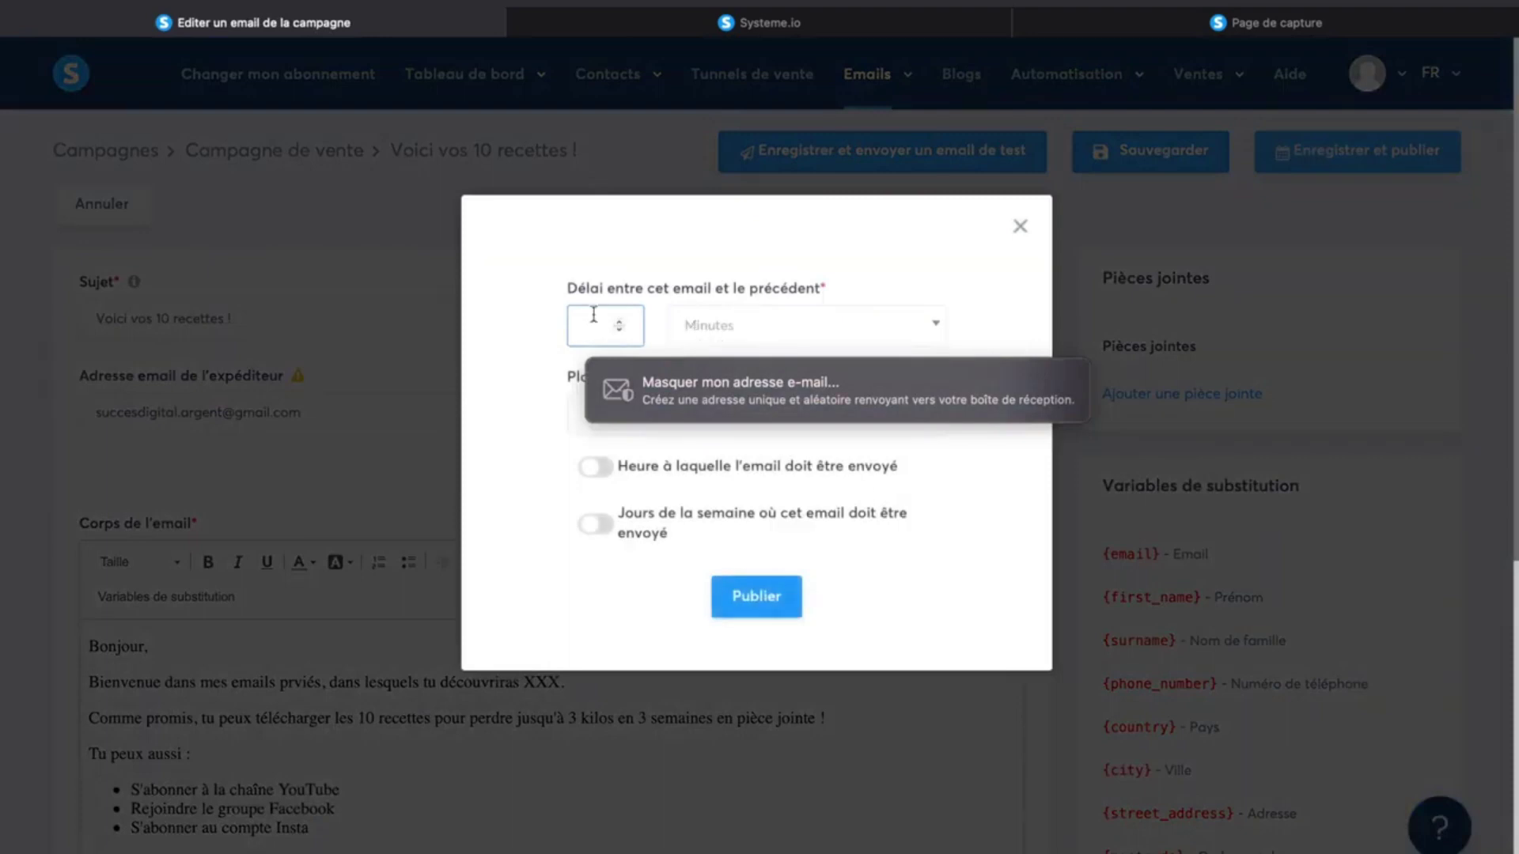
{"action": "left_click", "coordinate": [1019, 226]}
{"action": "left_click", "coordinate": [254, 150]}
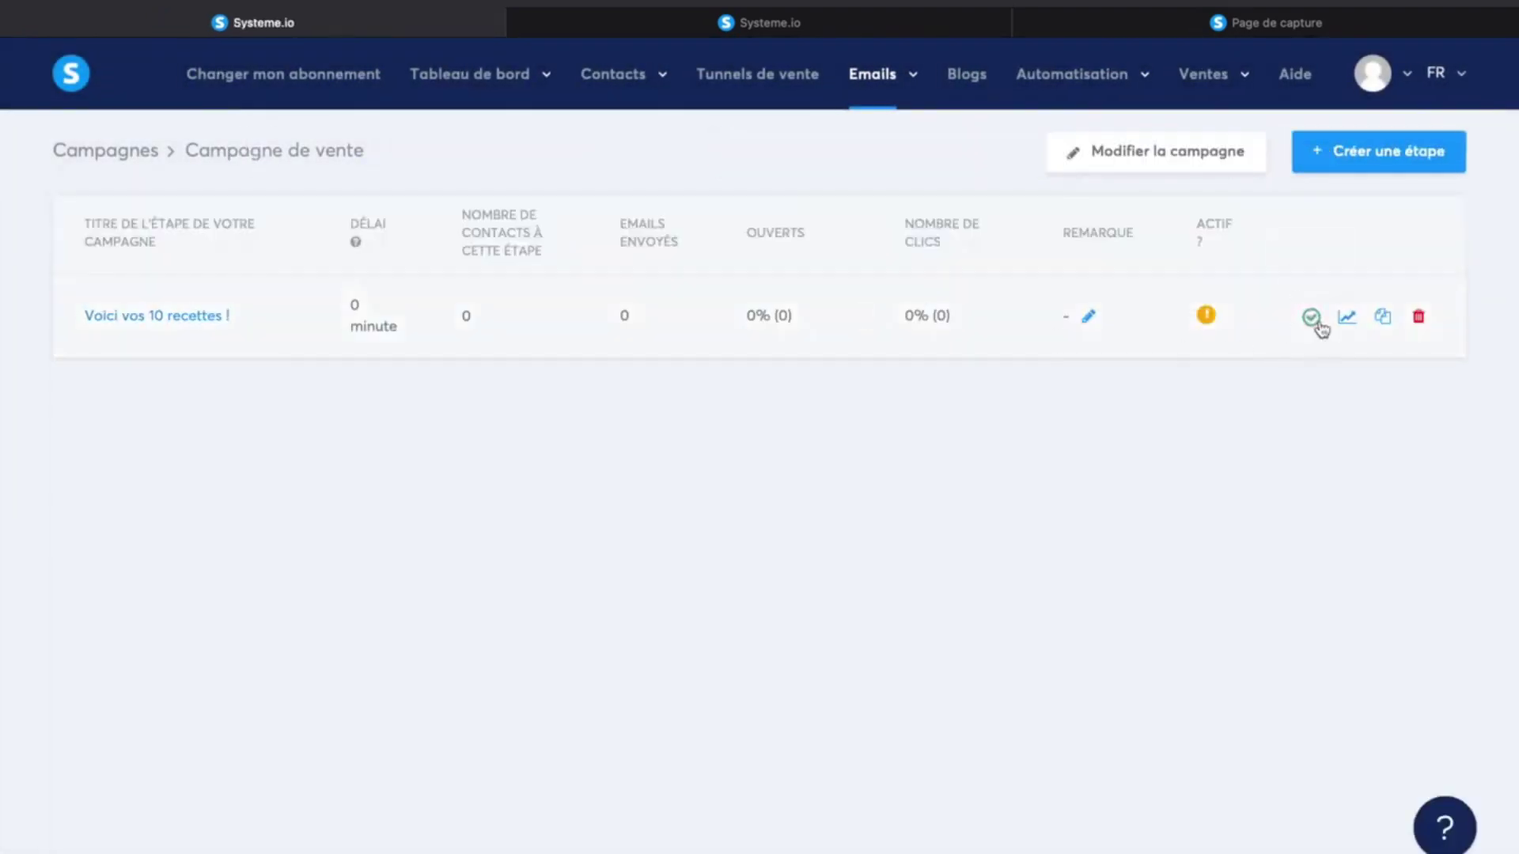
Step: Open the publishing settings of the "Voici vos 10 recettes !" email and set its delay to 0 minutes
{"action": "left_click", "coordinate": [1311, 318]}
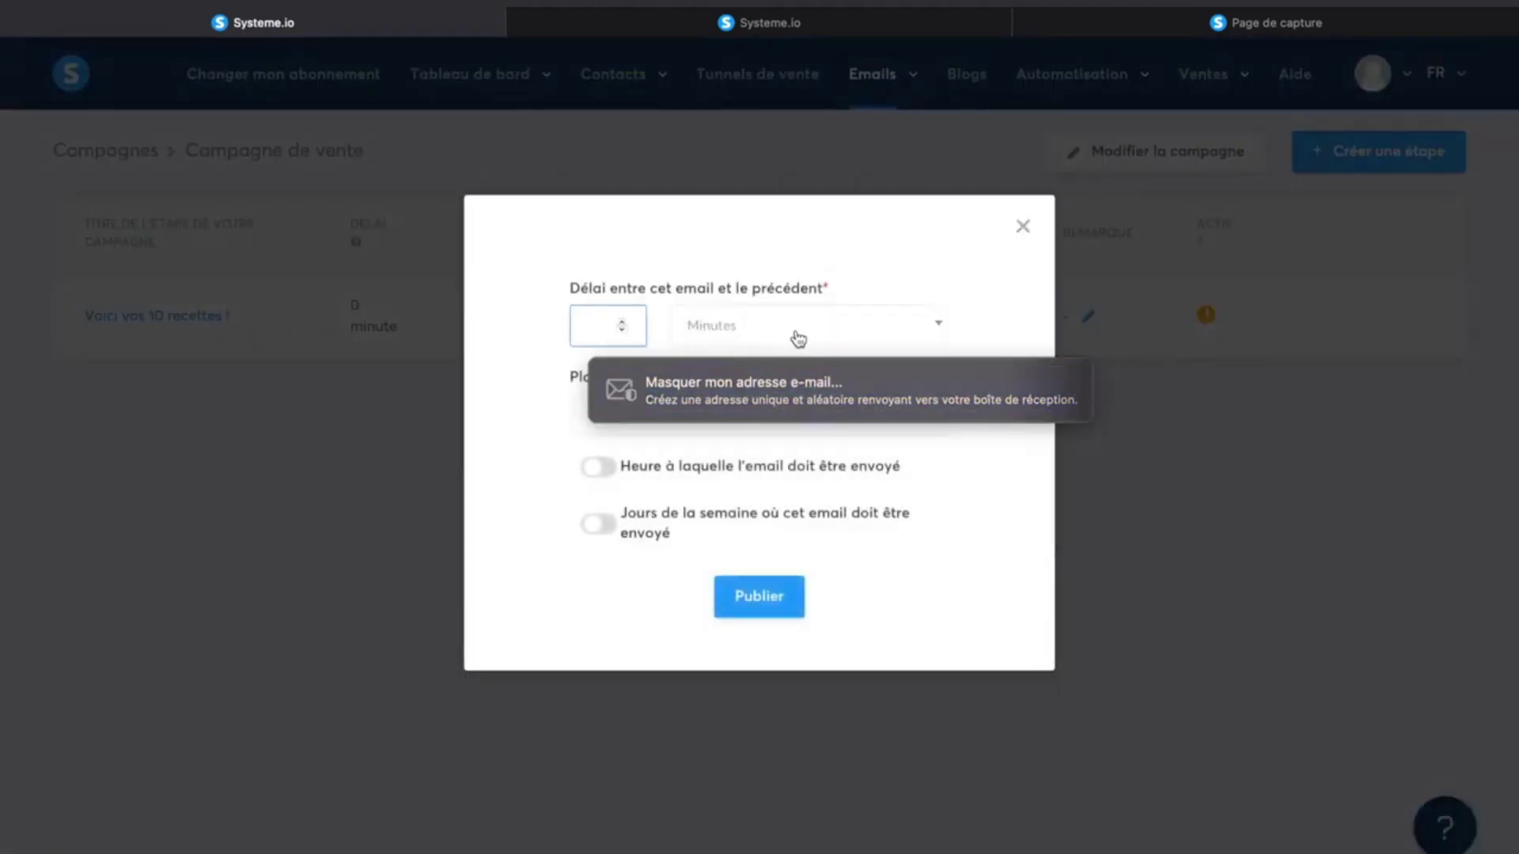
{"action": "left_click", "coordinate": [603, 341]}
{"action": "left_click", "coordinate": [705, 332]}
{"action": "left_click", "coordinate": [596, 325]}
{"action": "type", "text": "0"}
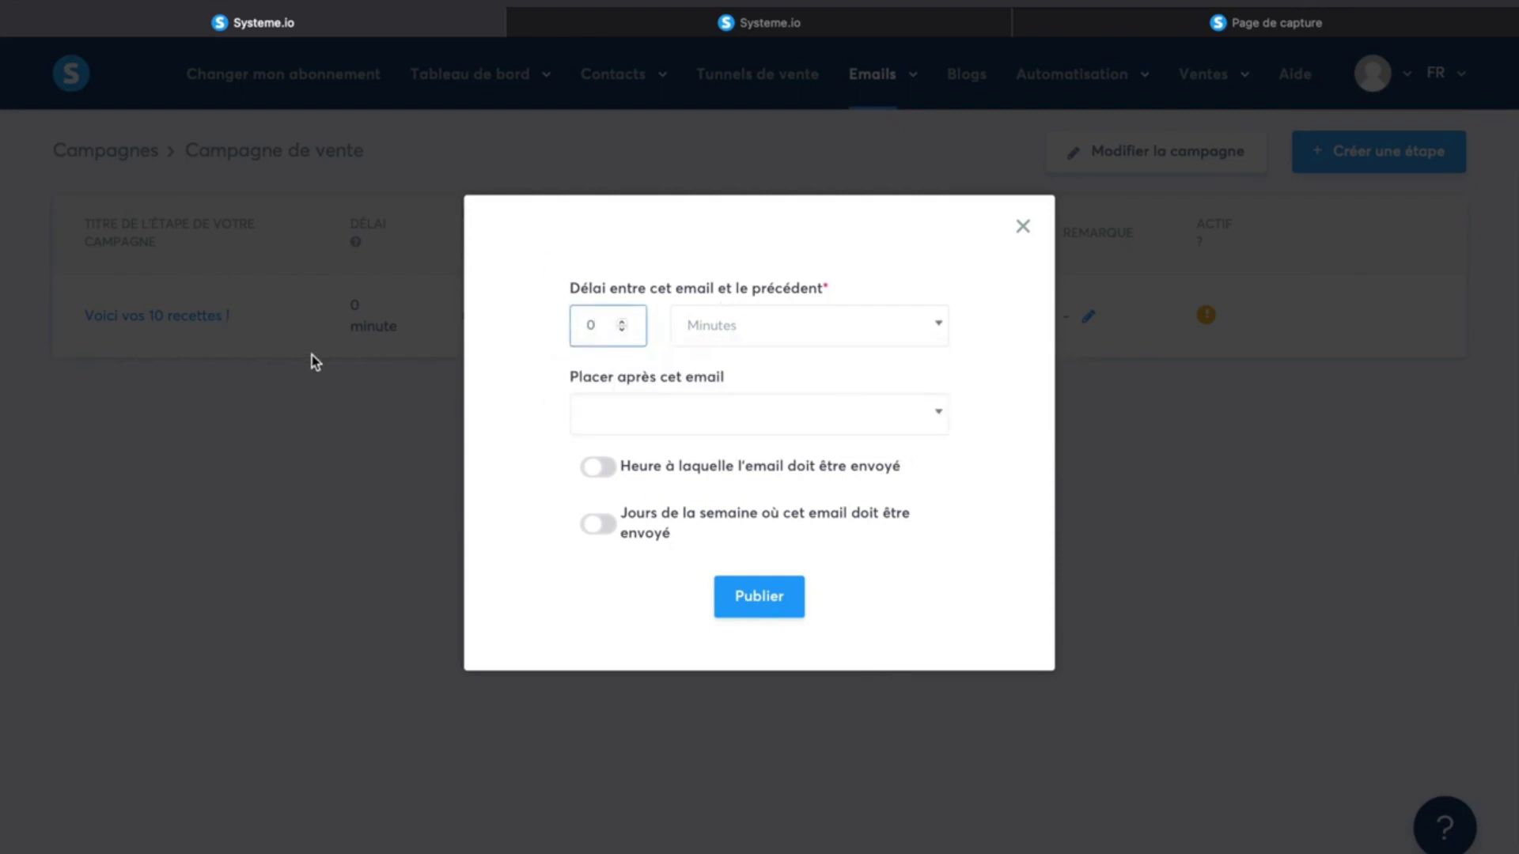
Step: Try a delay of 2, and look through the delay units and the "Placer après cet email" choices
{"action": "key", "text": "BackSpace"}
{"action": "type", "text": "2"}
{"action": "left_click", "coordinate": [722, 334]}
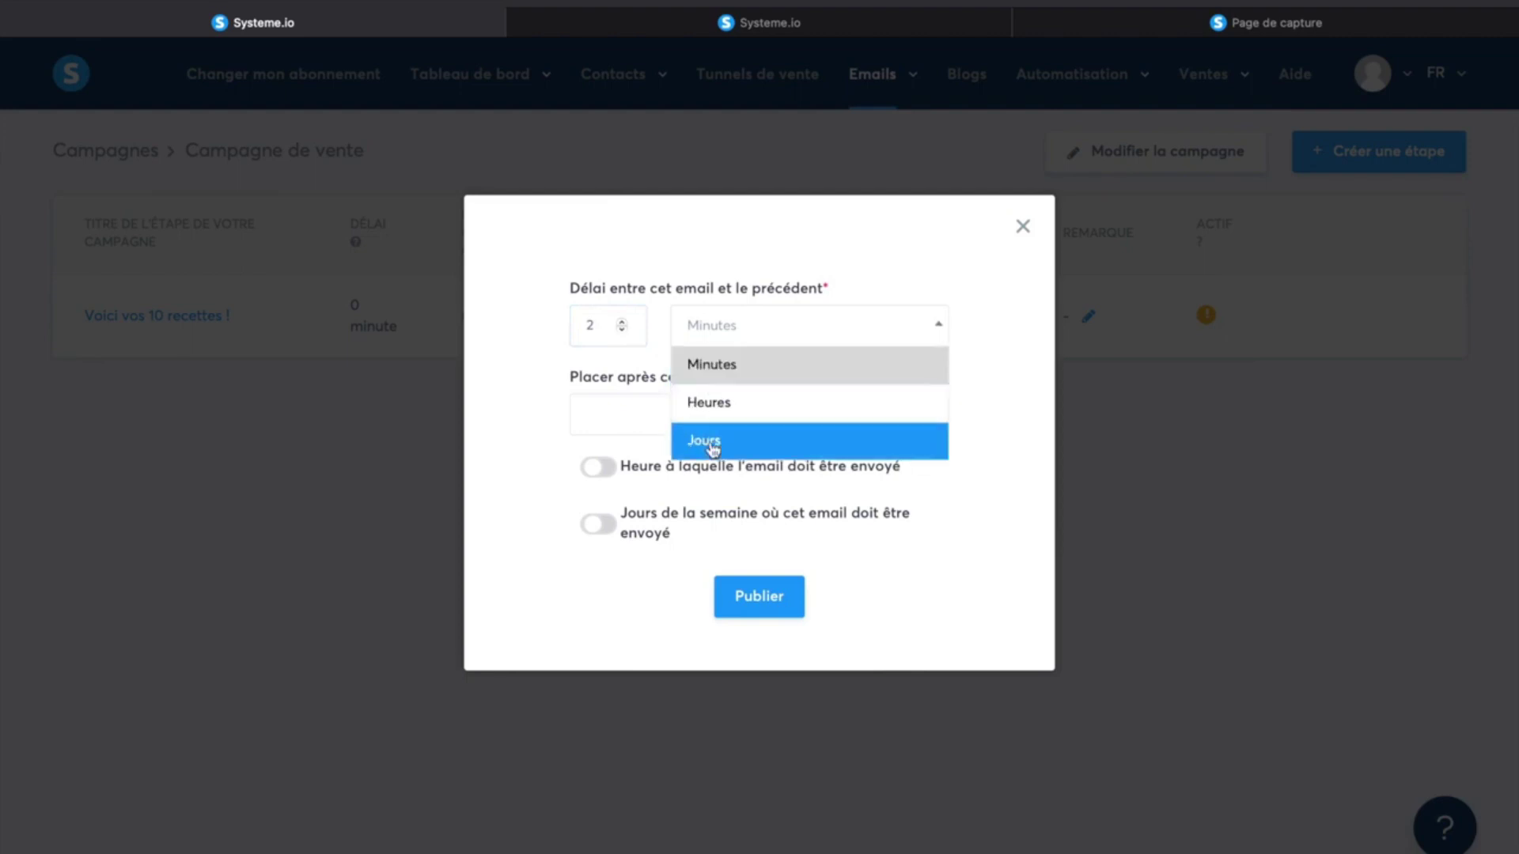
{"action": "left_click", "coordinate": [619, 340]}
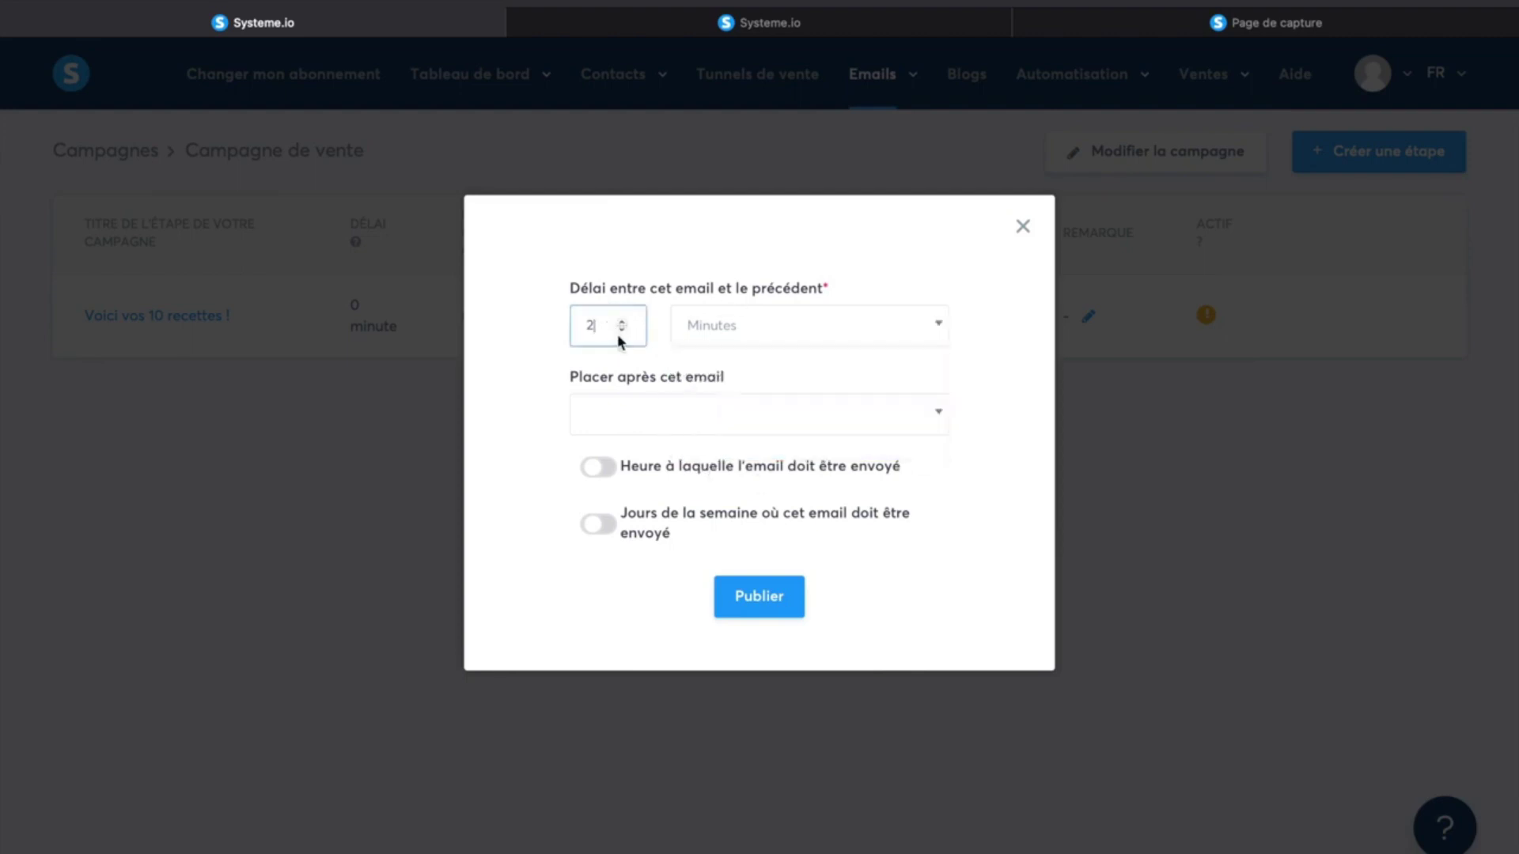
{"action": "left_click", "coordinate": [624, 410]}
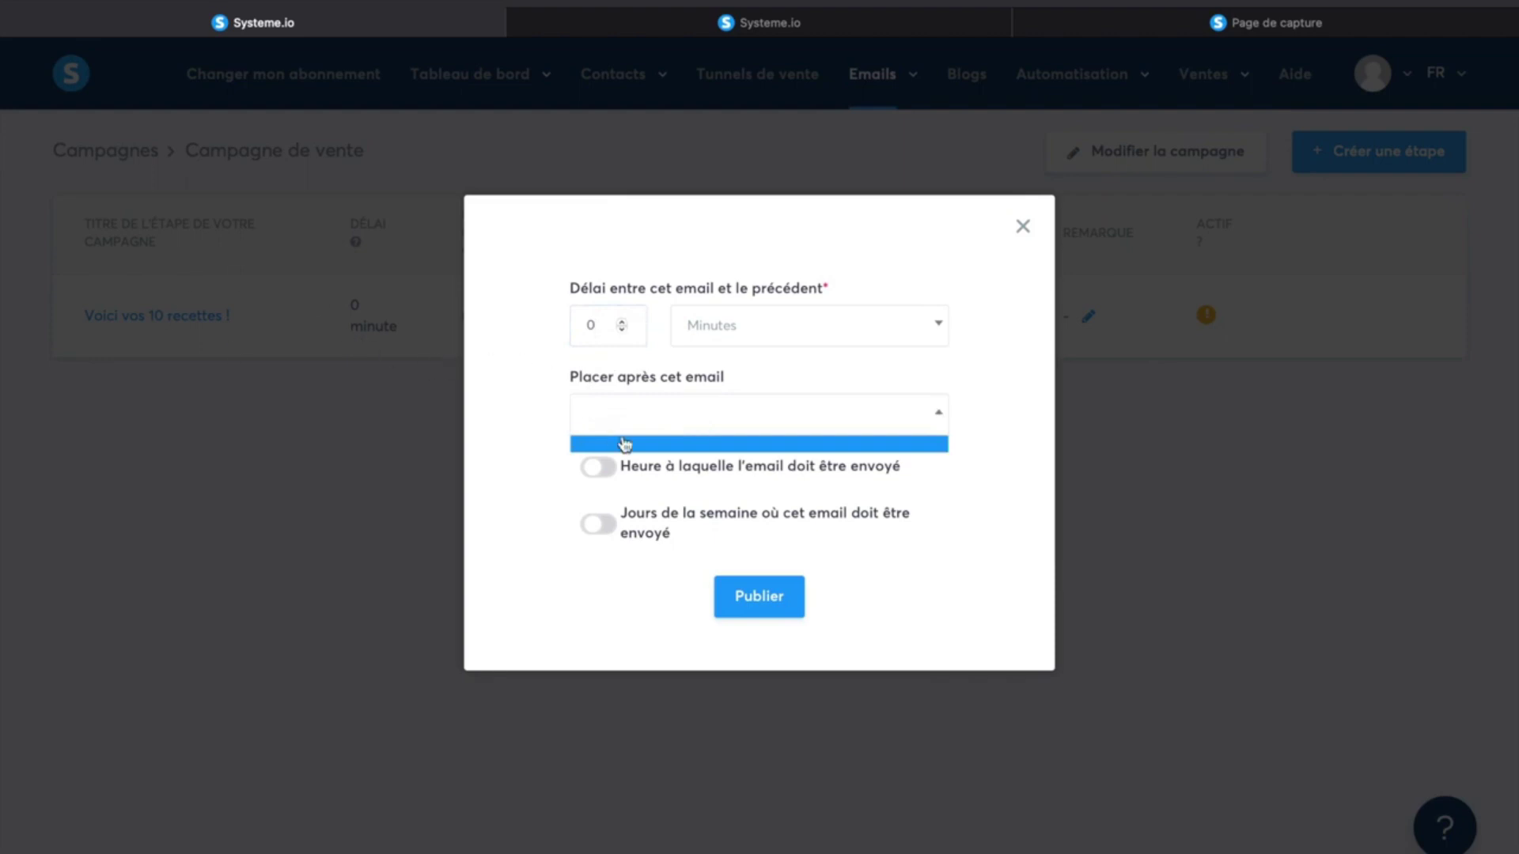
{"action": "left_click", "coordinate": [624, 443]}
Step: Try scheduling the email for 09:00 on every day except Dimanche, and withdraw the time and weekday restrictions
{"action": "left_click", "coordinate": [599, 468]}
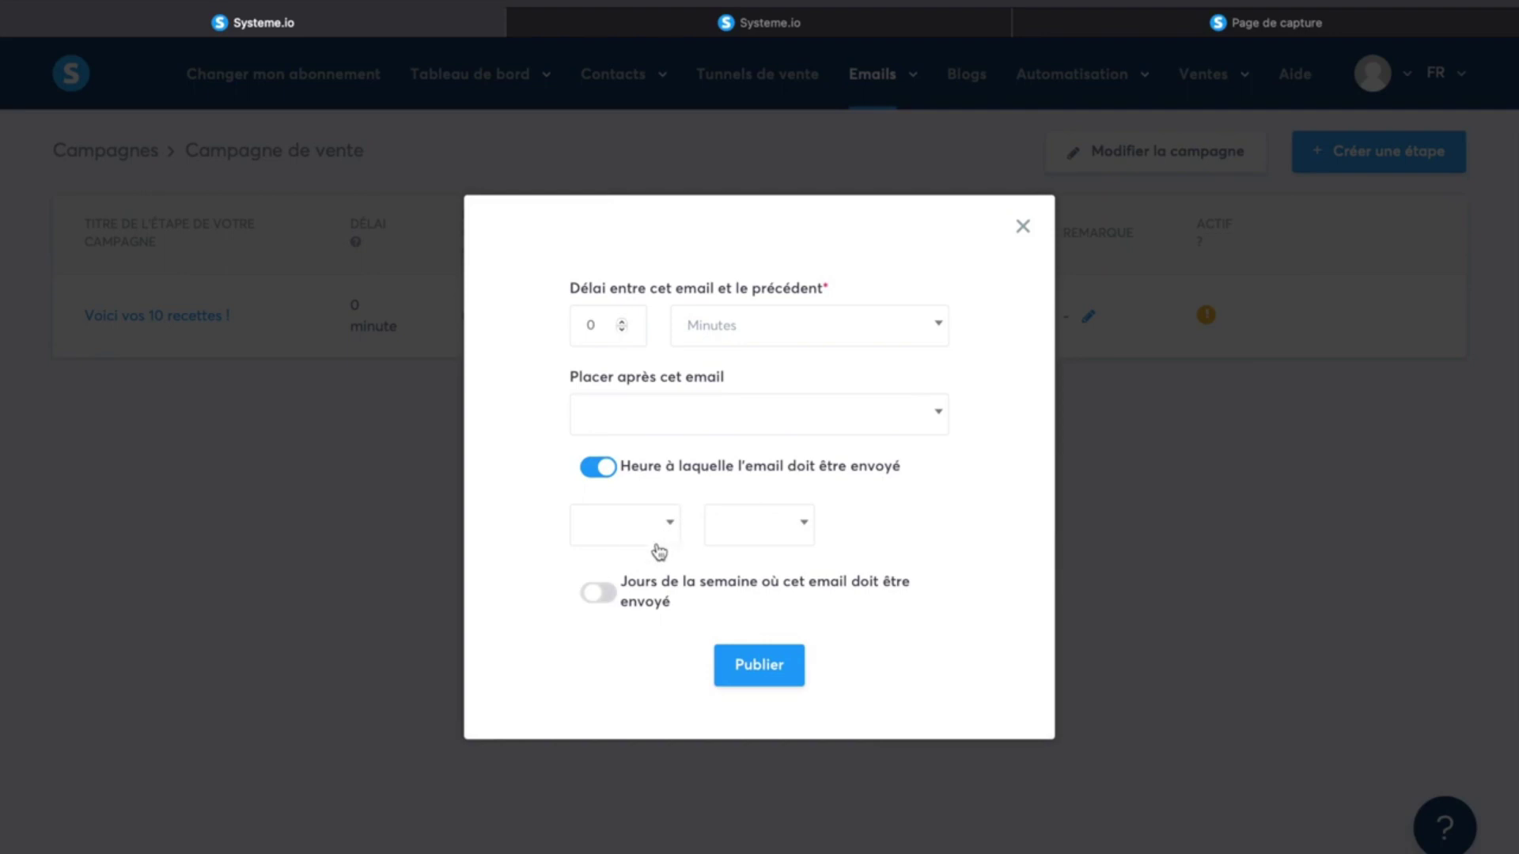
{"action": "left_click", "coordinate": [657, 545]}
{"action": "scroll", "coordinate": [630, 715], "scroll_direction": "down", "scroll_amount": 3}
{"action": "left_click", "coordinate": [628, 736]}
{"action": "left_click", "coordinate": [772, 525]}
{"action": "left_click", "coordinate": [753, 631]}
{"action": "left_click", "coordinate": [602, 592]}
{"action": "scroll", "coordinate": [633, 696], "scroll_direction": "down", "scroll_amount": 2}
{"action": "left_click", "coordinate": [603, 723]}
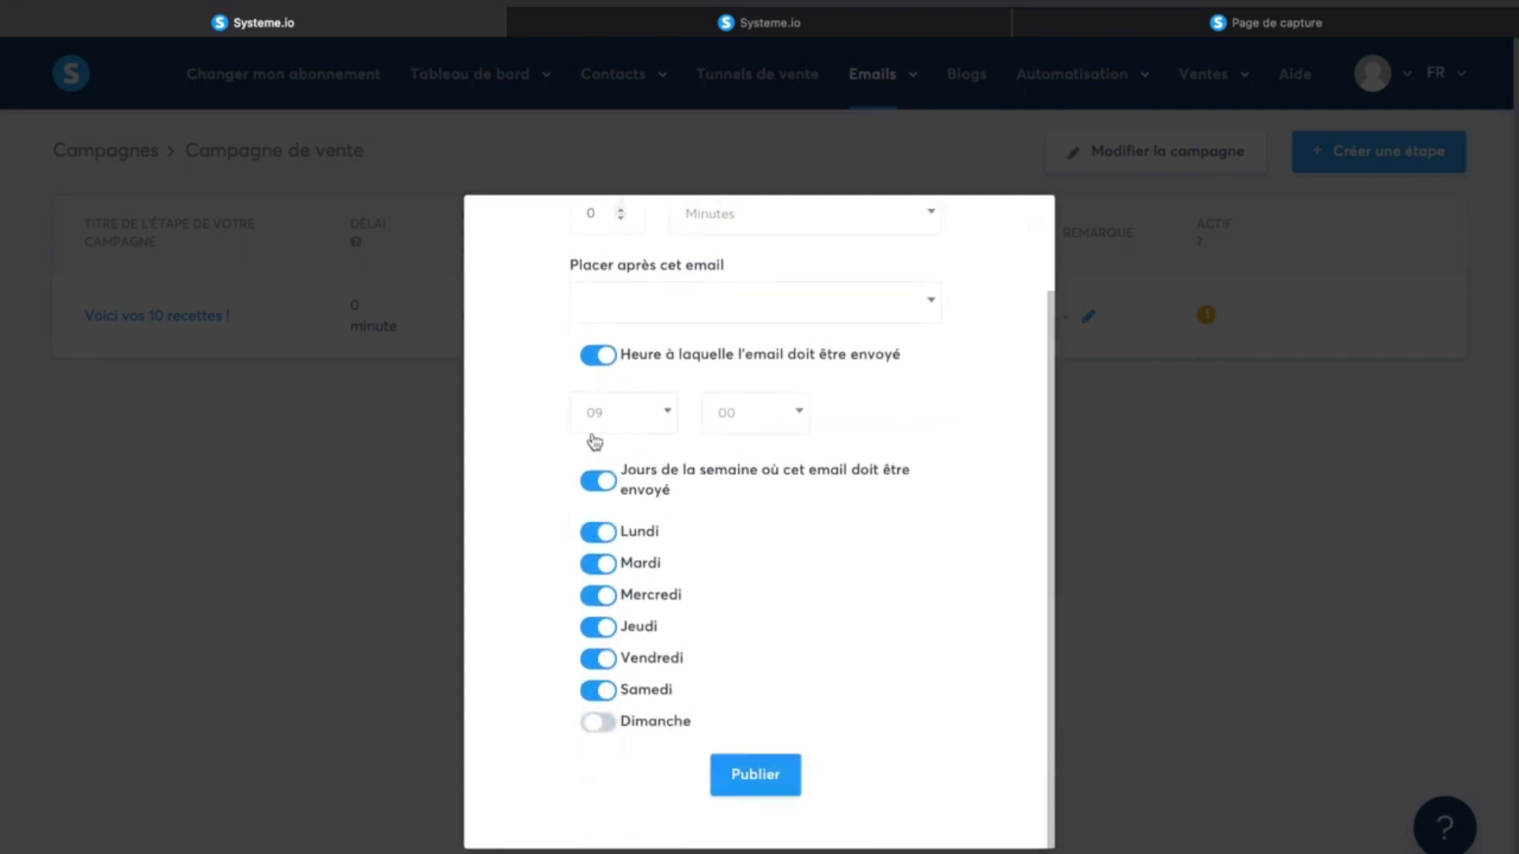
{"action": "left_click", "coordinate": [603, 481]}
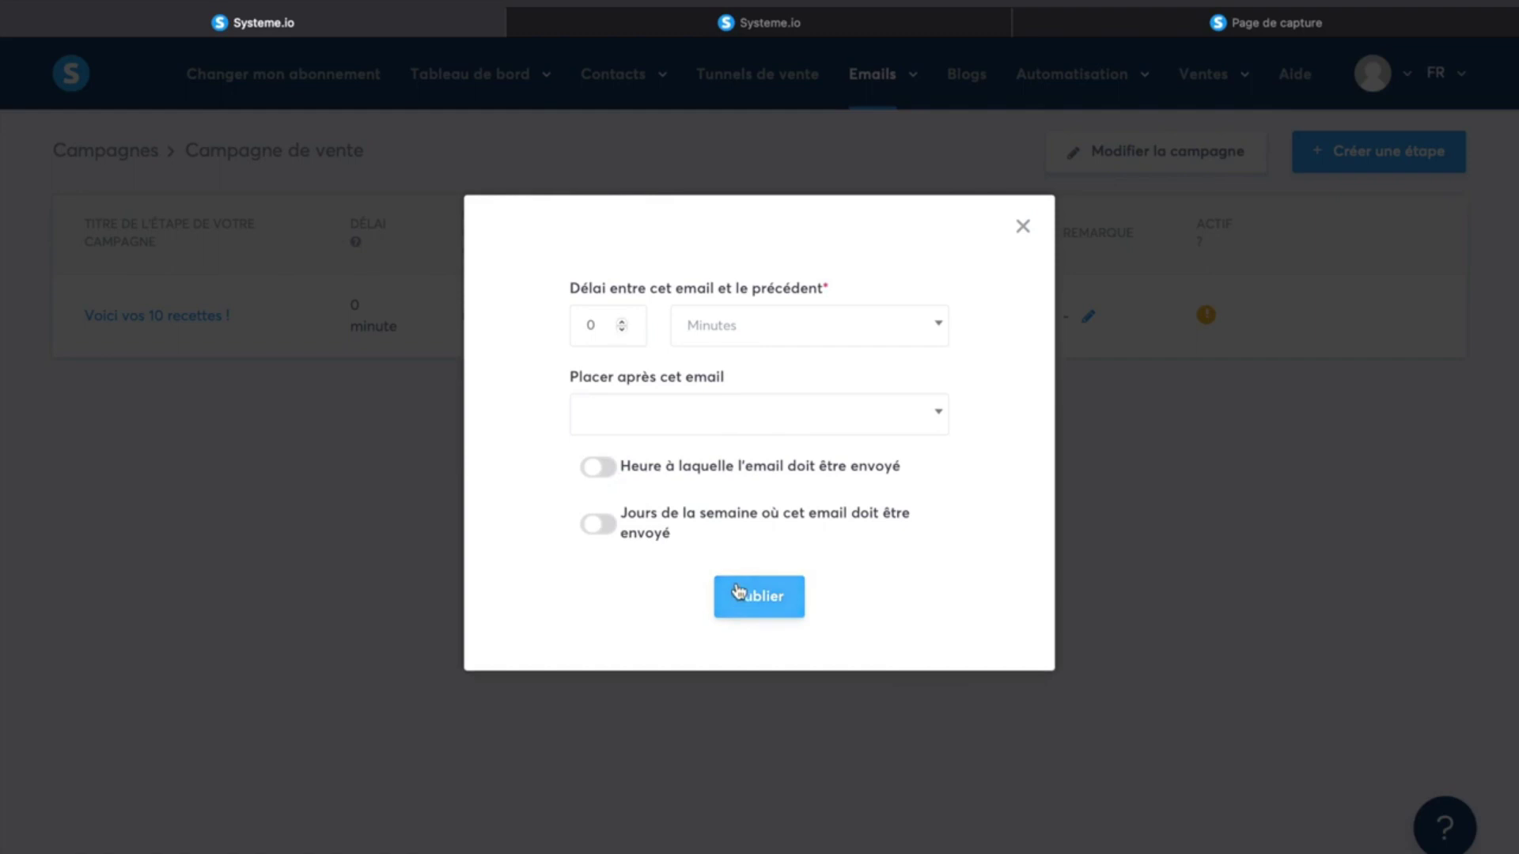
Step: Publish the "Voici vos 10 recettes !" email in the sales campaign
{"action": "left_click", "coordinate": [739, 597]}
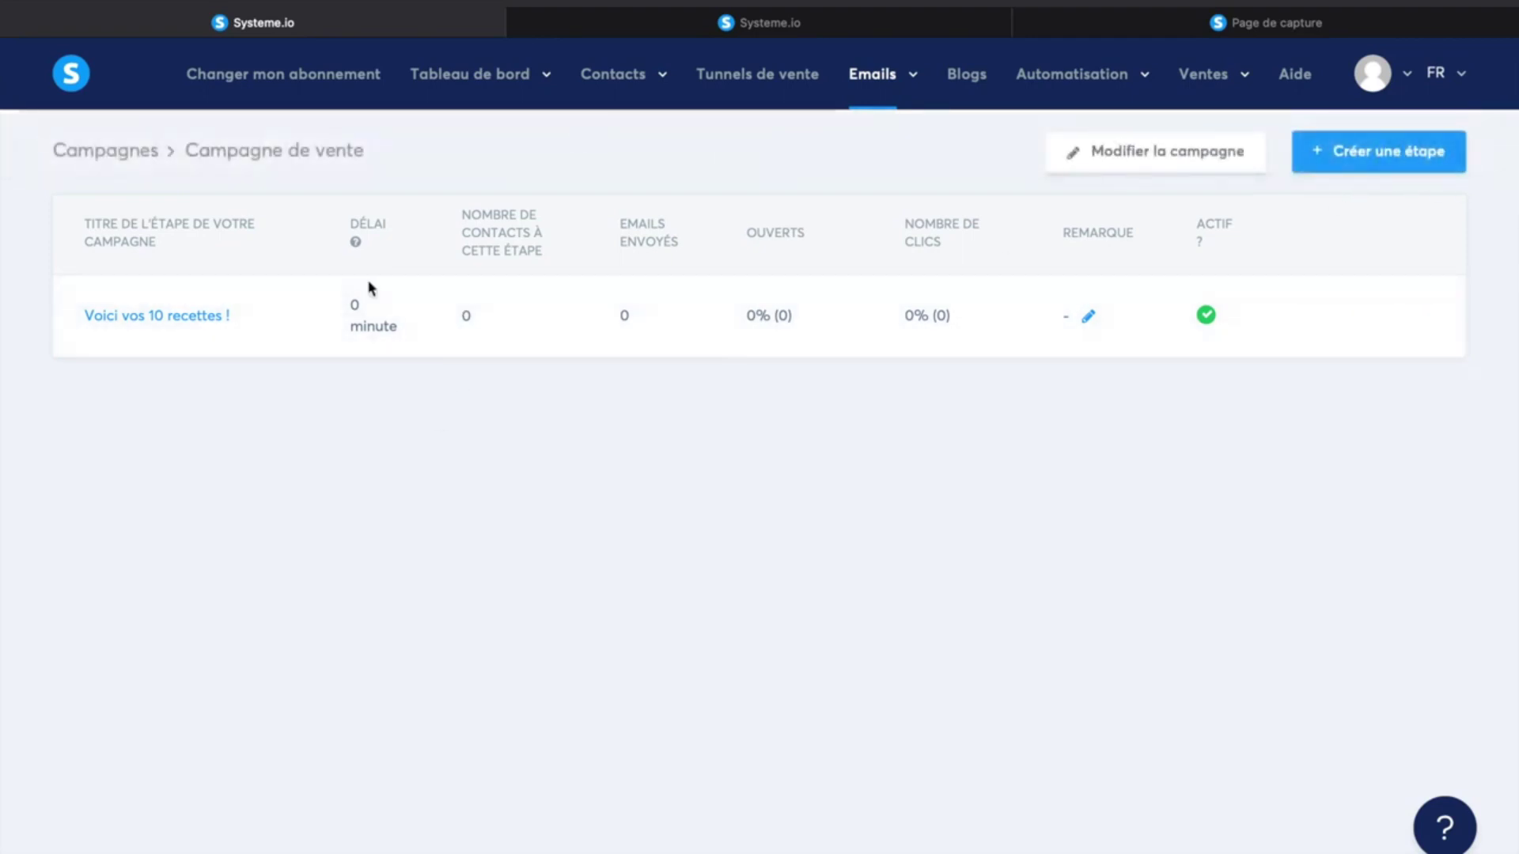
{"action": "left_click_drag", "start_coordinate": [179, 163], "coordinate": [367, 150]}
{"action": "left_click", "coordinate": [399, 159]}
{"action": "mouse_move", "coordinate": [625, 99]}
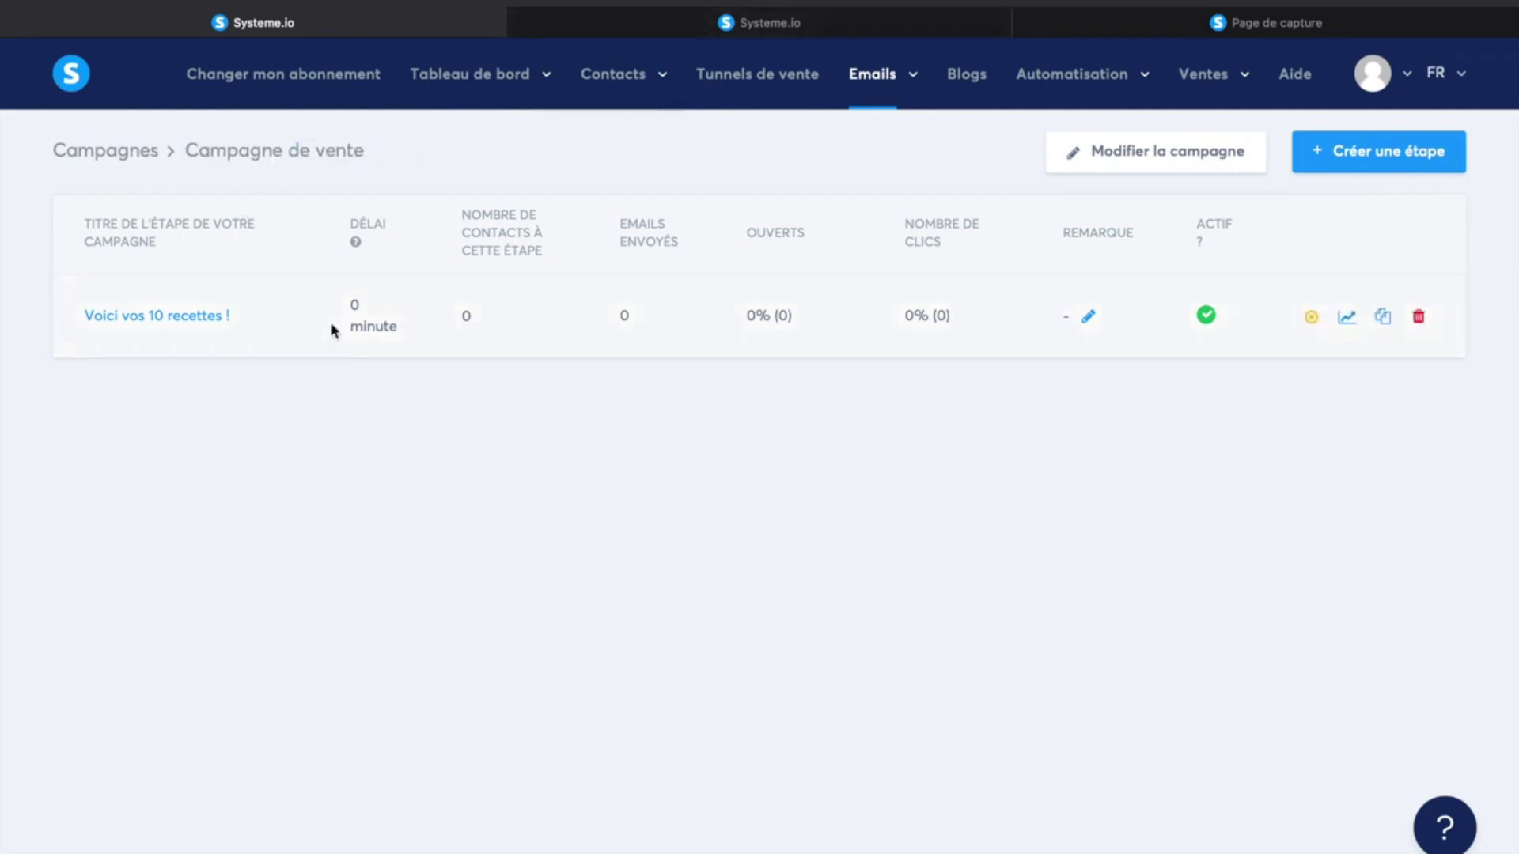
Step: Return to the capture funnel and delete its payment page "h"
{"action": "left_click", "coordinate": [678, 19]}
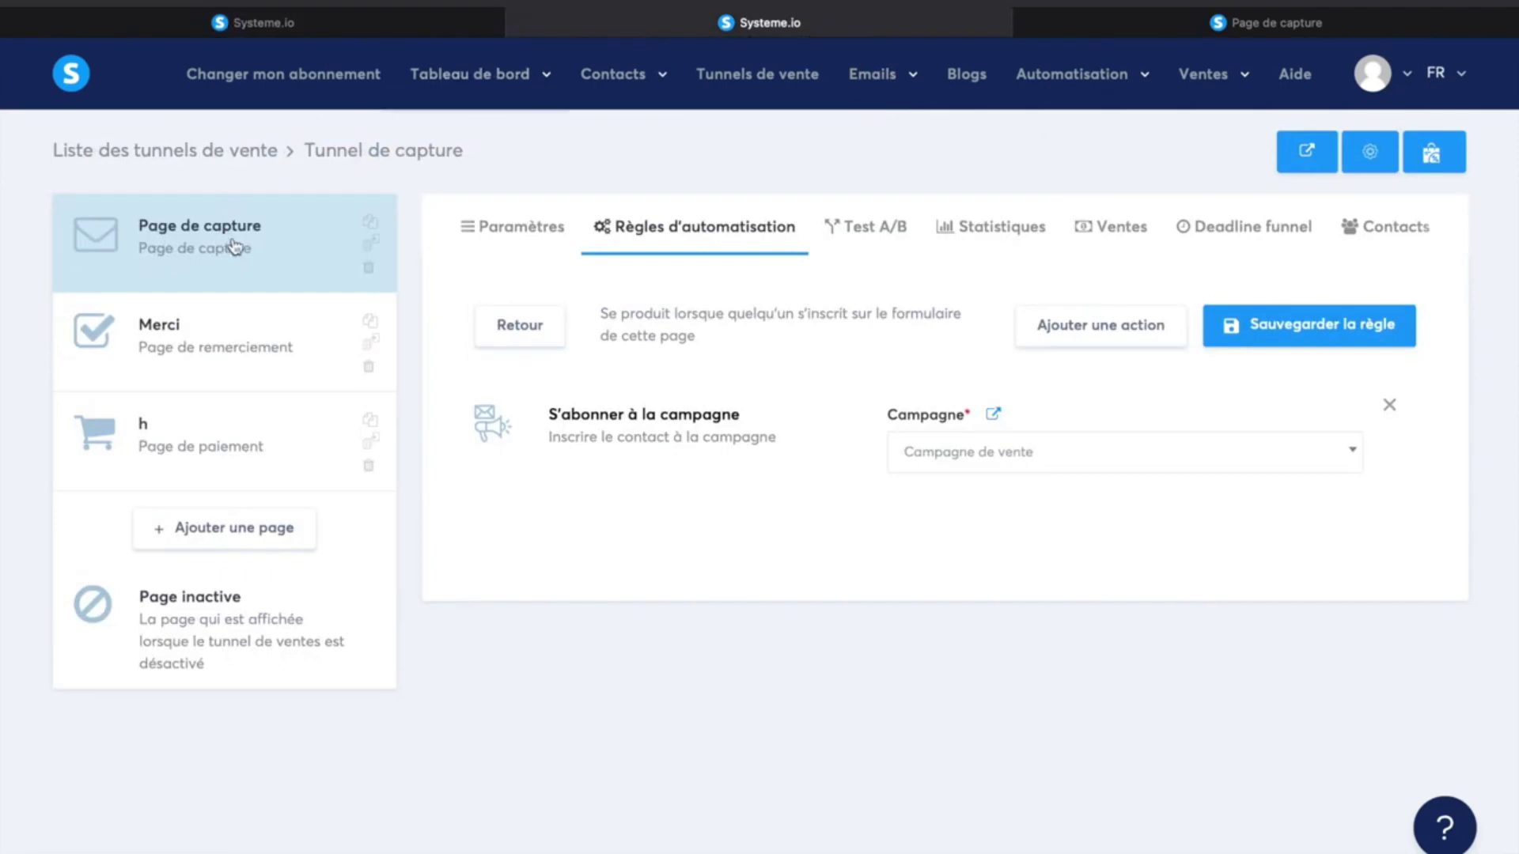
{"action": "left_click", "coordinate": [491, 227]}
{"action": "left_click", "coordinate": [368, 466]}
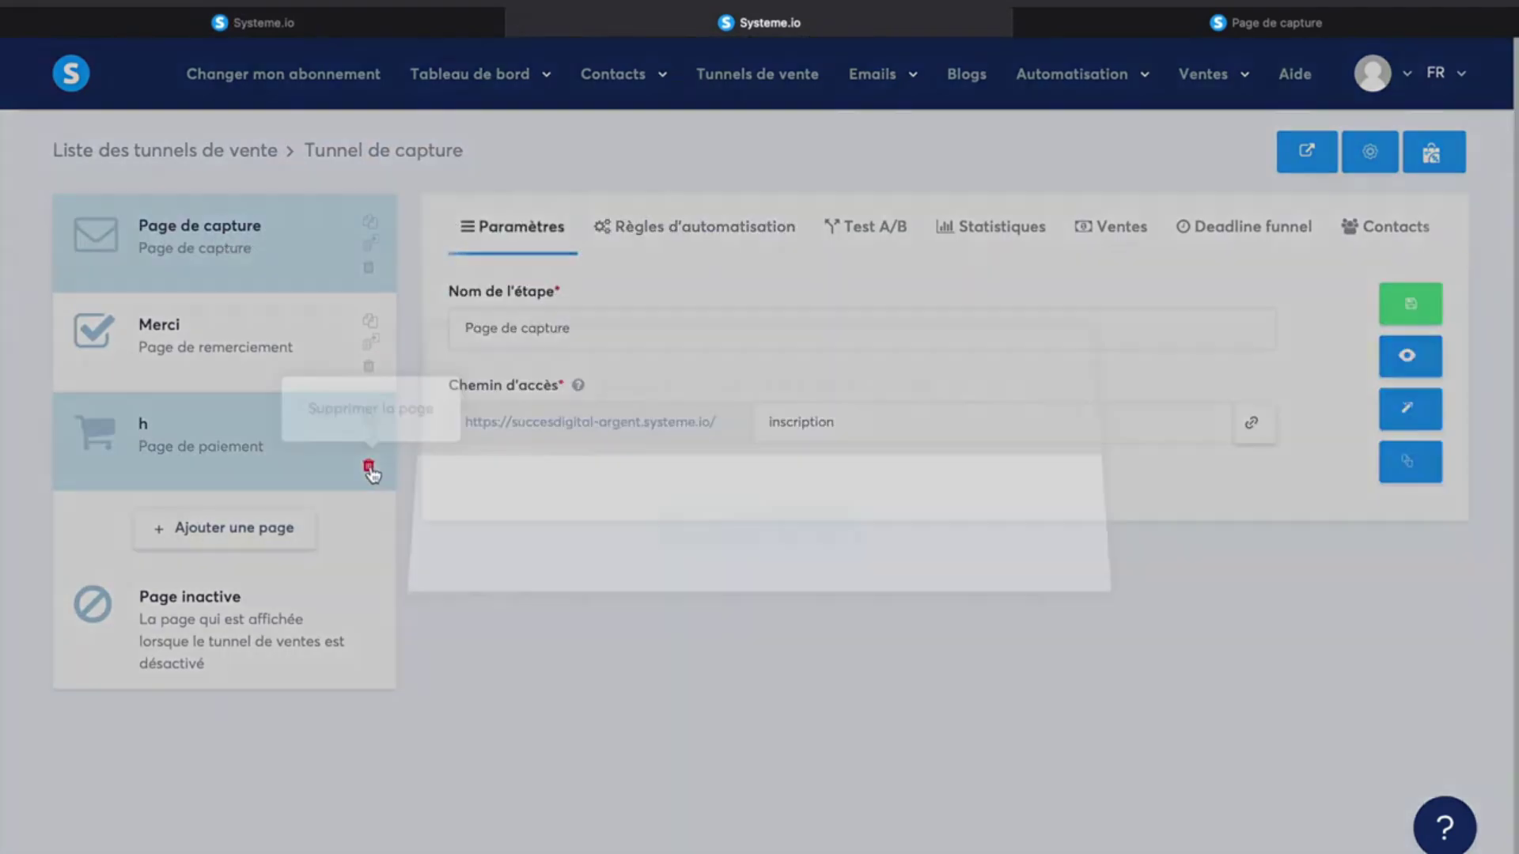
{"action": "left_click", "coordinate": [685, 539]}
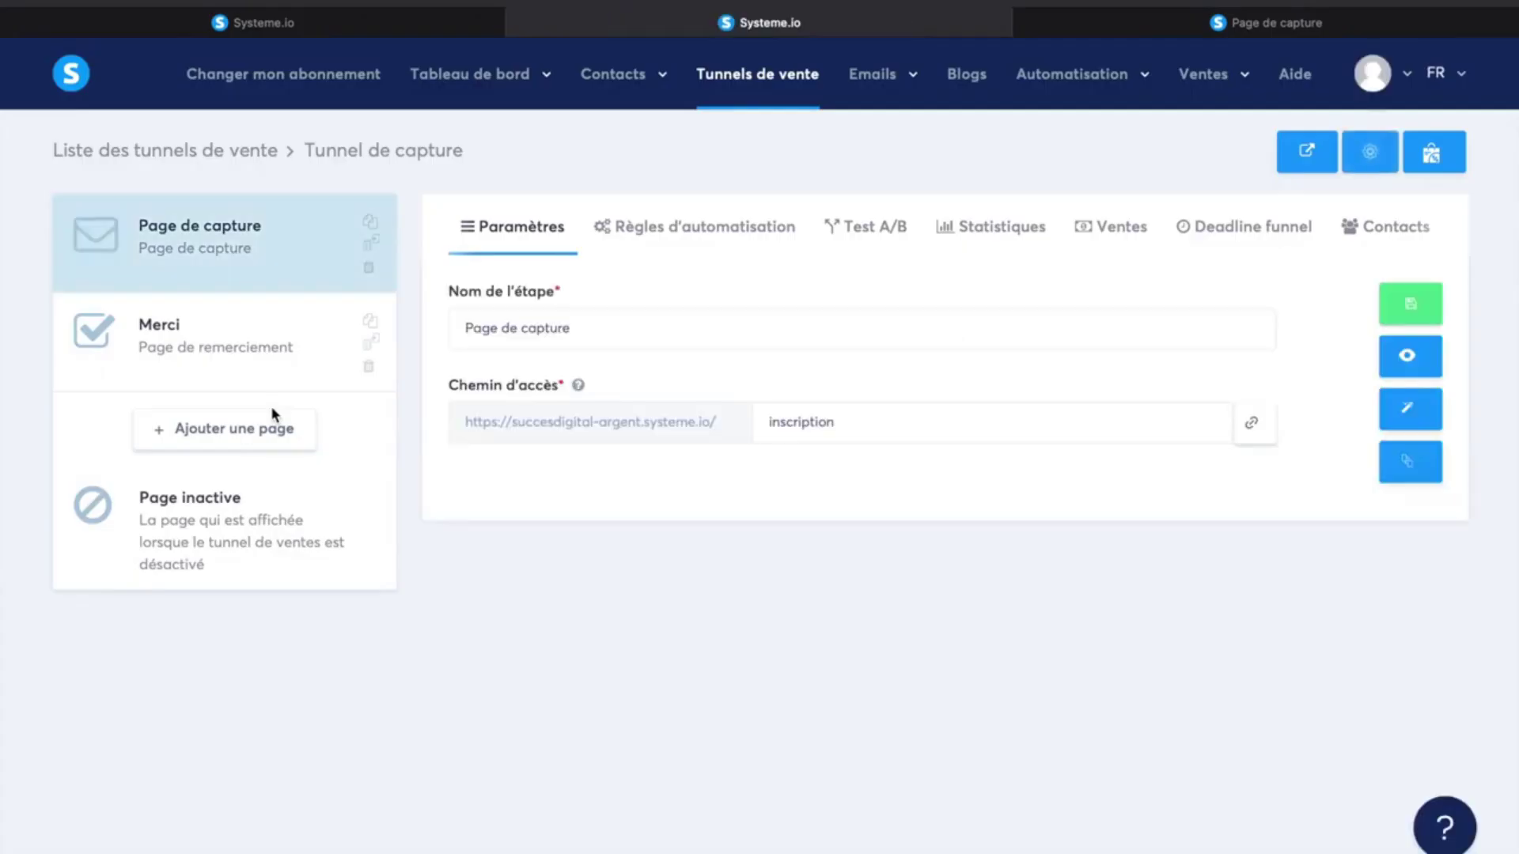
Step: Delete the existing opt-in automation rule from Page de capture
{"action": "left_click", "coordinate": [294, 247]}
{"action": "left_click", "coordinate": [694, 247]}
{"action": "left_click", "coordinate": [749, 393]}
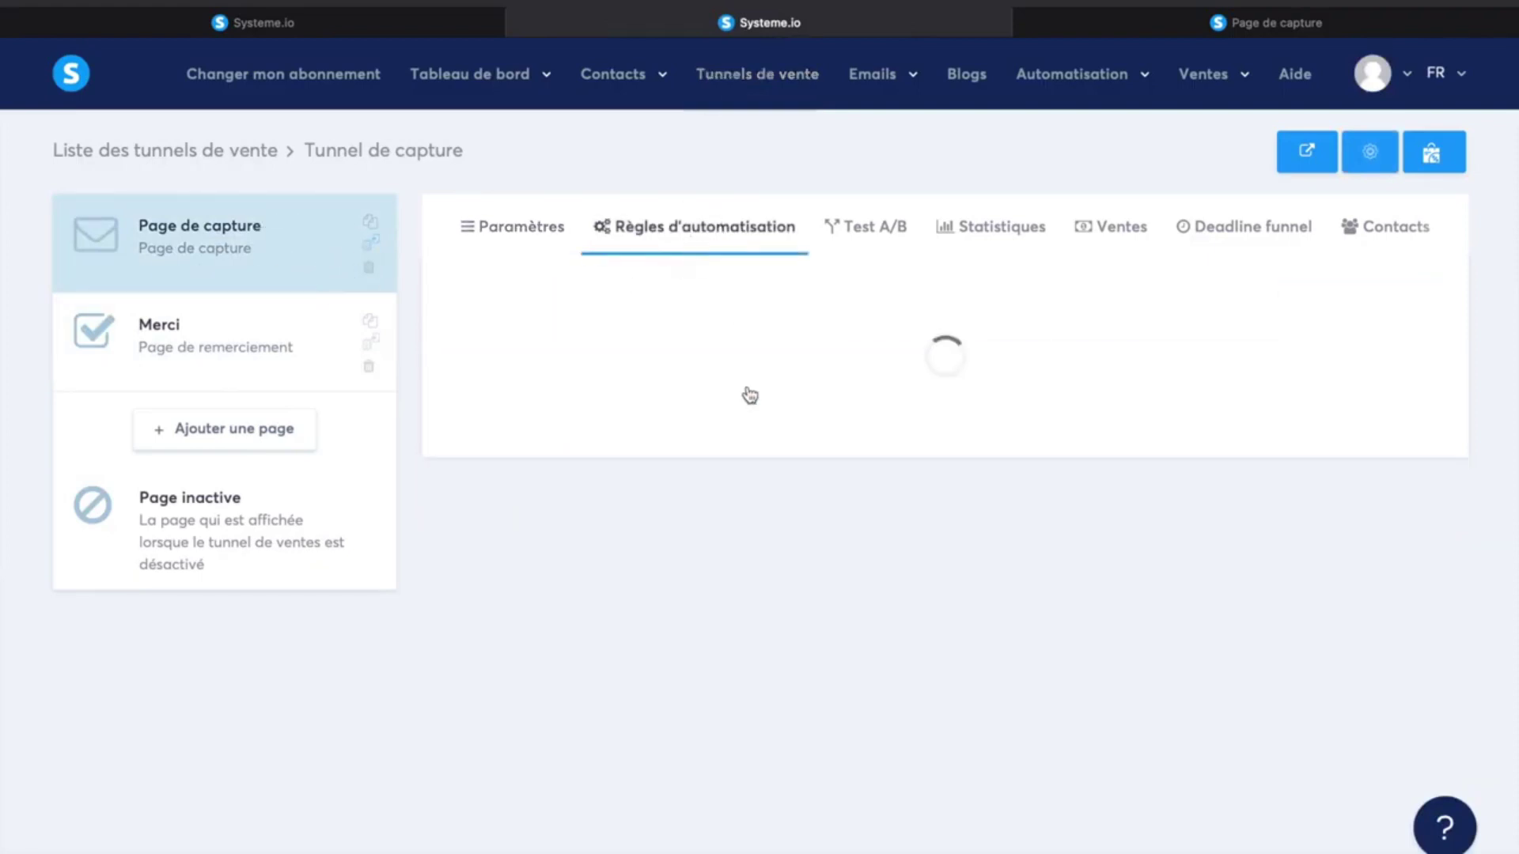
{"action": "left_click", "coordinate": [545, 241]}
{"action": "left_click", "coordinate": [791, 234]}
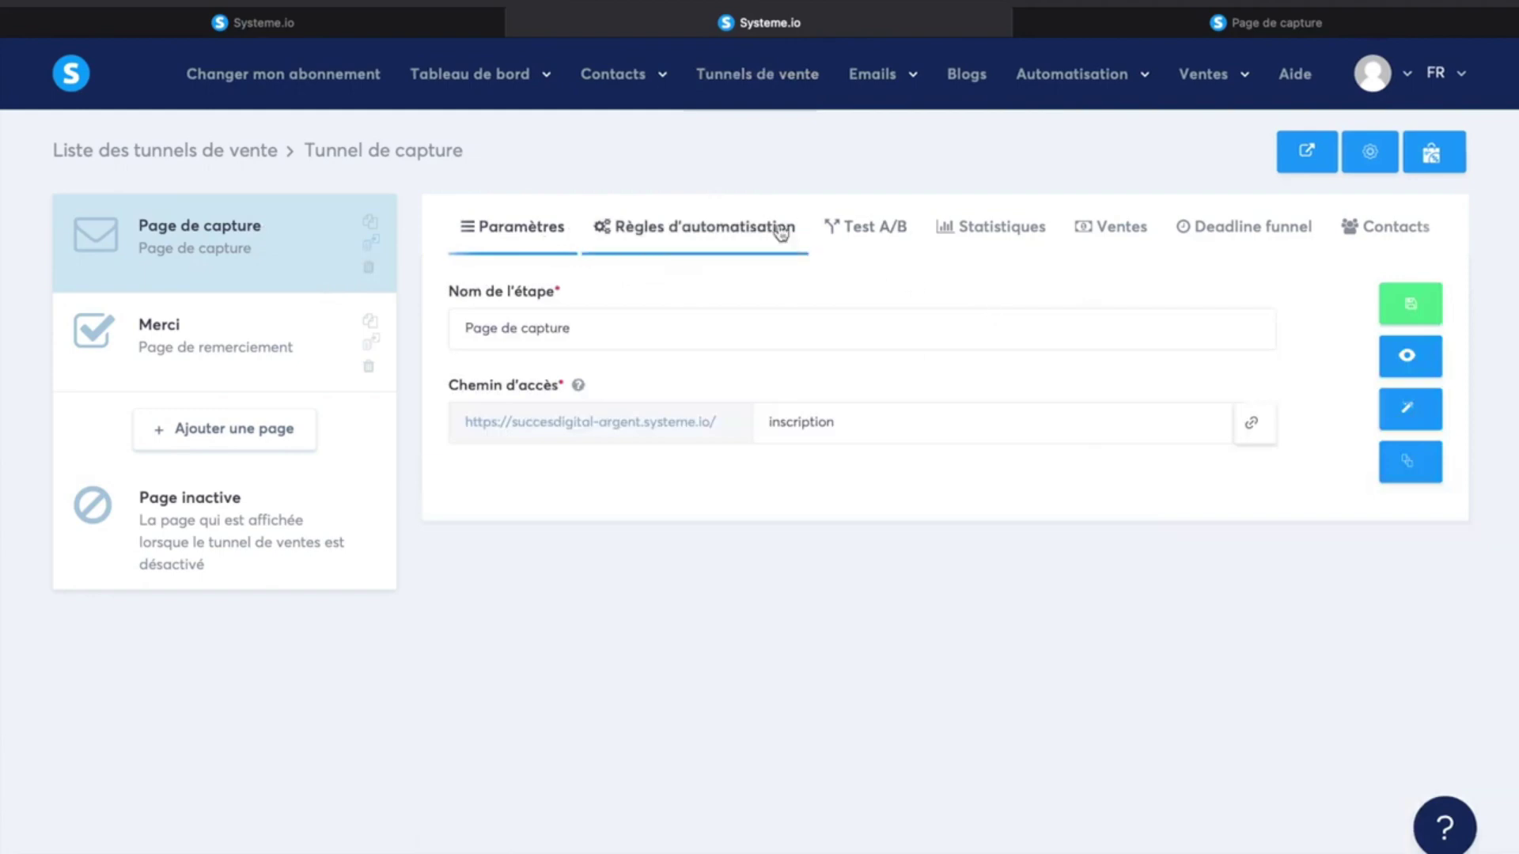
{"action": "left_click", "coordinate": [1398, 387]}
{"action": "left_click", "coordinate": [724, 532]}
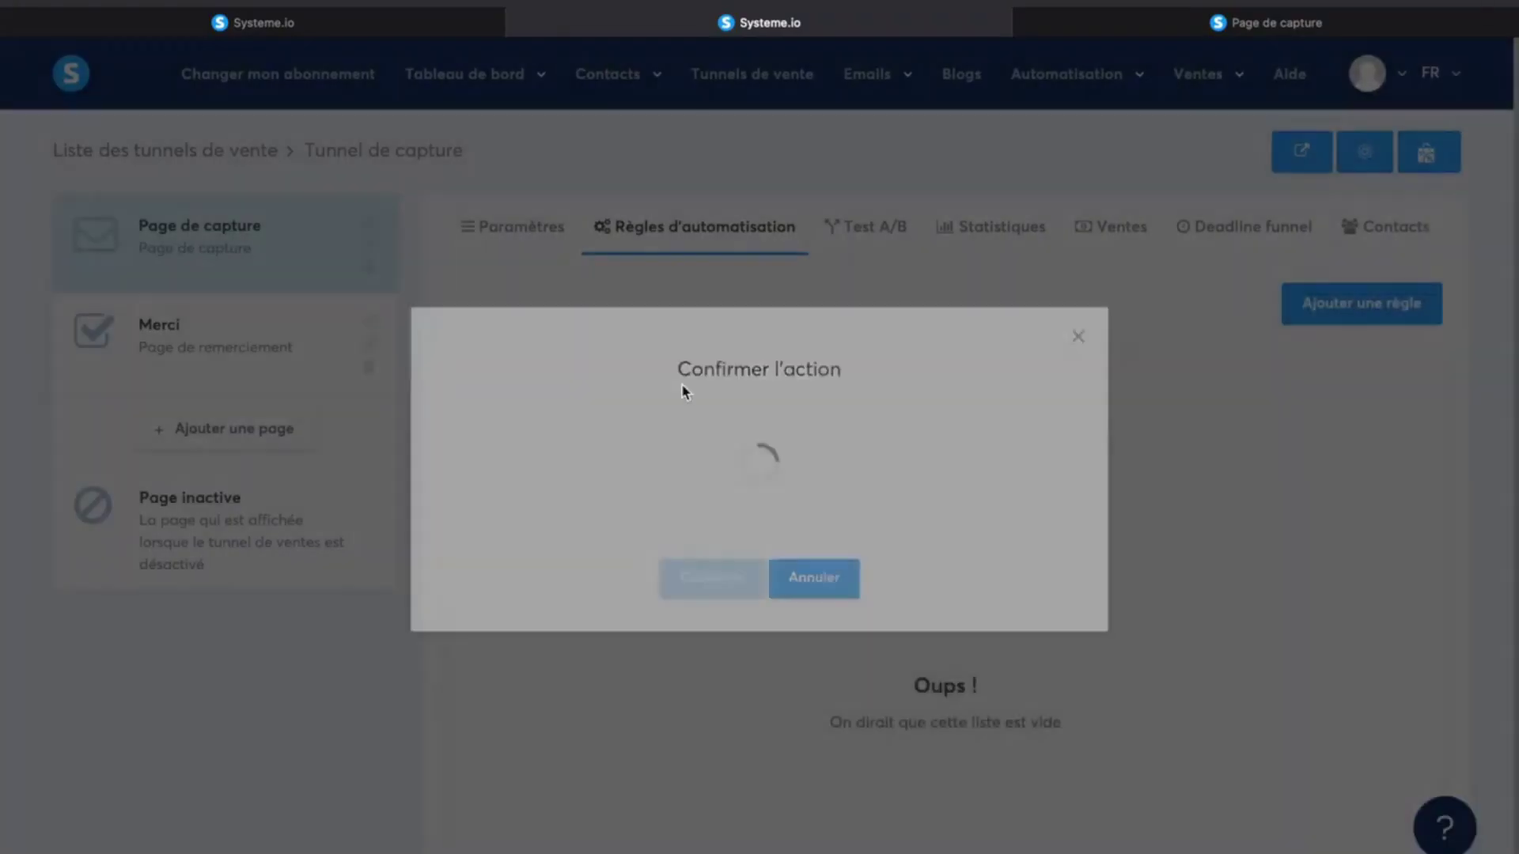
Step: Add an automation rule to Page de capture with the trigger "Inscription sur la page (optin)"
{"action": "left_click", "coordinate": [563, 232]}
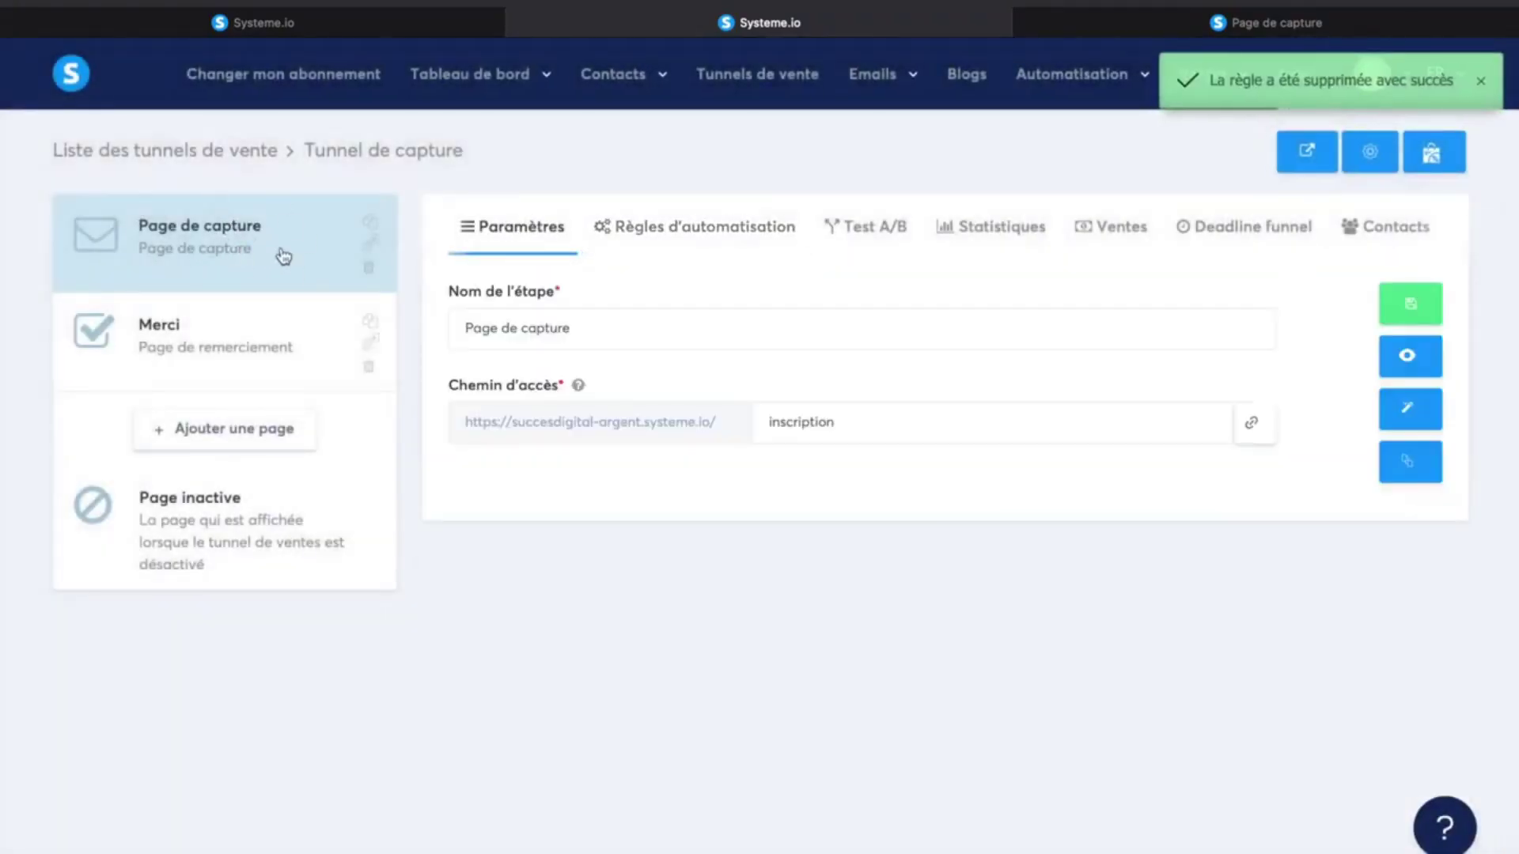
{"action": "left_click", "coordinate": [652, 241]}
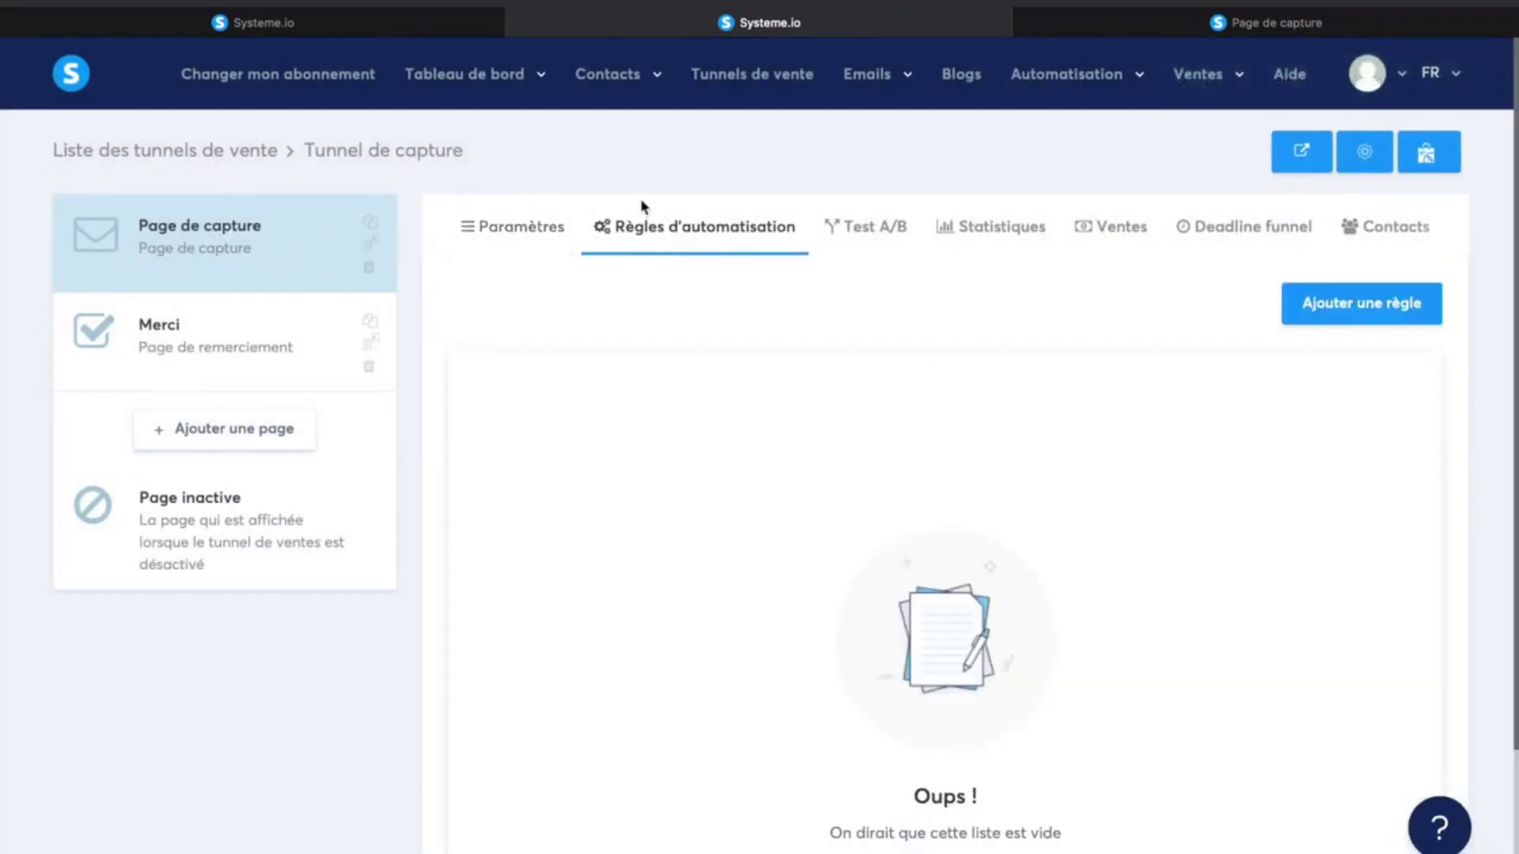
{"action": "left_click", "coordinate": [1358, 304]}
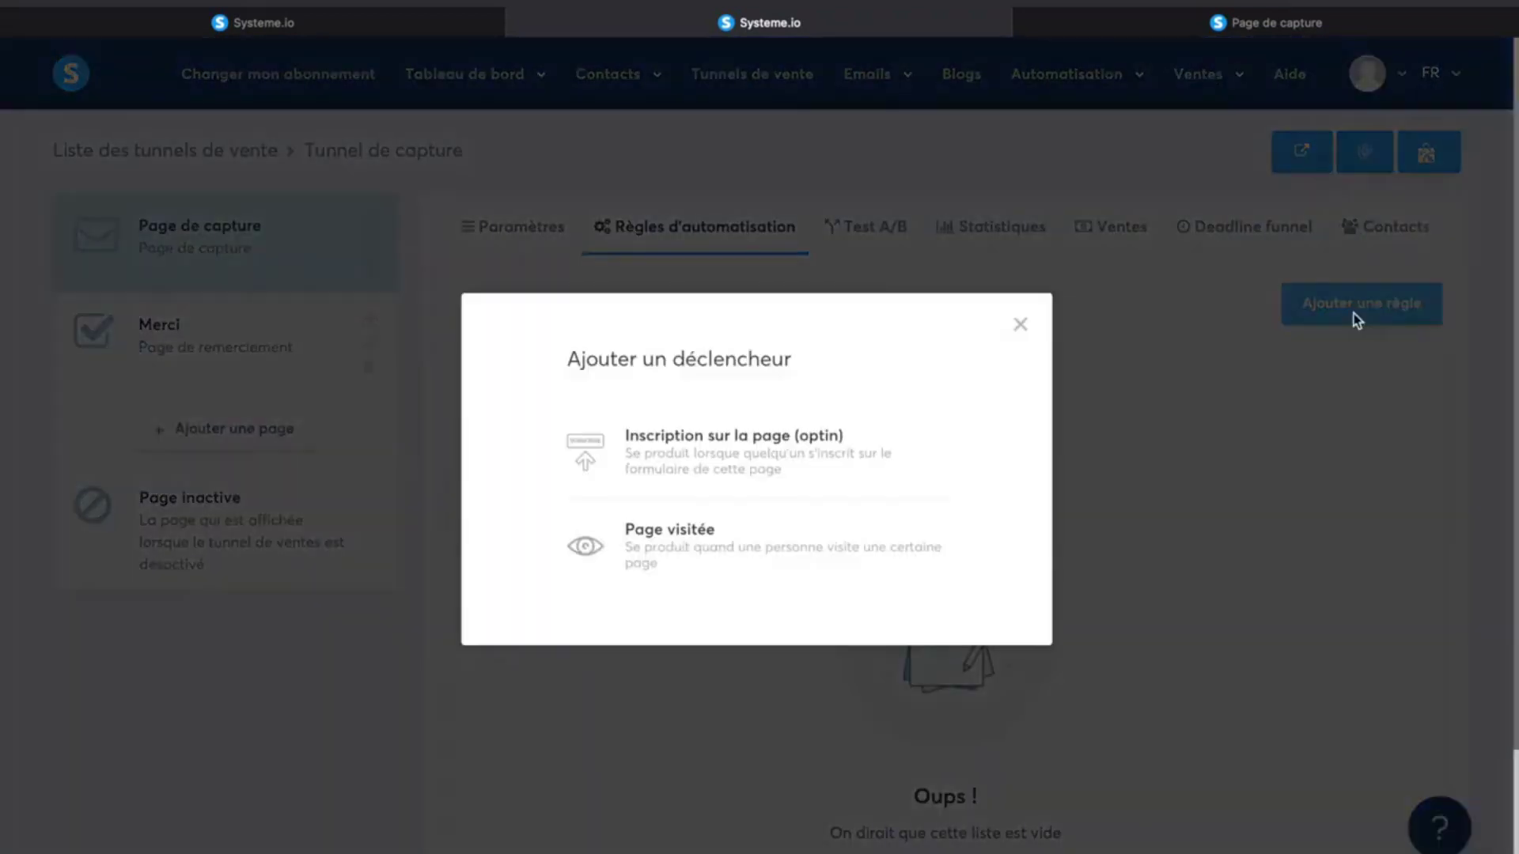
{"action": "left_click_drag", "start_coordinate": [586, 353], "coordinate": [930, 353]}
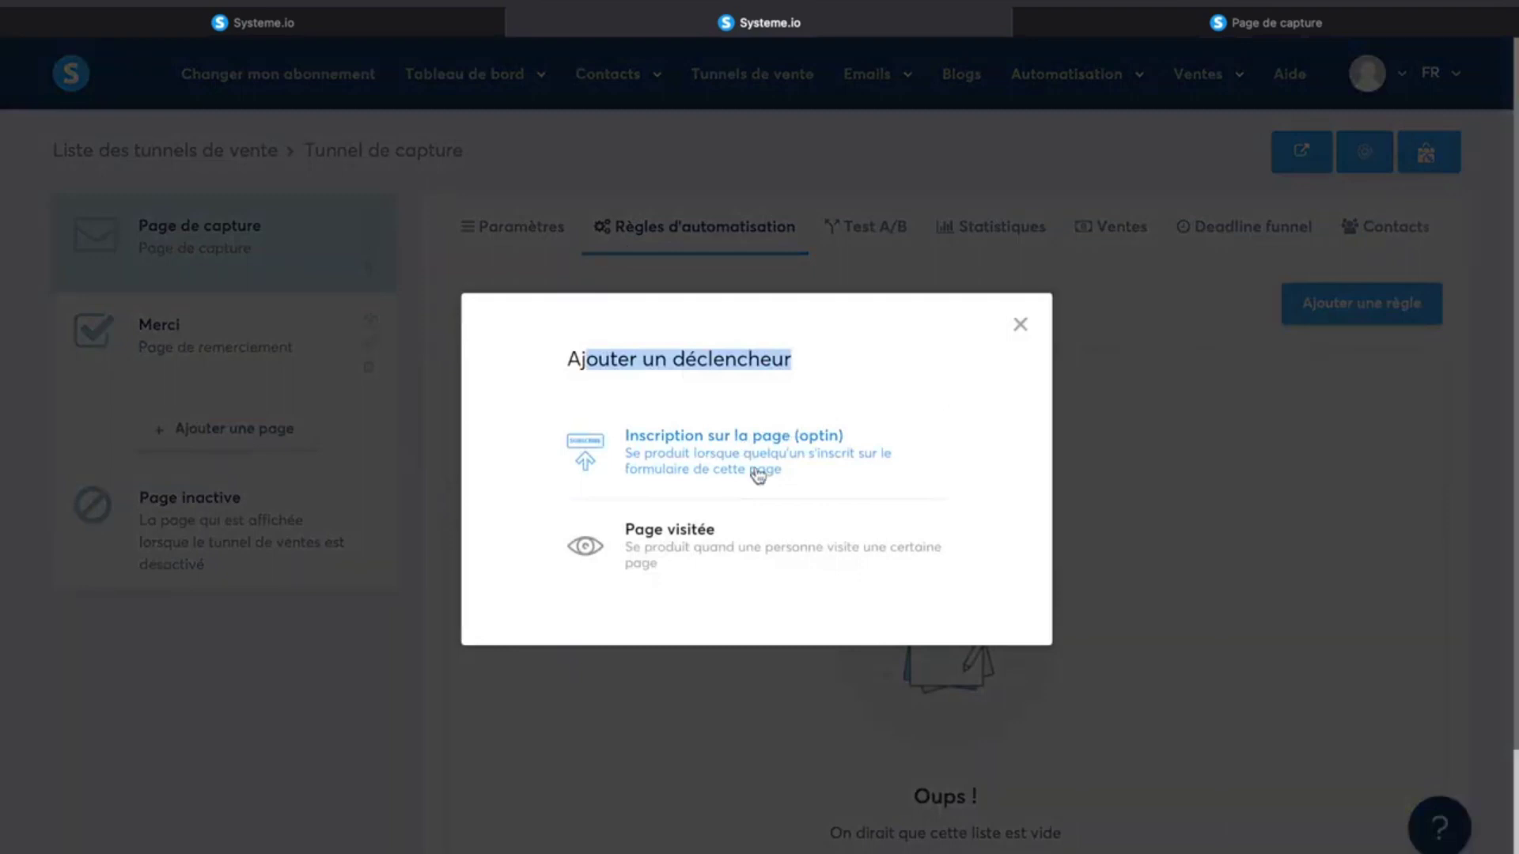
{"action": "left_click", "coordinate": [766, 445]}
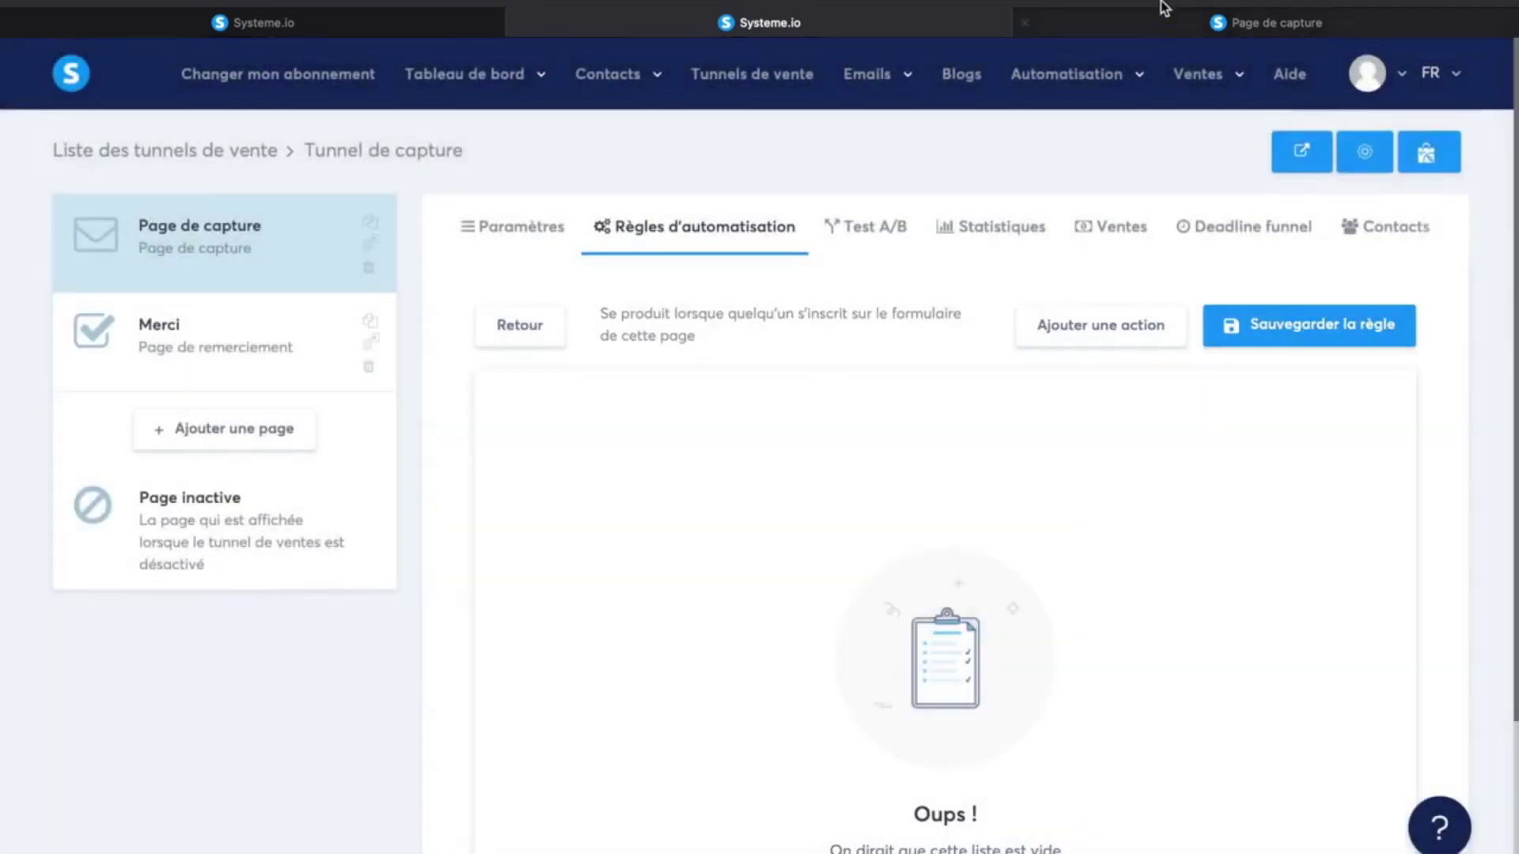
Step: Check the live capture form, give the opt-in rule a "S'abonner à la campagne" action for "Campagne de vente", and save the rule
{"action": "left_click", "coordinate": [1145, 14]}
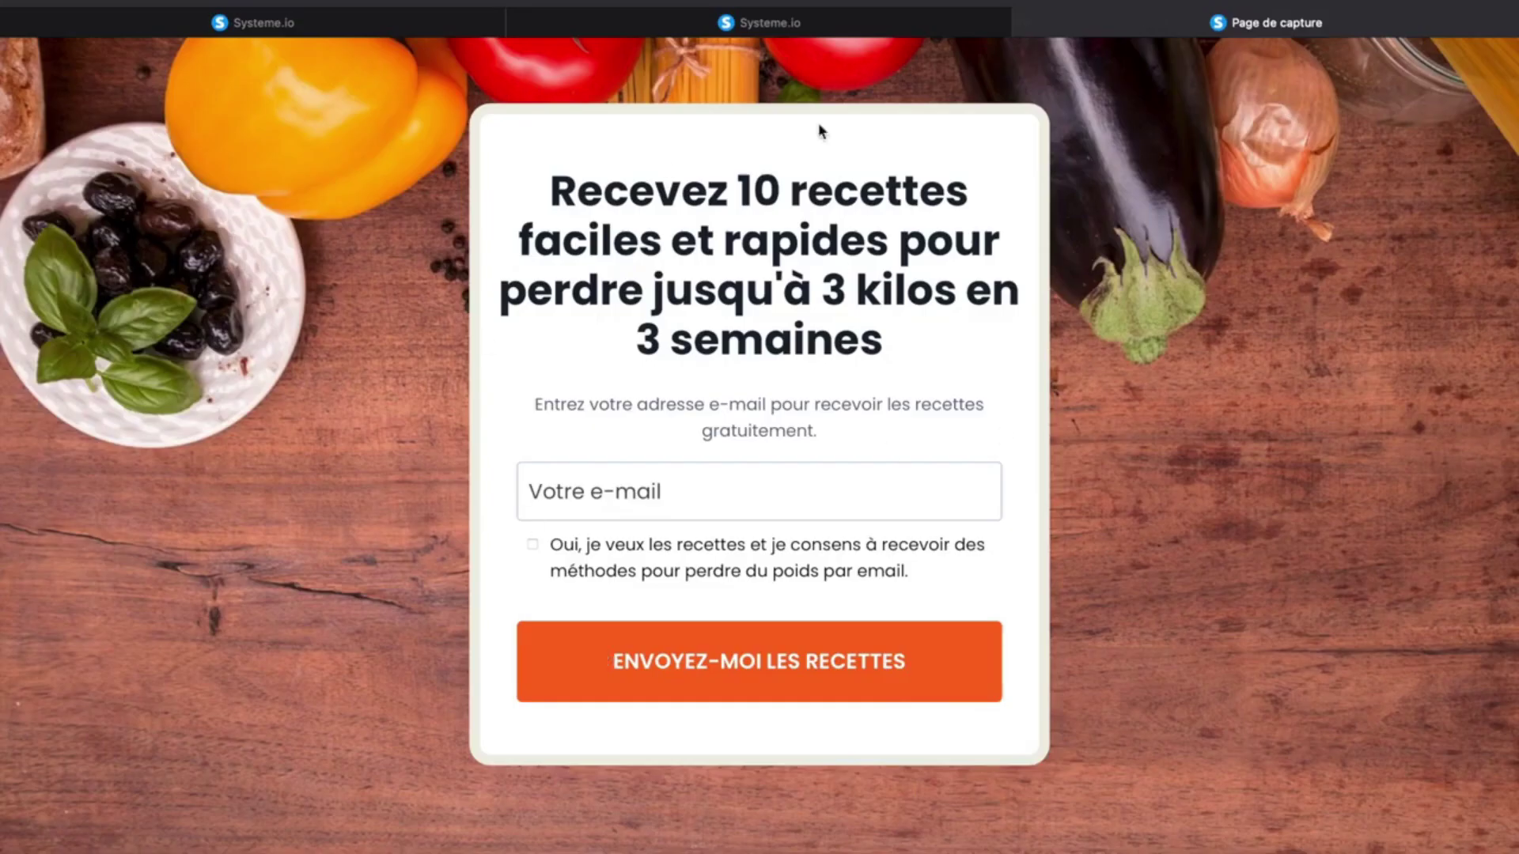
{"action": "left_click", "coordinate": [804, 22]}
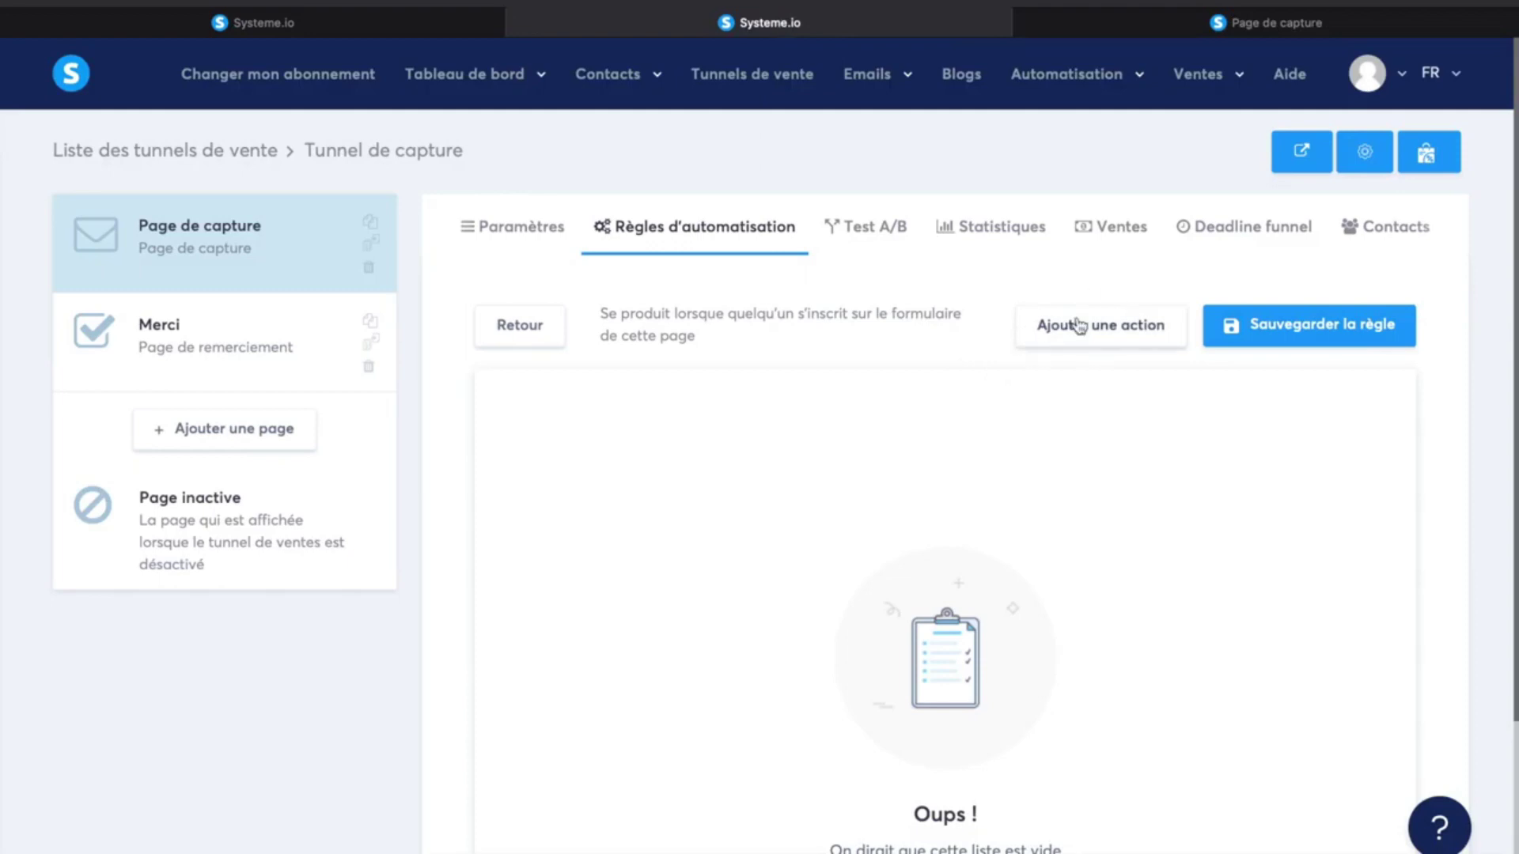
{"action": "left_click", "coordinate": [1093, 23]}
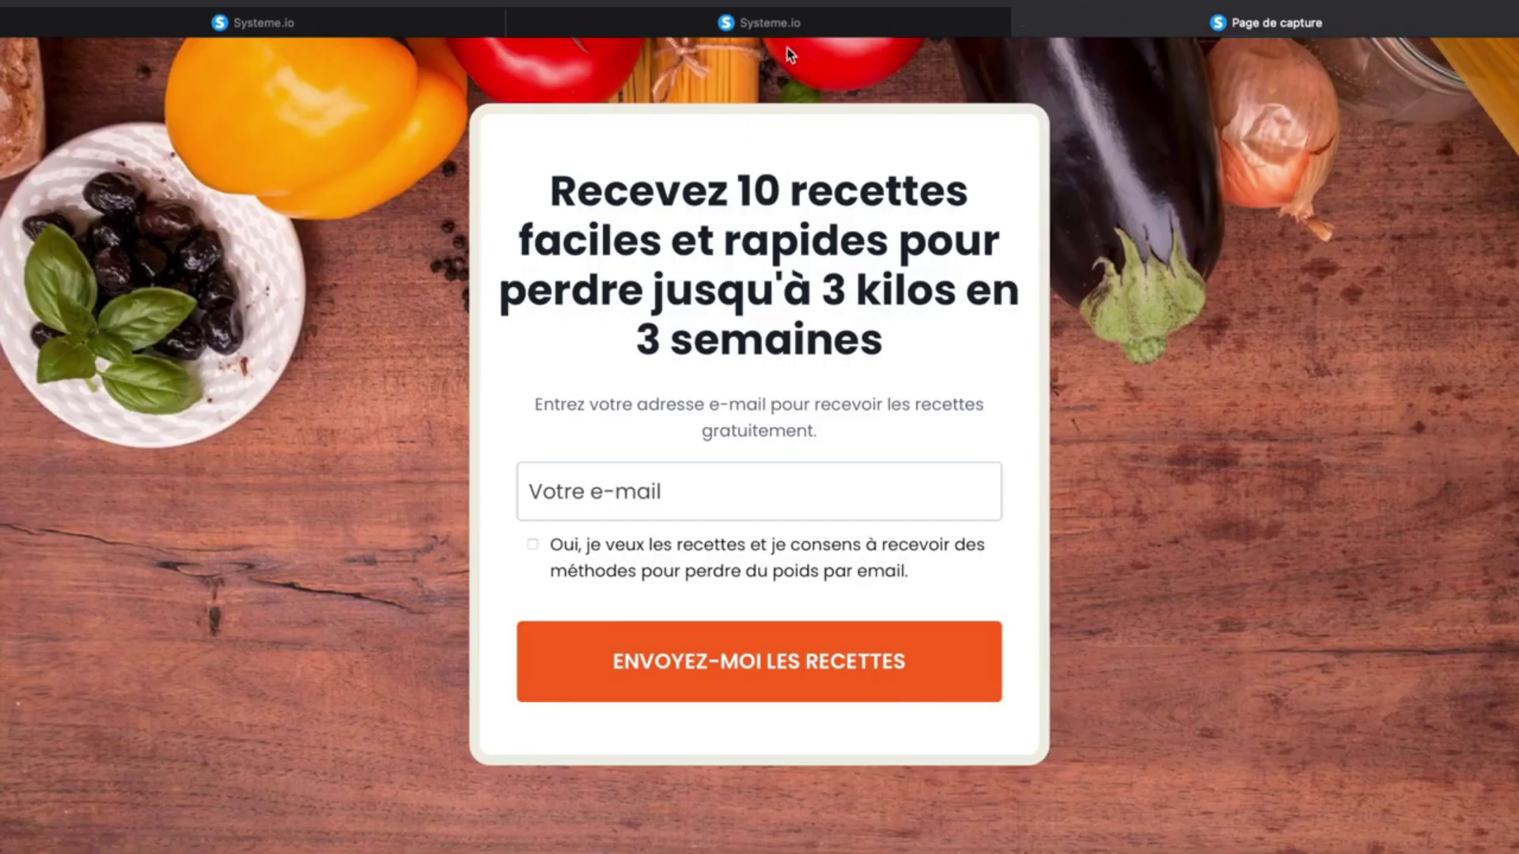
{"action": "left_click", "coordinate": [786, 22]}
{"action": "left_click", "coordinate": [1053, 329]}
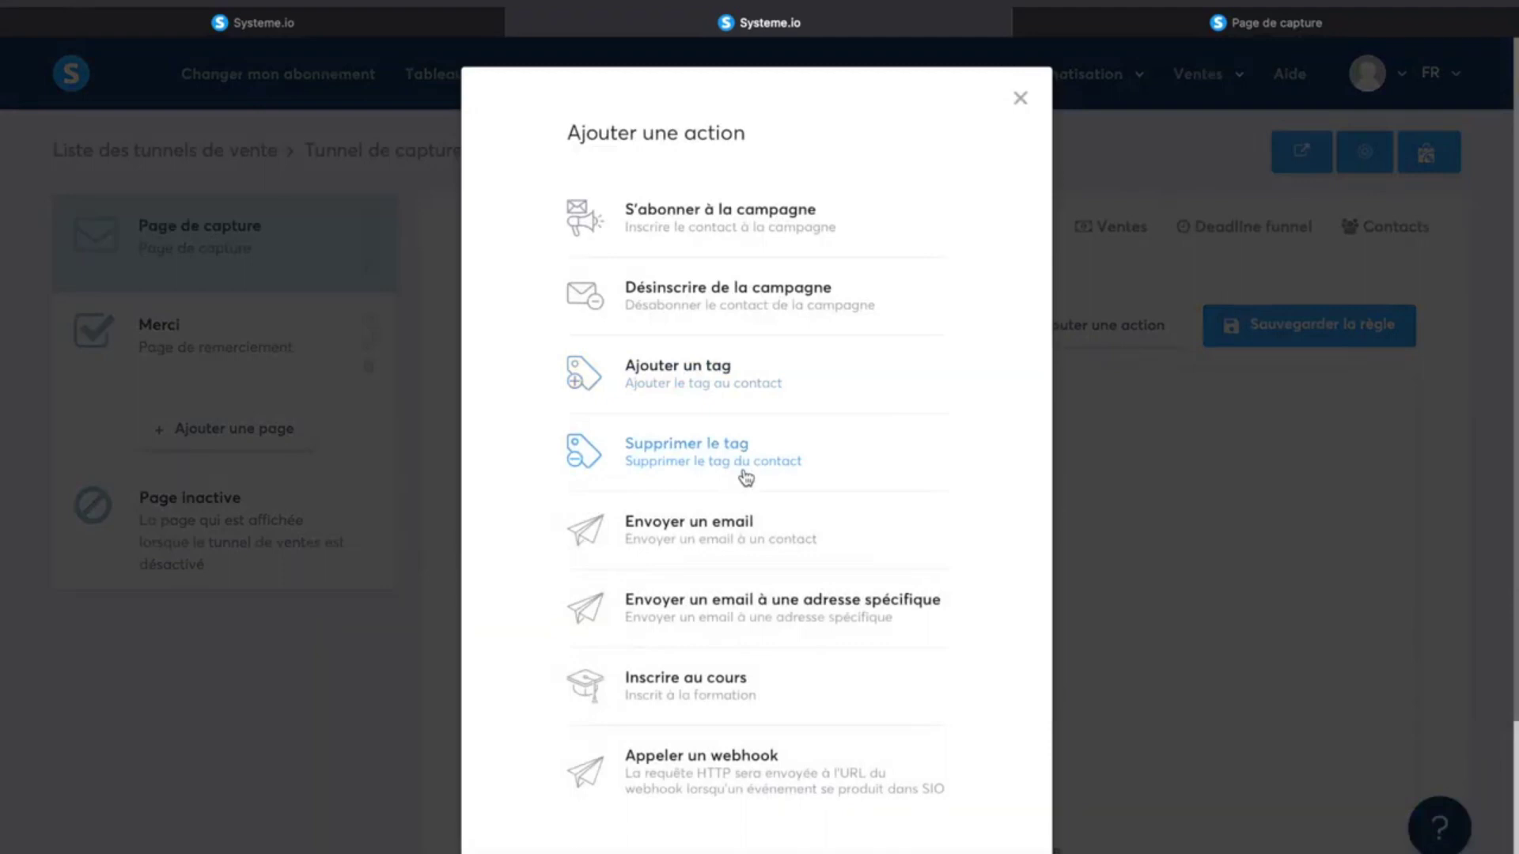
{"action": "left_click", "coordinate": [717, 230]}
{"action": "left_click", "coordinate": [945, 469]}
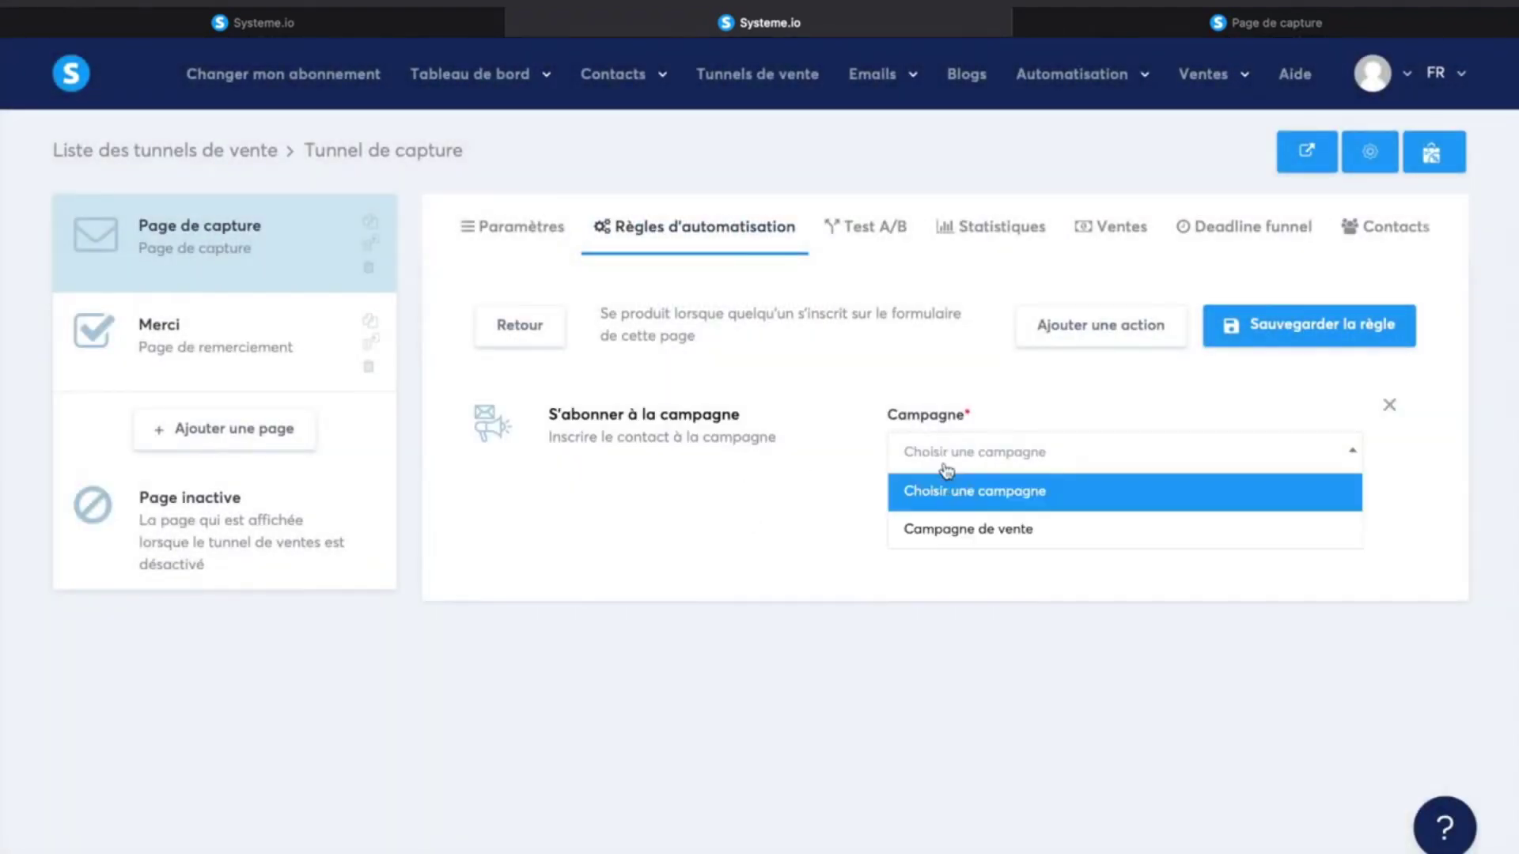
{"action": "left_click", "coordinate": [963, 528]}
{"action": "left_click", "coordinate": [1240, 342]}
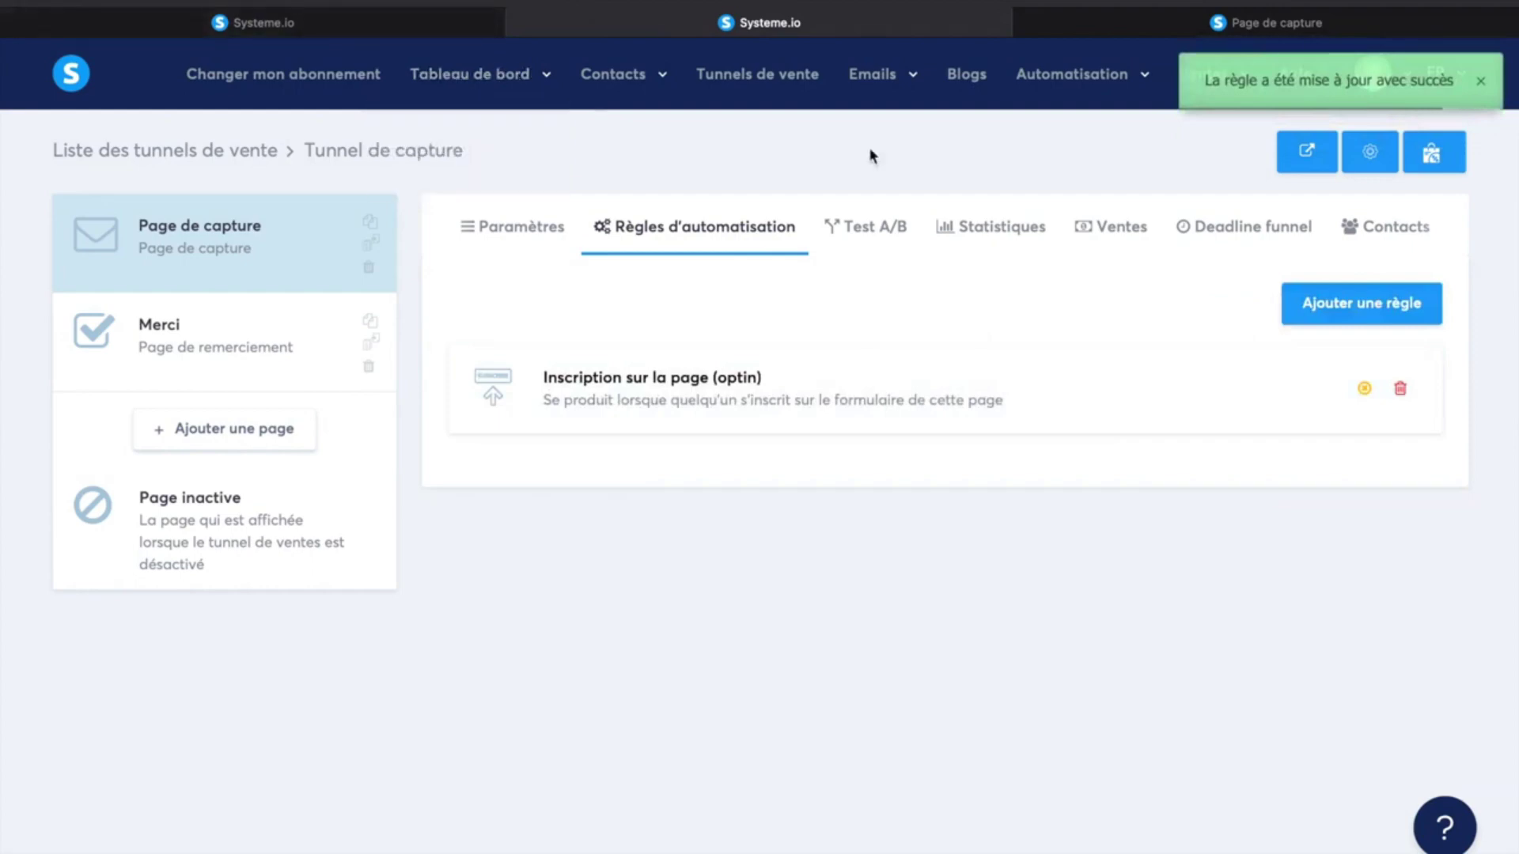
Step: Review the "Campagne de vente" email's delay and the live capture page's headline promising 10 recipes
{"action": "left_click", "coordinate": [1093, 27]}
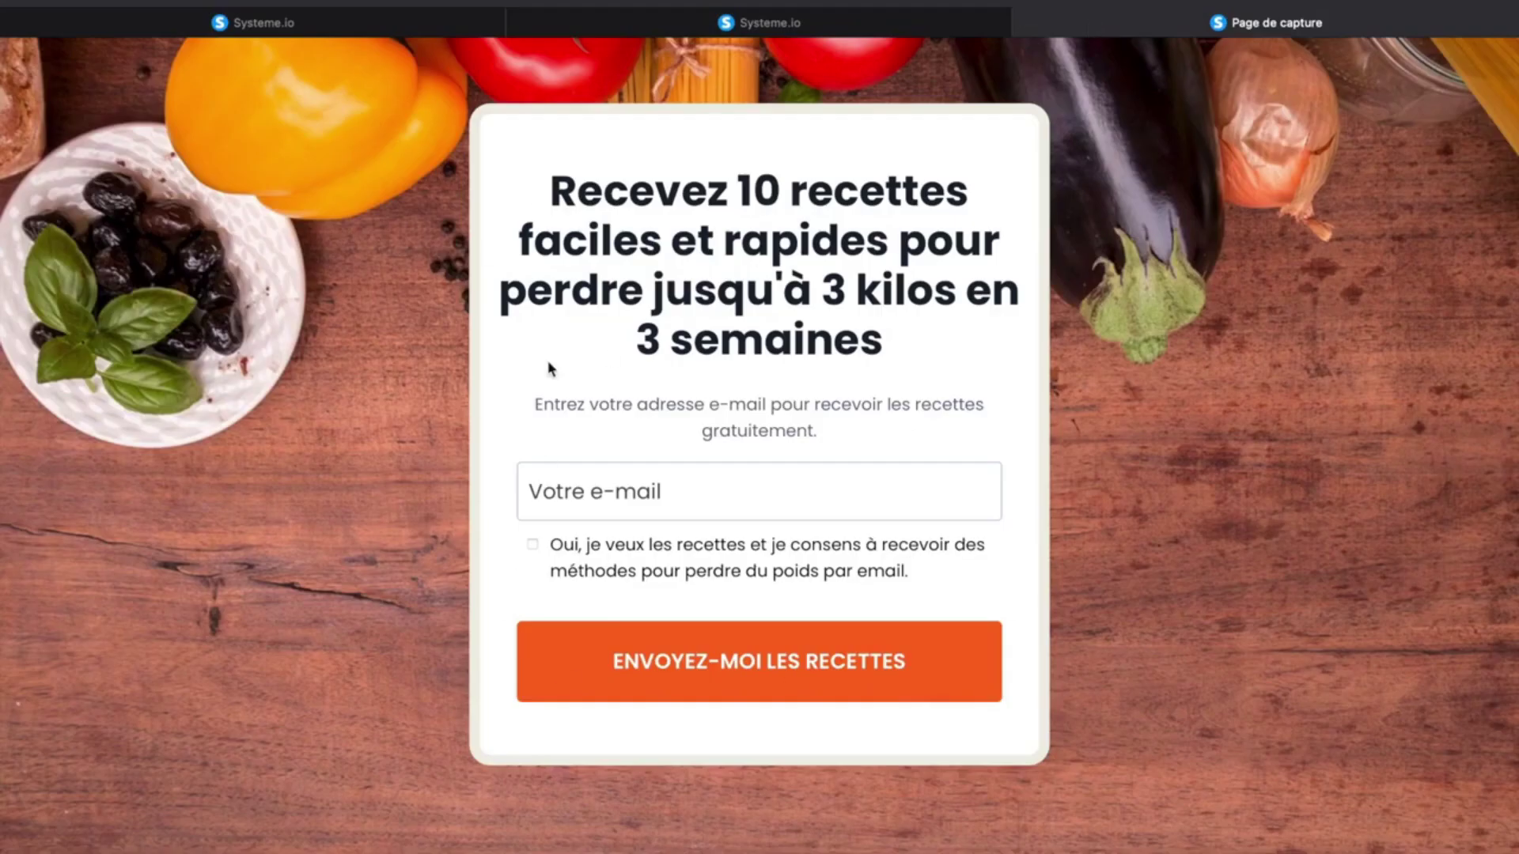
{"action": "left_click", "coordinate": [420, 23]}
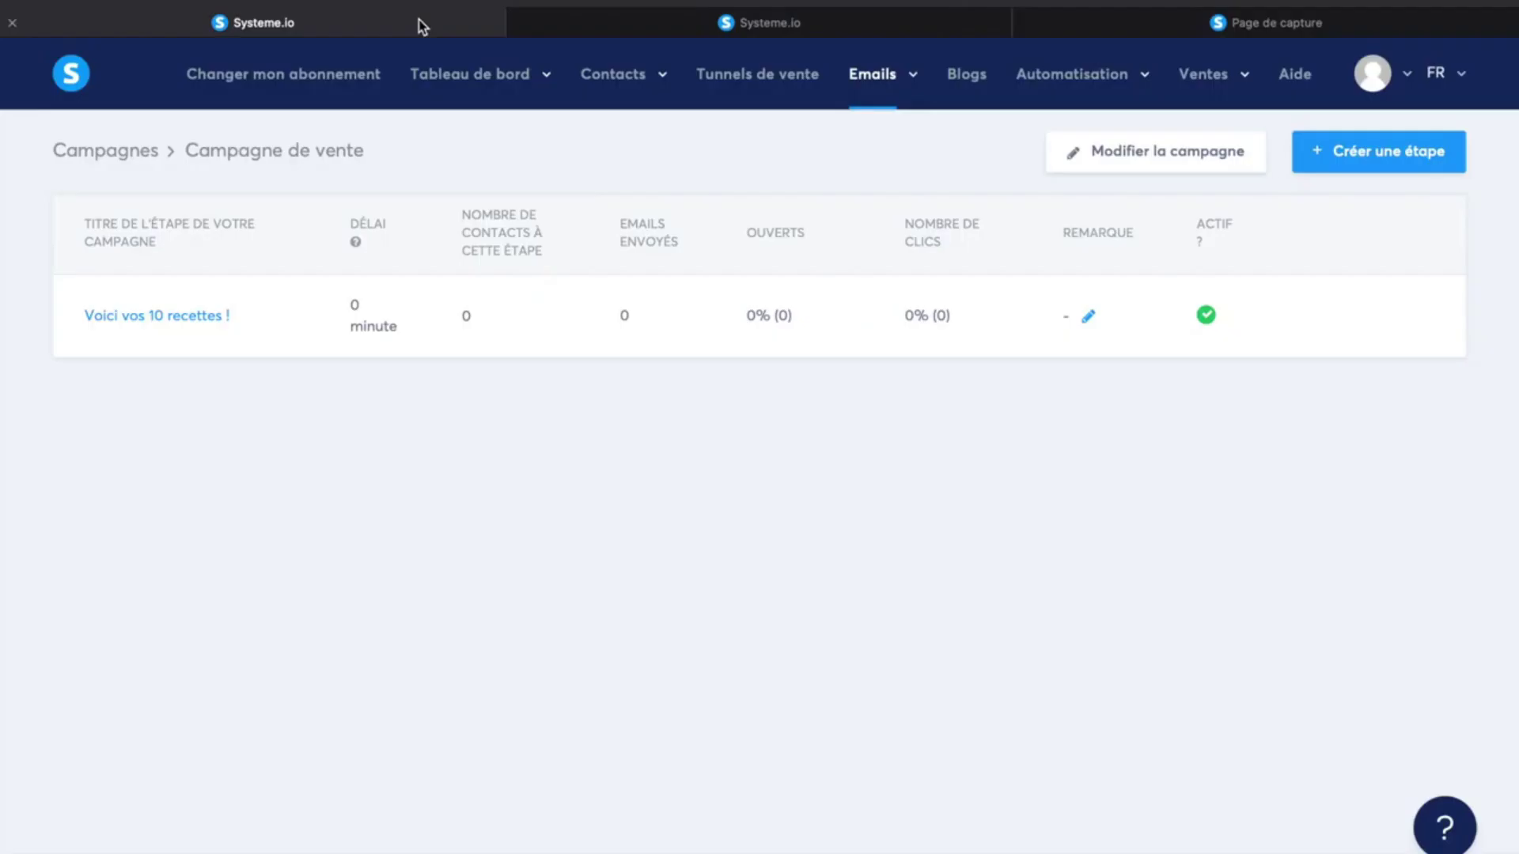
{"action": "left_click", "coordinate": [175, 159]}
{"action": "left_click", "coordinate": [166, 267]}
{"action": "left_click_drag", "start_coordinate": [239, 151], "coordinate": [410, 158]}
{"action": "left_click", "coordinate": [416, 472]}
{"action": "left_click_drag", "start_coordinate": [353, 302], "coordinate": [405, 331]}
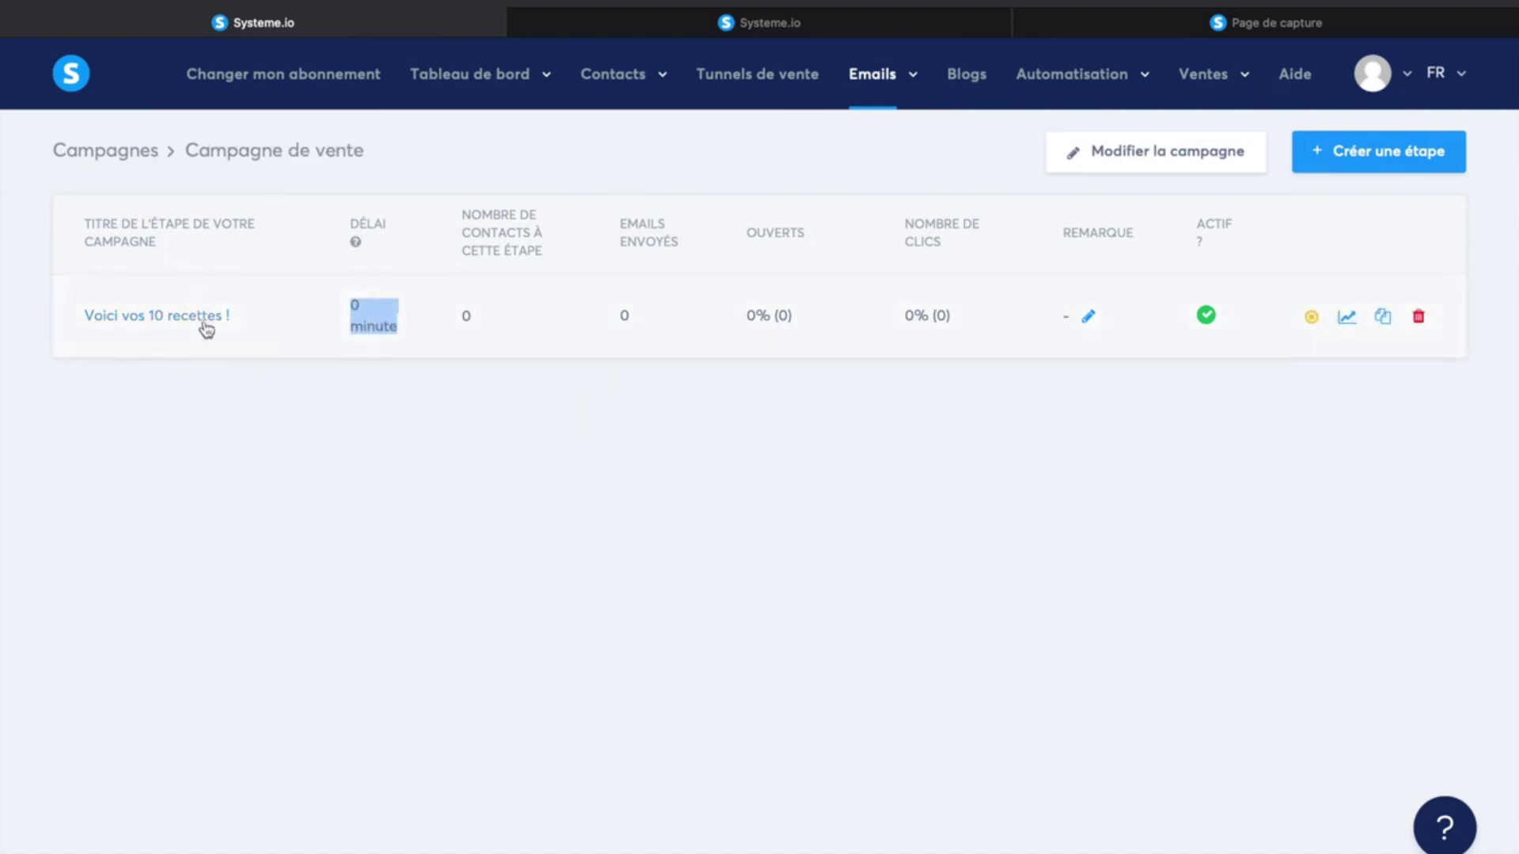
{"action": "left_click", "coordinate": [1222, 20]}
{"action": "left_click_drag", "start_coordinate": [555, 177], "coordinate": [1092, 345]}
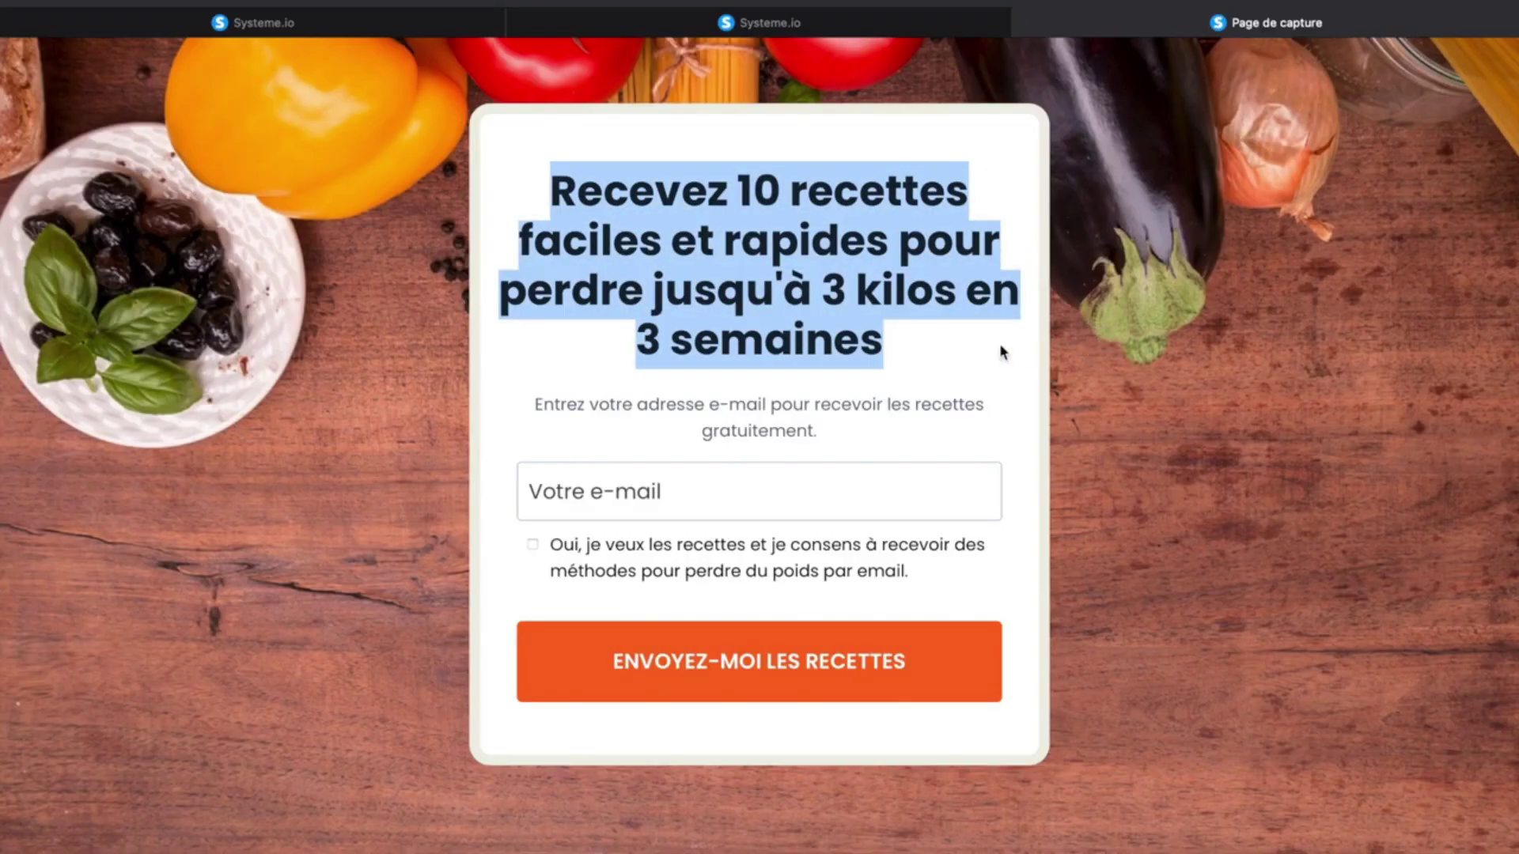
{"action": "left_click", "coordinate": [352, 32]}
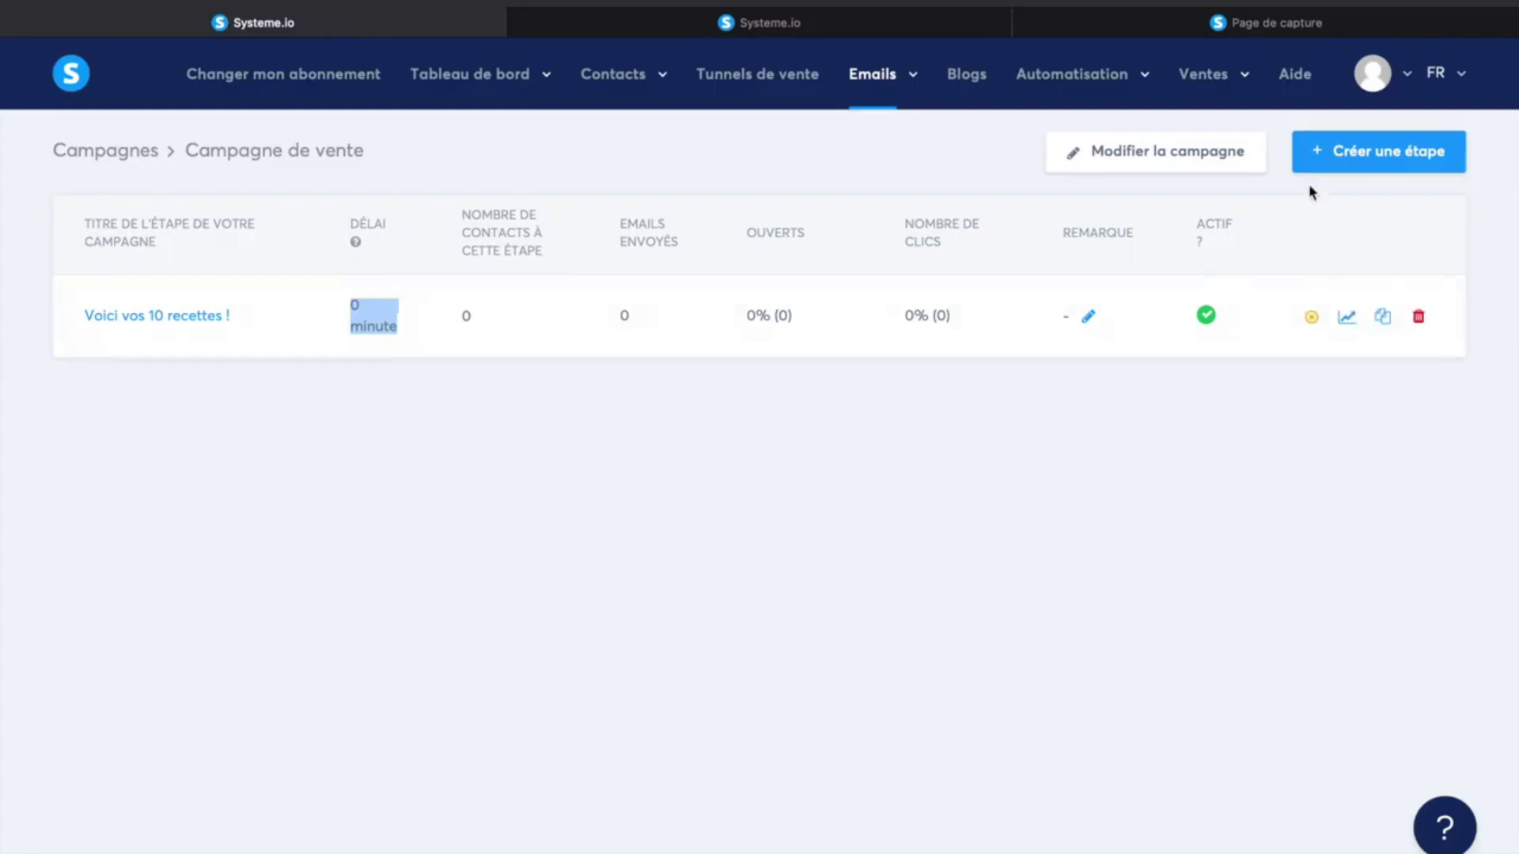
Step: Create a new campaign step with the sender's first name, subject "5 exercices pour perdre du poids" and the classic editor
{"action": "left_click", "coordinate": [1346, 166]}
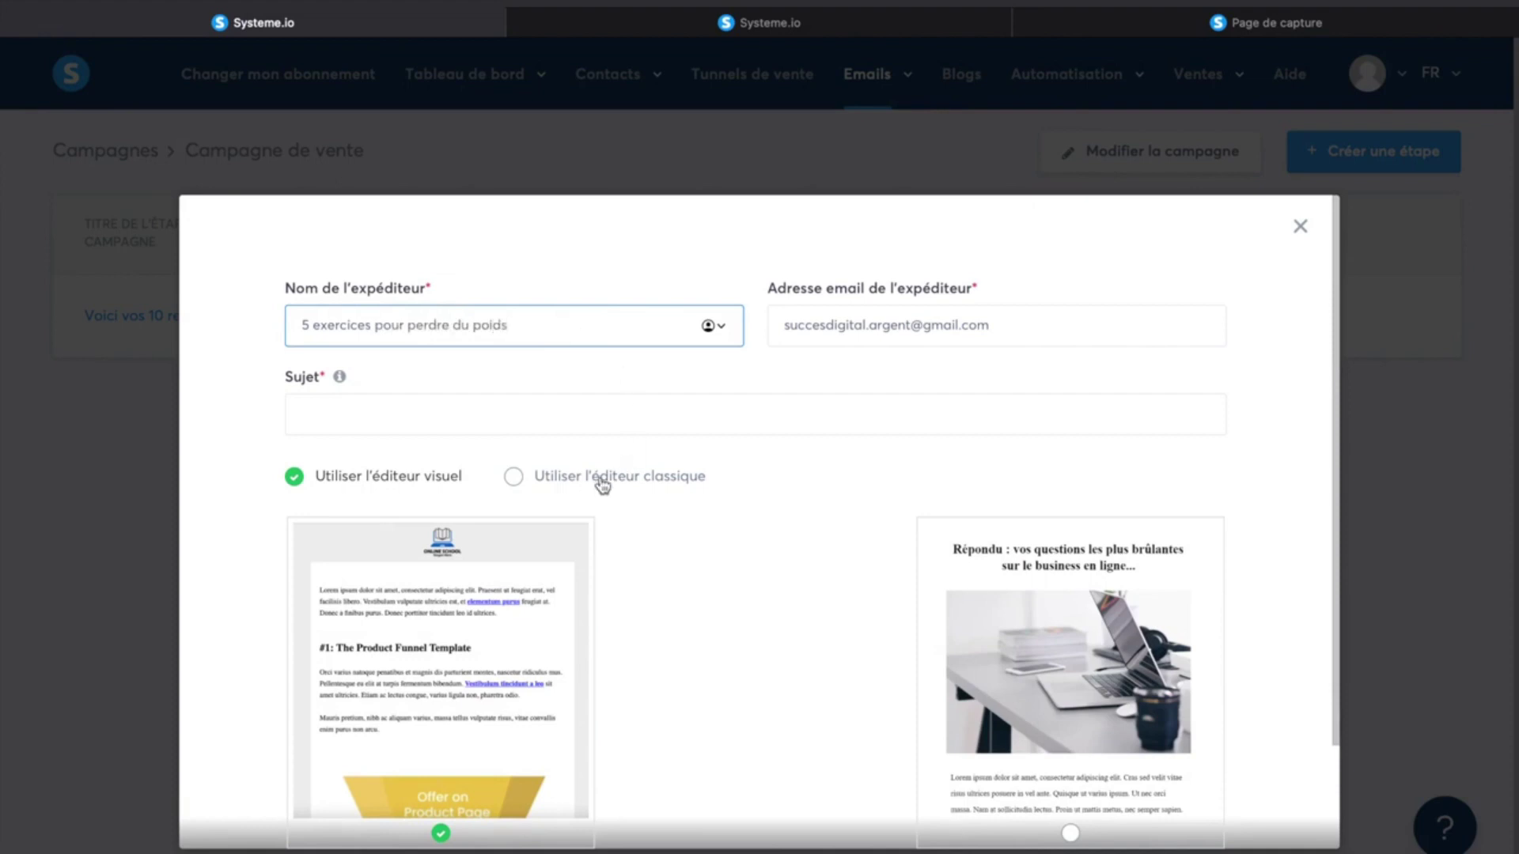
{"action": "left_click", "coordinate": [585, 419]}
{"action": "triple_click", "coordinate": [512, 328]}
{"action": "key", "text": "ctrl+x"}
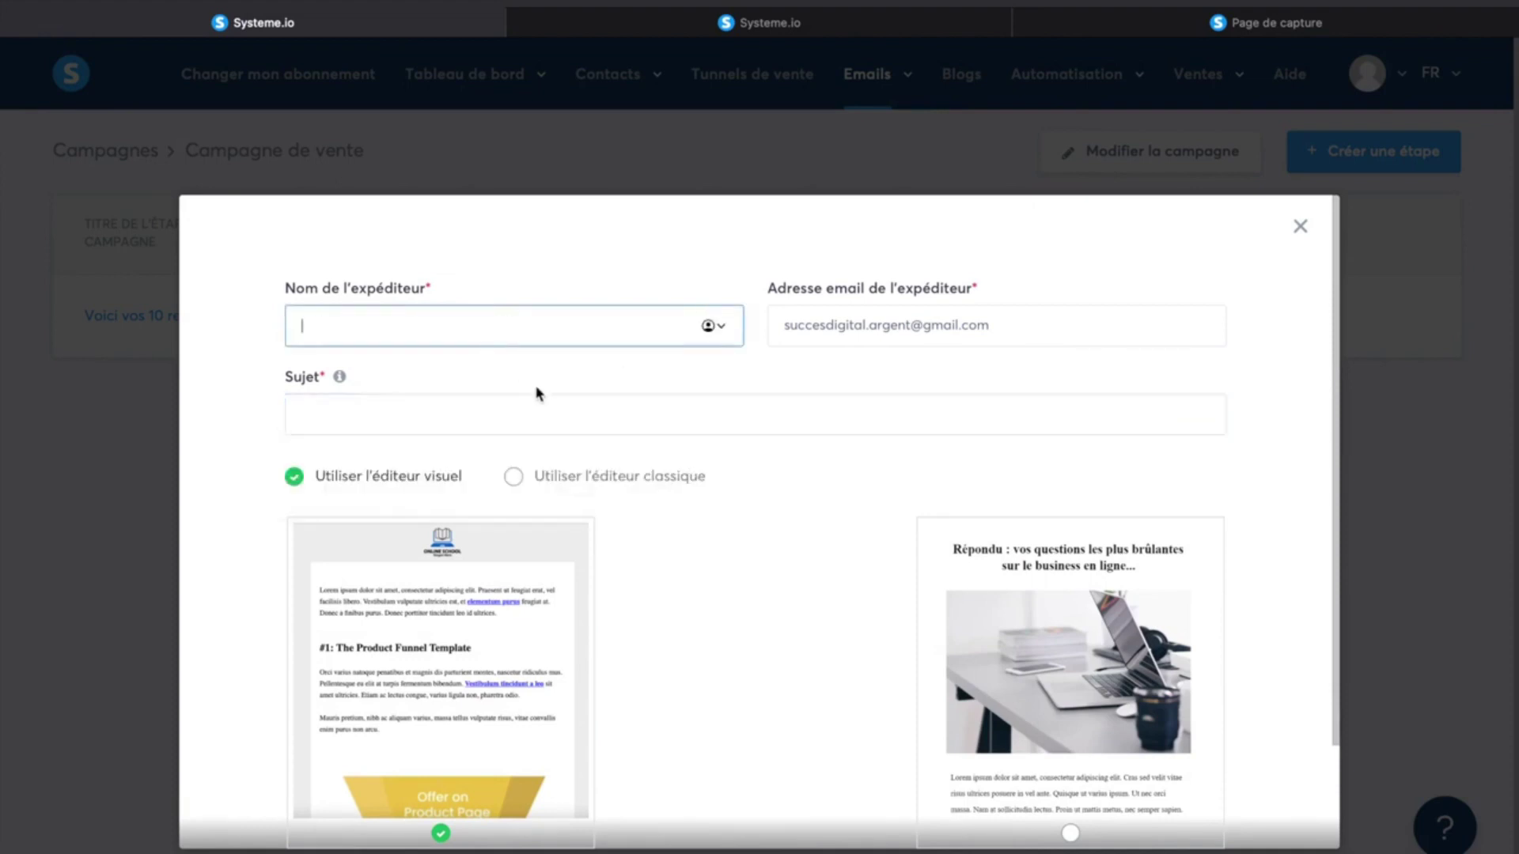
{"action": "left_click", "coordinate": [536, 417]}
{"action": "key", "text": "ctrl+v"}
{"action": "left_click", "coordinate": [511, 335]}
{"action": "type", "text": "Ale"}
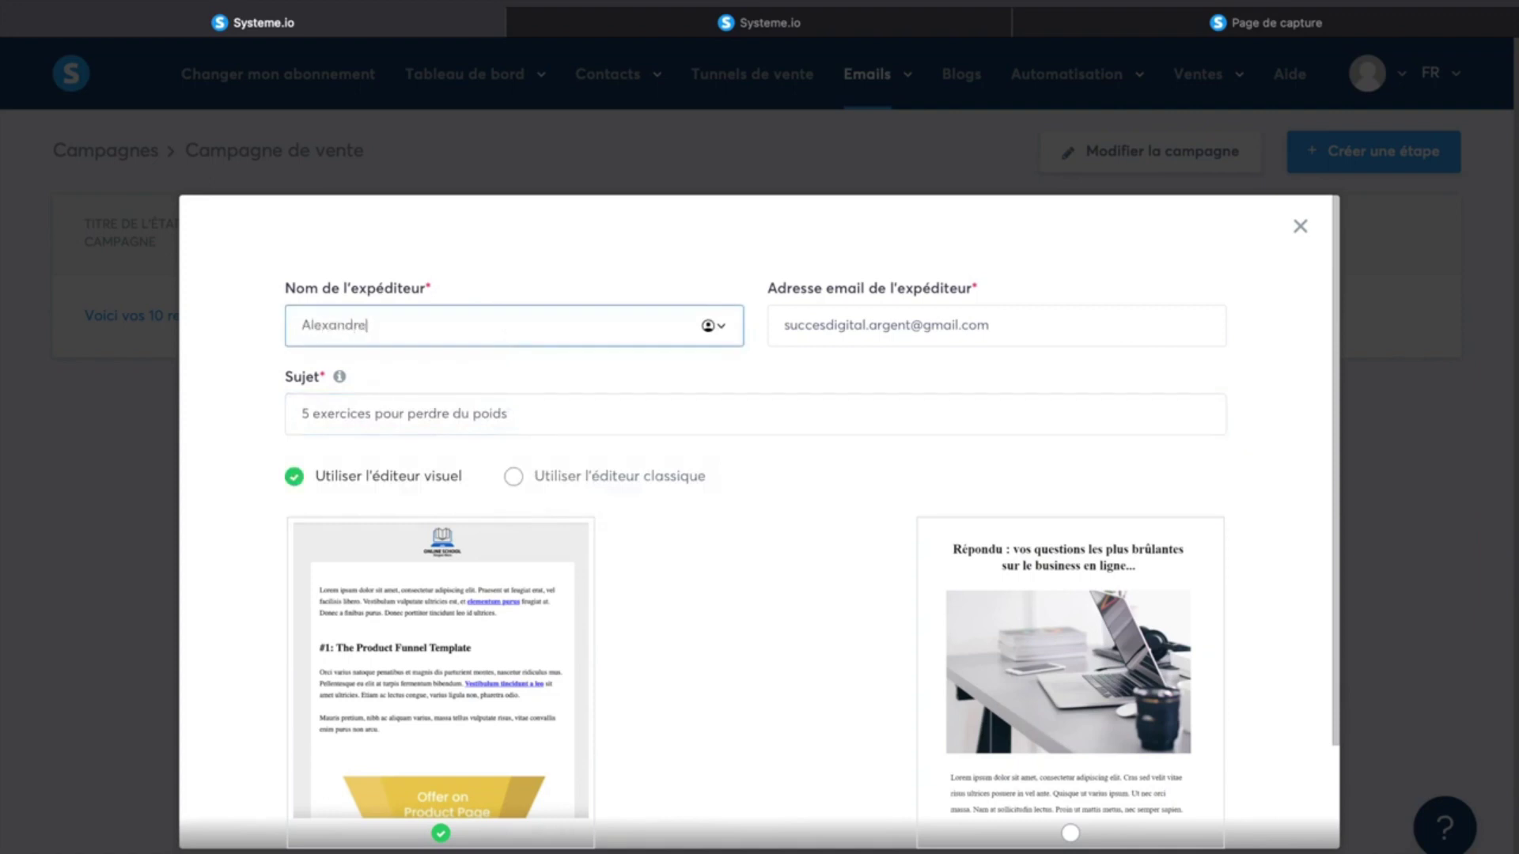
{"action": "left_click", "coordinate": [513, 475]}
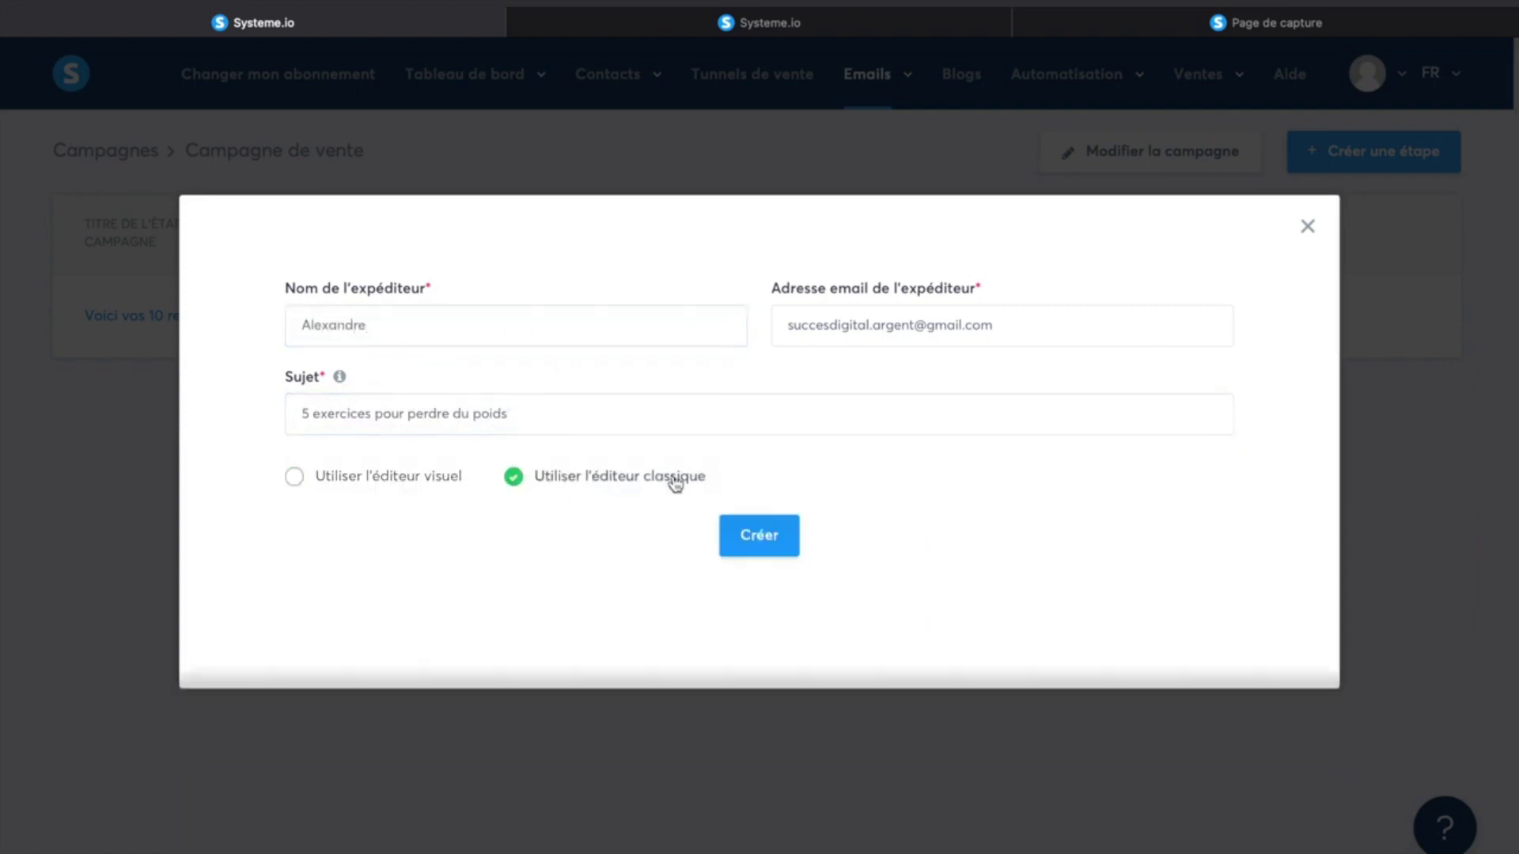
{"action": "left_click", "coordinate": [751, 544]}
Step: Begin the email body with "Bonjour," and "Aujourd'hui, j'aimerais te partager 5 exercices à faire à la maison pour perdre du poids."
{"action": "left_click", "coordinate": [470, 673]}
{"action": "scroll", "coordinate": [469, 672], "scroll_direction": "down", "scroll_amount": 4}
{"action": "type", "text": "Bonjour,"}
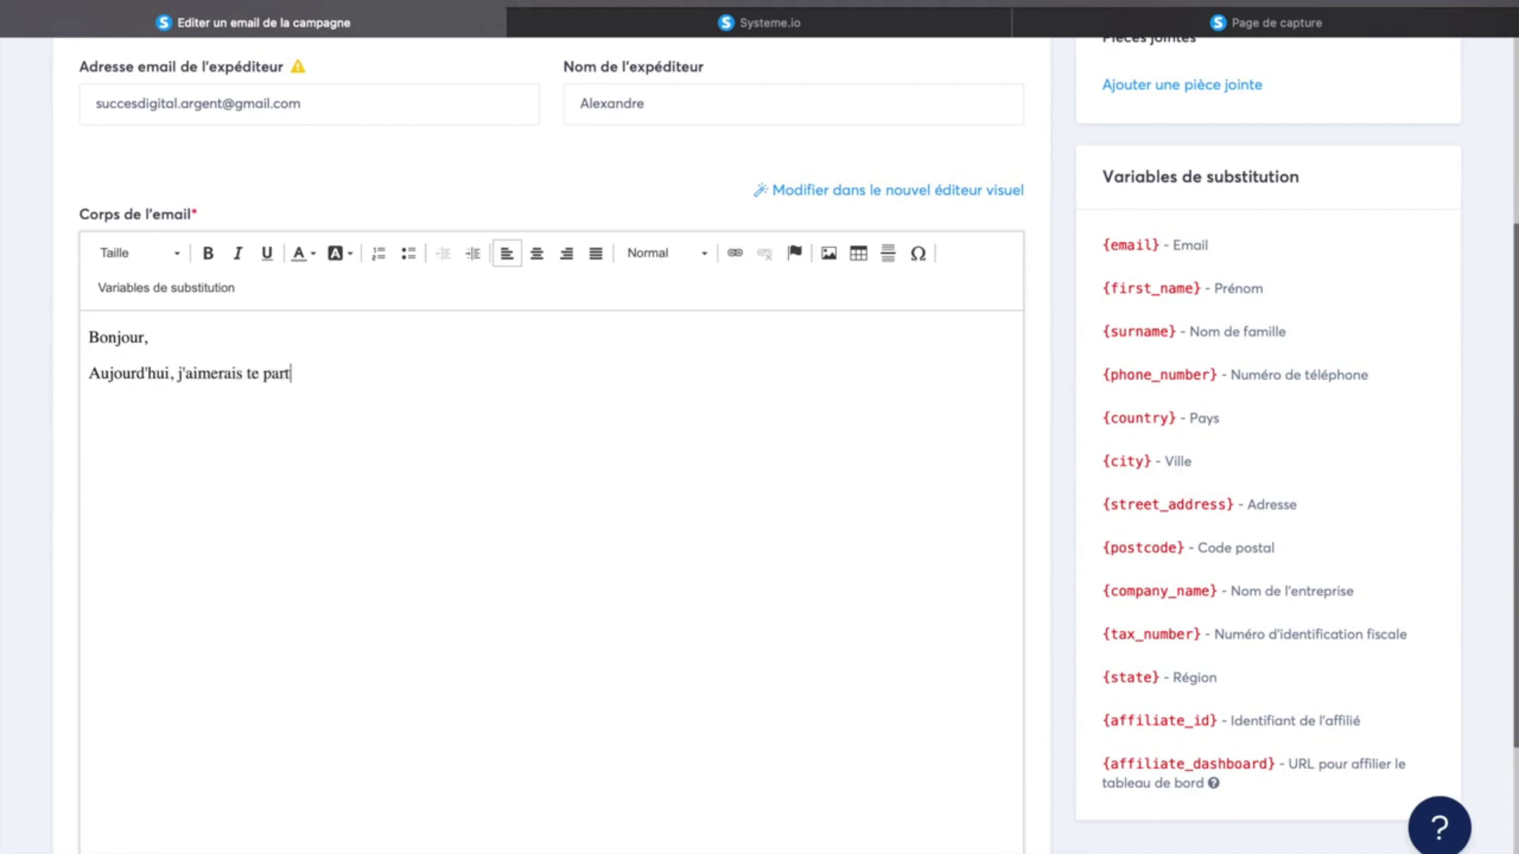
{"action": "type", "text": "s po"}
{"action": "type", "text": " faire à la maison pour"}
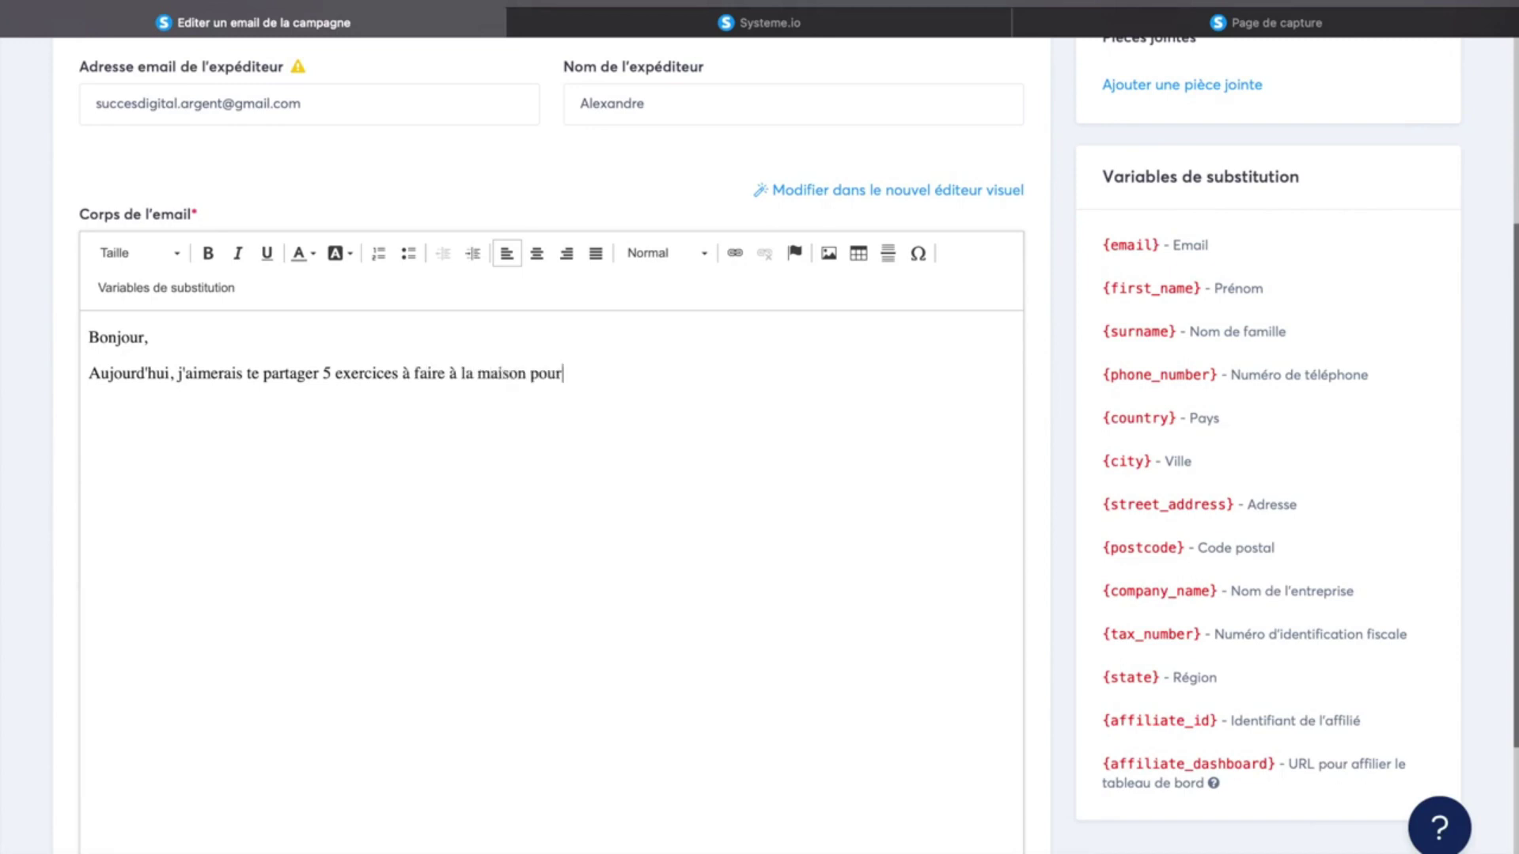
{"action": "type", "text": "poids"}
Step: Add five separate lines below the introduction, reading "Exerice 1" through "Exerice 5"
{"action": "type", "text": "Exerice"}
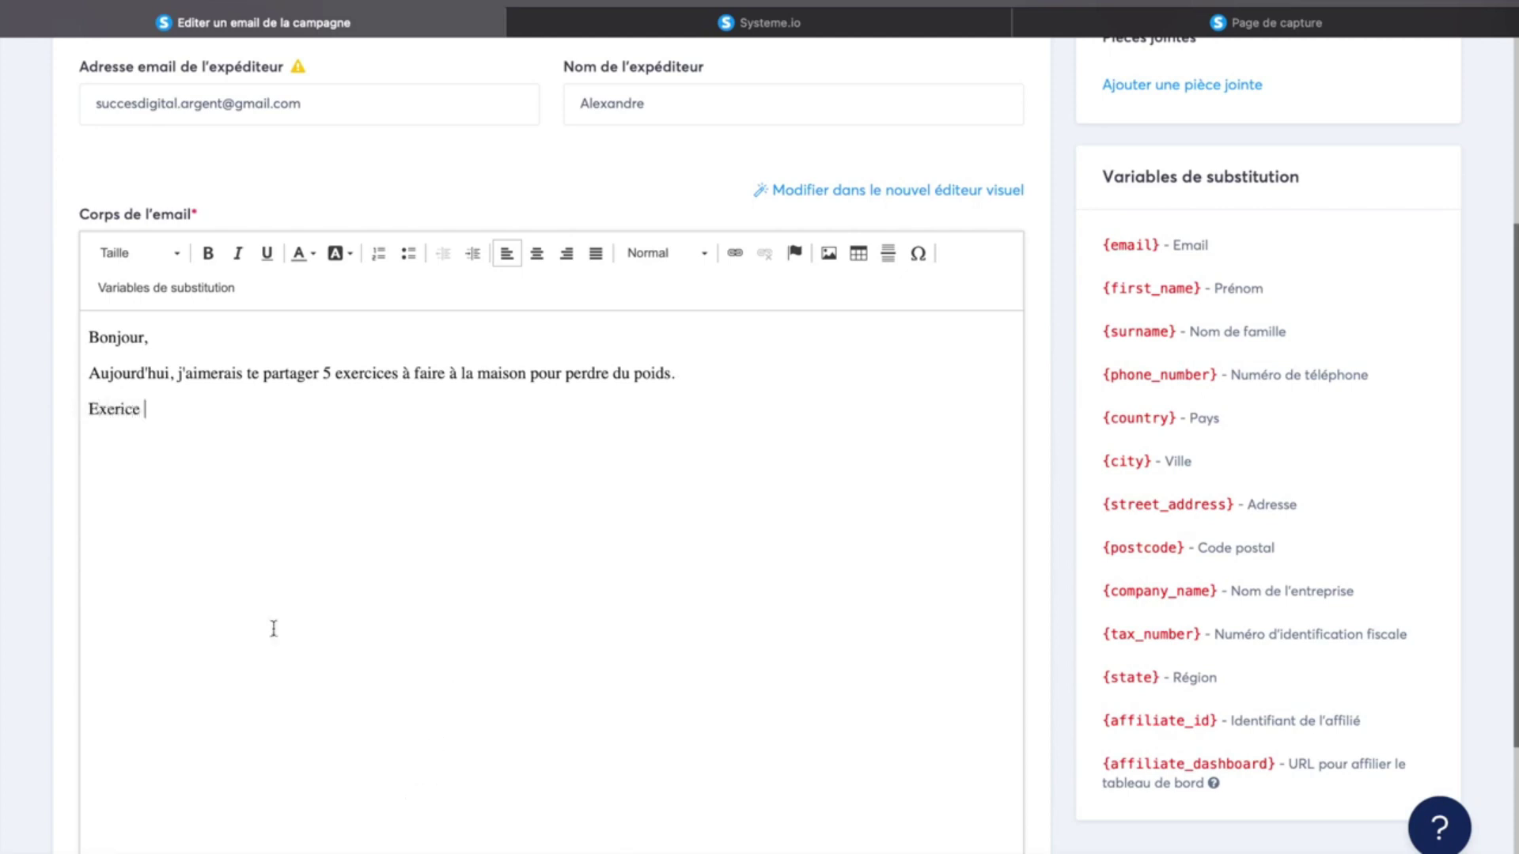
{"action": "left_click_drag", "start_coordinate": [194, 408], "coordinate": [4, 411]}
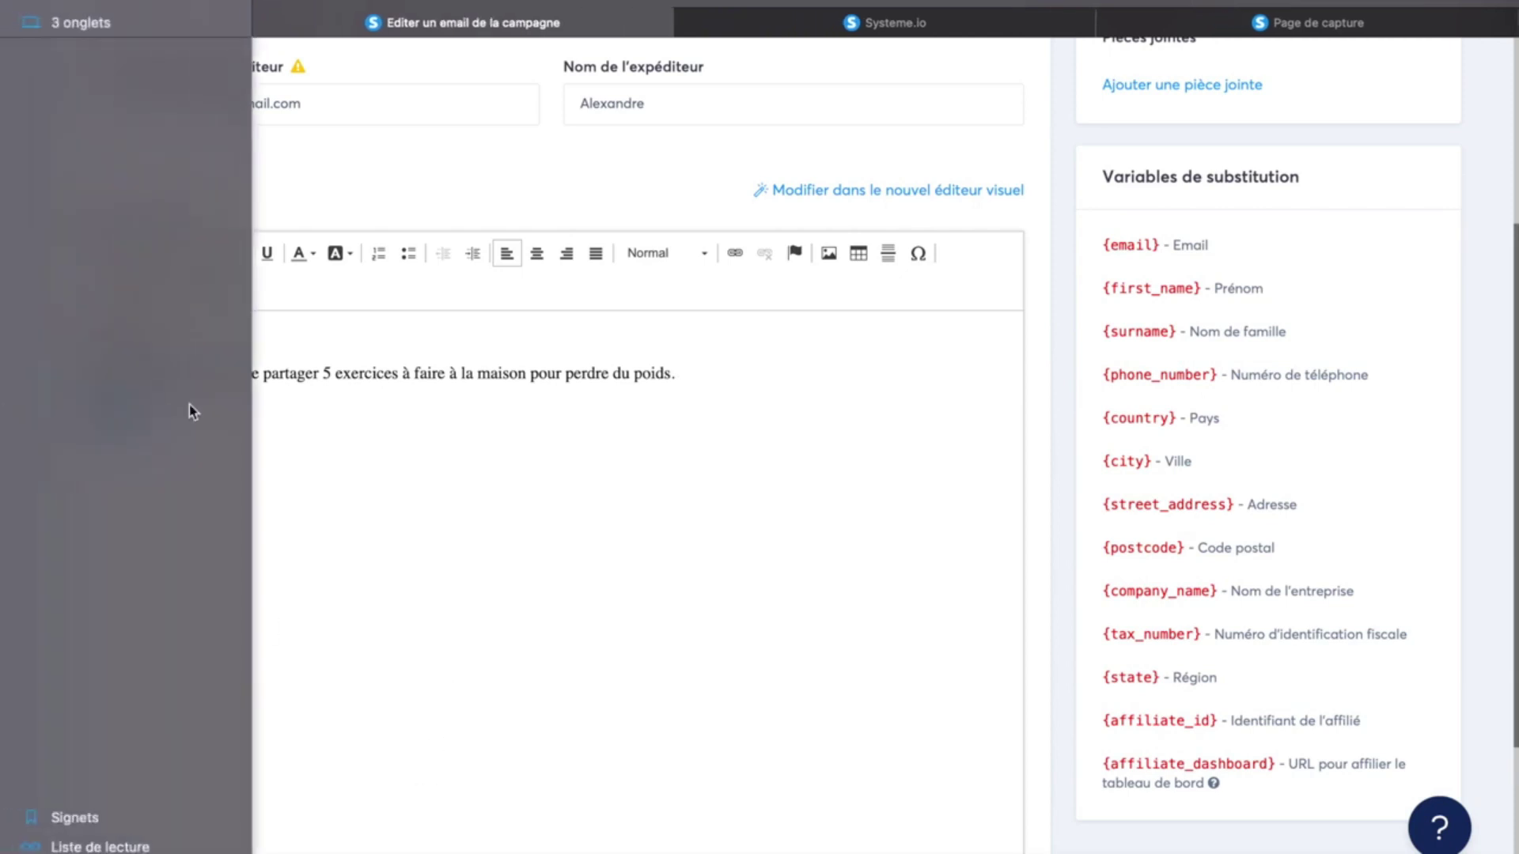
{"action": "left_click", "coordinate": [418, 387]}
{"action": "key", "text": "BackSpace"}
{"action": "type", "text": "1"}
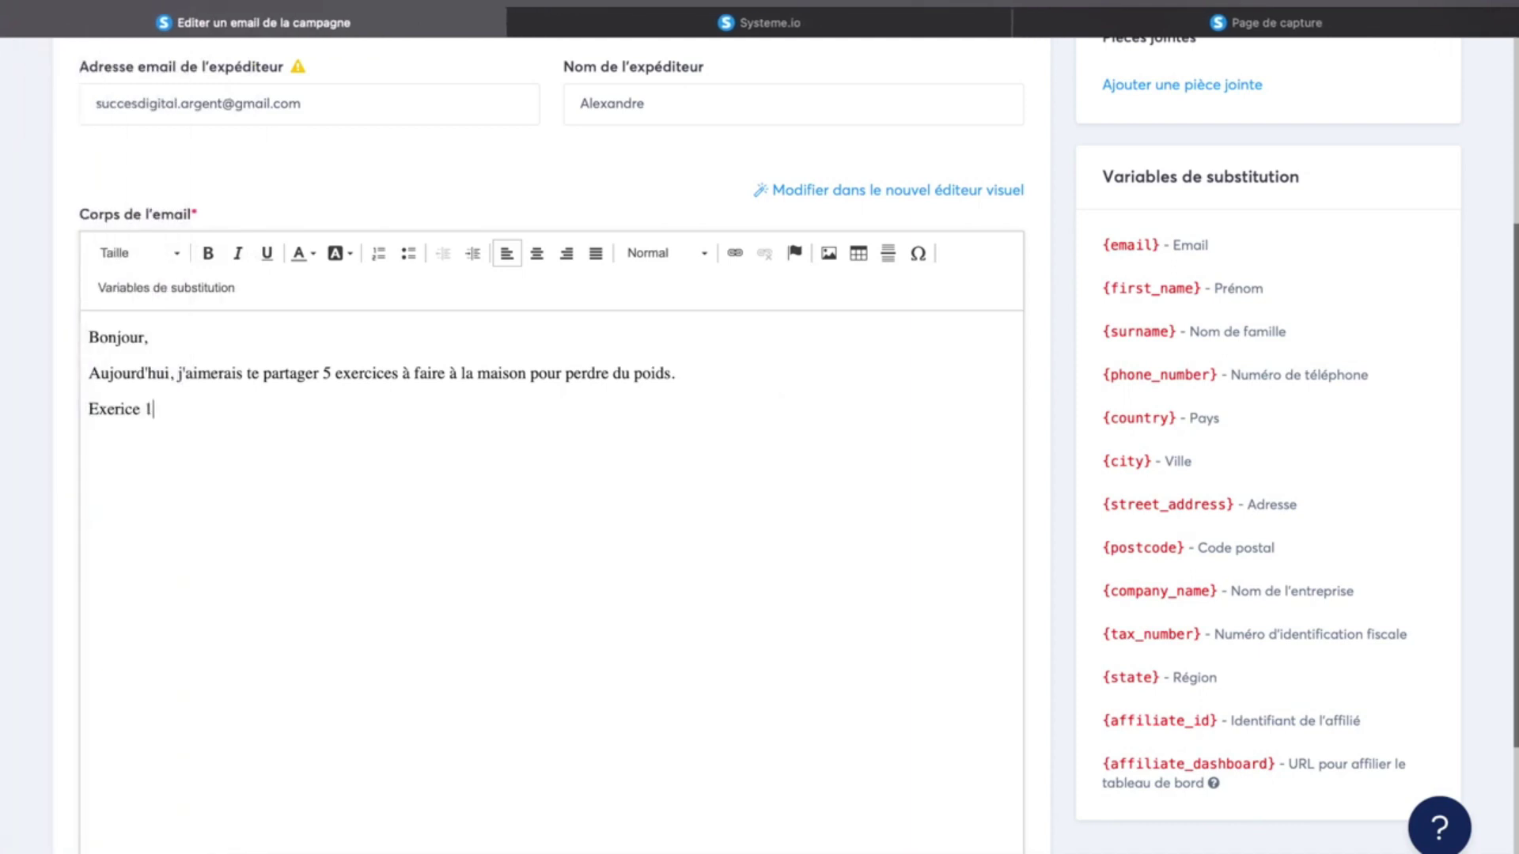
{"action": "key", "text": "ctrl+v"}
{"action": "key", "text": "BackSpace"}
{"action": "type", "text": "2"}
{"action": "key", "text": "ctrl+v"}
{"action": "key", "text": "BackSpace"}
{"action": "type", "text": "3"}
{"action": "key", "text": "Return"}
{"action": "key", "text": "ctrl+v"}
{"action": "key", "text": "BackSpace"}
{"action": "type", "text": "4"}
{"action": "key", "text": "Return"}
{"action": "key", "text": "ctrl+v"}
{"action": "key", "text": "BackSpace"}
{"action": "type", "text": "5"}
{"action": "key", "text": "Return"}
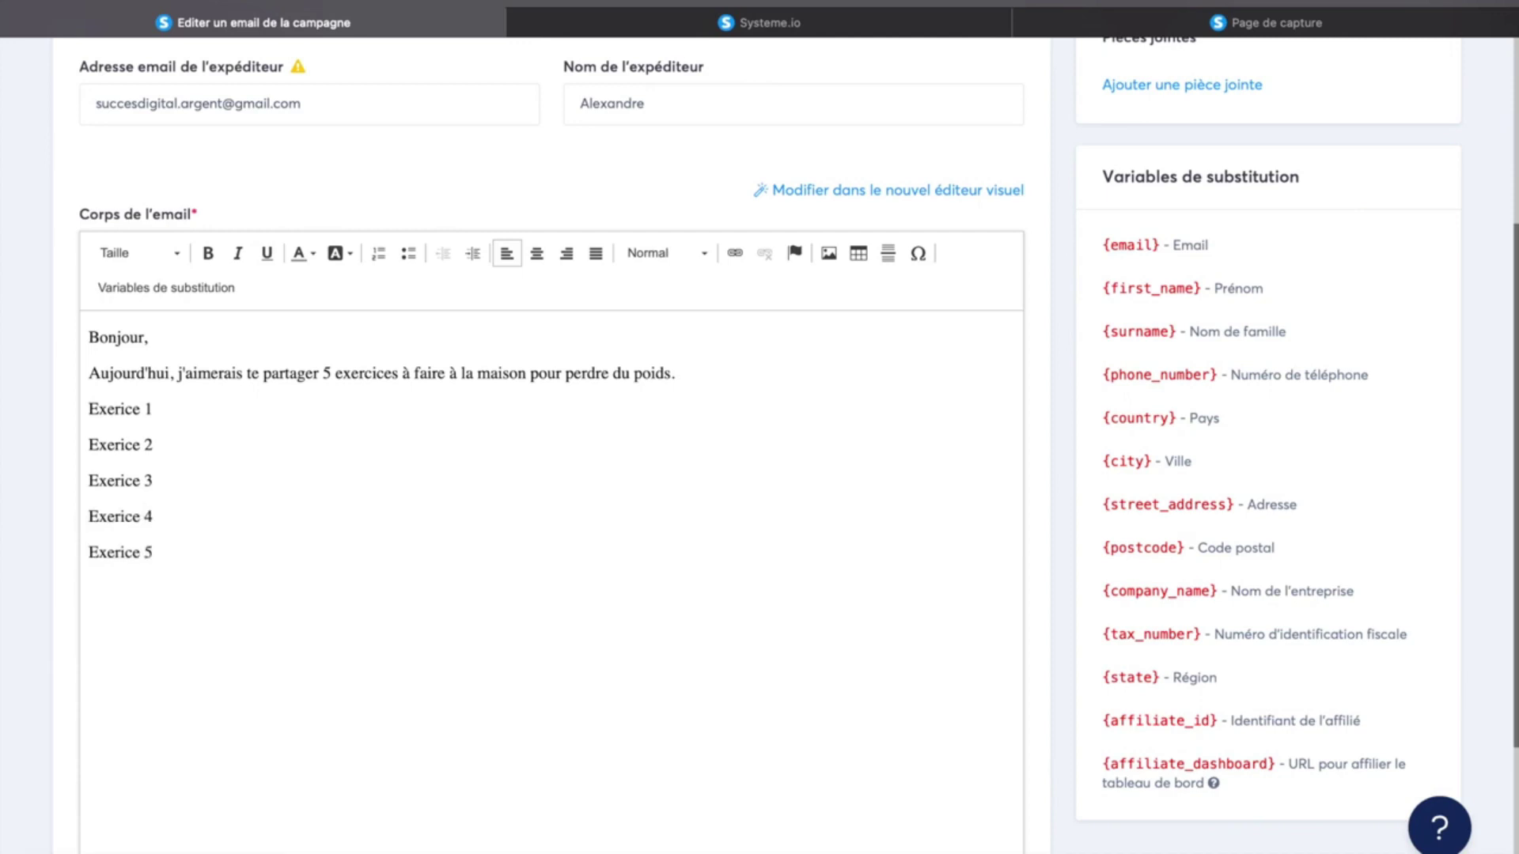
Step: Close the email body with "À demain pour de nouveaux conseils," and the sender's first name
{"action": "type", "text": "À demain pour de nouve"}
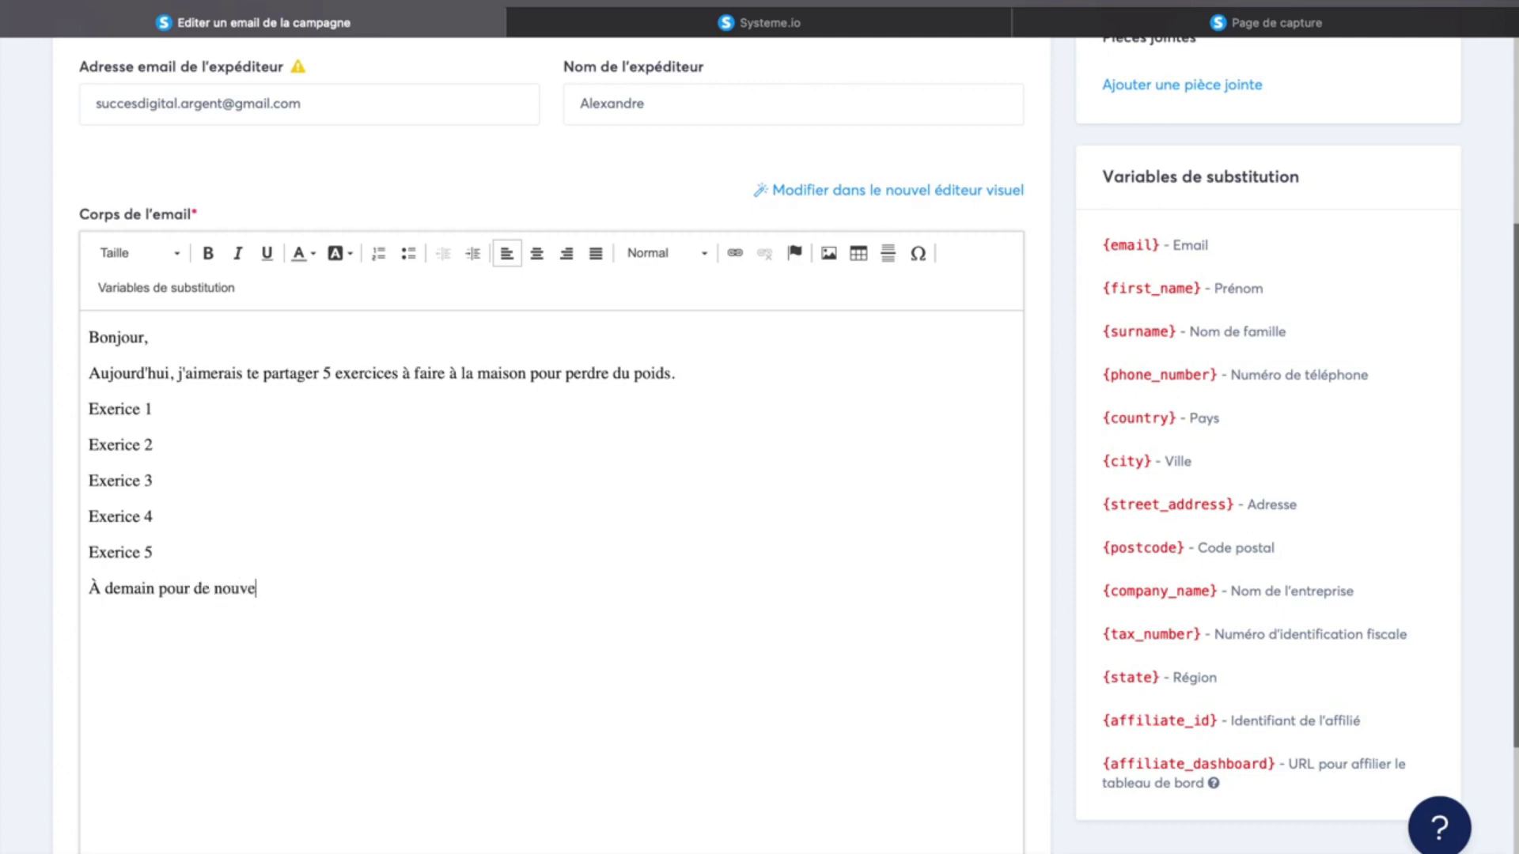
{"action": "type", "text": "aux conseils,"}
{"action": "key", "text": "Return"}
{"action": "type", "text": "Alexandre"}
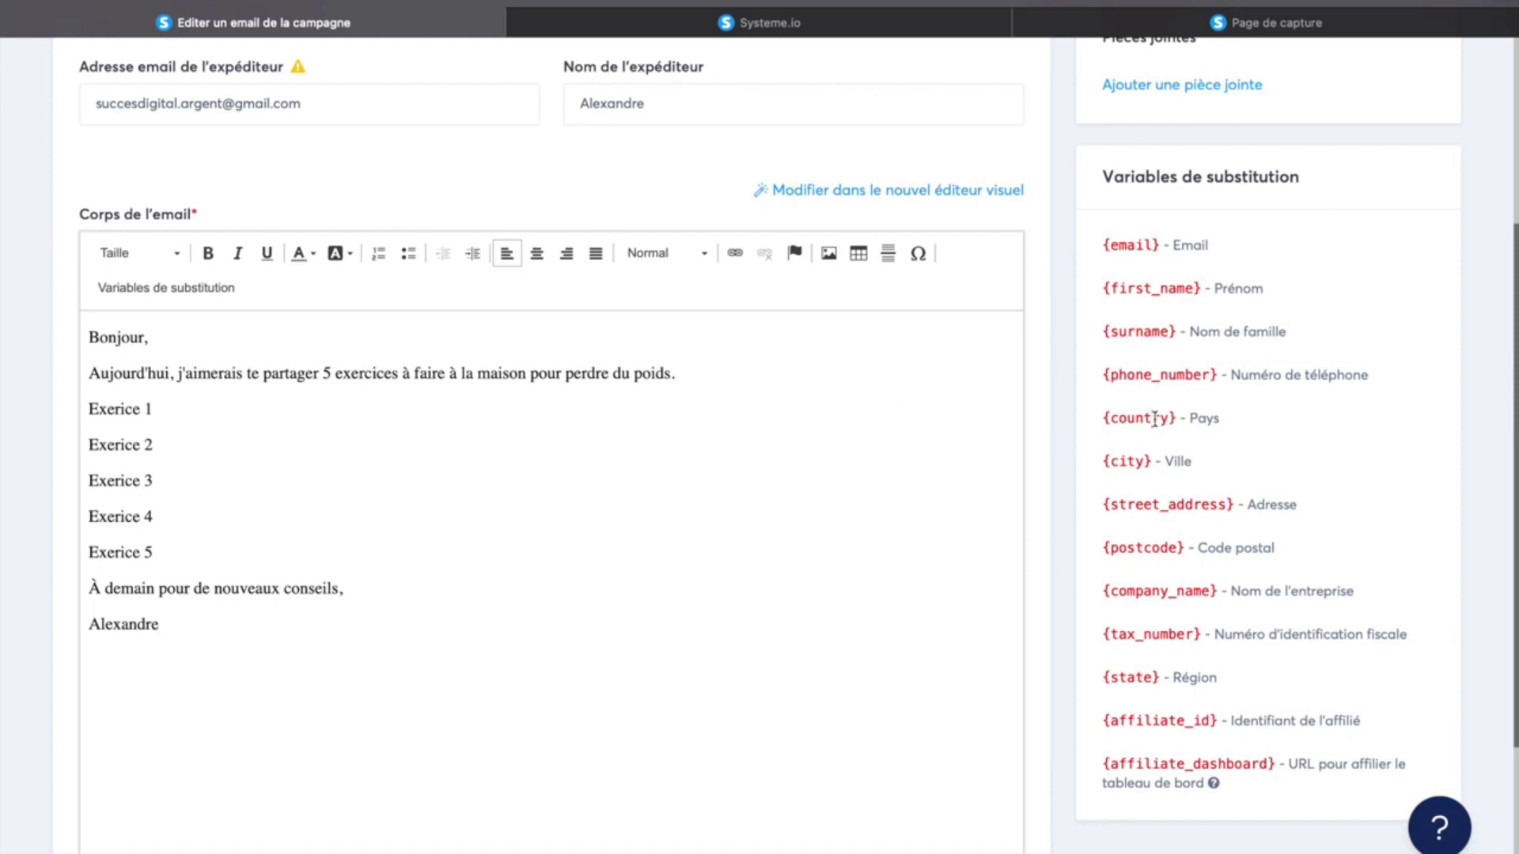
Step: Start publishing the exercises email with a delay of 1 "Jours", placed after "Voici vos 10 recettes !"
{"action": "scroll", "coordinate": [616, 355], "scroll_direction": "up", "scroll_amount": 3}
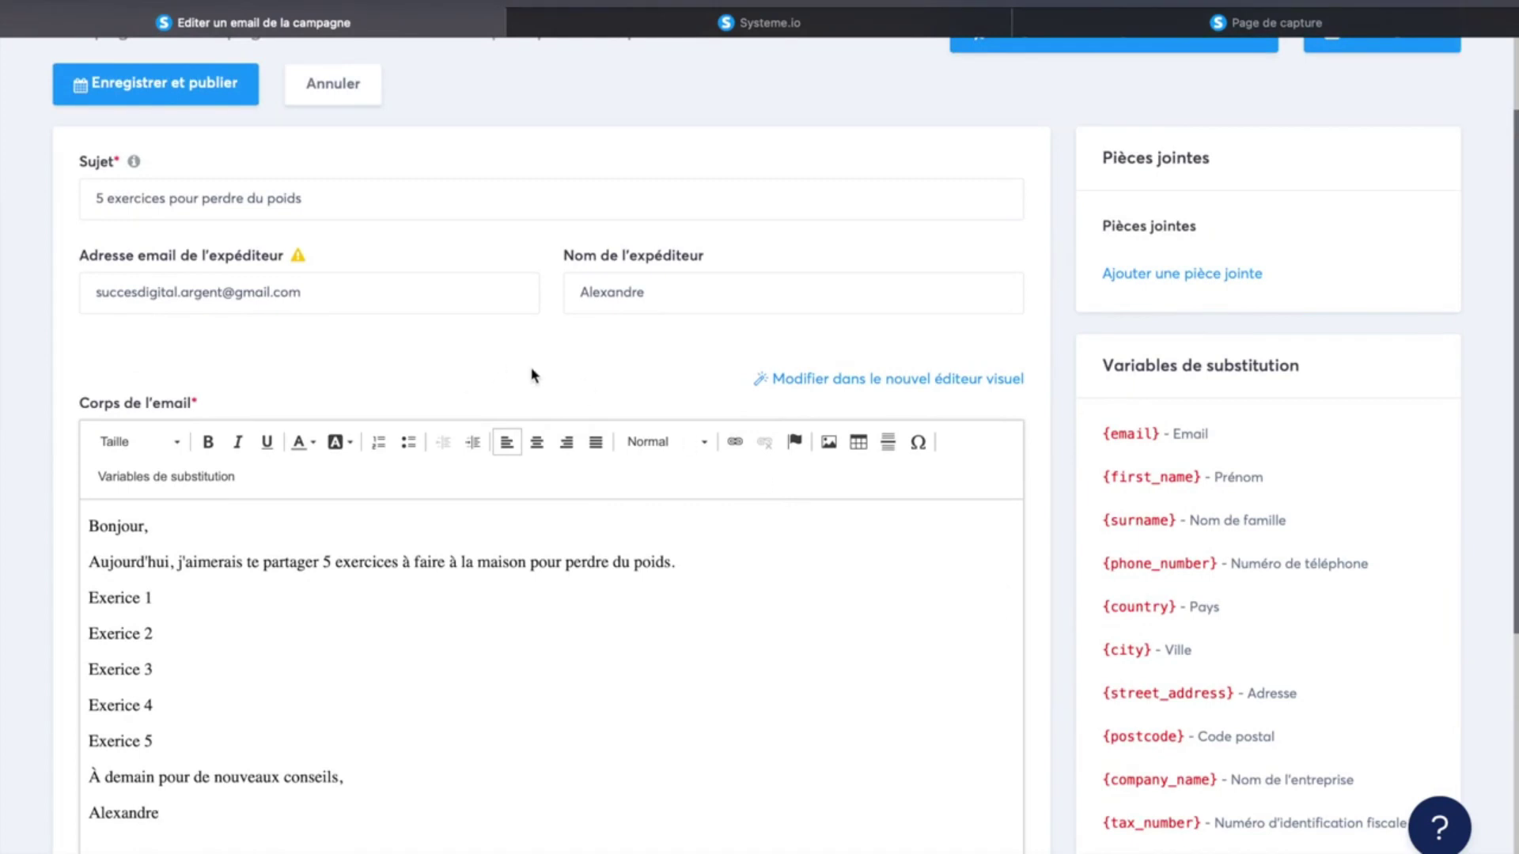
{"action": "scroll", "coordinate": [295, 308], "scroll_direction": "down", "scroll_amount": 3}
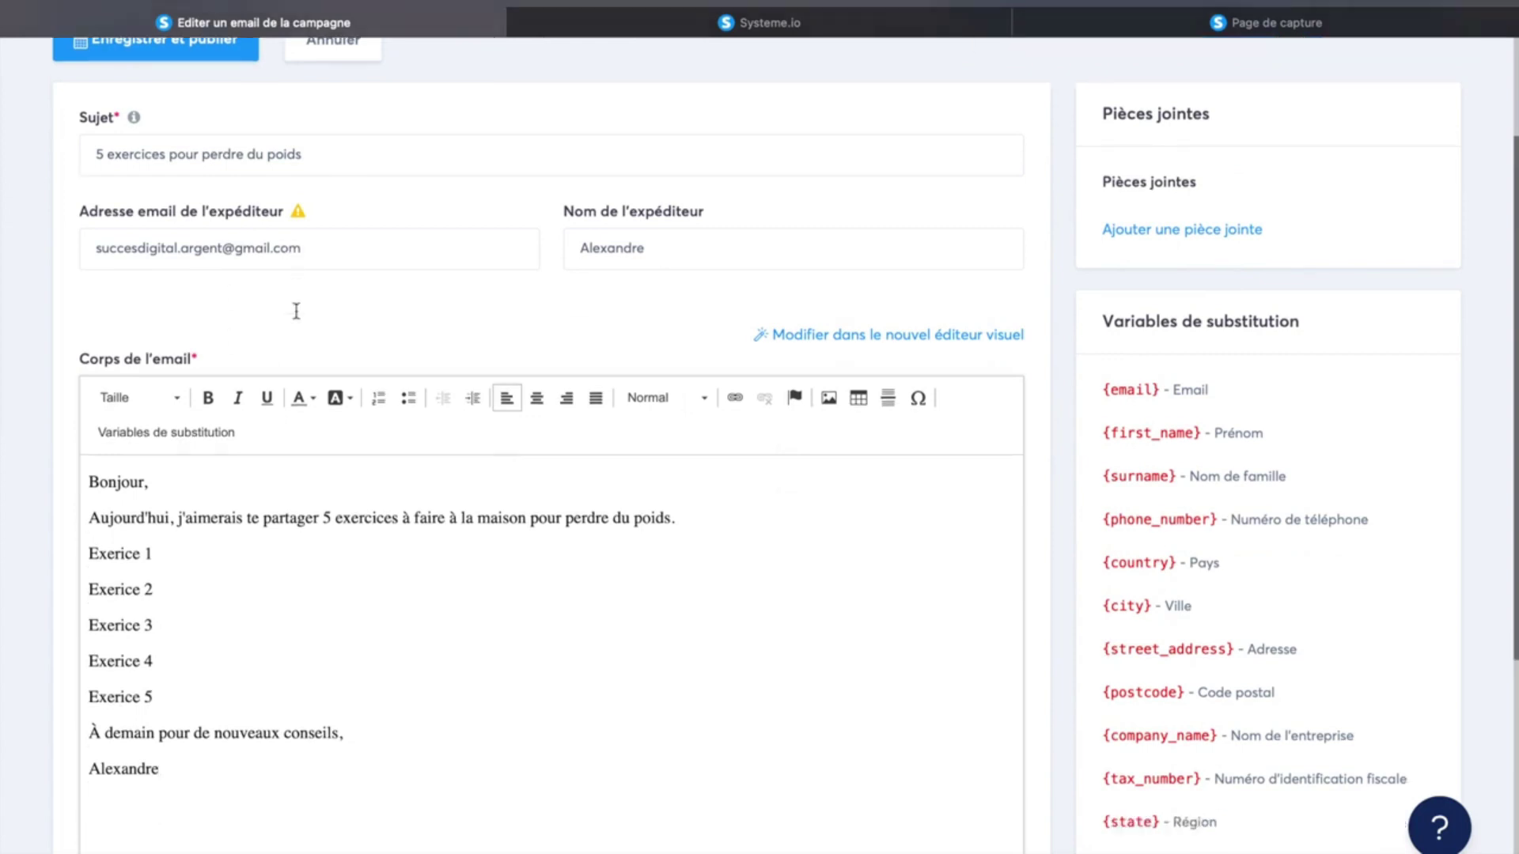
{"action": "scroll", "coordinate": [539, 526], "scroll_direction": "up", "scroll_amount": 5}
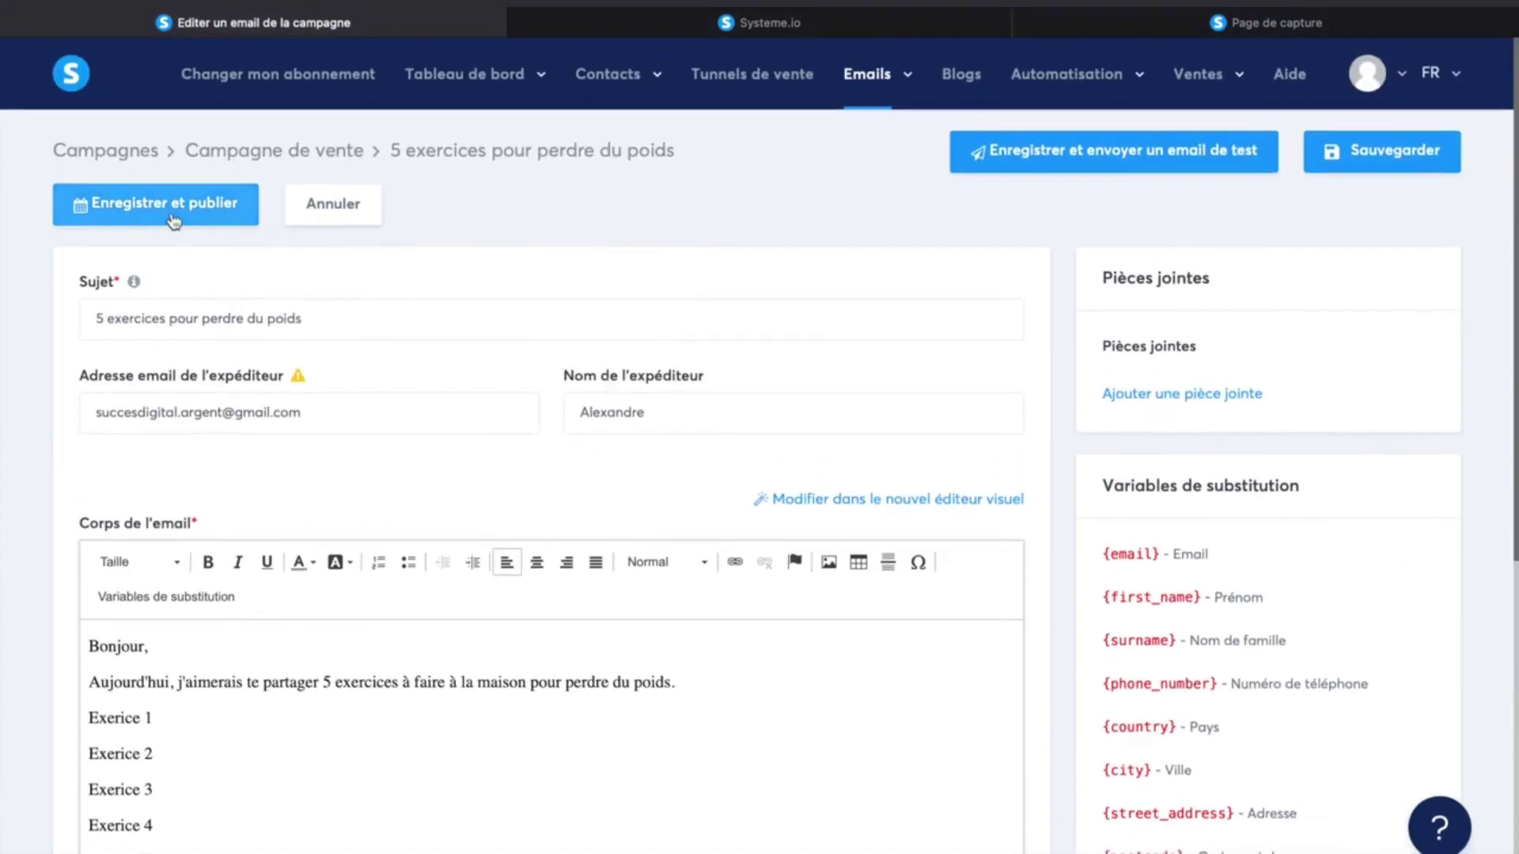
{"action": "left_click", "coordinate": [220, 220]}
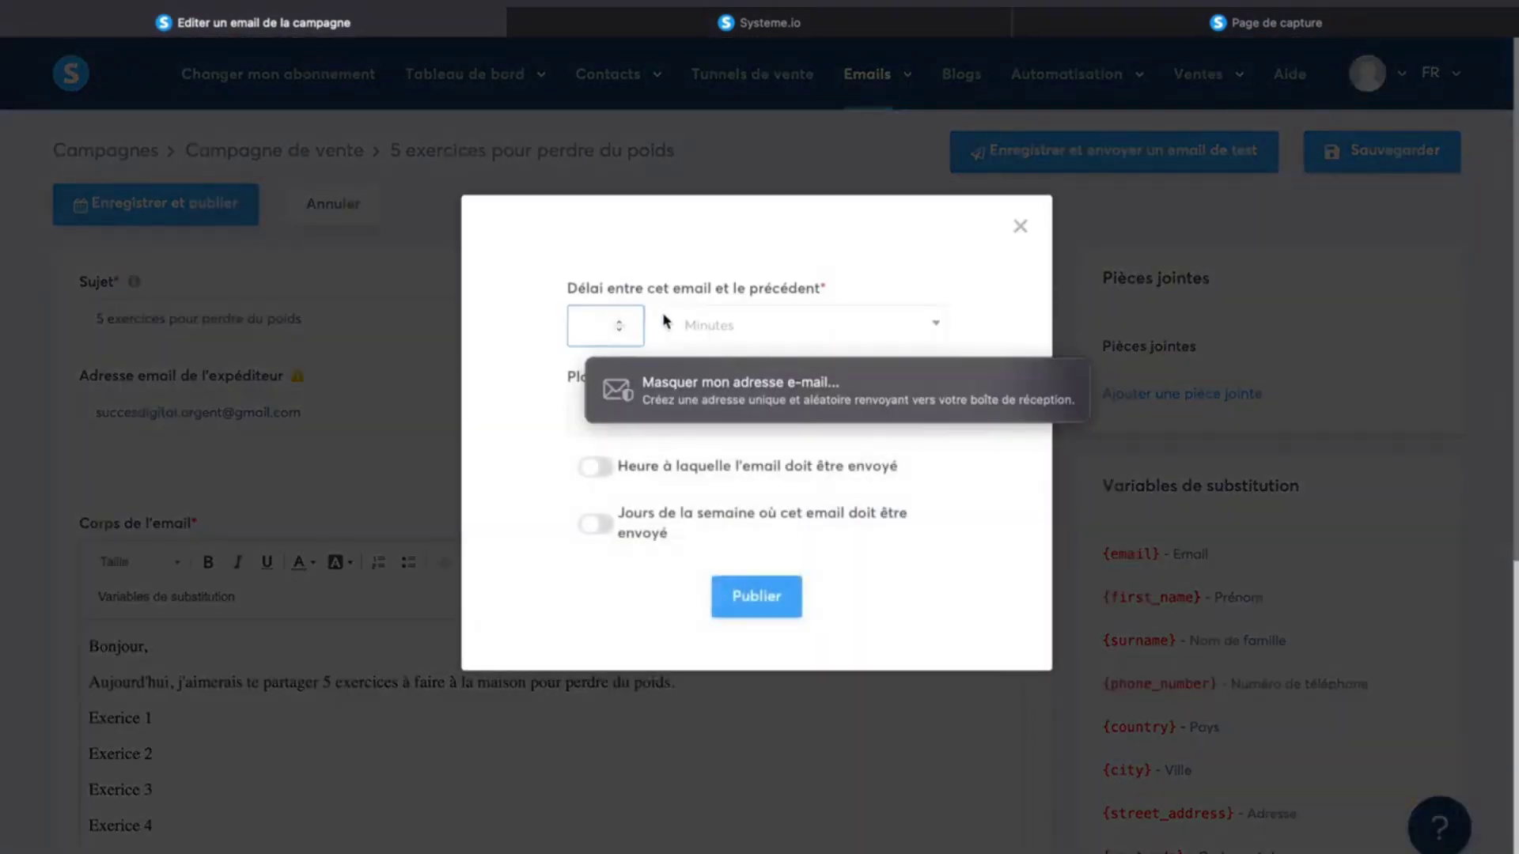
{"action": "left_click", "coordinate": [693, 336]}
{"action": "left_click", "coordinate": [706, 442]}
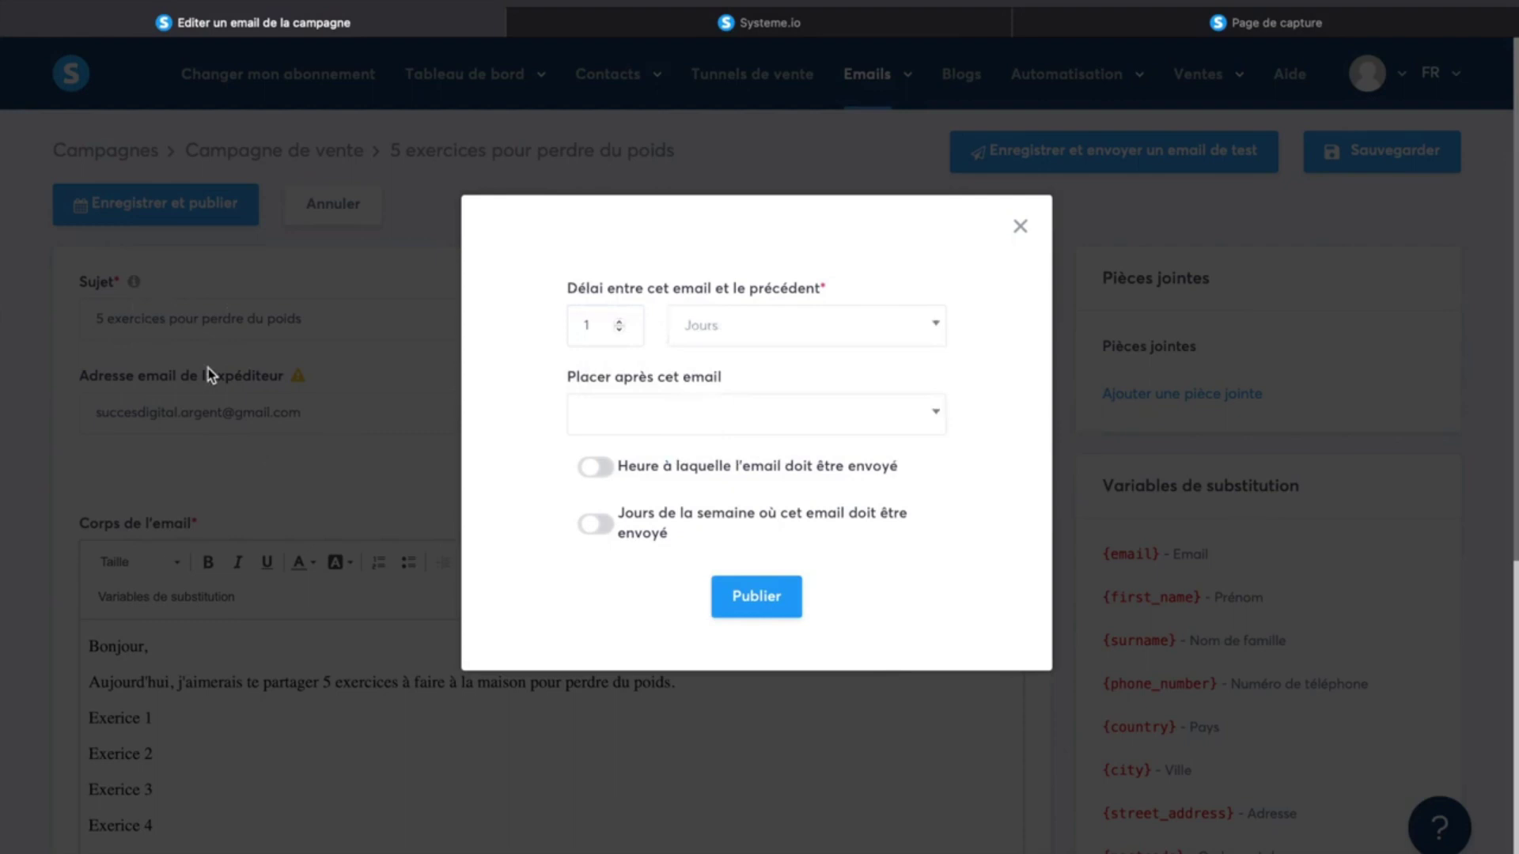
{"action": "left_click", "coordinate": [686, 336]}
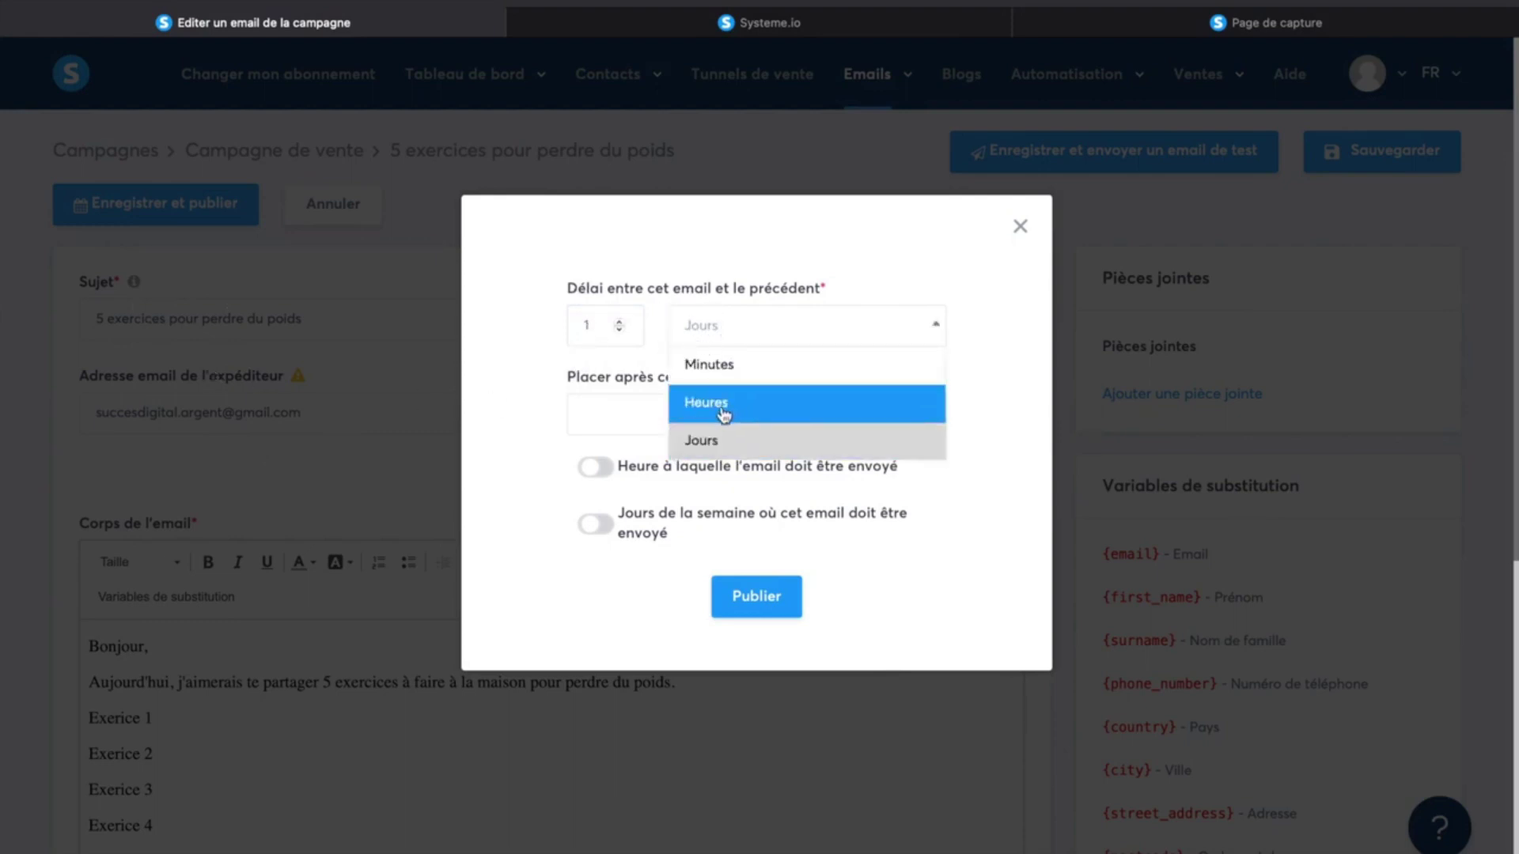
{"action": "left_click", "coordinate": [603, 379]}
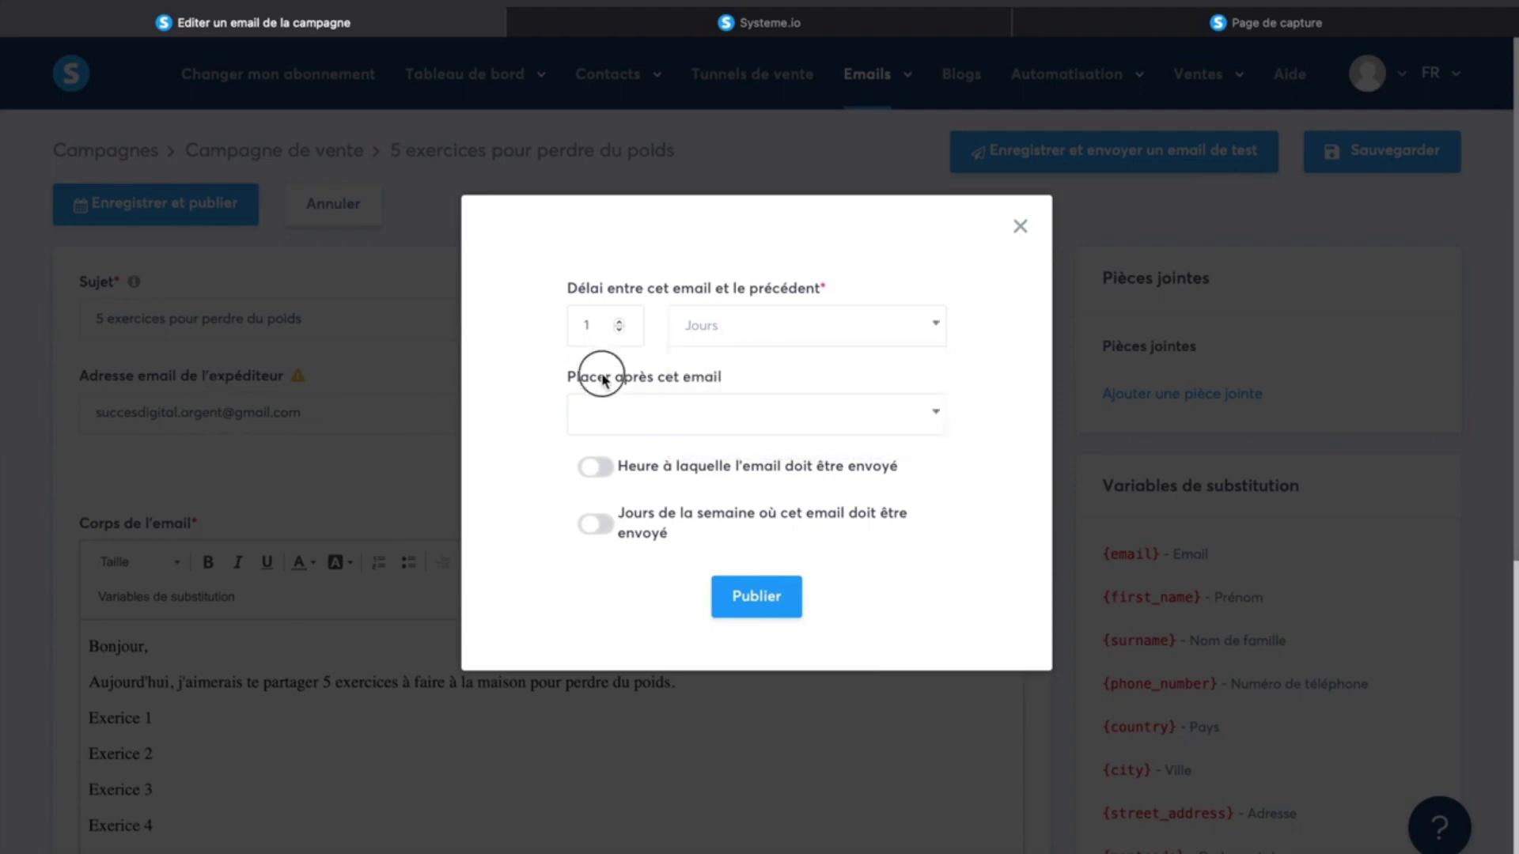
{"action": "left_click", "coordinate": [658, 418]}
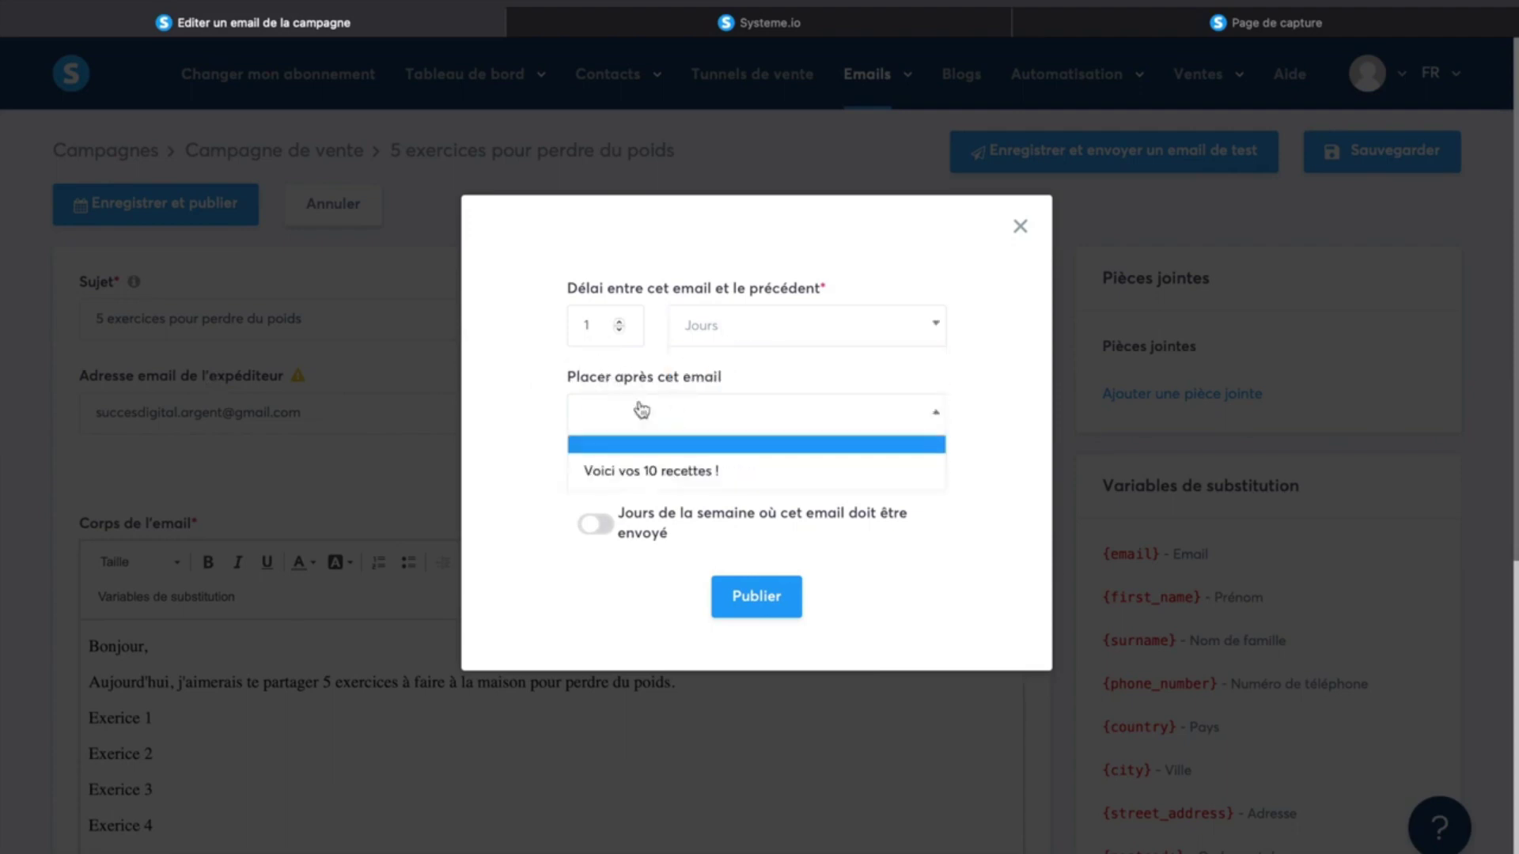
{"action": "left_click", "coordinate": [621, 477]}
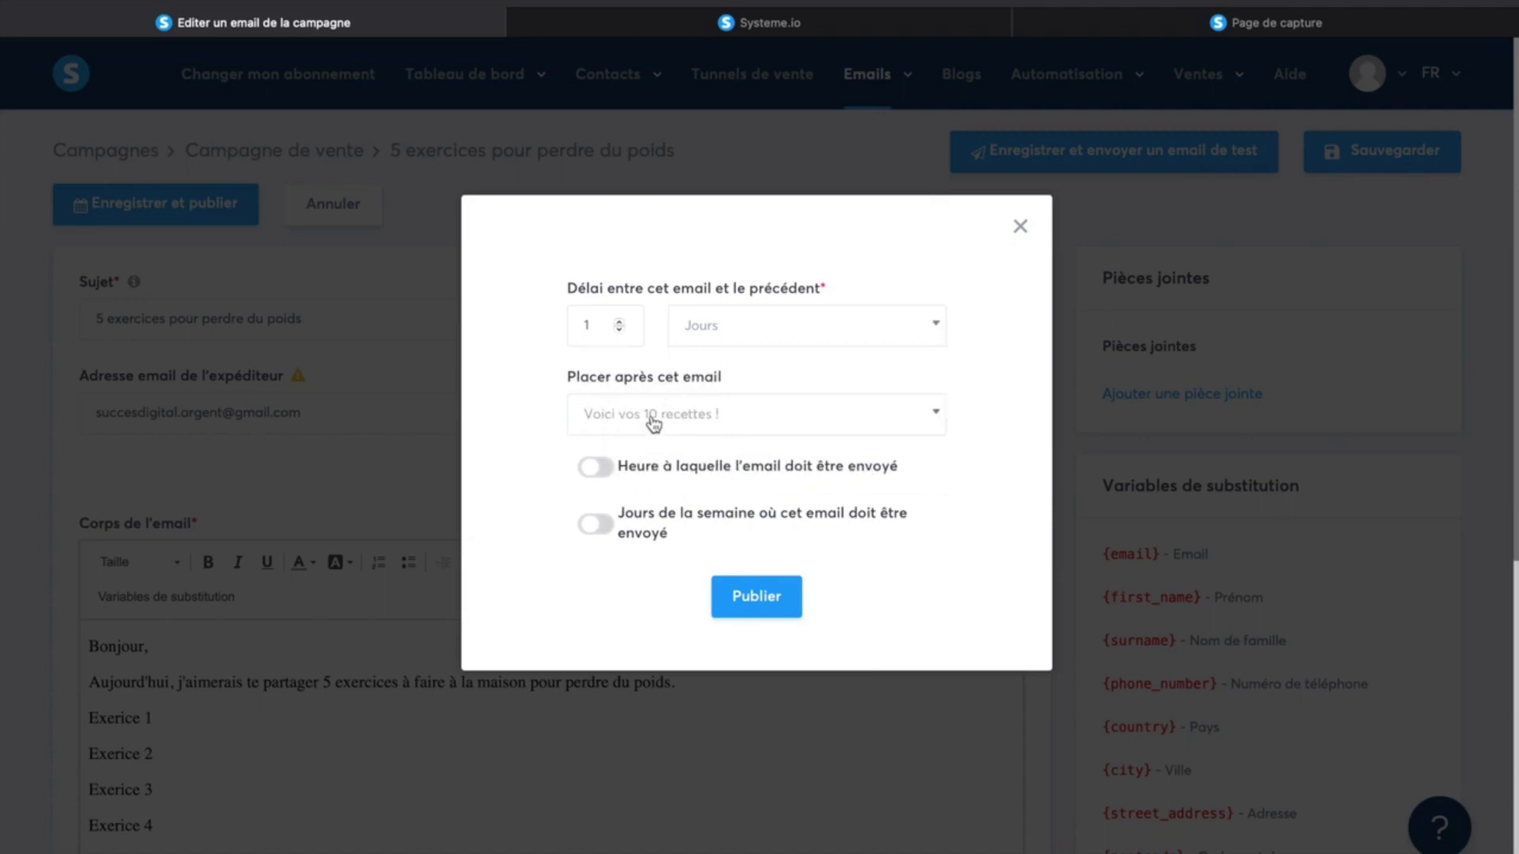
Step: Check the optional sending-hour choices without selecting an hour, and publish the exercises email
{"action": "left_click", "coordinate": [598, 472]}
{"action": "left_click", "coordinate": [630, 528]}
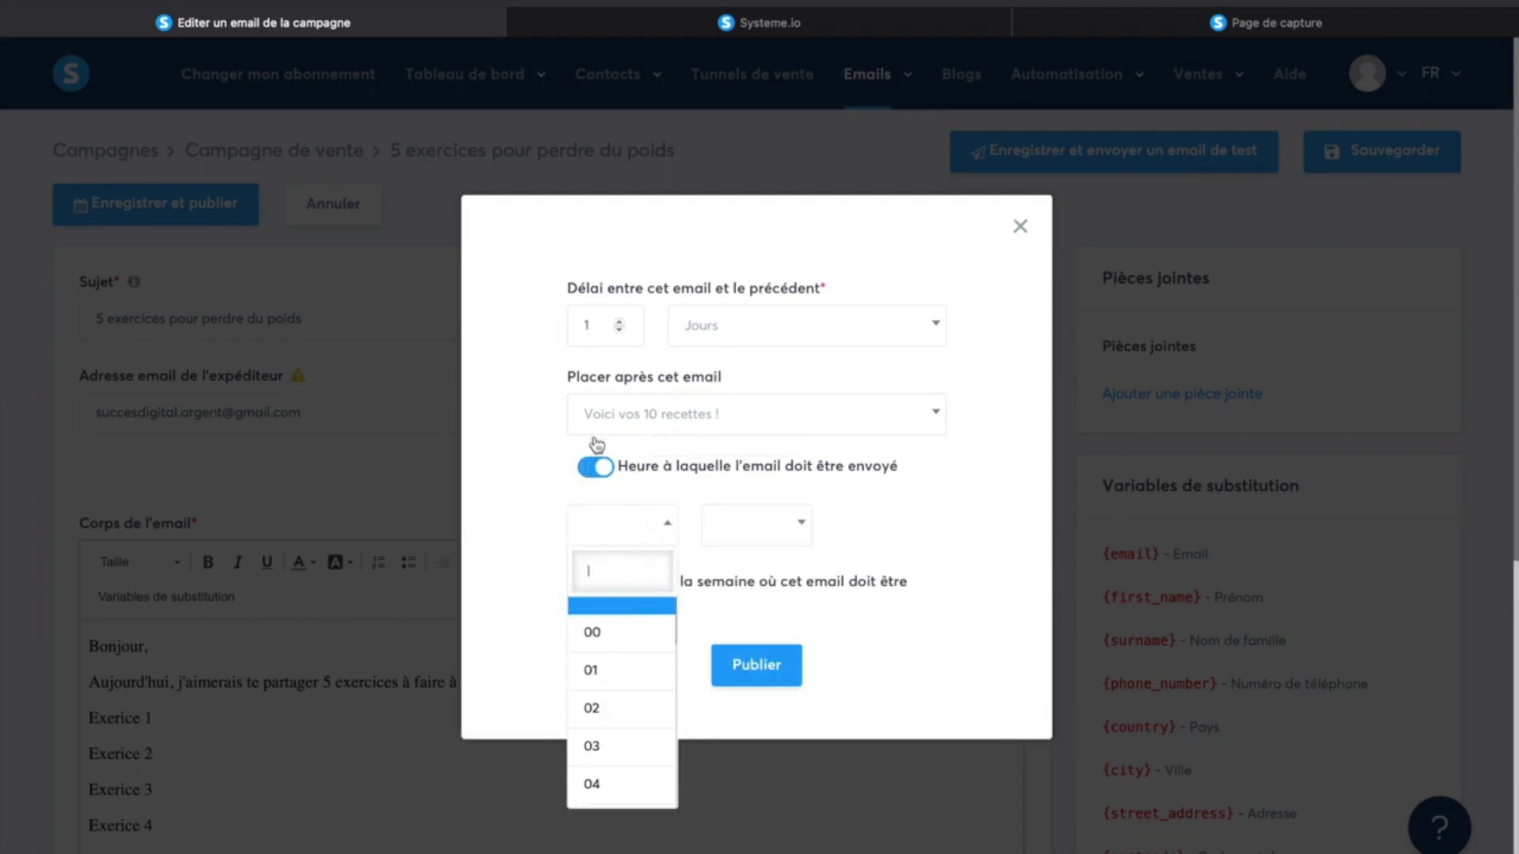
{"action": "left_click", "coordinate": [590, 485]}
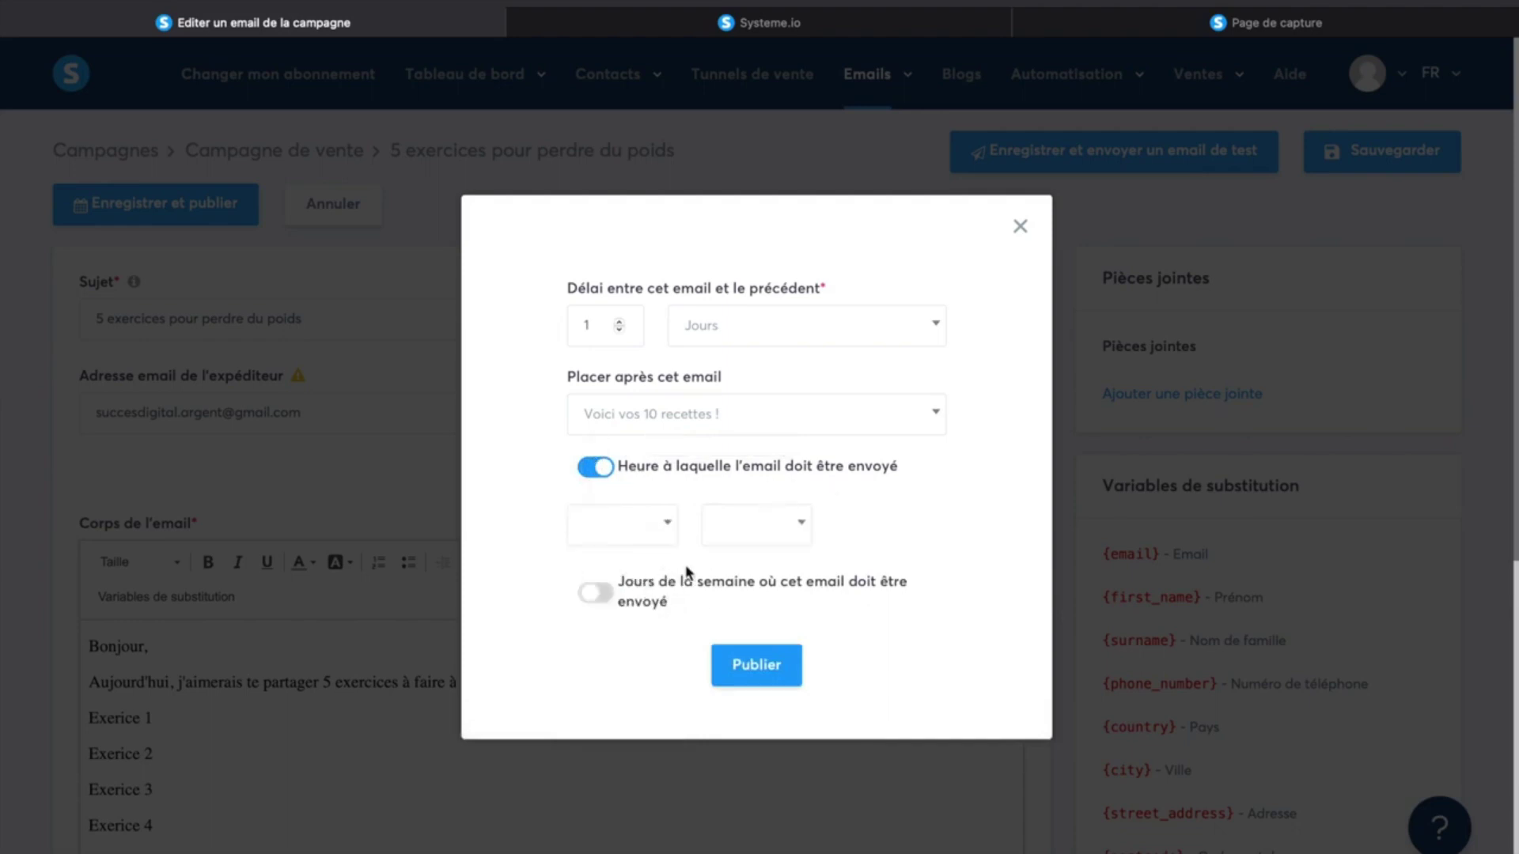
{"action": "left_click", "coordinate": [782, 672]}
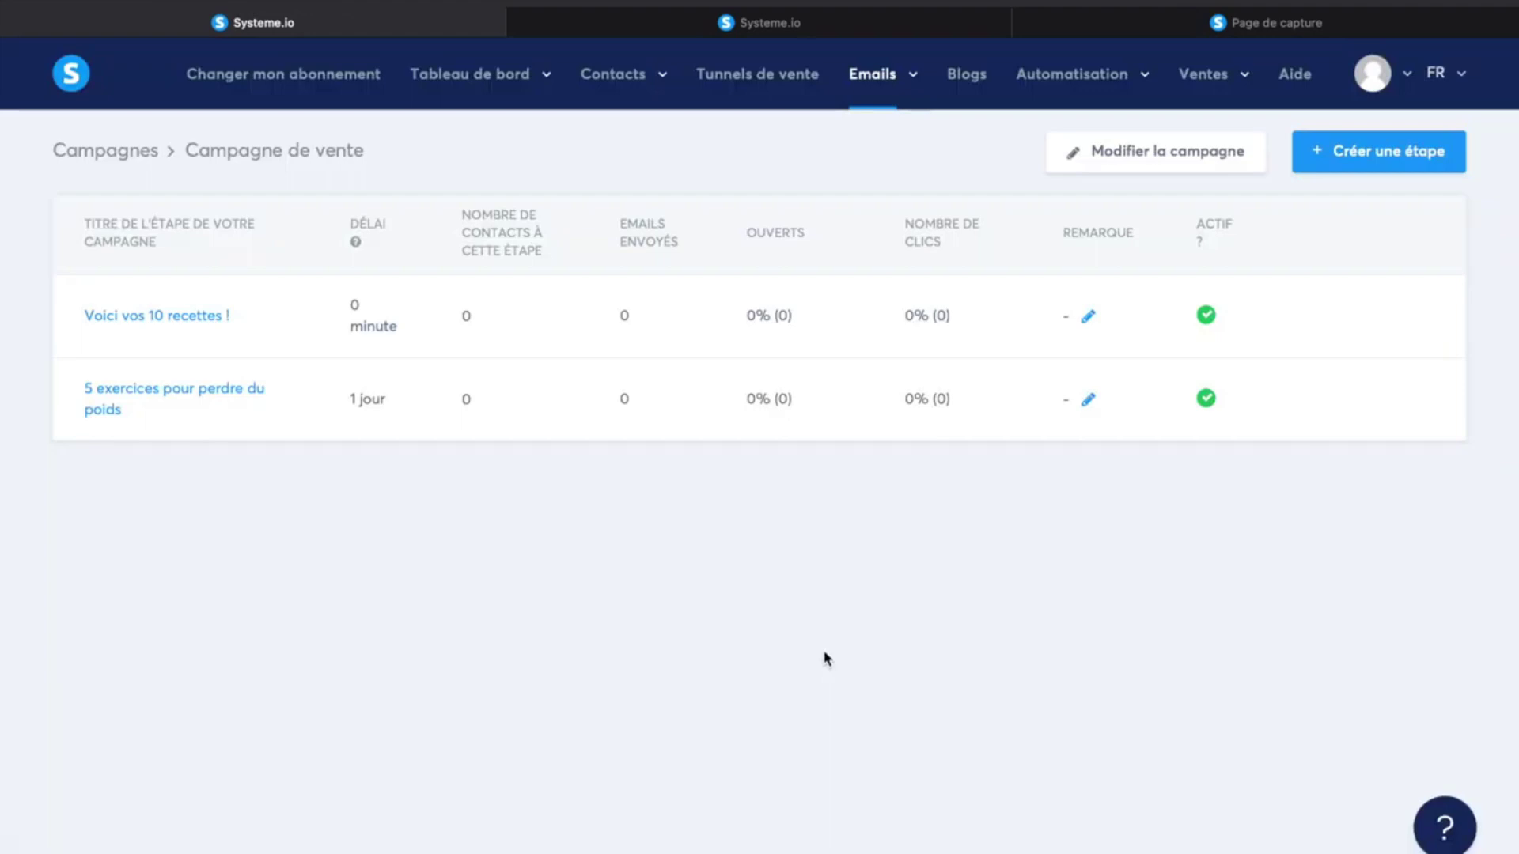
Step: Start another step in the sales campaign and enter the sender's first name
{"action": "left_click", "coordinate": [1362, 153]}
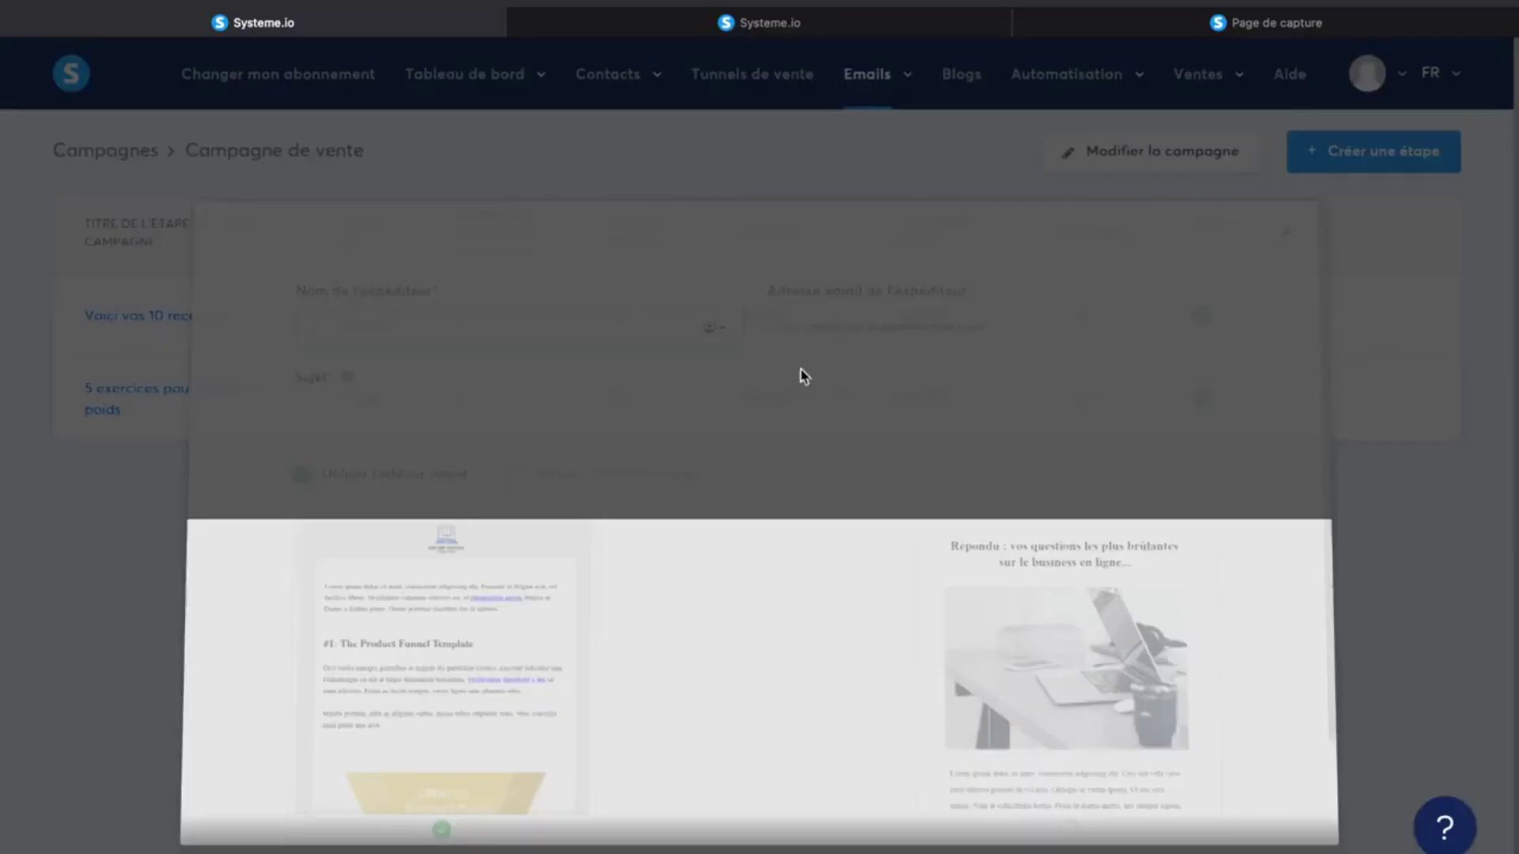
{"action": "type", "text": "Alexandre"}
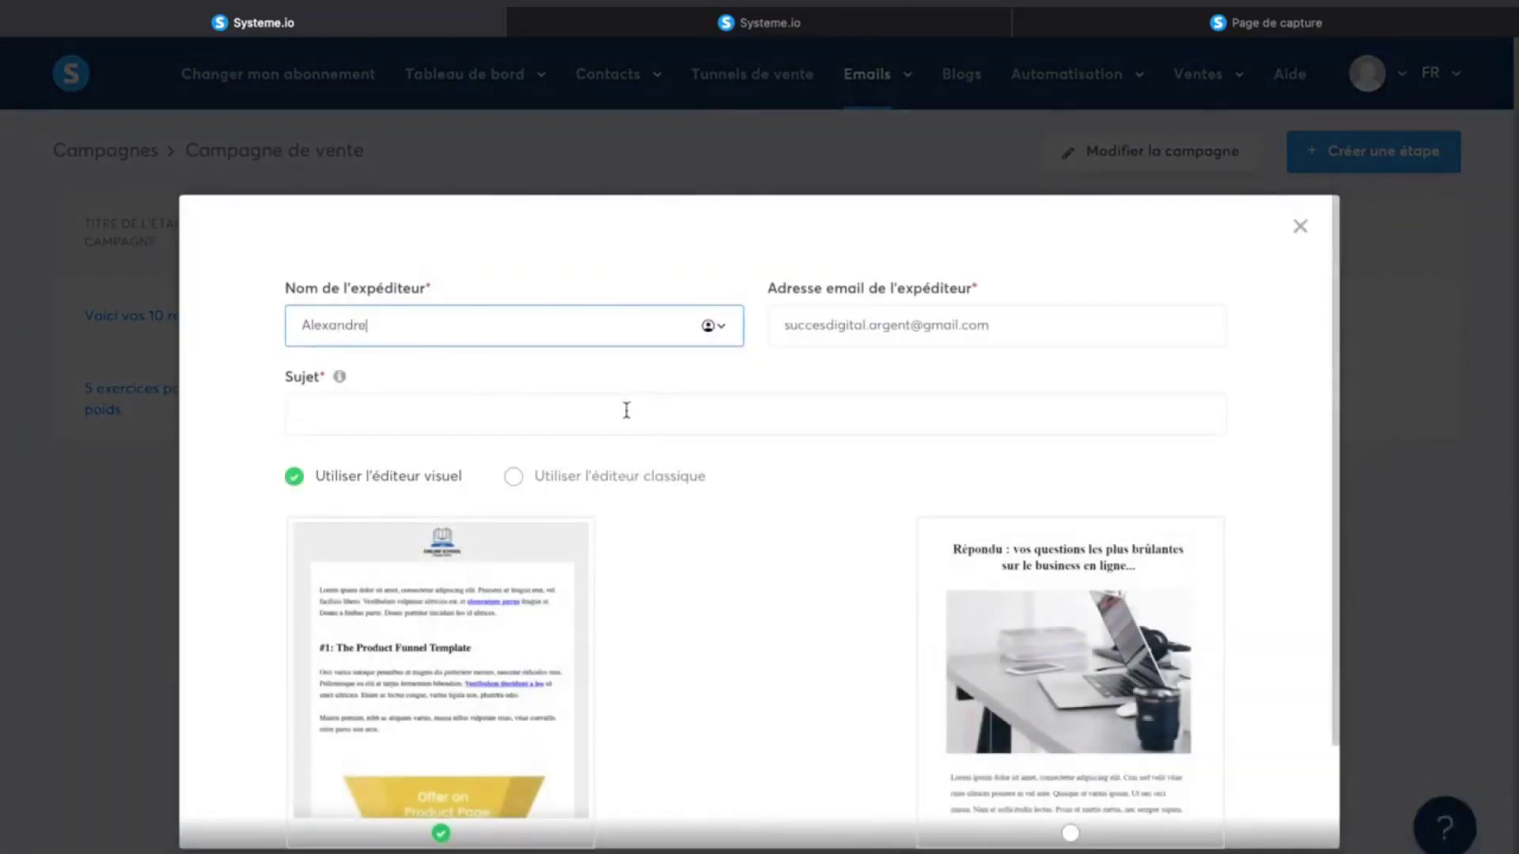
{"action": "left_click", "coordinate": [623, 415]}
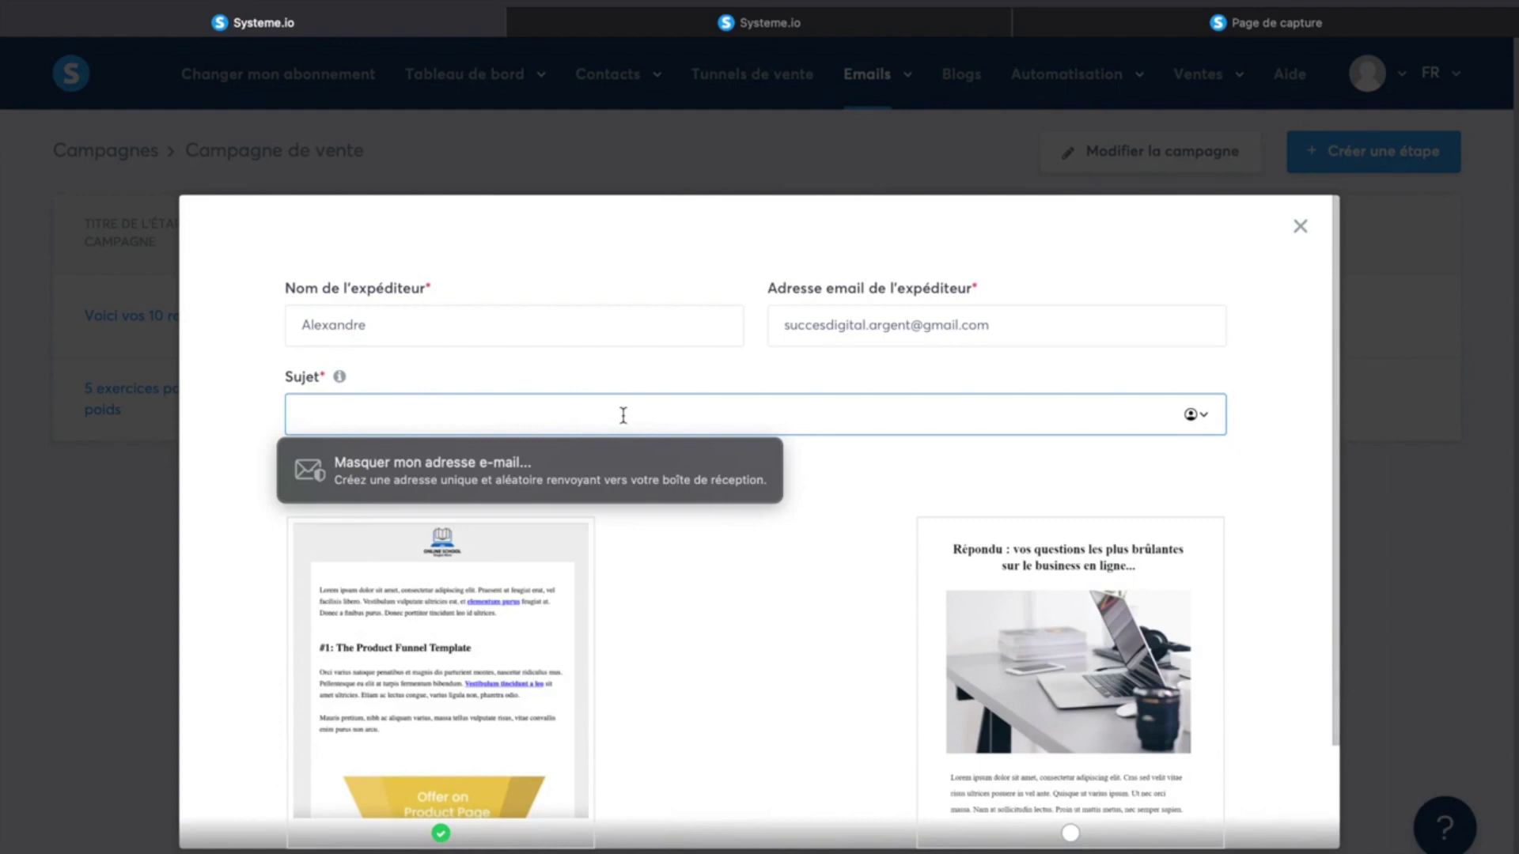
{"action": "type", "text": "Emma a perdu 5 kilos"}
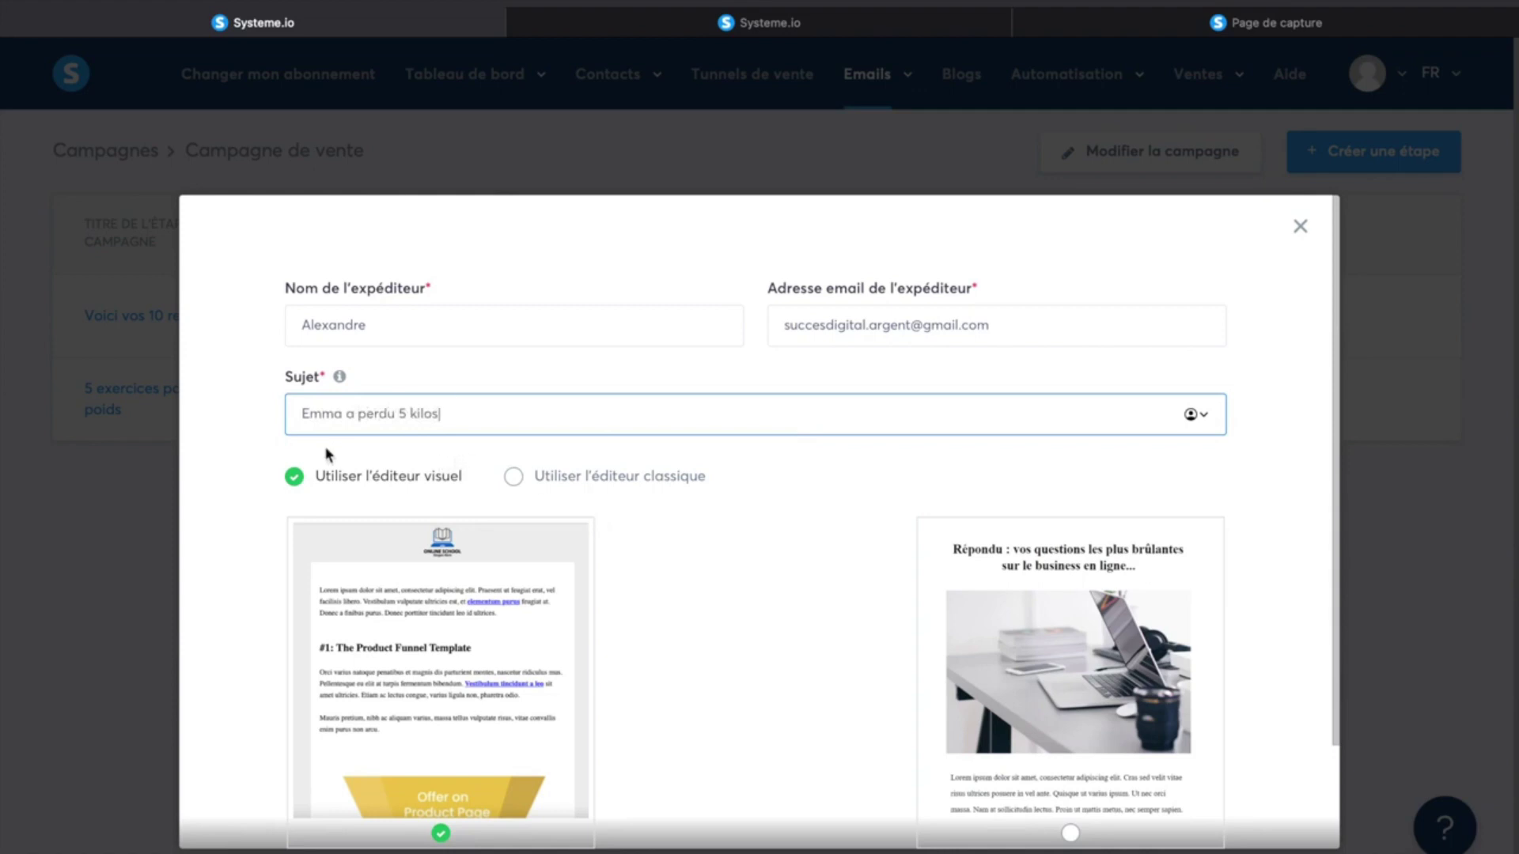
{"action": "left_click_drag", "start_coordinate": [299, 414], "coordinate": [478, 417]}
{"action": "double_click", "coordinate": [506, 411]}
{"action": "key", "text": "BackSpace"}
{"action": "key", "text": "BackSpace"}
{"action": "key", "text": "BackSpace"}
{"action": "key", "text": "BackSpace"}
{"action": "key", "text": "BackSpace"}
{"action": "key", "text": "BackSpace"}
{"action": "key", "text": "BackSpace"}
{"action": "key", "text": "BackSpace"}
{"action": "key", "text": "BackSpace"}
{"action": "key", "text": "BackSpace"}
{"action": "key", "text": "BackSpace"}
{"action": "key", "text": "BackSpace"}
{"action": "key", "text": "BackSpace"}
{"action": "key", "text": "BackSpace"}
{"action": "key", "text": "BackSpace"}
{"action": "key", "text": "BackSpace"}
{"action": "type", "text": "Présentation"}
{"action": "key", "text": "BackSpace"}
{"action": "key", "text": "BackSpace"}
{"action": "key", "text": "BackSpace"}
{"action": "key", "text": "BackSpace"}
{"action": "key", "text": "BackSpace"}
{"action": "key", "text": "BackSpace"}
{"action": "key", "text": "BackSpace"}
{"action": "key", "text": "BackSpace"}
{"action": "key", "text": "BackSpace"}
{"action": "key", "text": "BackSpace"}
{"action": "key", "text": "BackSpace"}
{"action": "key", "text": "BackSpace"}
Step: Set the new step's subject to "La formation Body'Minute" and choose the classic editor
{"action": "type", "text": "La formation BodyMin"}
{"action": "left_click", "coordinate": [419, 413]}
{"action": "type", "text": "'"}
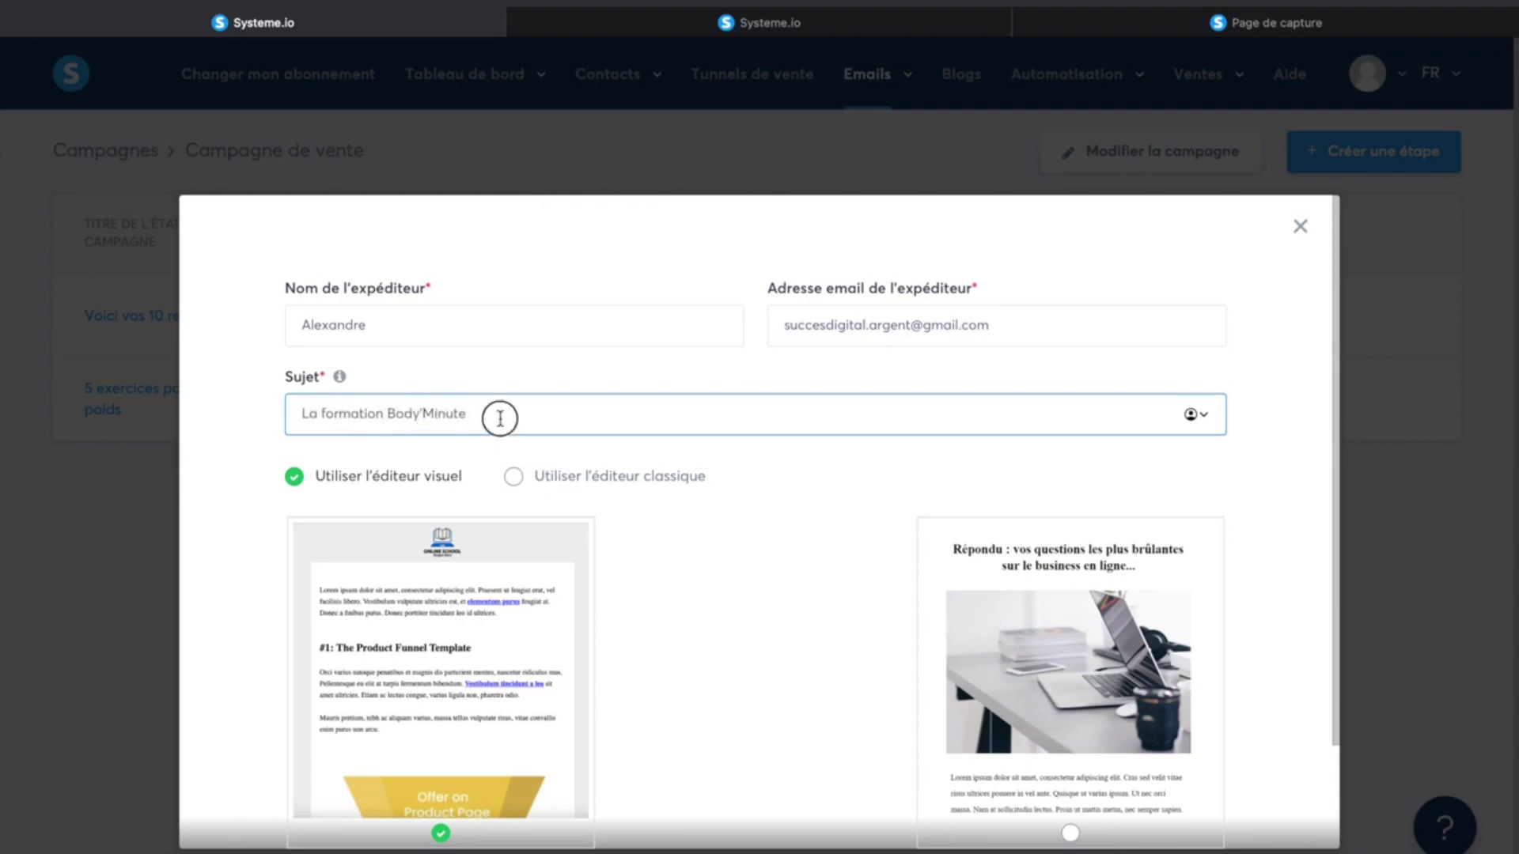
{"action": "left_click_drag", "start_coordinate": [498, 414], "coordinate": [170, 426]}
{"action": "left_click", "coordinate": [617, 480]}
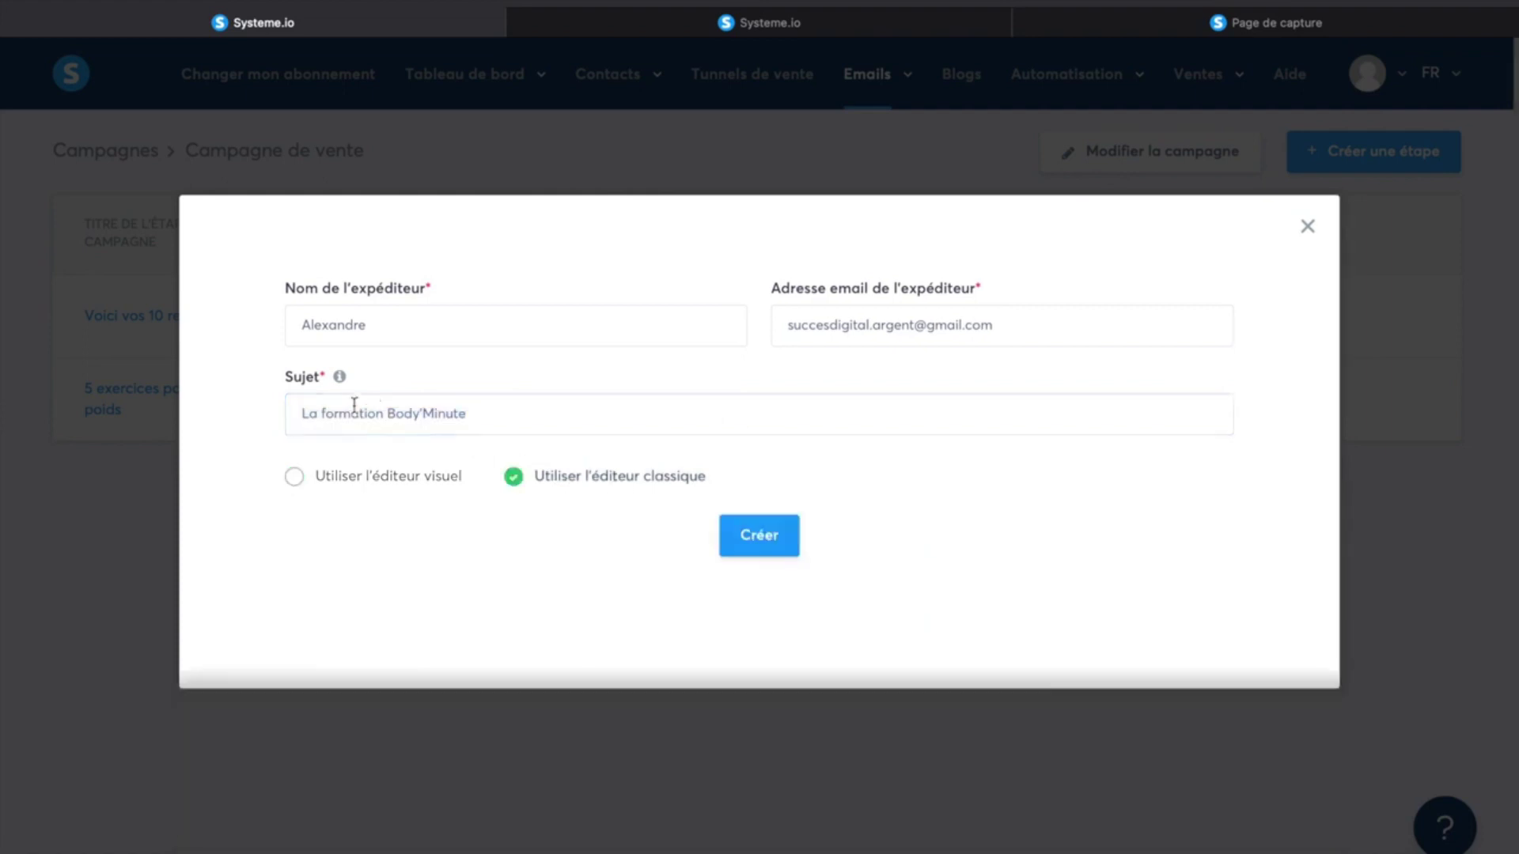
Step: Create the "La formation Body'Minute" step and start editing its email body
{"action": "left_click", "coordinate": [783, 556]}
{"action": "left_click", "coordinate": [478, 672]}
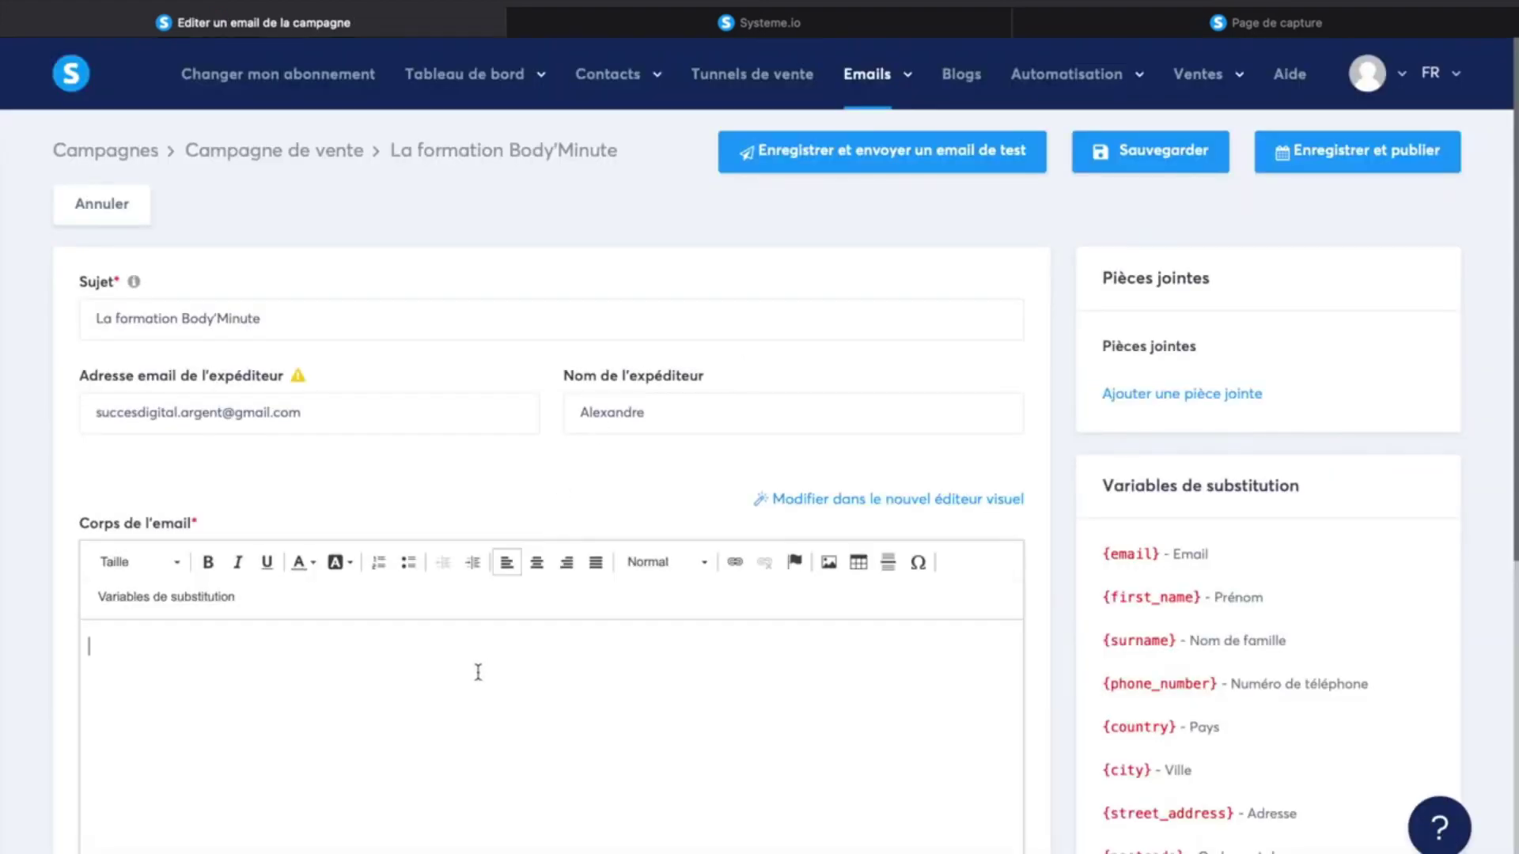
{"action": "scroll", "coordinate": [477, 605], "scroll_direction": "down", "scroll_amount": 4}
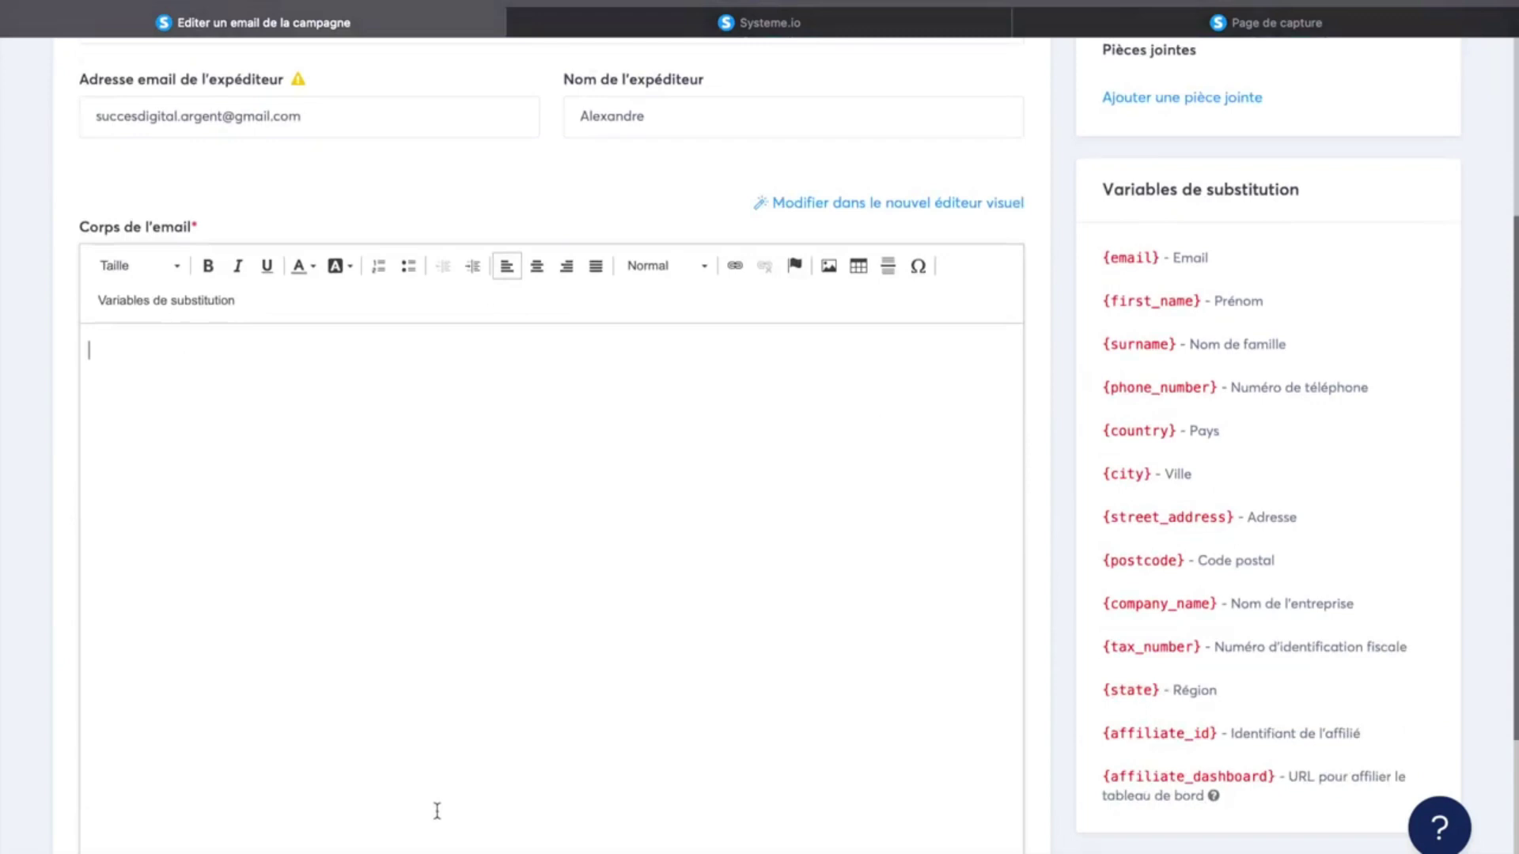
{"action": "scroll", "coordinate": [437, 504], "scroll_direction": "up", "scroll_amount": 4}
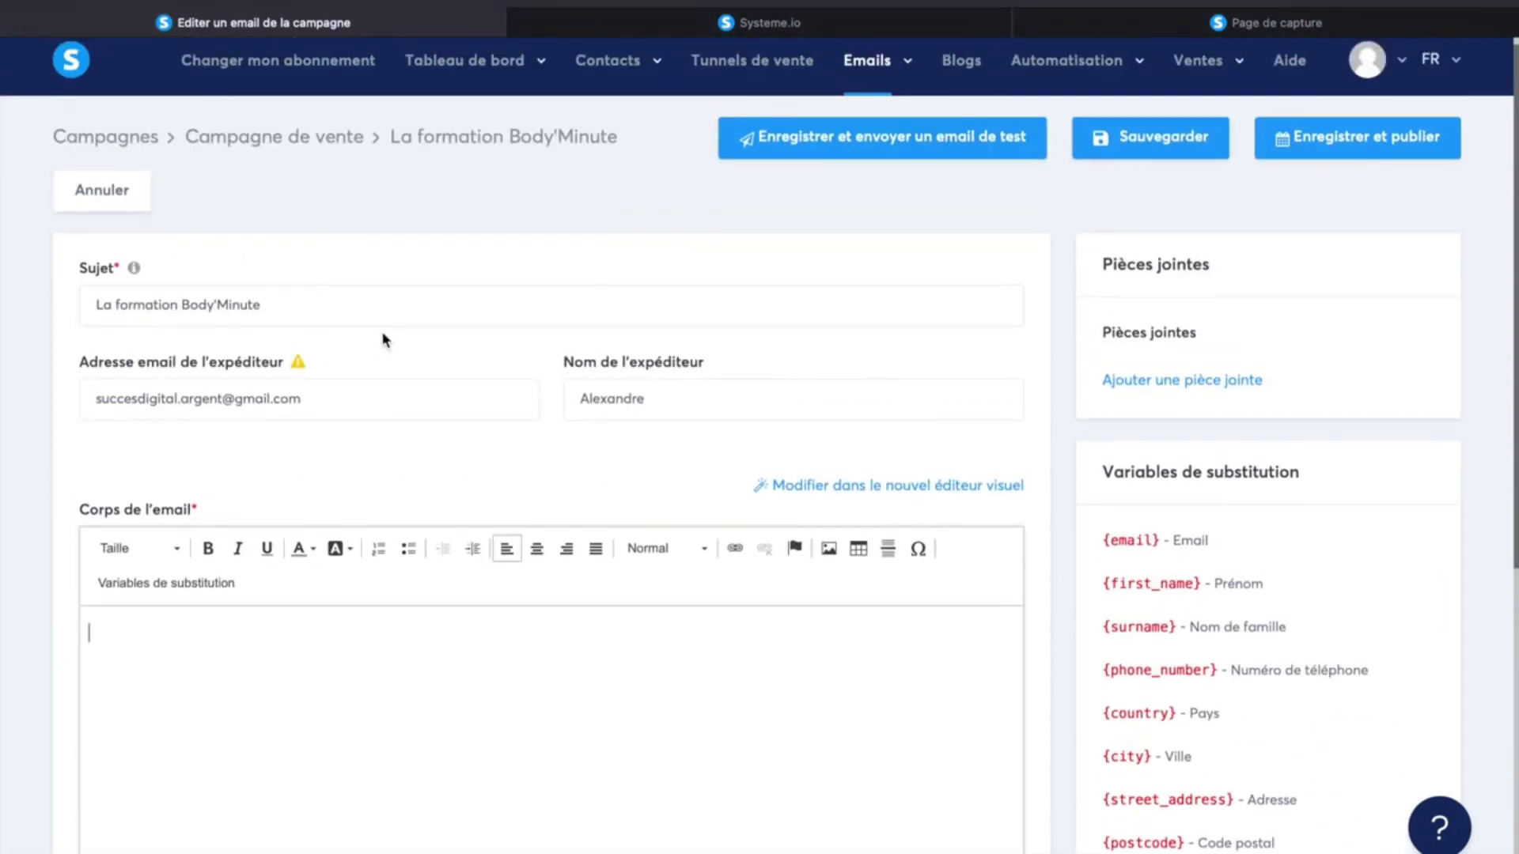
Step: Replace the email's subject with "J'ai testé la formation de XXX" and return to the empty body
{"action": "triple_click", "coordinate": [342, 312]}
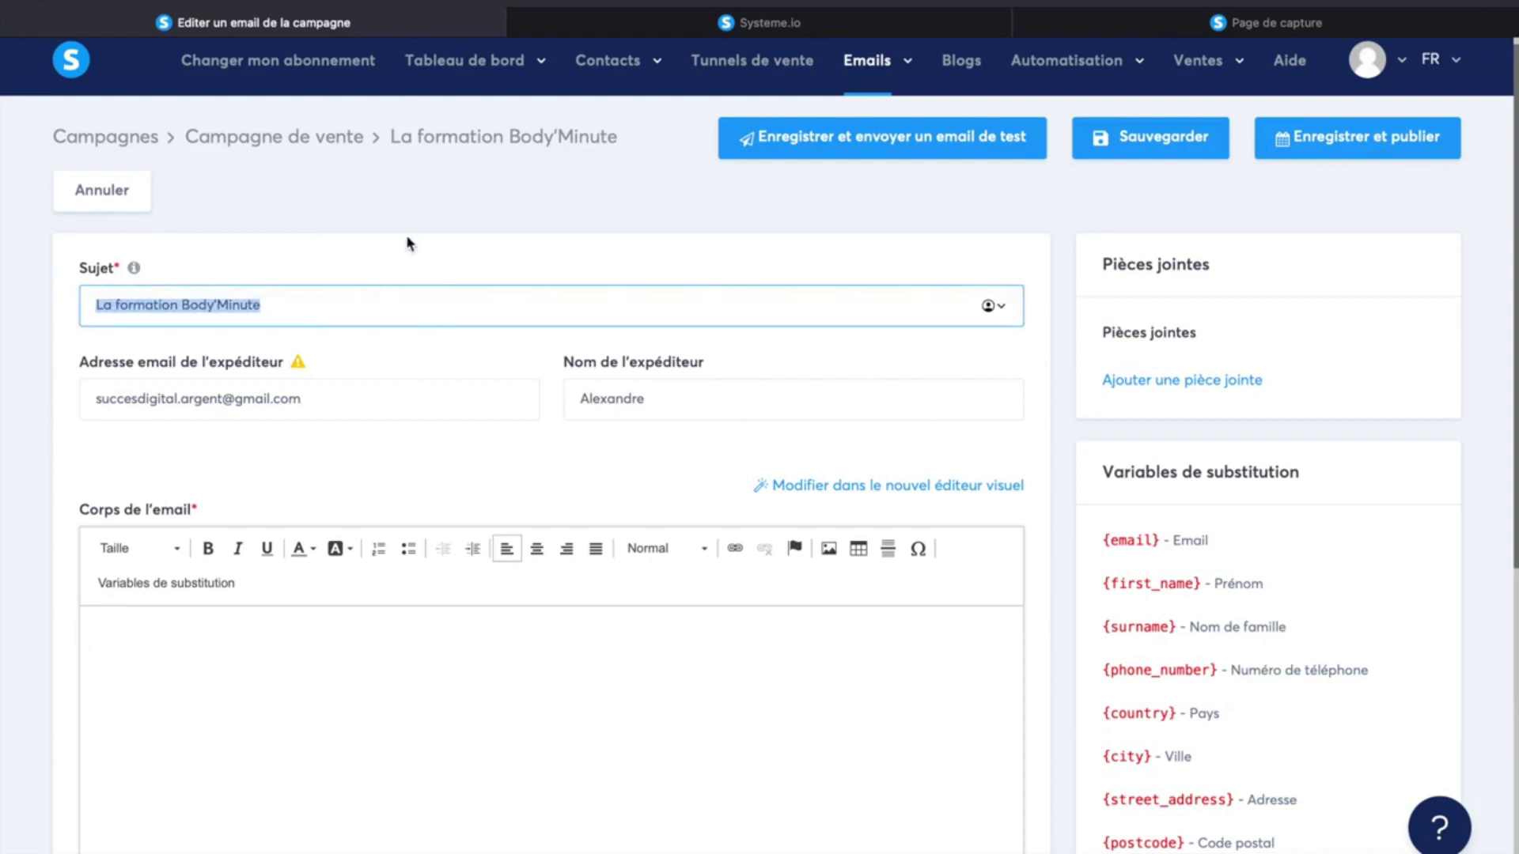
{"action": "type", "text": "J'ai testé la formation de XXX"}
{"action": "scroll", "coordinate": [318, 489], "scroll_direction": "down", "scroll_amount": 5}
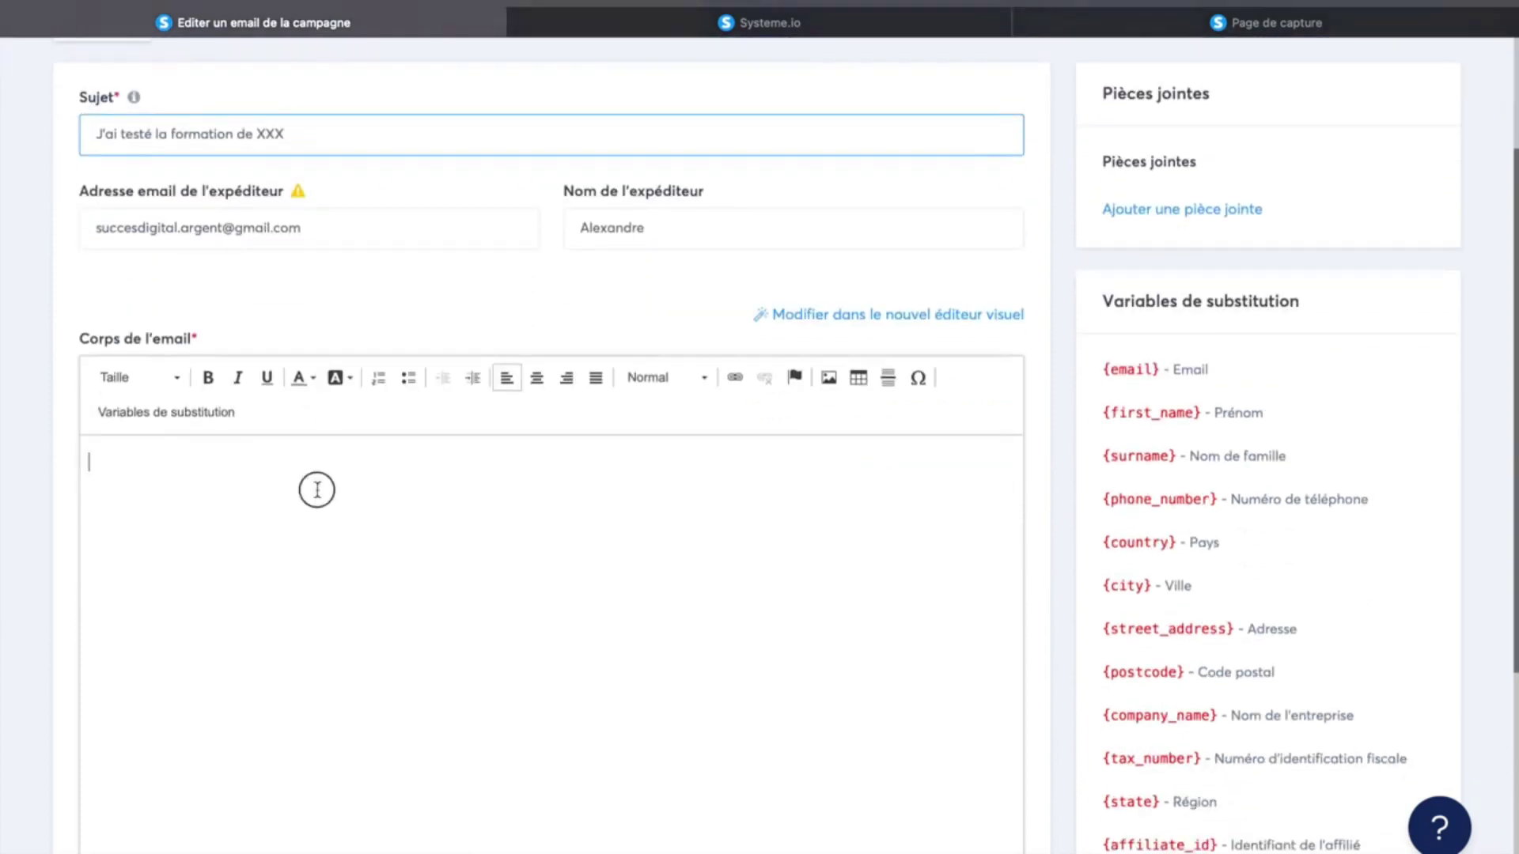
{"action": "scroll", "coordinate": [317, 490], "scroll_direction": "down", "scroll_amount": 1}
{"action": "left_click", "coordinate": [318, 663]}
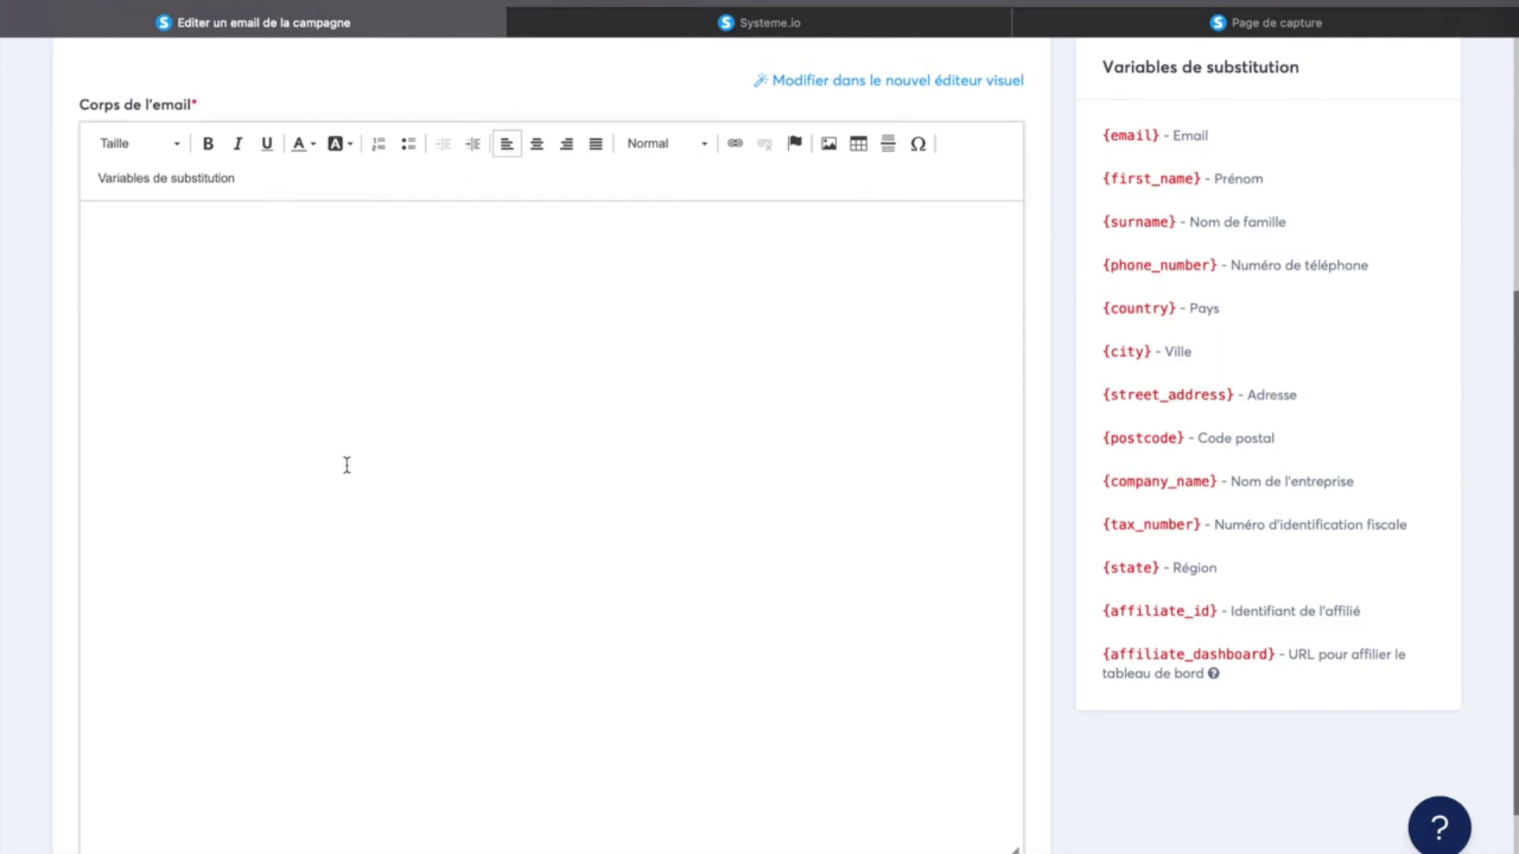
Step: Change the end of the subject so that it reads "J'ai testé la protéine"
{"action": "scroll", "coordinate": [347, 465], "scroll_direction": "up", "scroll_amount": 5}
{"action": "triple_click", "coordinate": [298, 318]}
{"action": "left_click", "coordinate": [198, 318]}
{"action": "left_click", "coordinate": [155, 312]}
{"action": "left_click_drag", "start_coordinate": [155, 312], "coordinate": [446, 326]}
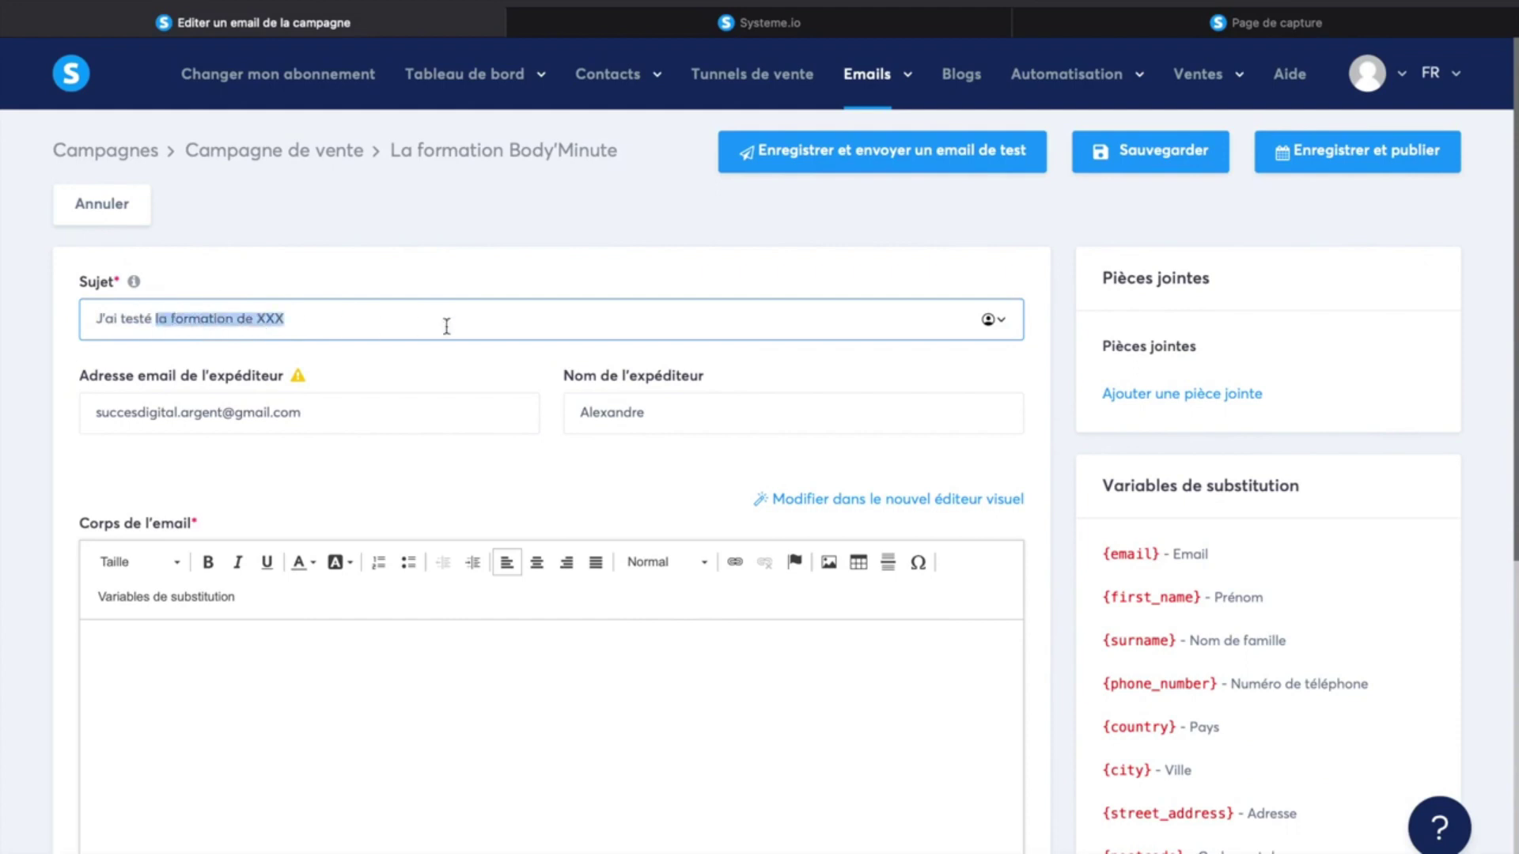
{"action": "type", "text": "la protéine"}
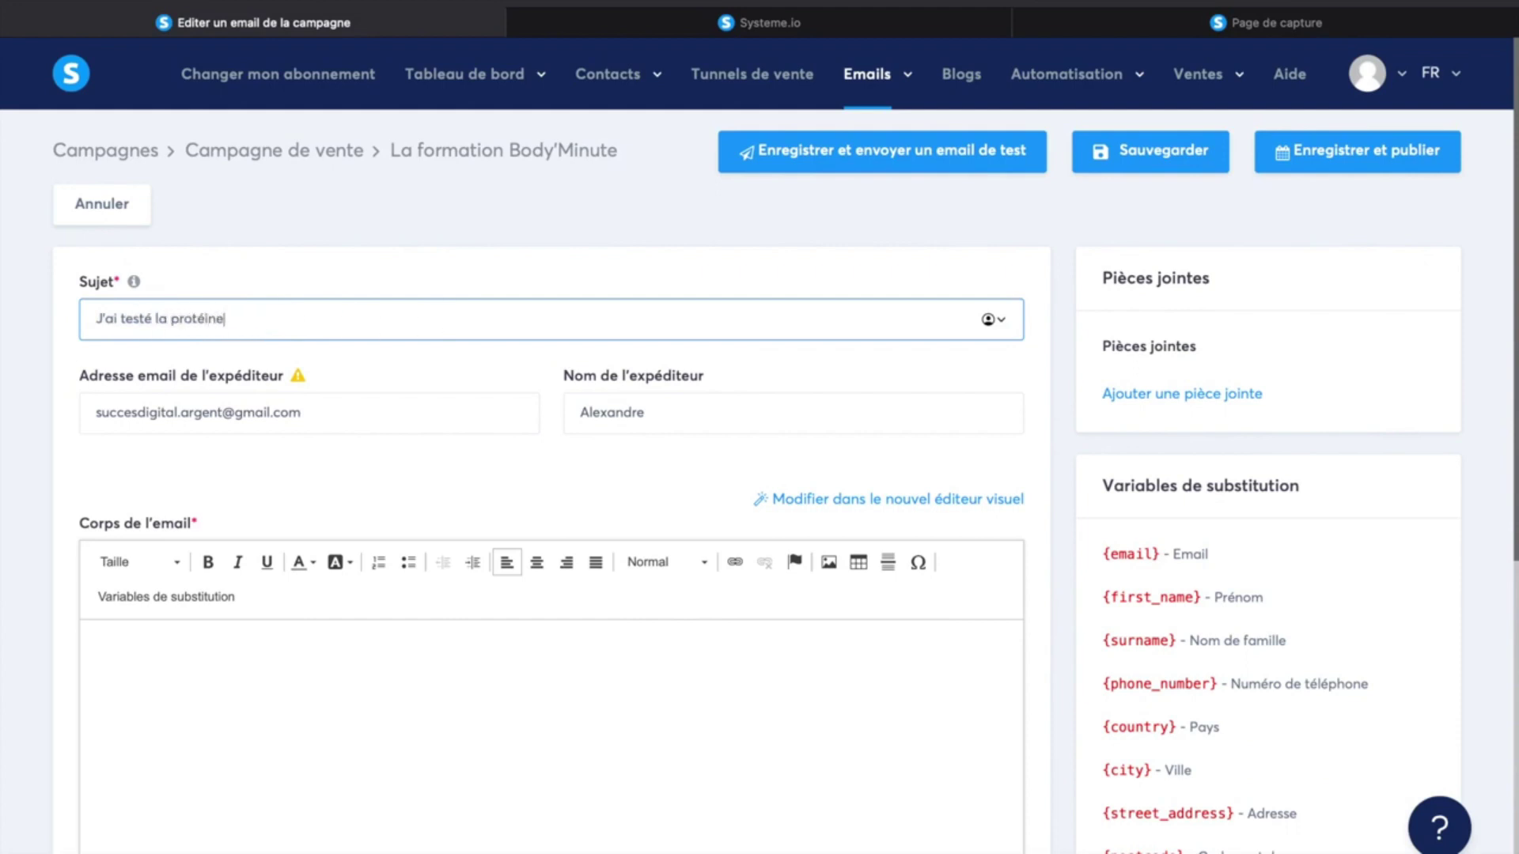
Step: Replace "protéine" wording in the subject so that it reads "J'ai testé MyProtein"
{"action": "key", "text": "BackSpace"}
{"action": "key", "text": "BackSpace"}
{"action": "key", "text": "BackSpace"}
{"action": "key", "text": "BackSpace"}
{"action": "key", "text": "BackSpace"}
{"action": "key", "text": "BackSpace"}
{"action": "key", "text": "BackSpace"}
{"action": "key", "text": "BackSpace"}
{"action": "key", "text": "BackSpace"}
{"action": "type", "text": "MyProtein"}
{"action": "scroll", "coordinate": [435, 348], "scroll_direction": "down", "scroll_amount": 3}
{"action": "left_click", "coordinate": [328, 640]}
Step: Clear the whole subject of the email
{"action": "scroll", "coordinate": [363, 521], "scroll_direction": "up", "scroll_amount": 3}
{"action": "double_click", "coordinate": [207, 298]}
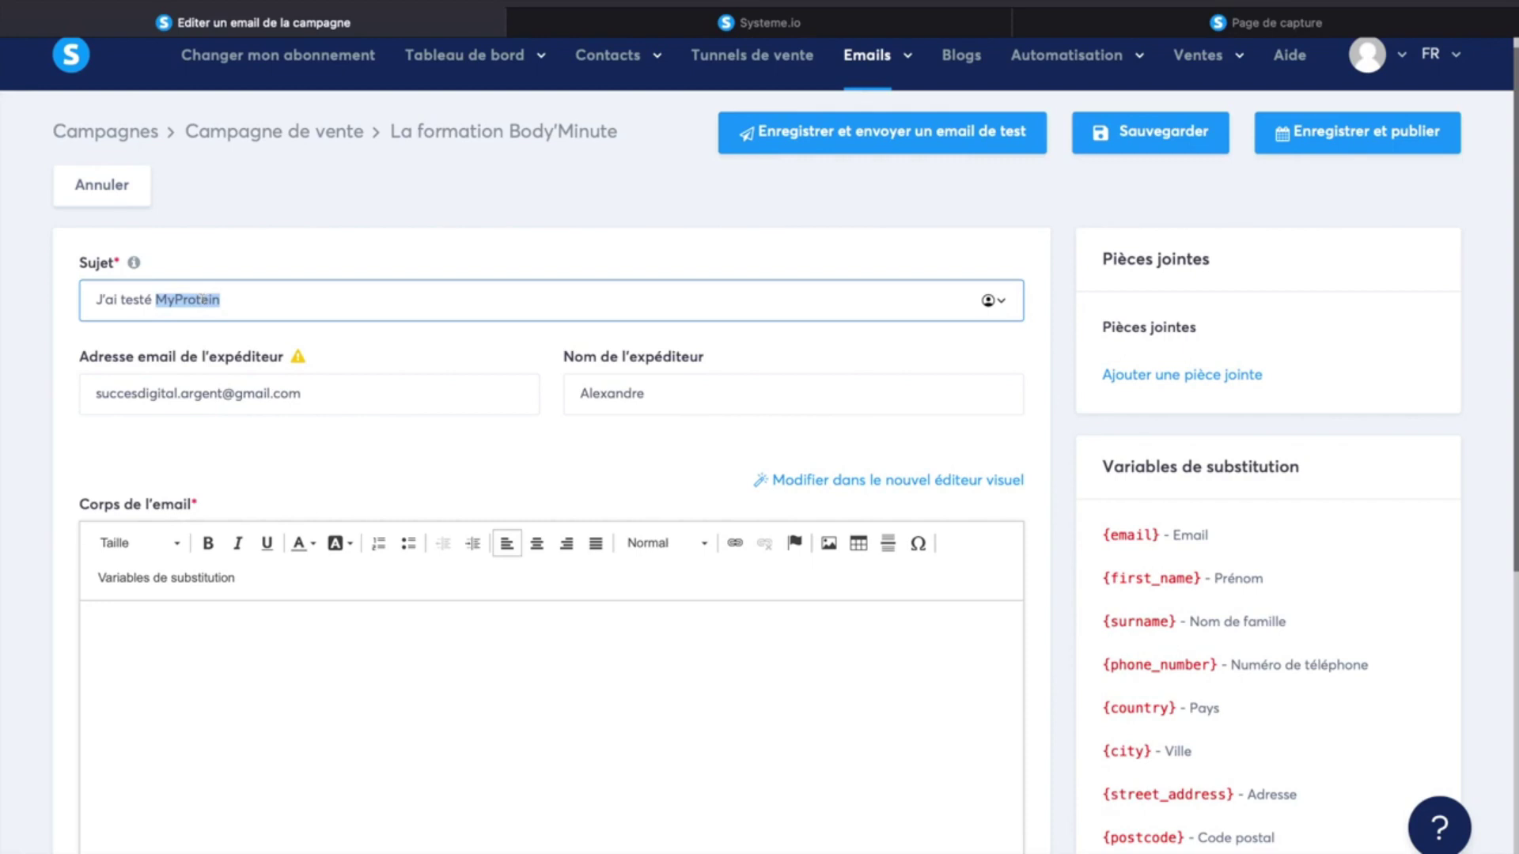
{"action": "key", "text": "BackSpace"}
{"action": "key", "text": "BackSpace"}
{"action": "key", "text": "BackSpace"}
{"action": "key", "text": "BackSpace"}
{"action": "key", "text": "BackSpace"}
{"action": "key", "text": "BackSpace"}
{"action": "key", "text": "BackSpace"}
{"action": "key", "text": "BackSpace"}
{"action": "key", "text": "BackSpace"}
{"action": "key", "text": "BackSpace"}
{"action": "key", "text": "BackSpace"}
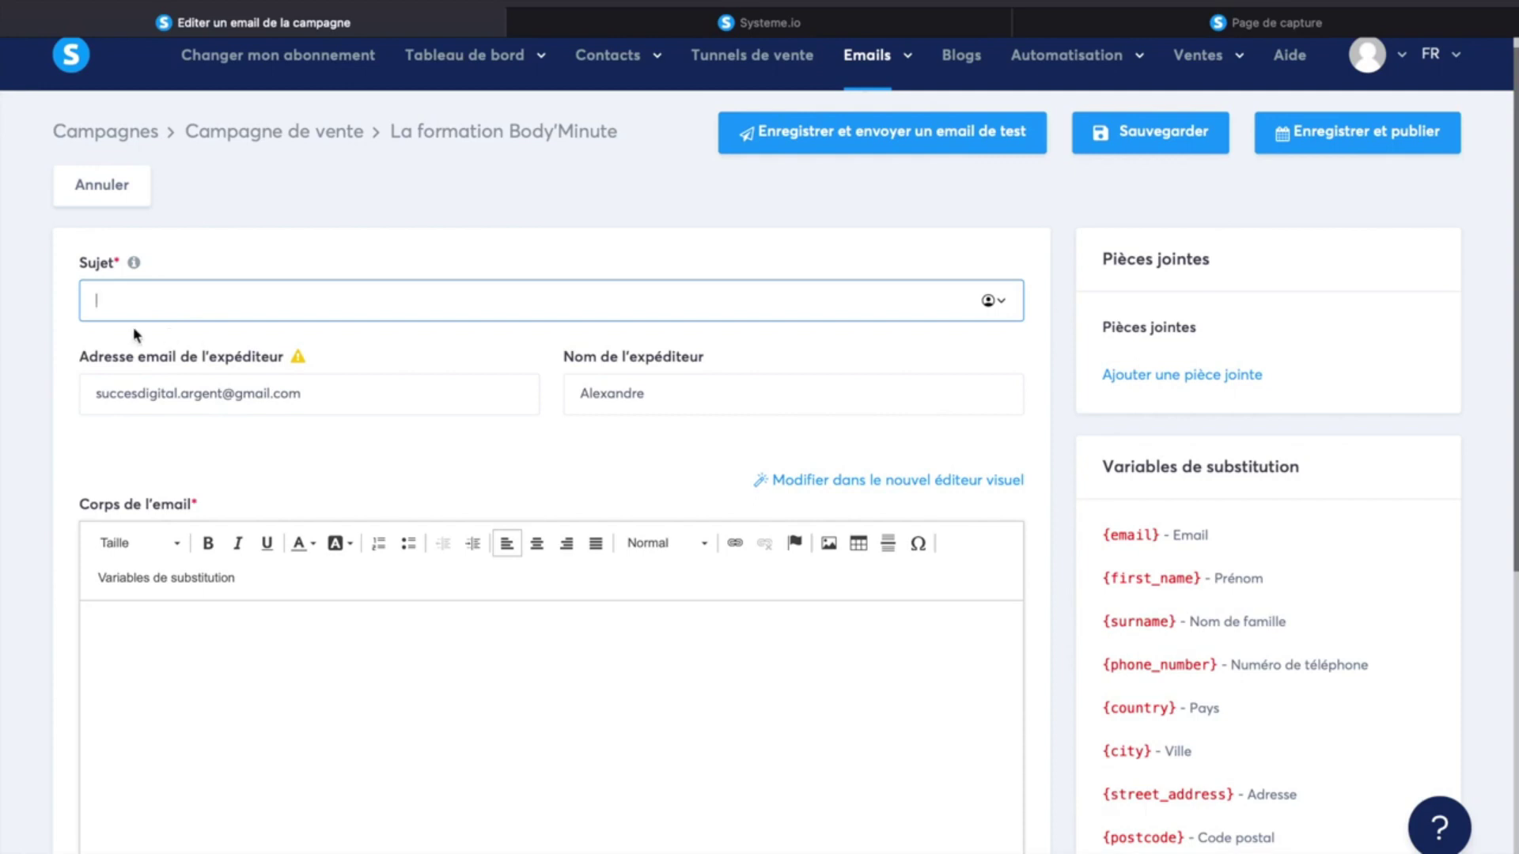
{"action": "scroll", "coordinate": [355, 506], "scroll_direction": "down", "scroll_amount": 4}
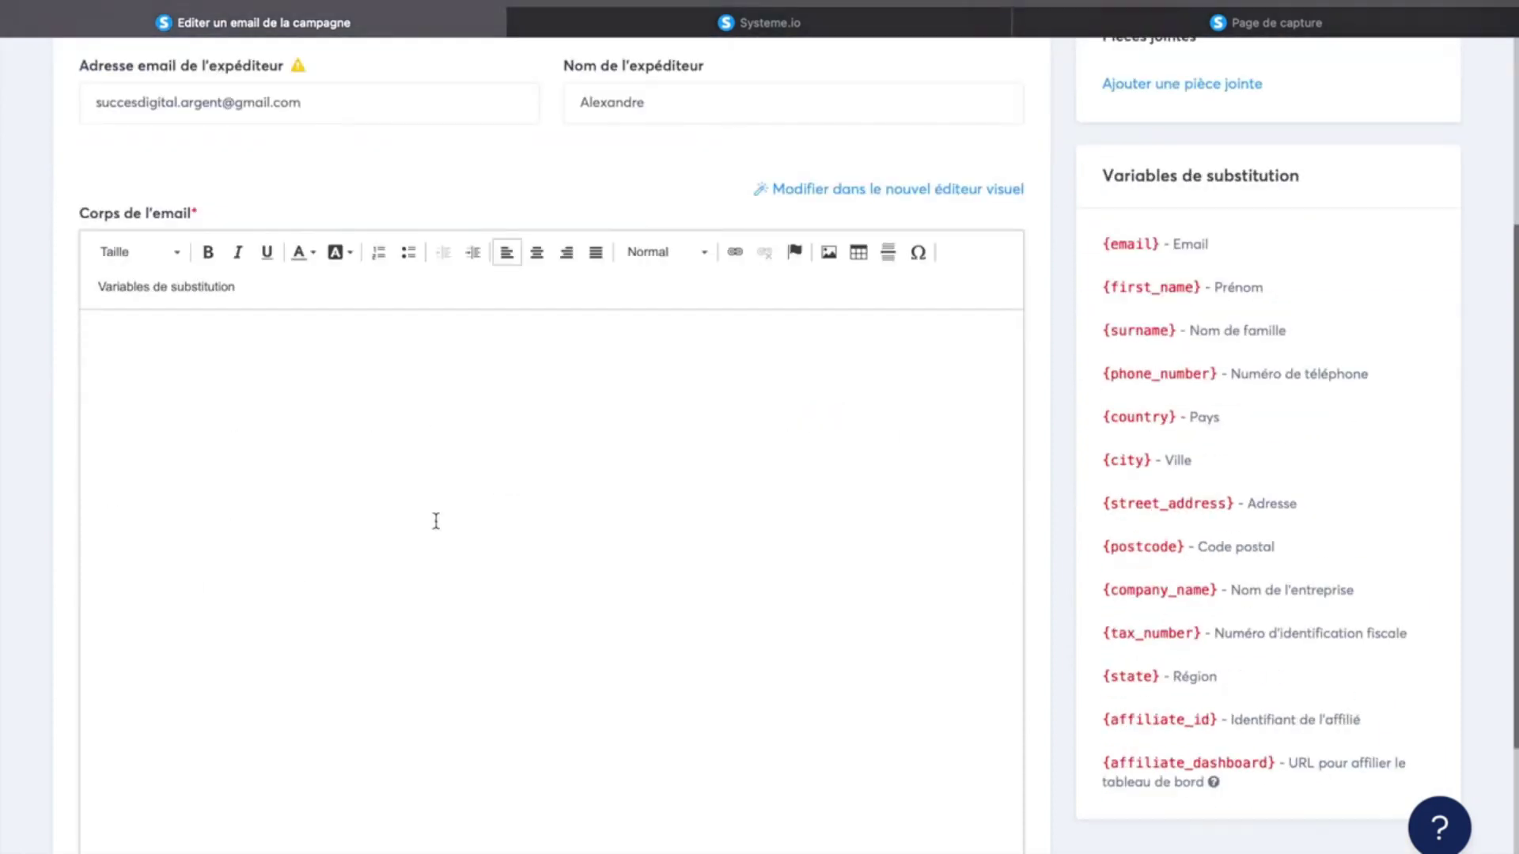
{"action": "scroll", "coordinate": [435, 514], "scroll_direction": "up", "scroll_amount": 4}
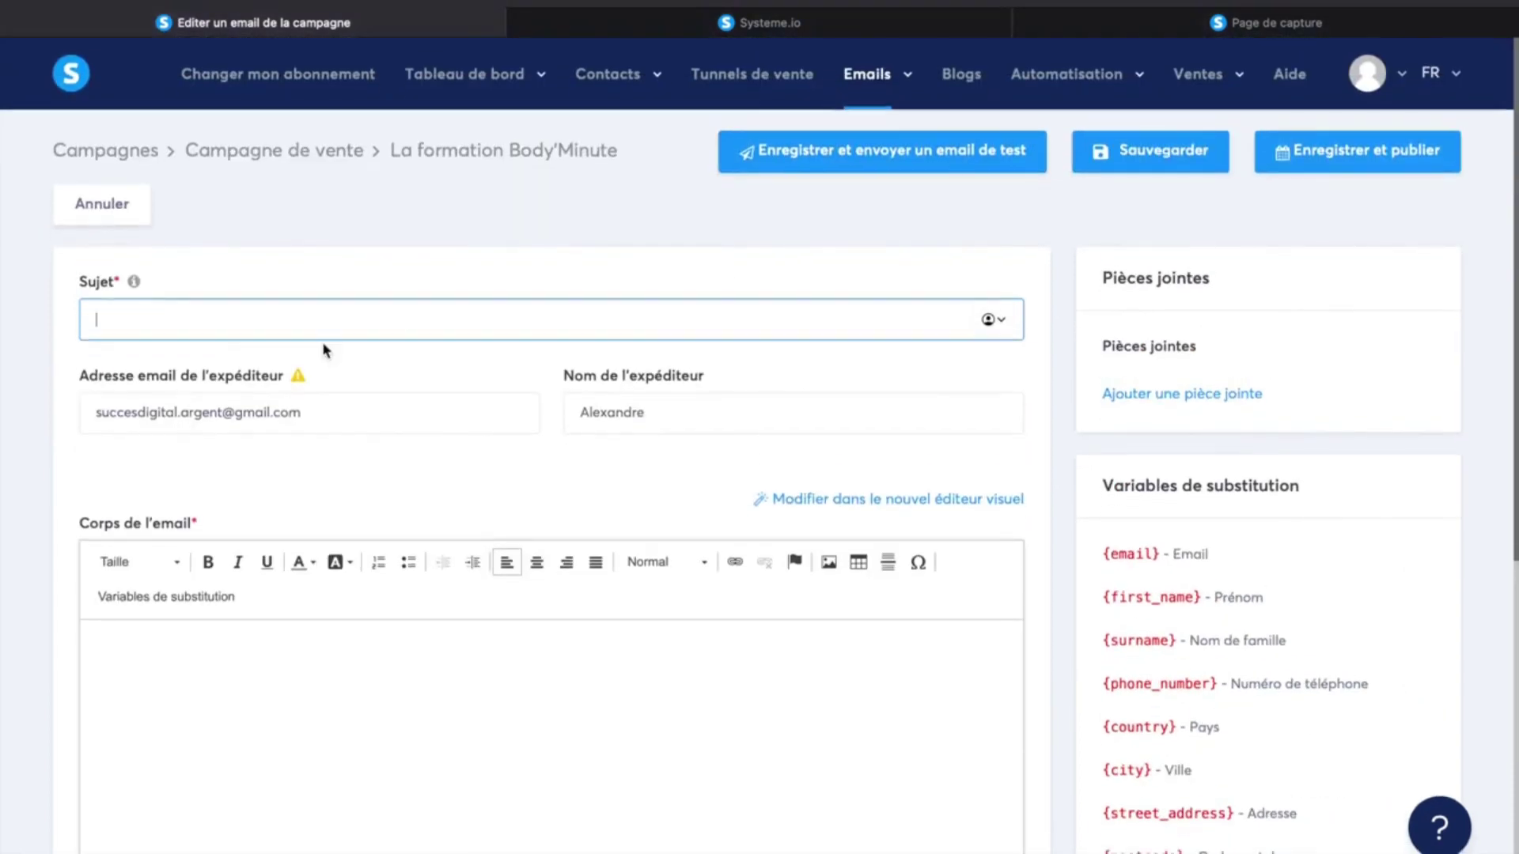
Step: Enter subject "J'ai testé MyProtein" and body "Bonjour, Aujourd'hui, je vais te donner mon avis sur une des plus grandes marques de protéines : Myprotein !"
{"action": "type", "text": "J'ai testé MyProtein"}
{"action": "left_click", "coordinate": [410, 681]}
{"action": "type", "text": "Bonjo"}
{"action": "key", "text": "BackSpace"}
{"action": "type", "text": "our, Aujourd"}
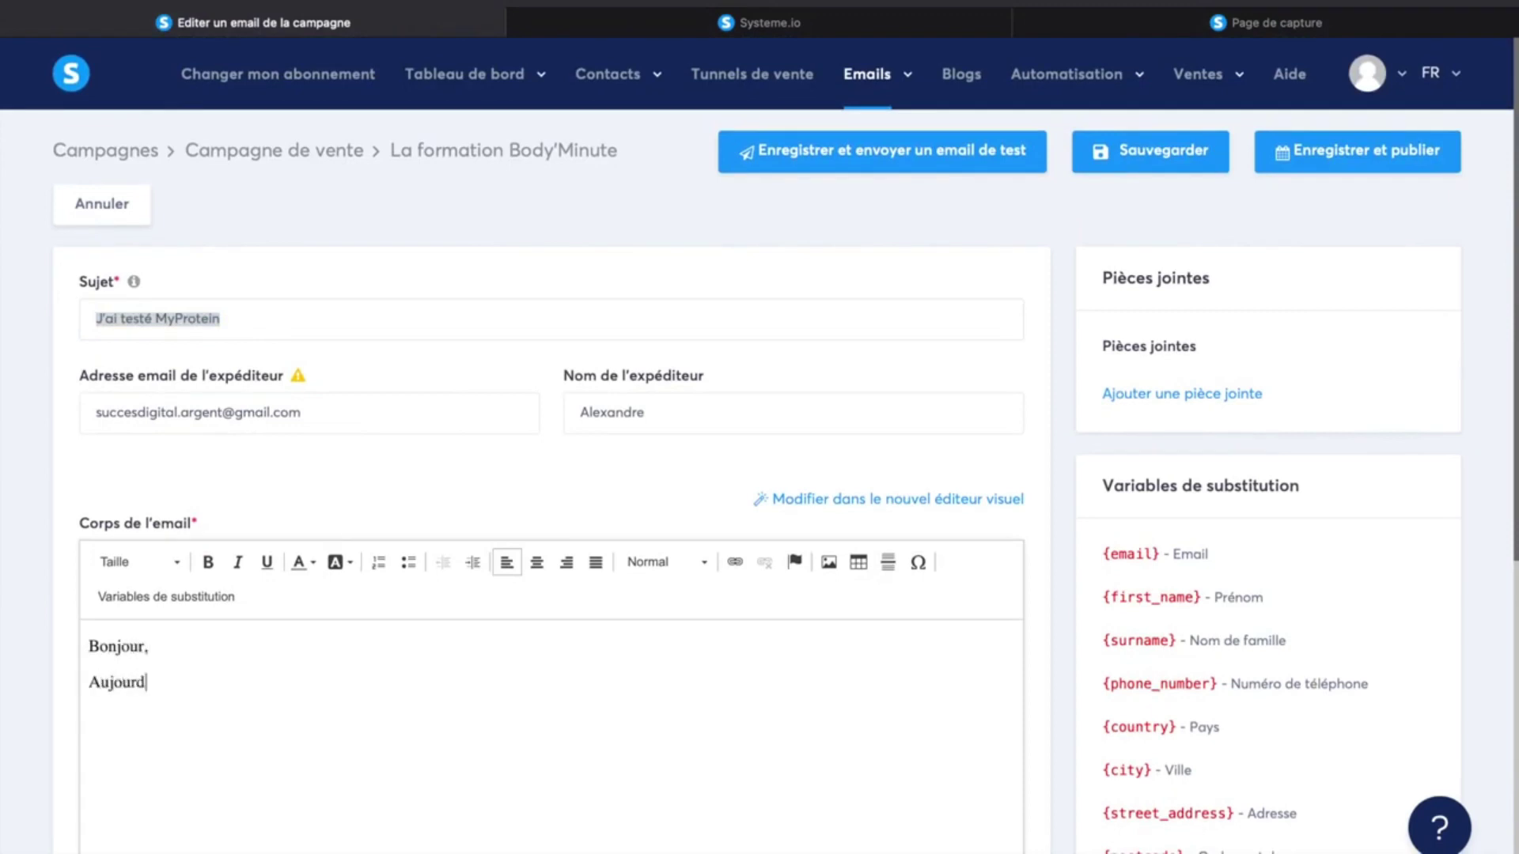
{"action": "type", "text": "'hui, je vais te donner mon avis sur "}
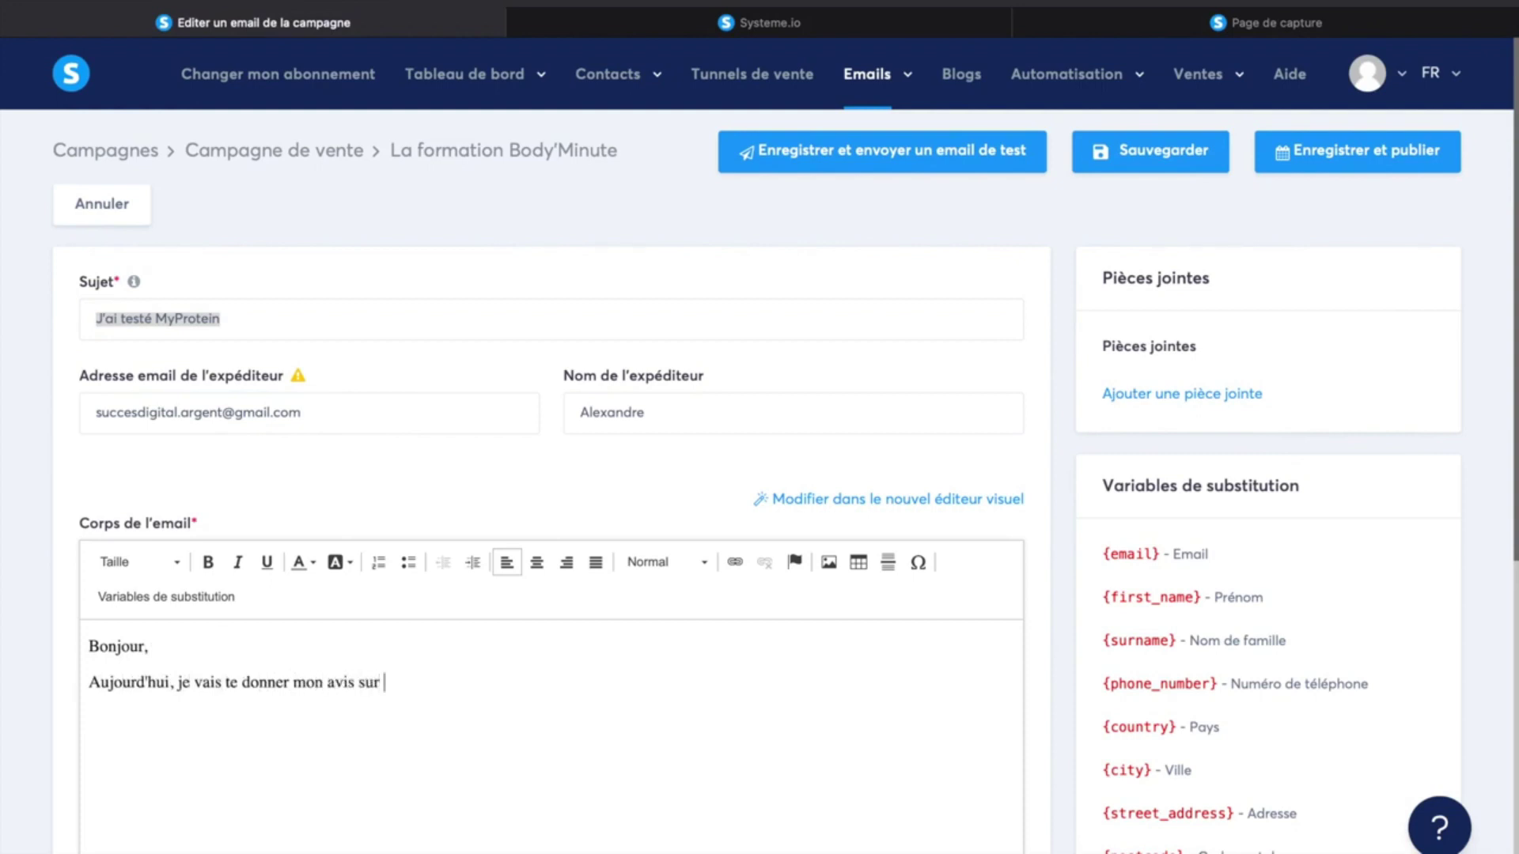
{"action": "type", "text": "une des plus grandes marqu"}
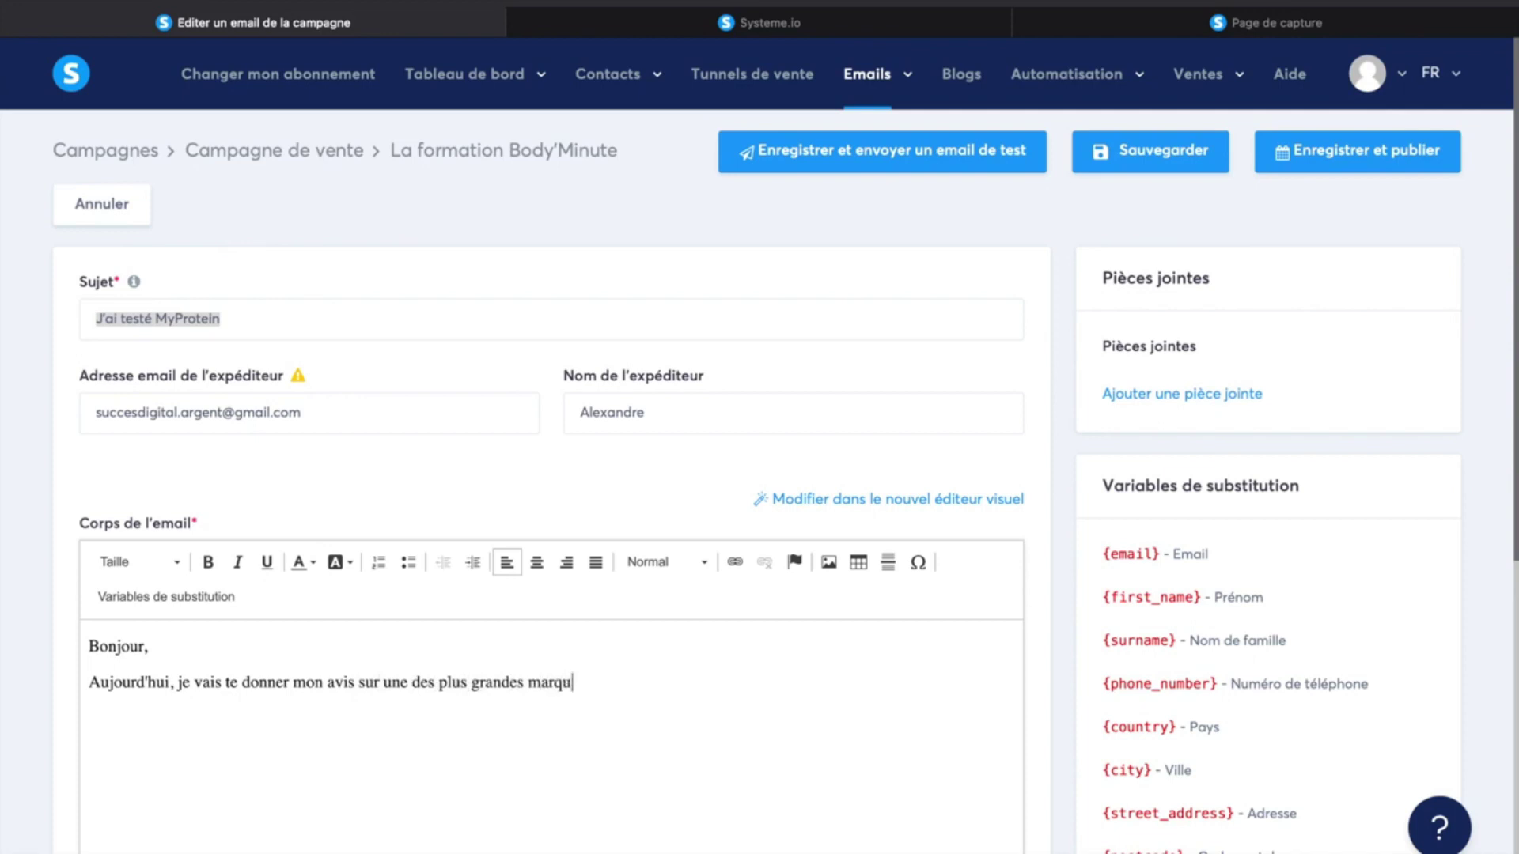
{"action": "type", "text": "es de protéines : Myprotein "}
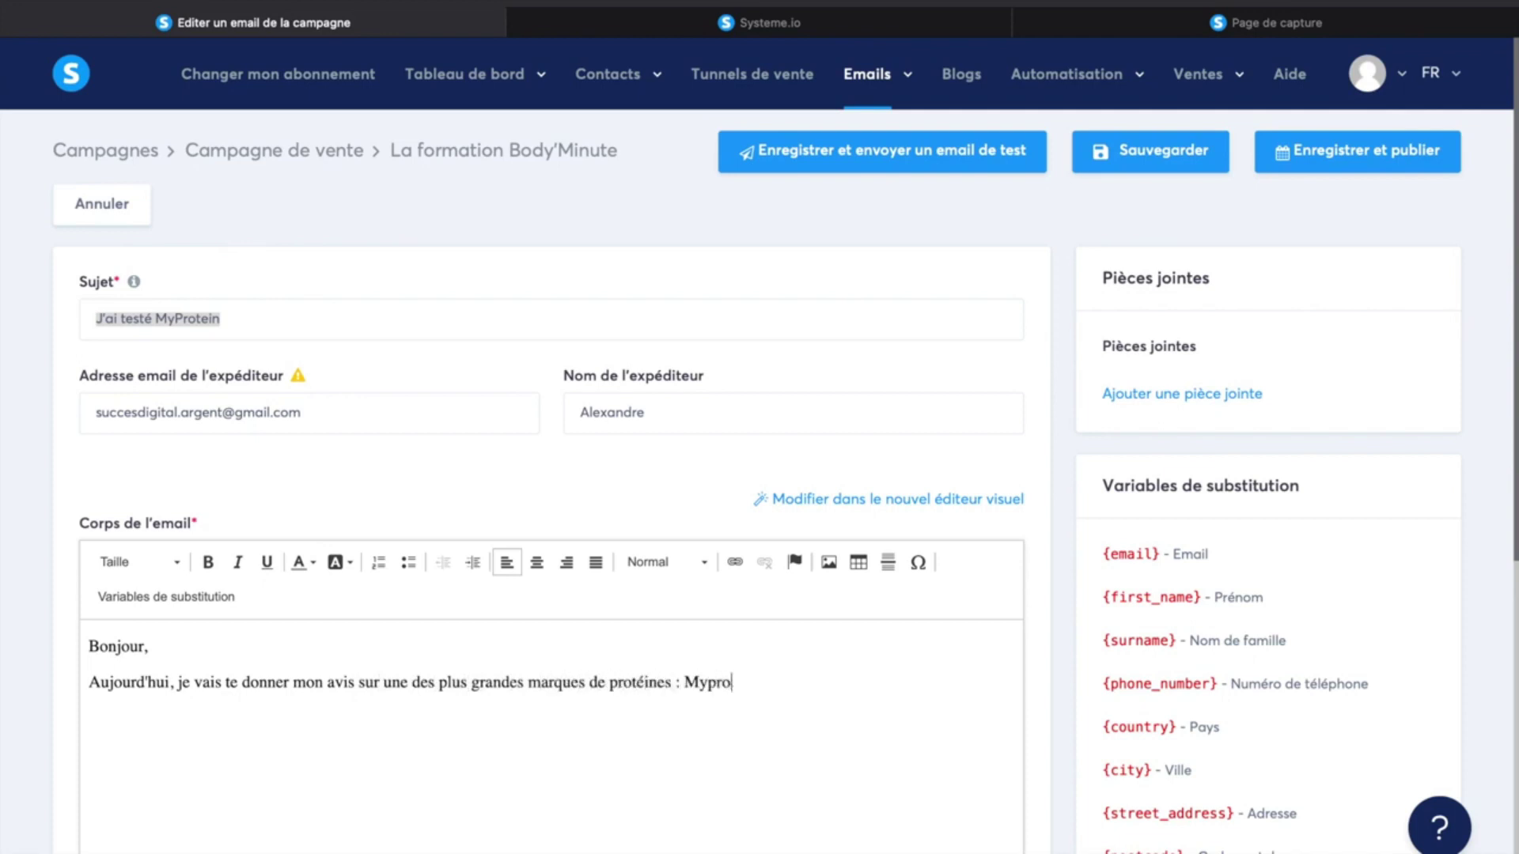
{"action": "type", "text": "!"}
{"action": "key", "text": "Return"}
{"action": "scroll", "coordinate": [250, 624], "scroll_direction": "down", "scroll_amount": 3}
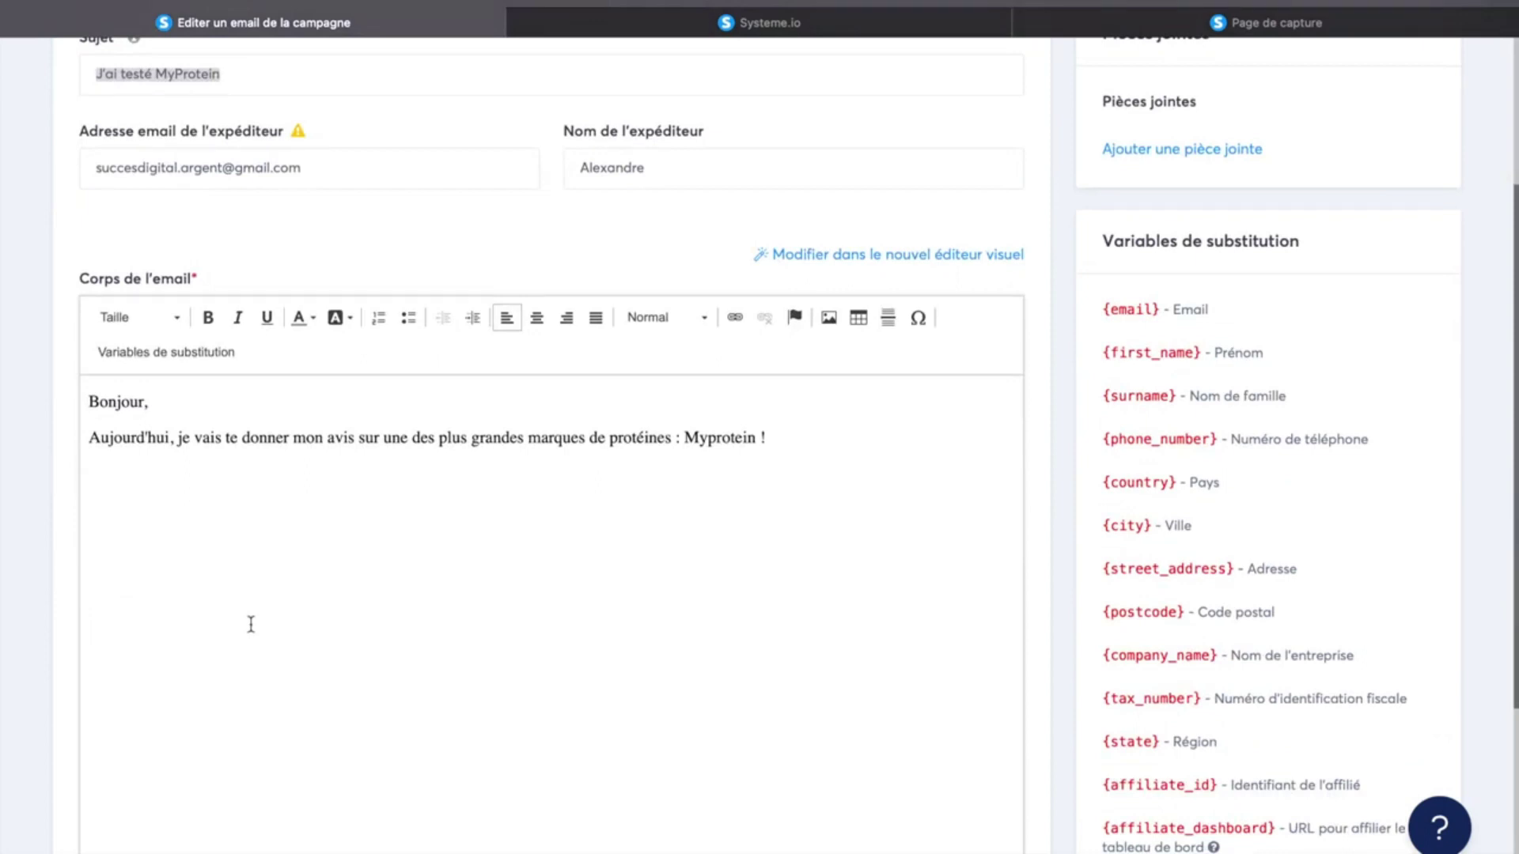
{"action": "scroll", "coordinate": [627, 587], "scroll_direction": "up", "scroll_amount": 3}
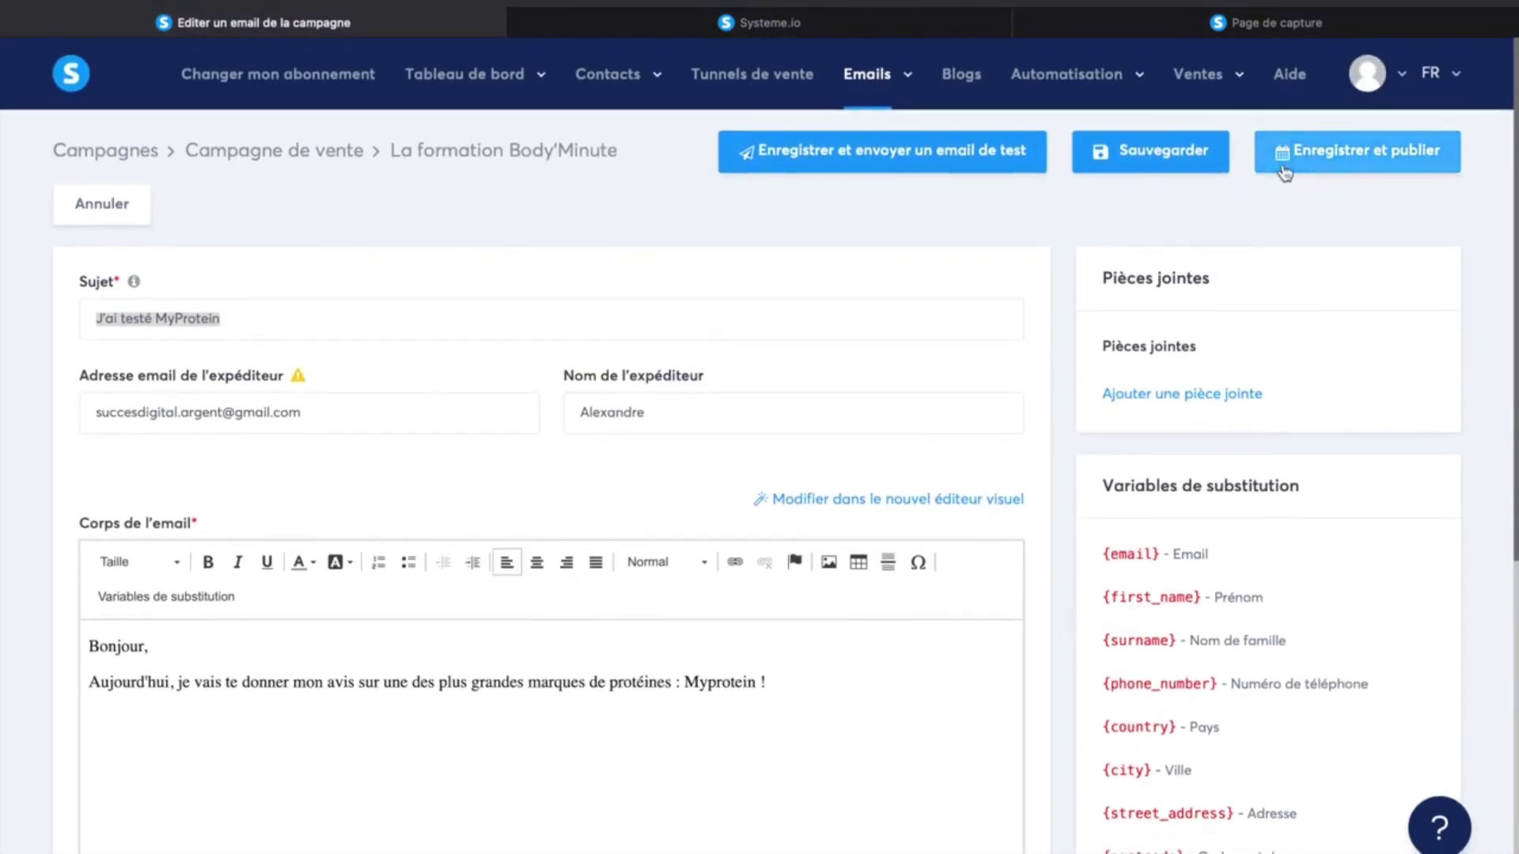
Step: Save and publish the MyProtein email with a delay of 1 "Jours", placed after "5 exercices pour perdre du poids"
{"action": "left_click", "coordinate": [1283, 170]}
{"action": "left_click", "coordinate": [752, 324]}
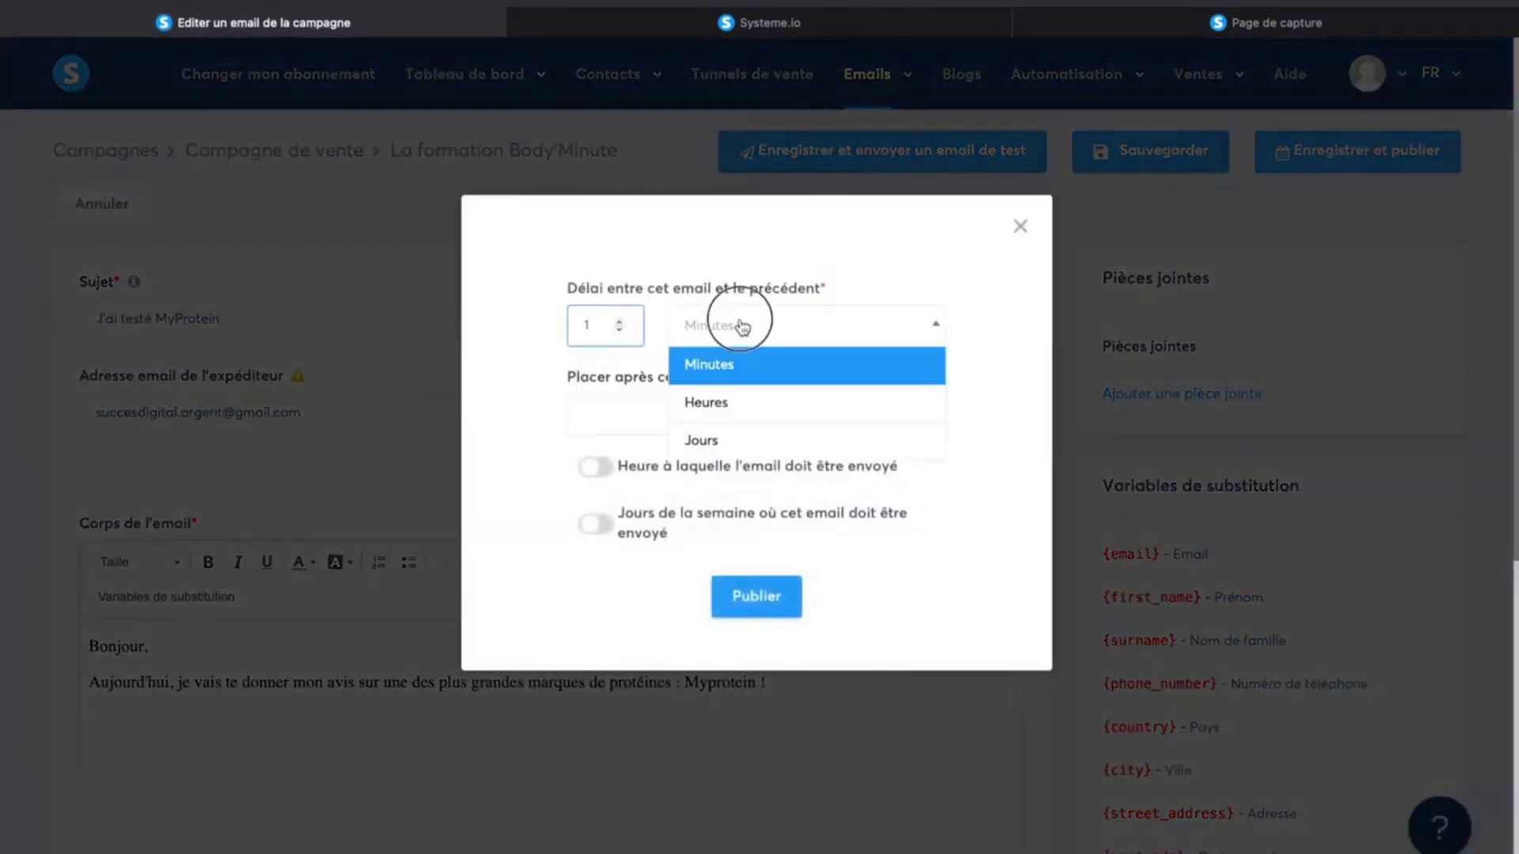
{"action": "left_click", "coordinate": [740, 446]}
{"action": "left_click", "coordinate": [687, 423]}
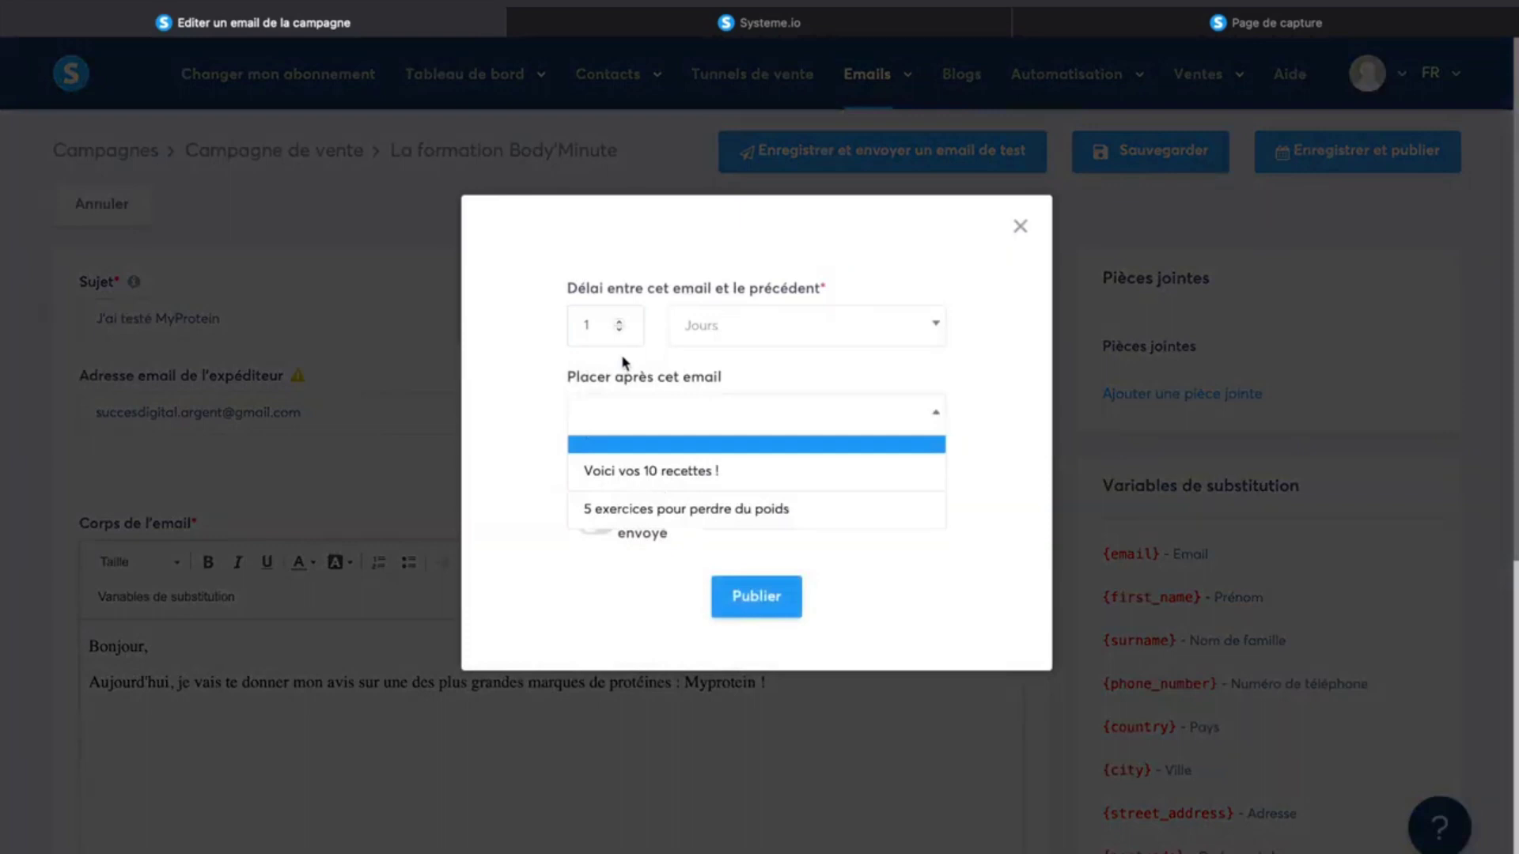
{"action": "left_click", "coordinate": [632, 510]}
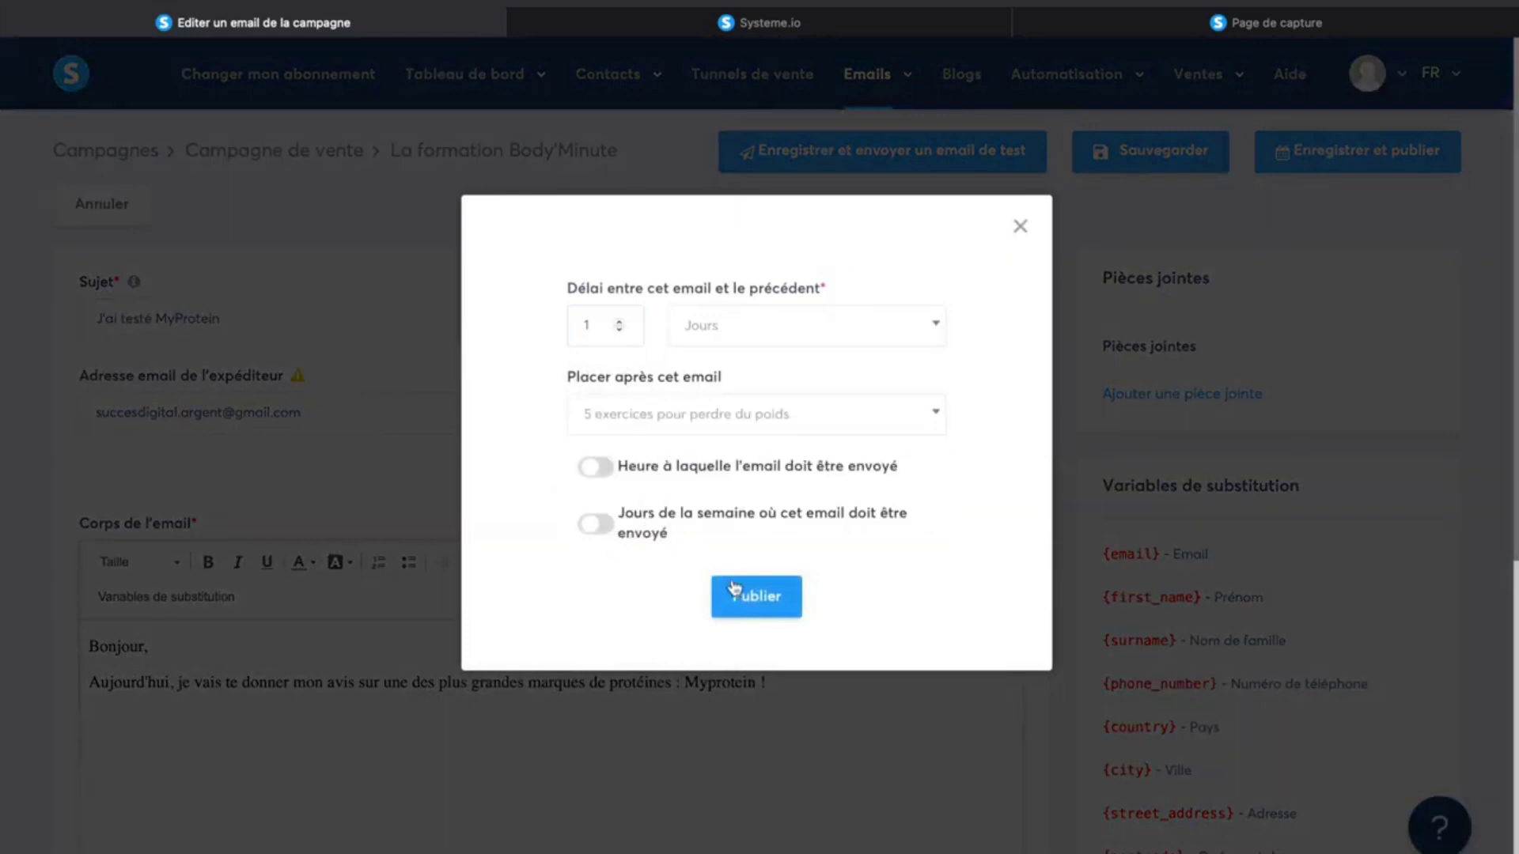
{"action": "left_click", "coordinate": [772, 616]}
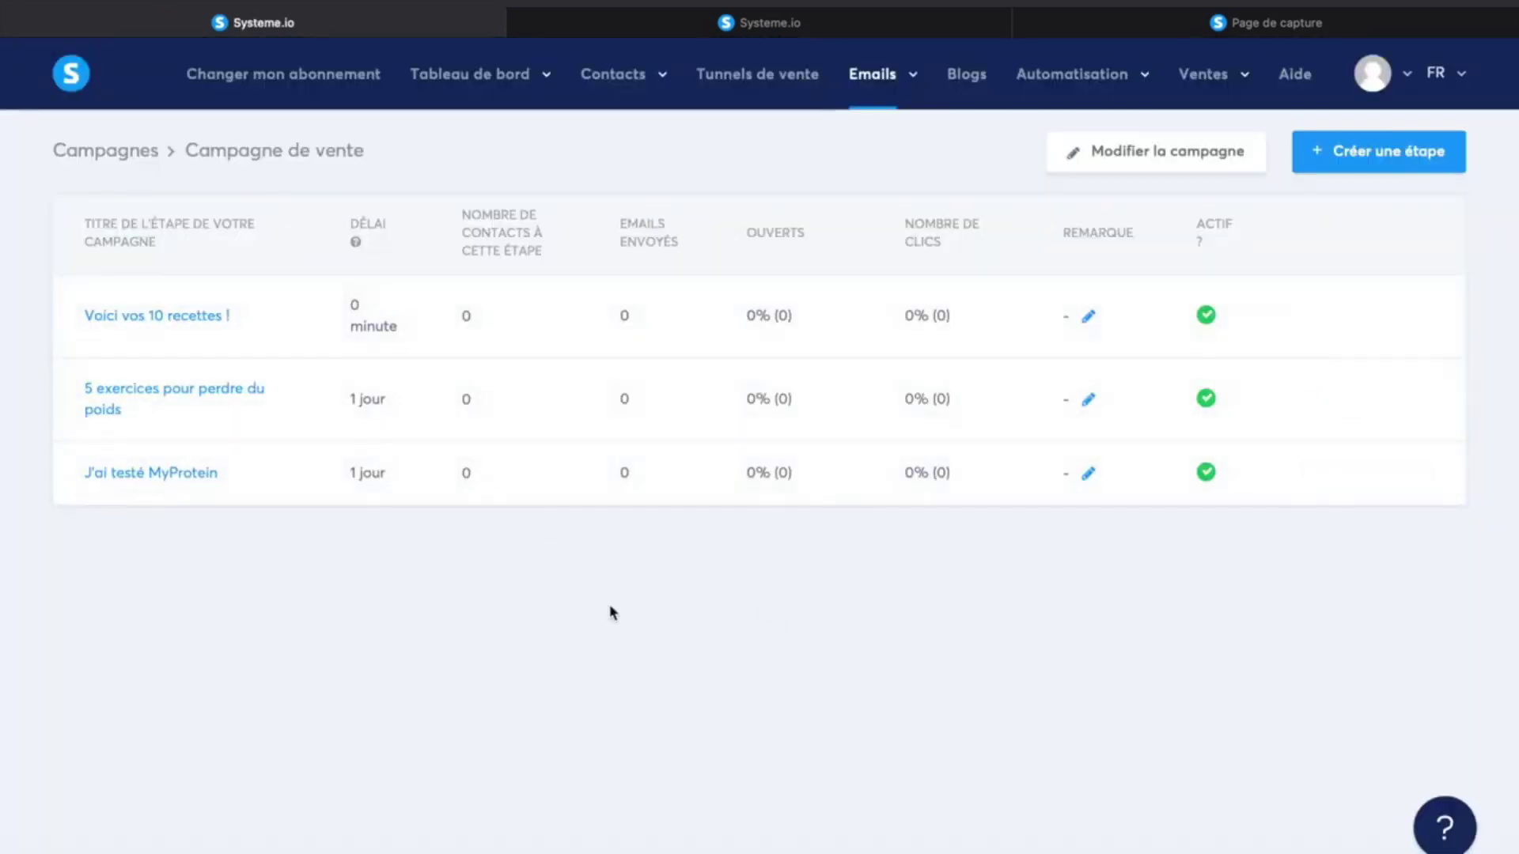
Step: Review the delays of the first two campaign emails and the capture page's opt-in rule that subscribes contacts to the campaign
{"action": "left_click_drag", "start_coordinate": [345, 302], "coordinate": [395, 317]}
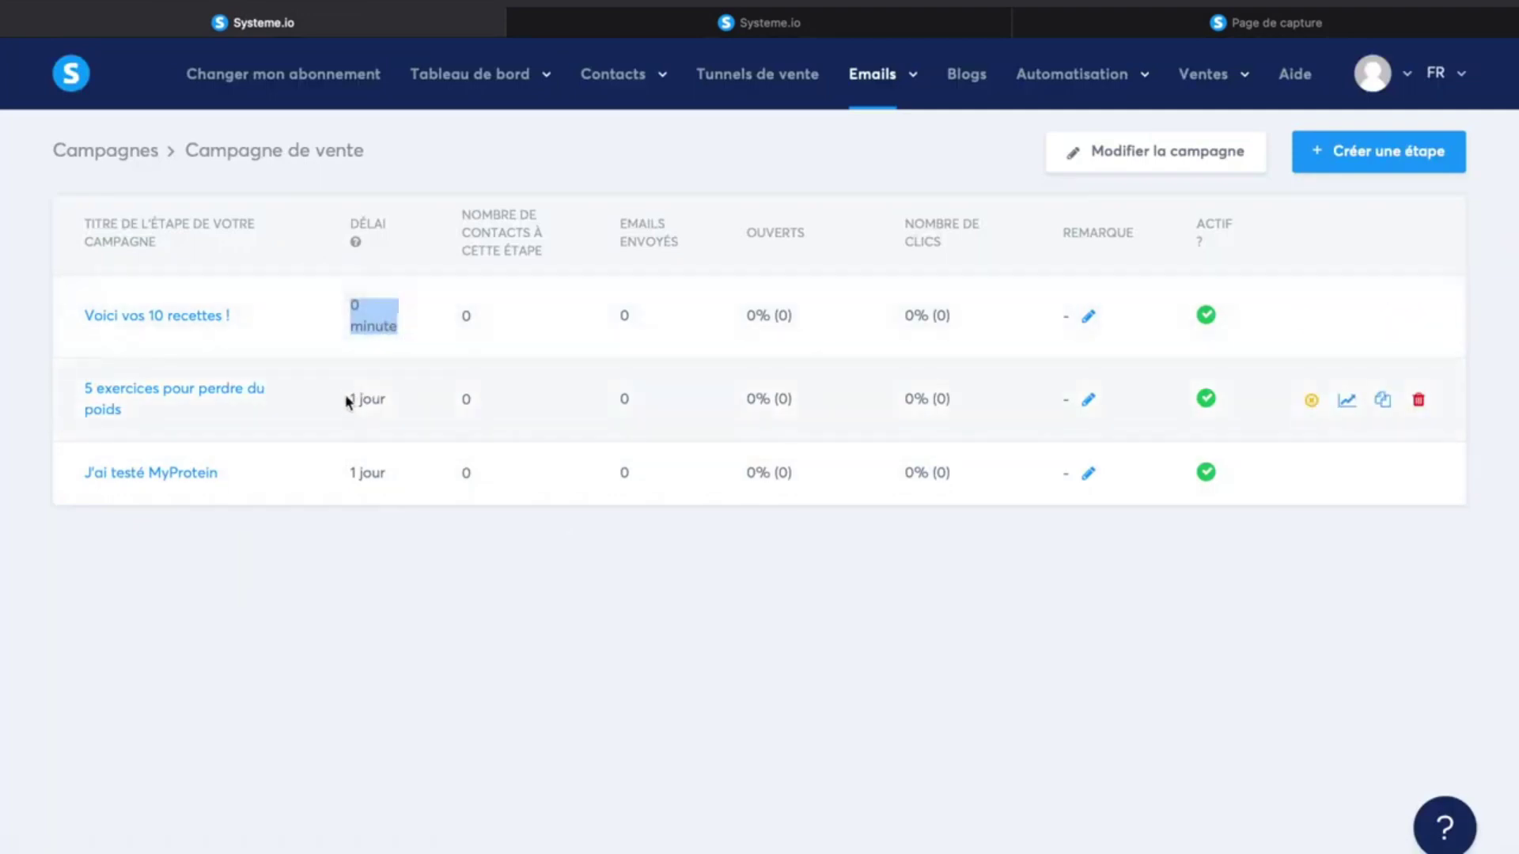
{"action": "left_click_drag", "start_coordinate": [349, 400], "coordinate": [431, 403]}
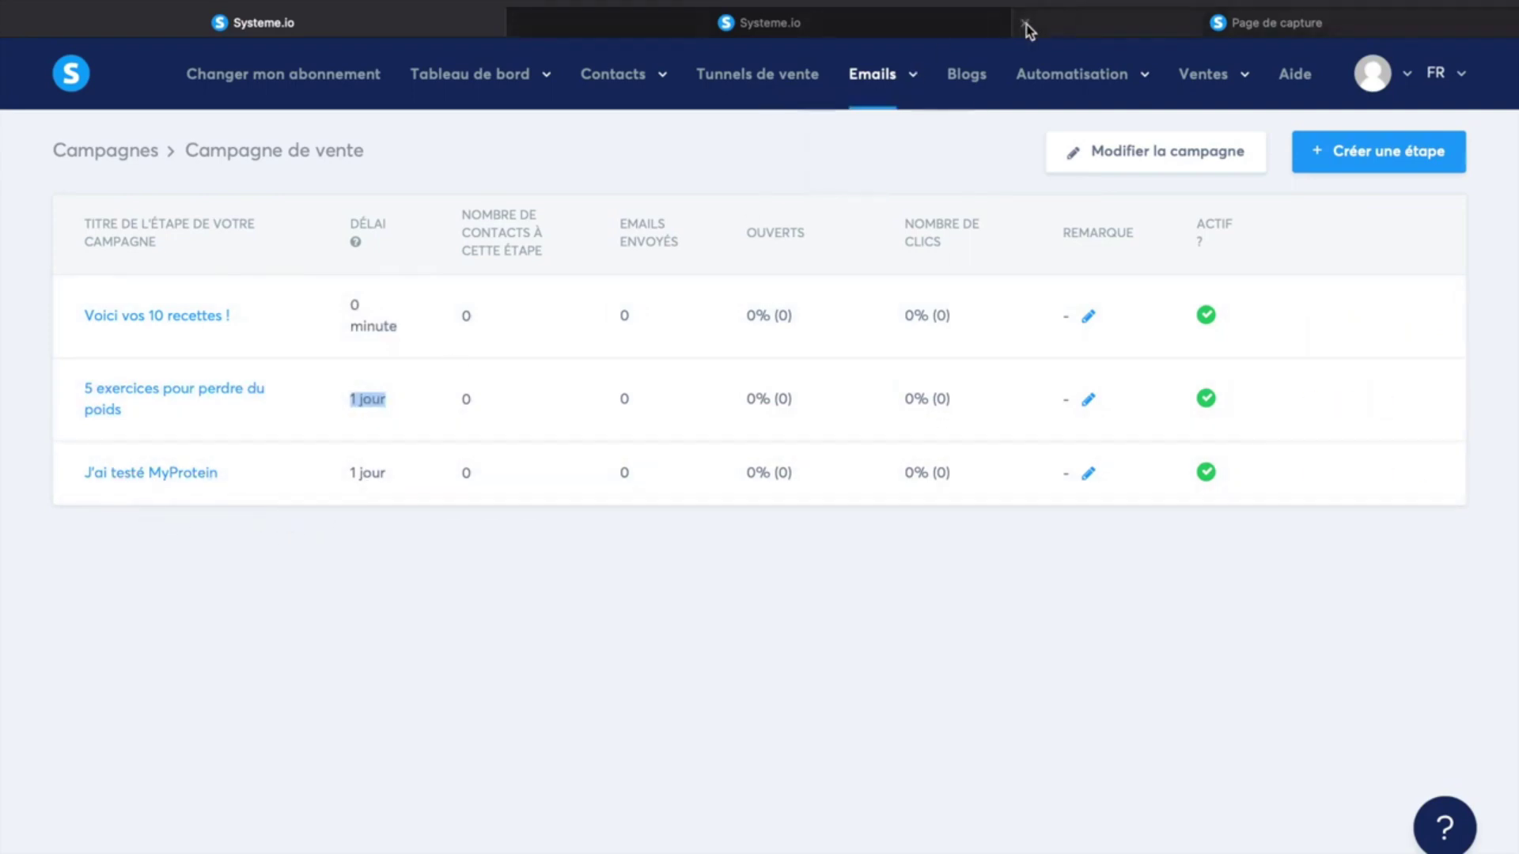
{"action": "left_click", "coordinate": [967, 22]}
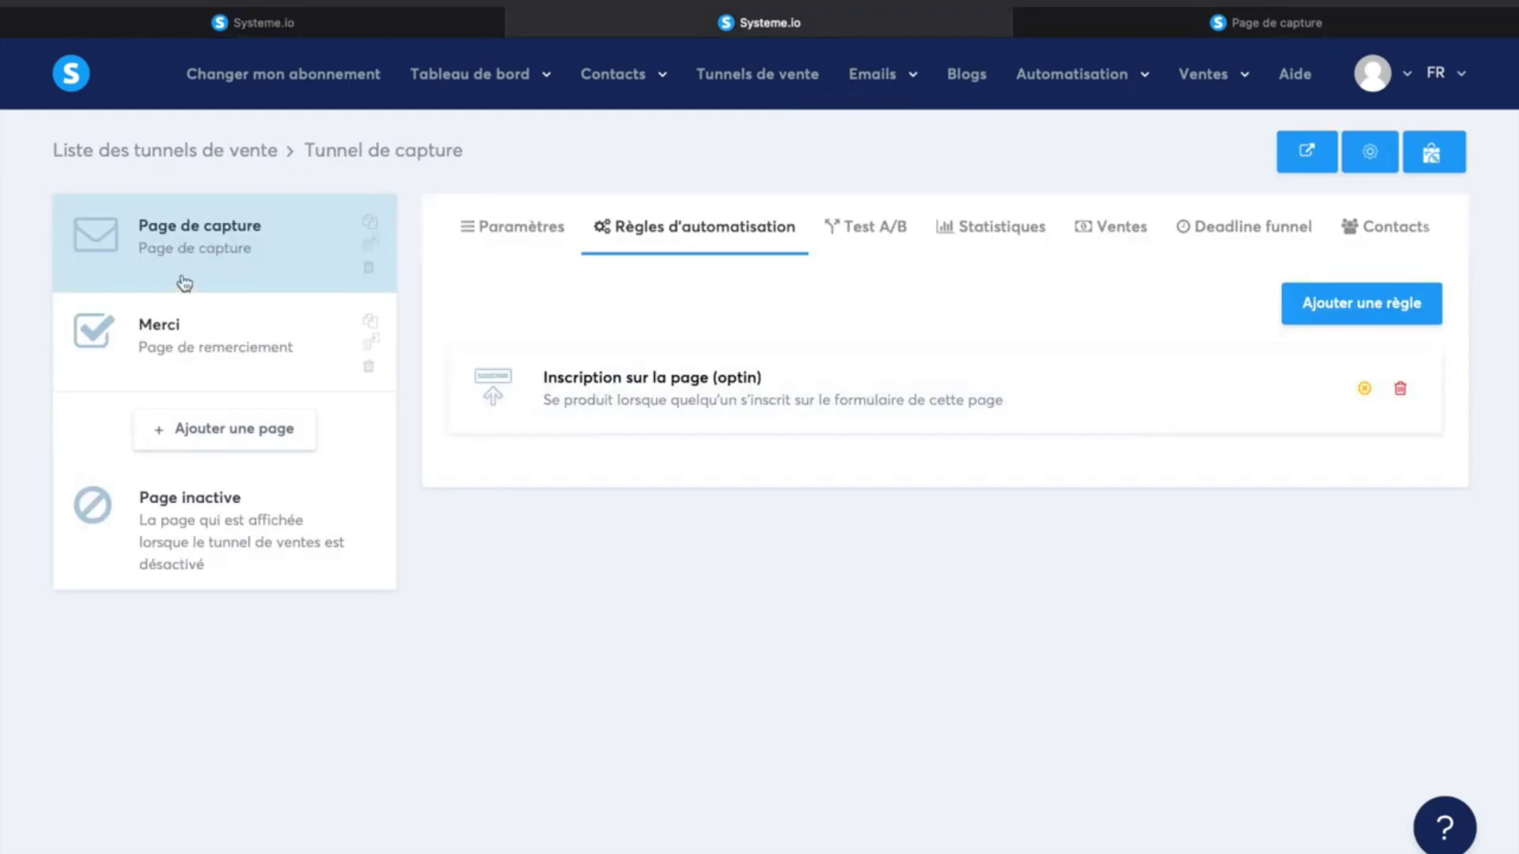
{"action": "left_click", "coordinate": [1173, 14]}
{"action": "left_click", "coordinate": [909, 22]}
{"action": "left_click", "coordinate": [680, 393]}
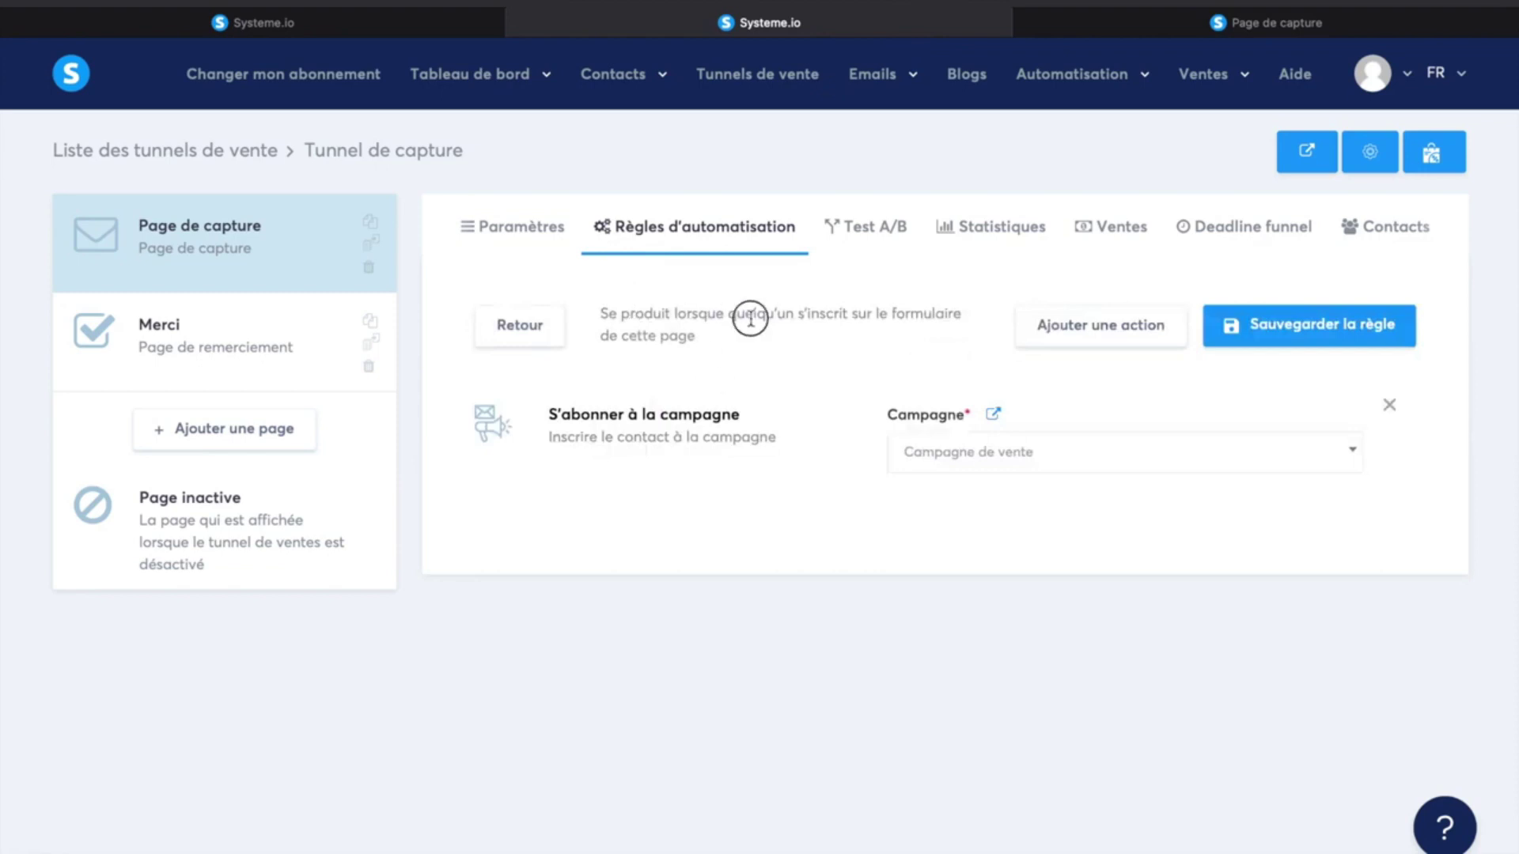
{"action": "left_click_drag", "start_coordinate": [752, 314], "coordinate": [790, 340]}
{"action": "mouse_move", "coordinate": [1071, 79]}
{"action": "left_click", "coordinate": [1092, 24]}
{"action": "left_click", "coordinate": [910, 25]}
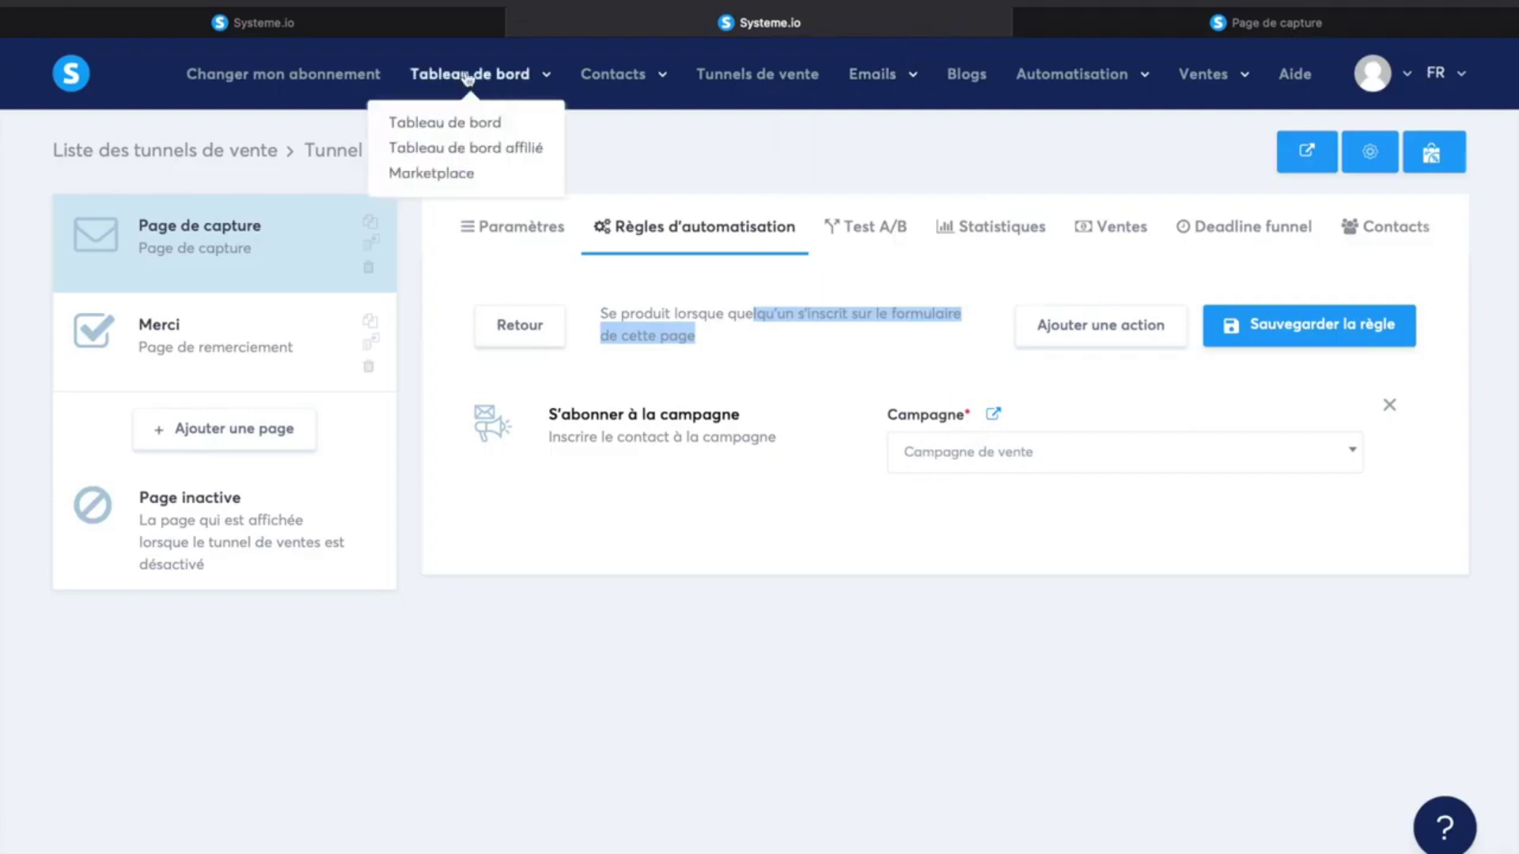
Step: Review the email sequence in "Campagne de vente" alongside the recipe offer on the public capture page
{"action": "left_click", "coordinate": [436, 22]}
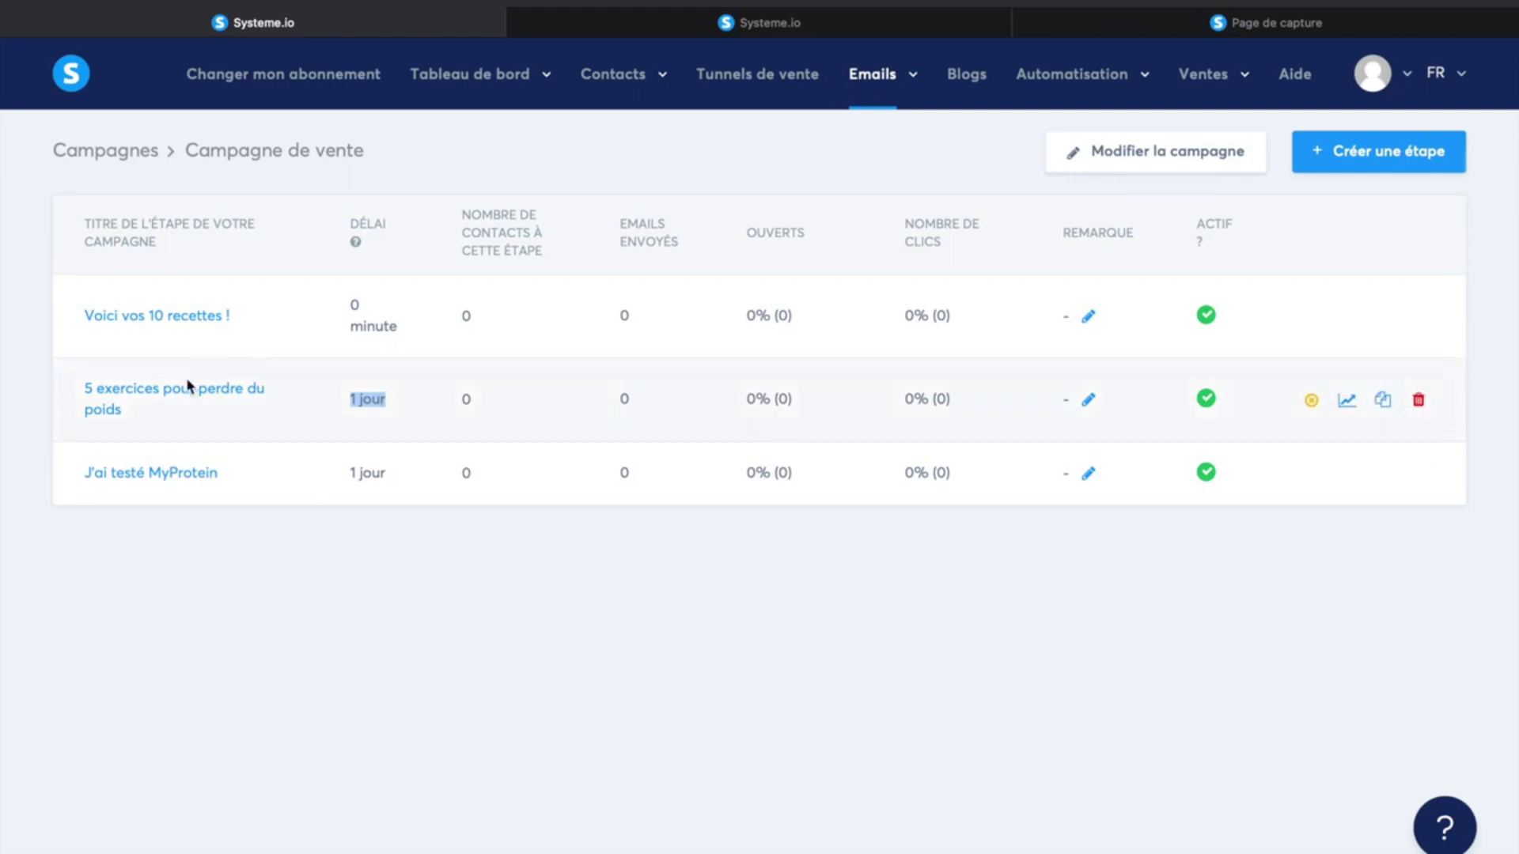
{"action": "left_click", "coordinate": [232, 437]}
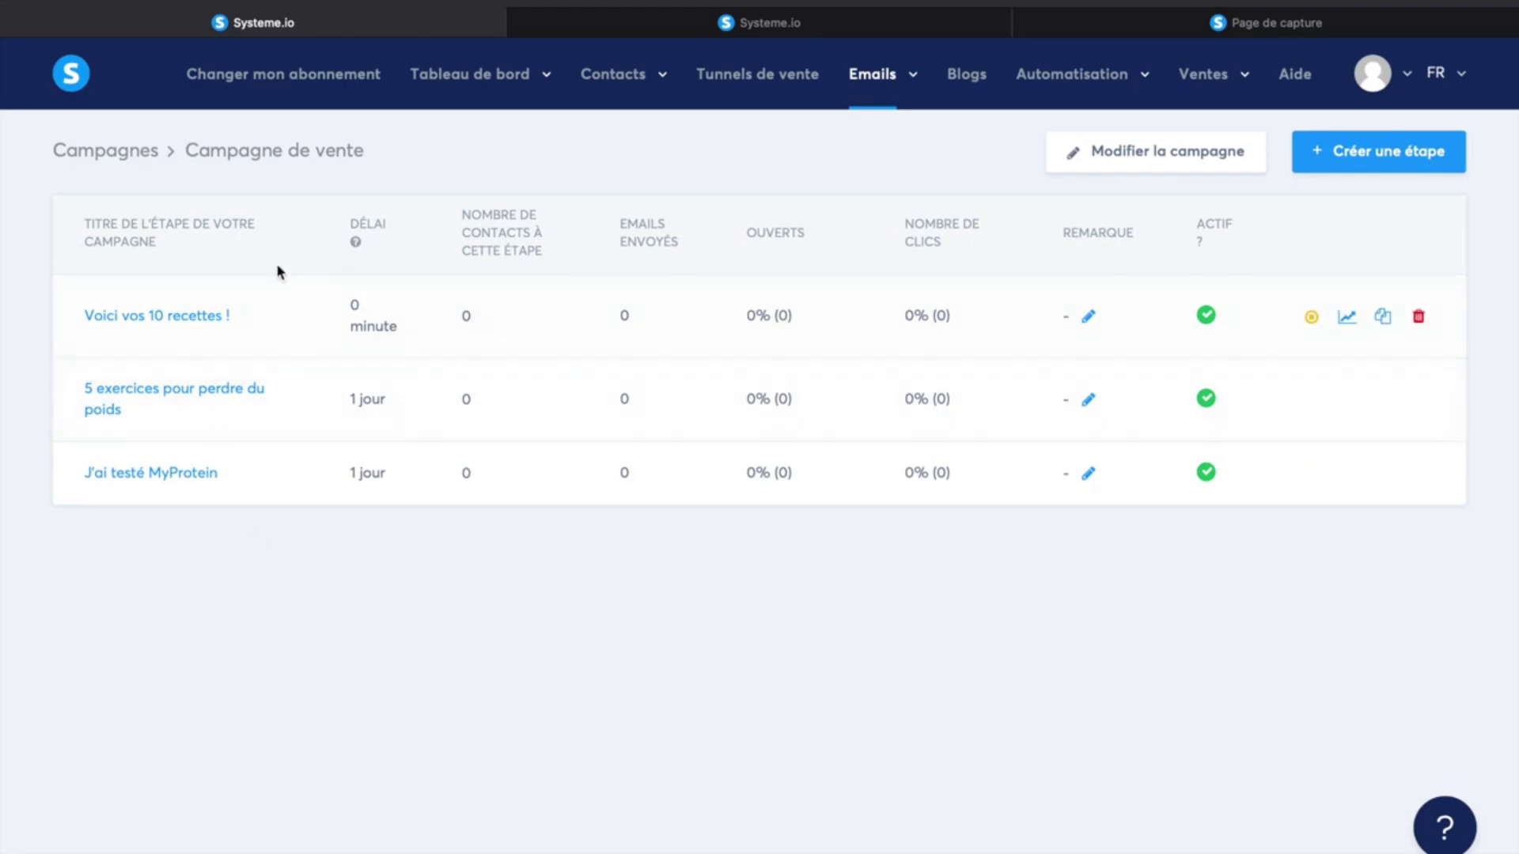
{"action": "left_click_drag", "start_coordinate": [187, 154], "coordinate": [424, 151]}
{"action": "left_click", "coordinate": [491, 169]}
{"action": "left_click", "coordinate": [1097, 24]}
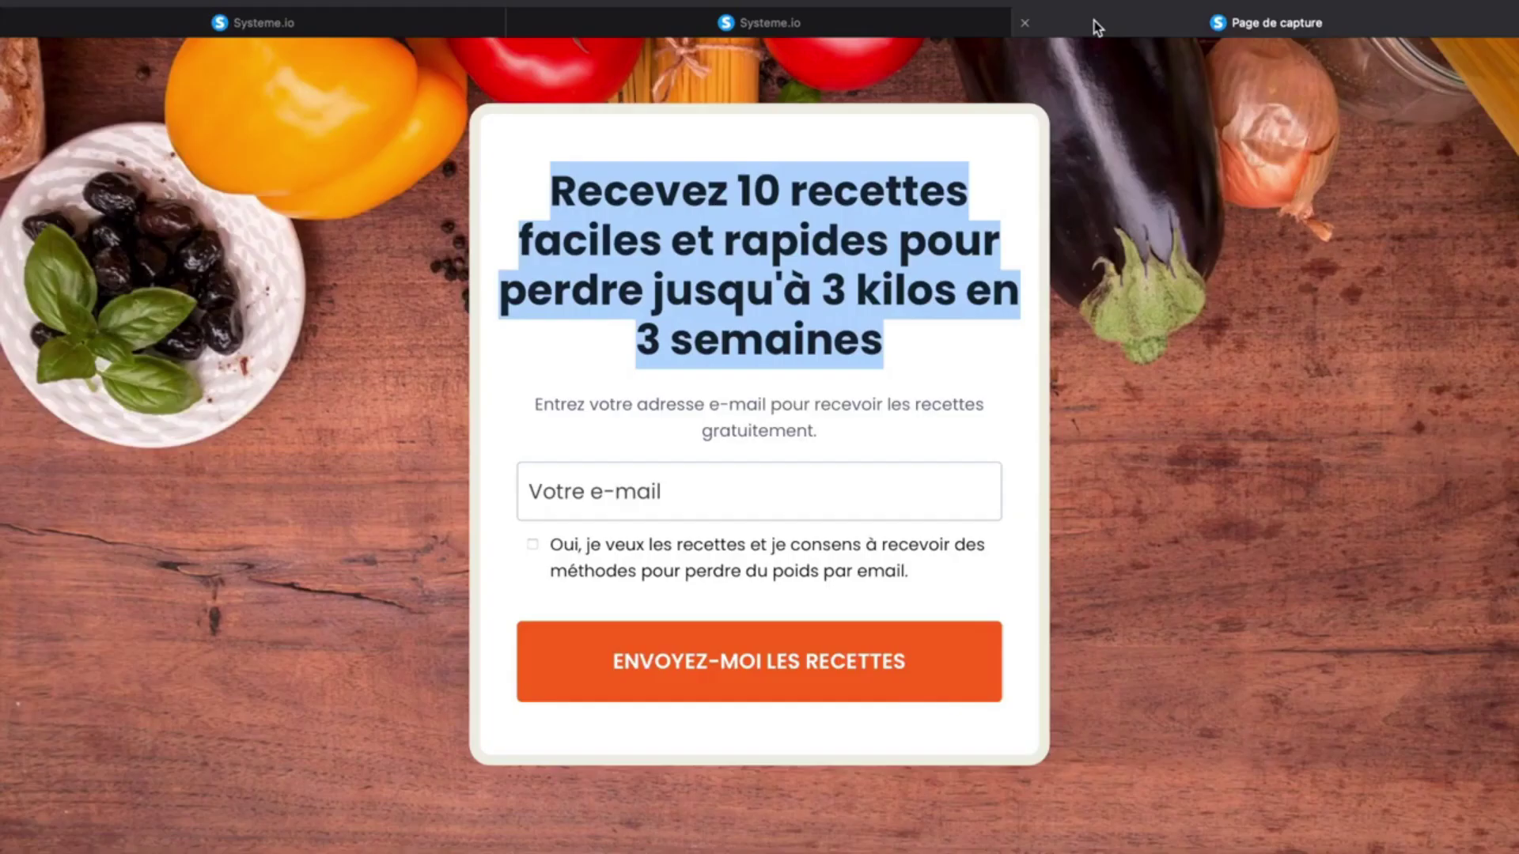
{"action": "left_click", "coordinate": [816, 298]}
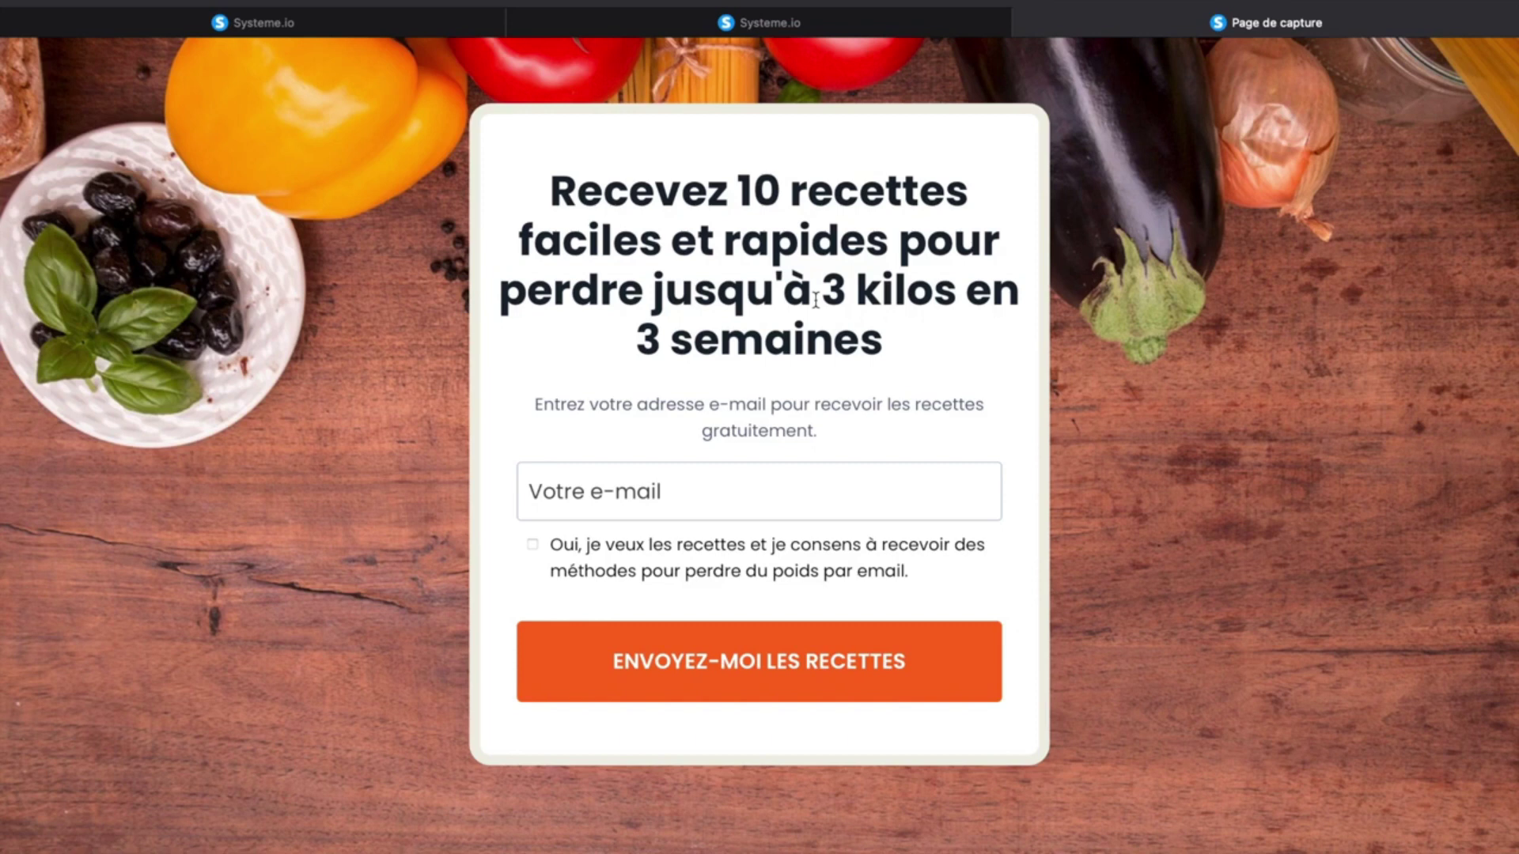
{"action": "left_click", "coordinate": [373, 19]}
{"action": "left_click_drag", "start_coordinate": [188, 150], "coordinate": [412, 149]}
{"action": "left_click", "coordinate": [454, 154]}
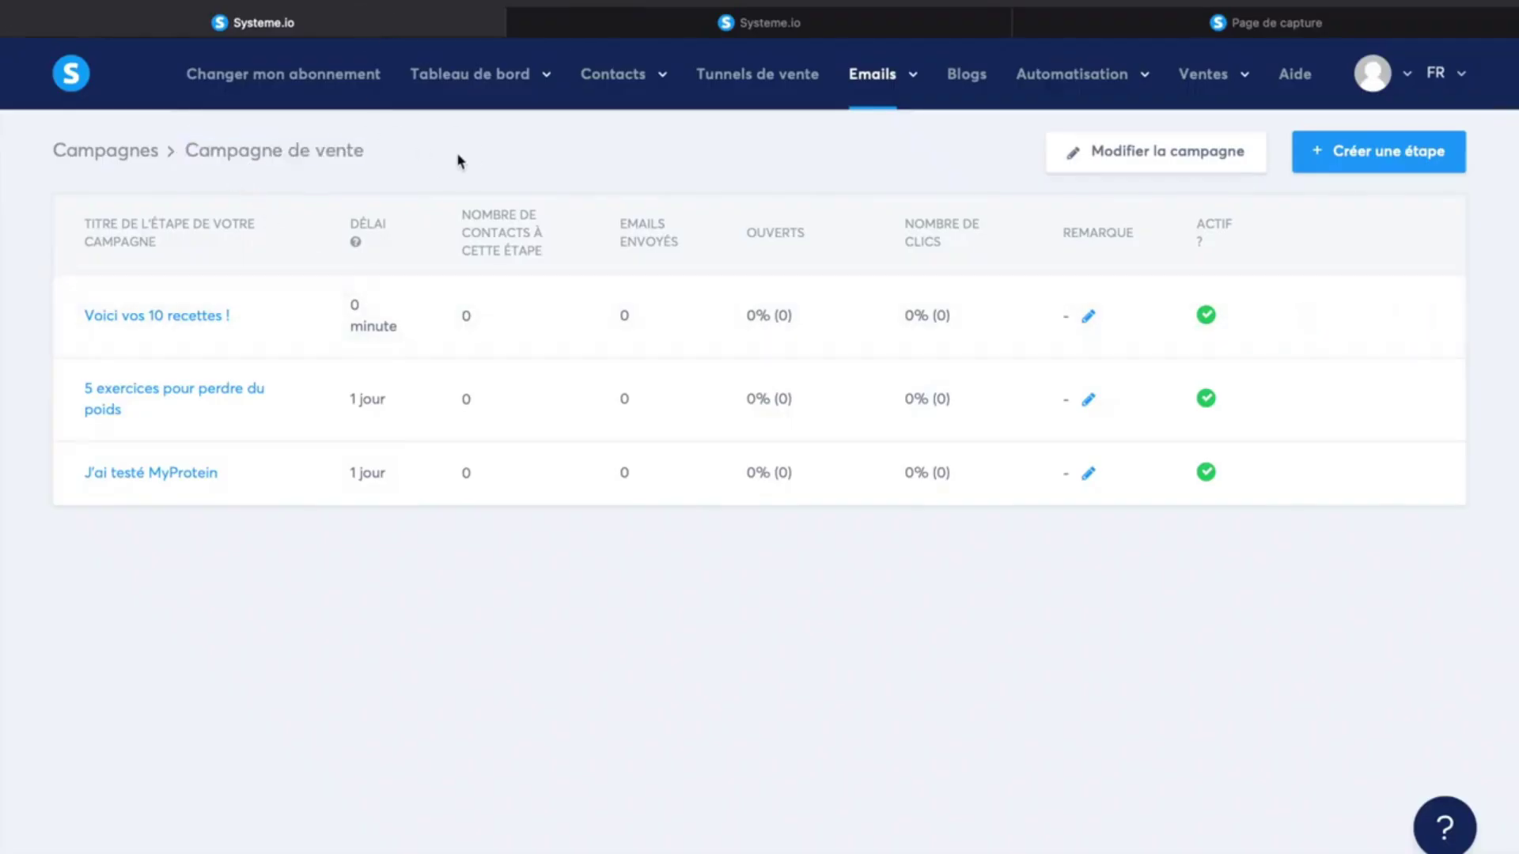